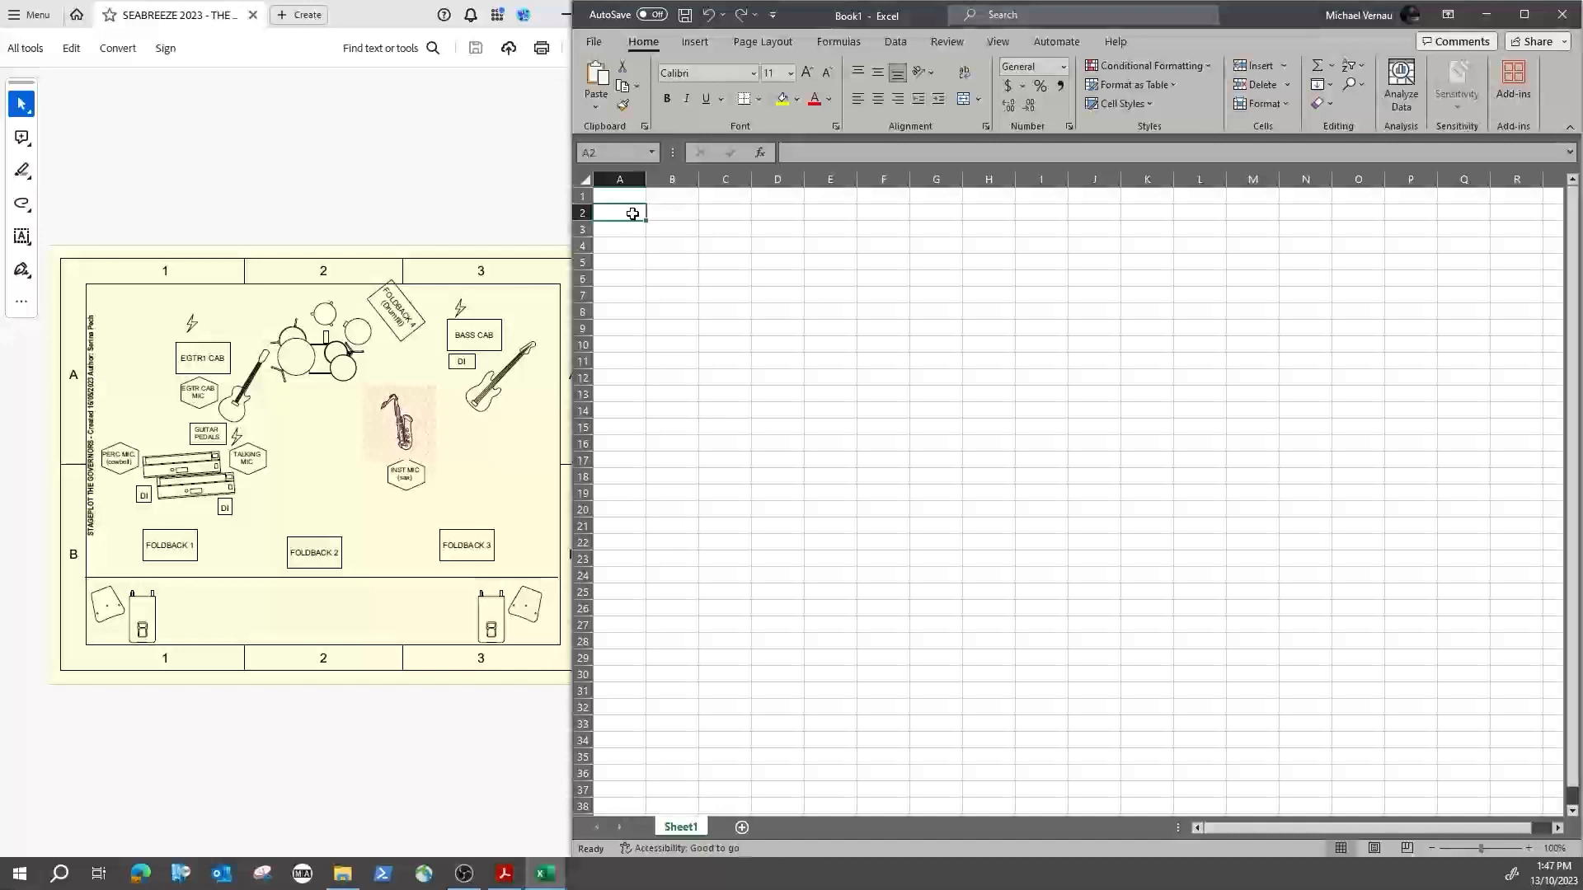
# Step: Enter the column heading INPUT in cell A2
pyautogui.write('inpu')
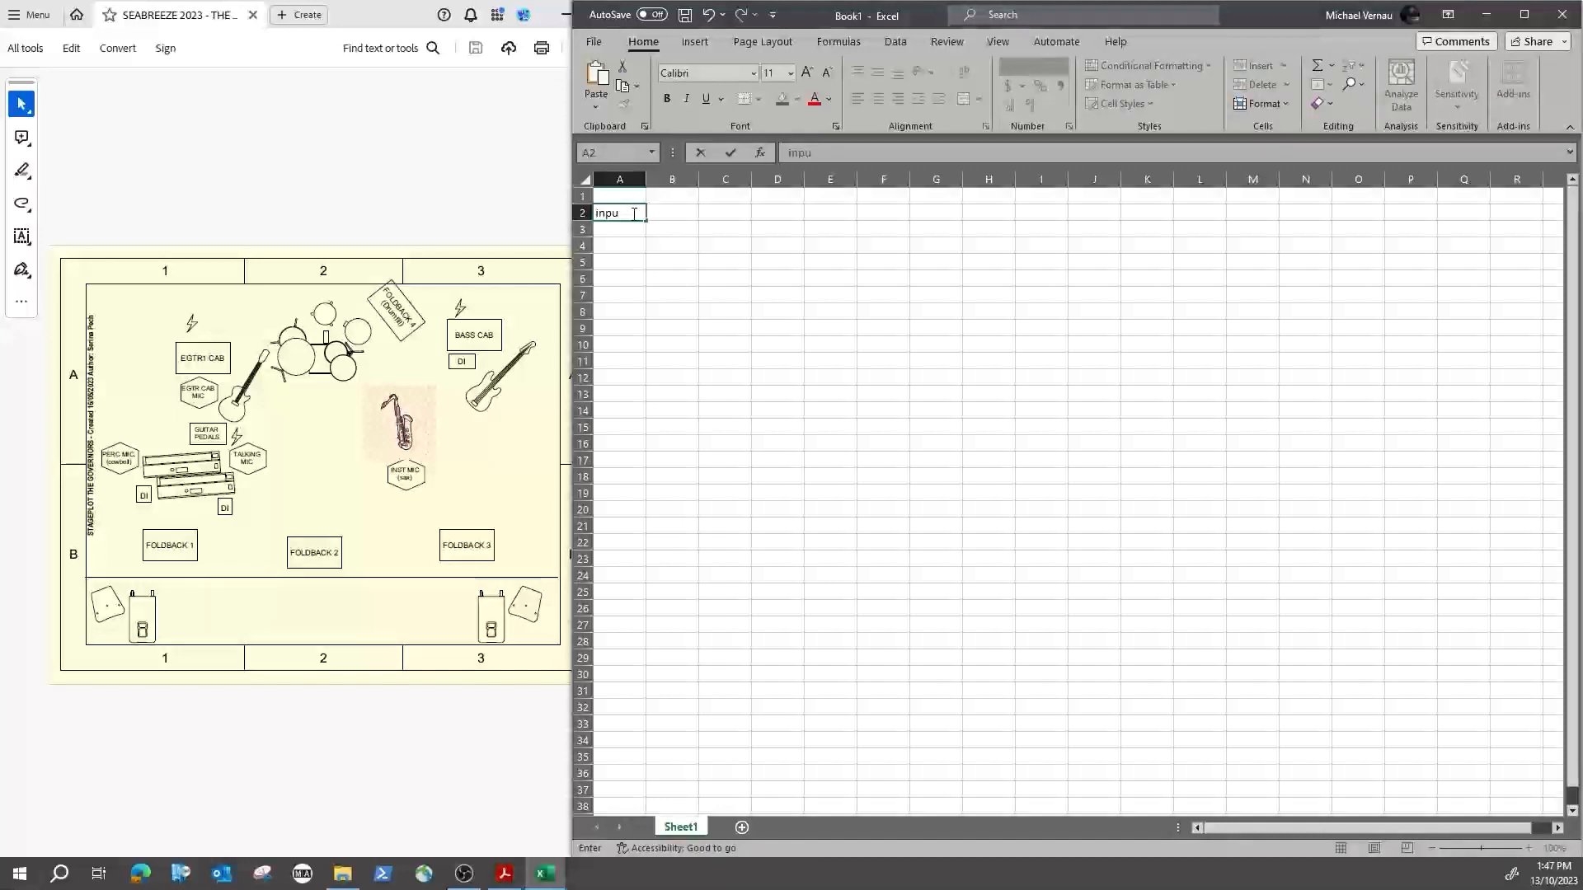
pyautogui.press('BackSpace')
pyautogui.press('BackSpace')
pyautogui.press('BackSpace')
pyautogui.press('BackSpace')
pyautogui.press('BackSpace')
pyautogui.write('inpuy')
pyautogui.write('IN')
# Step: Enter the column heading SOURCE in cell B2
pyautogui.click(679, 214)
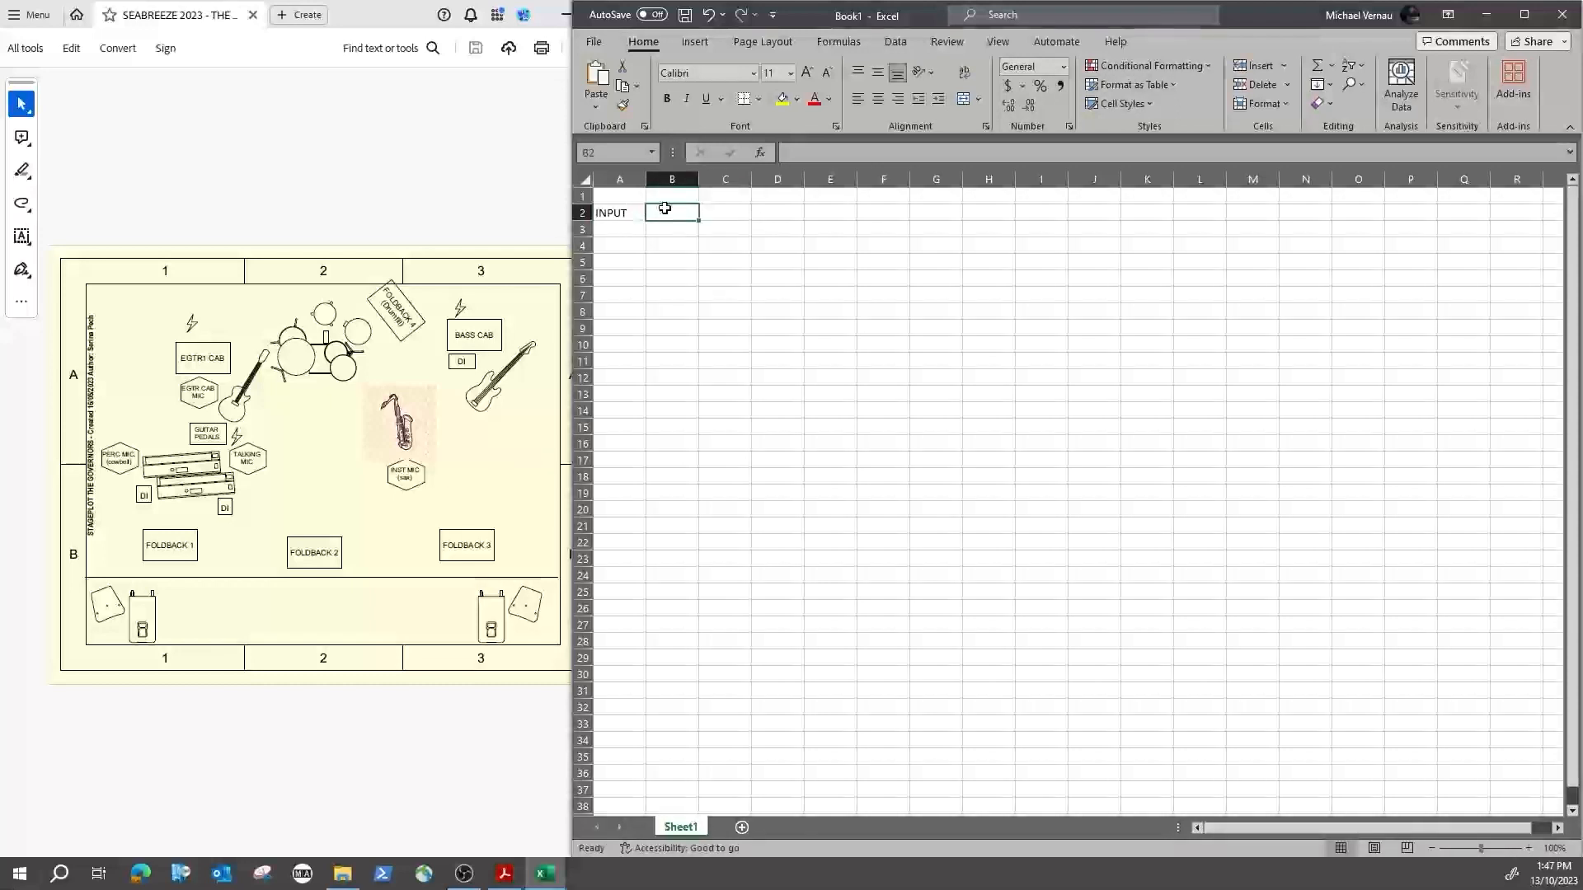
pyautogui.write('our')
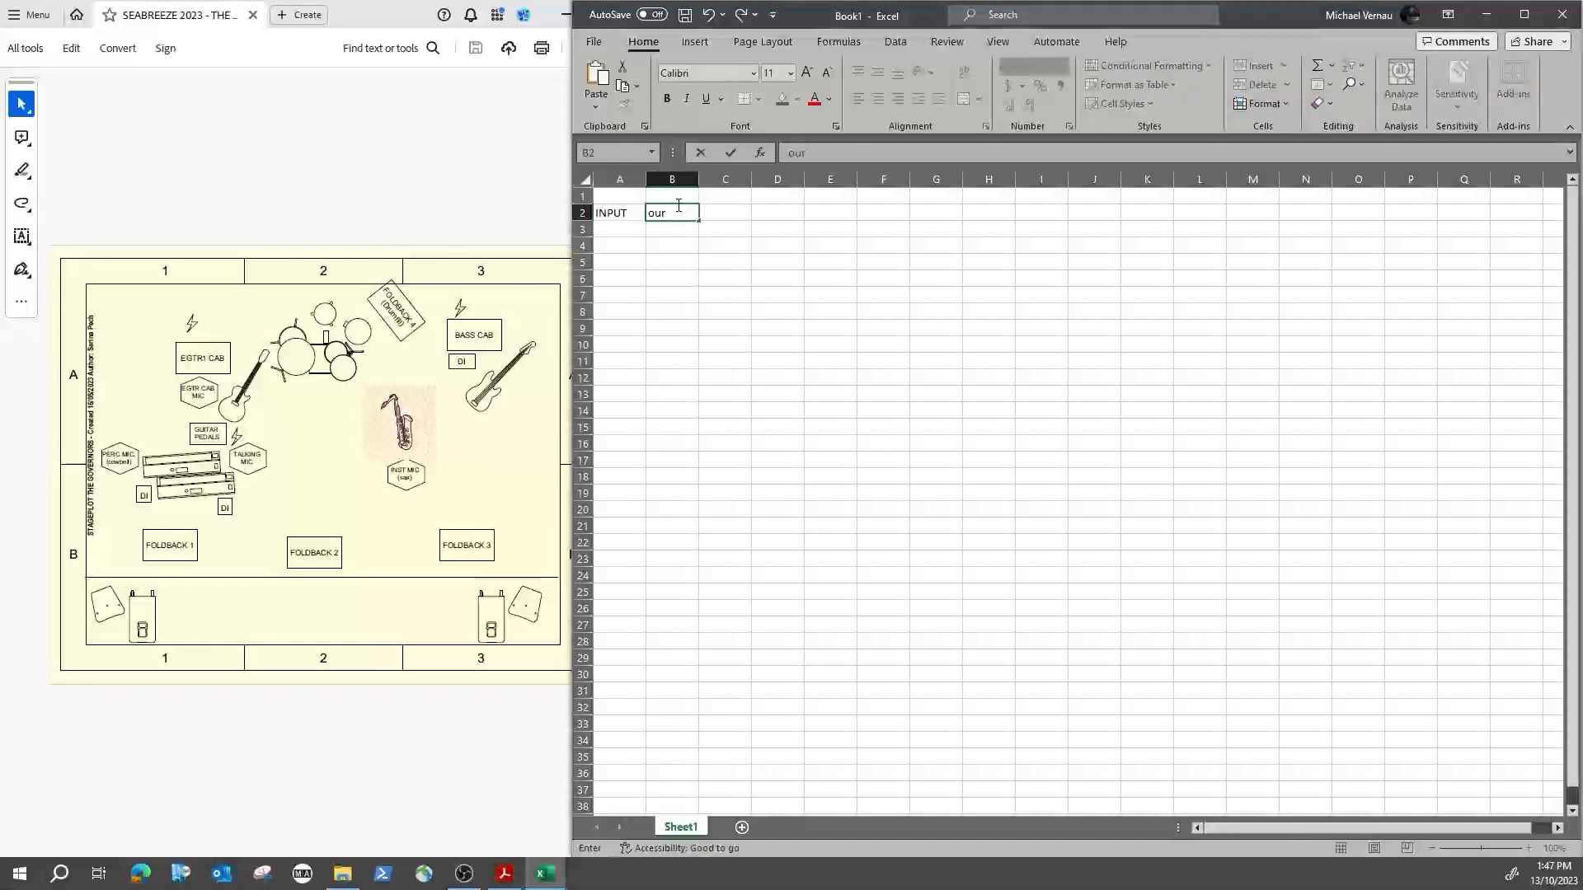
pyautogui.press('BackSpace')
pyautogui.press('BackSpace')
pyautogui.press('BackSpace')
pyautogui.write('SOUR')
# Step: Enter the headings MIC, STAND and POSITION in cells C2, D2 and E2
pyautogui.click(729, 214)
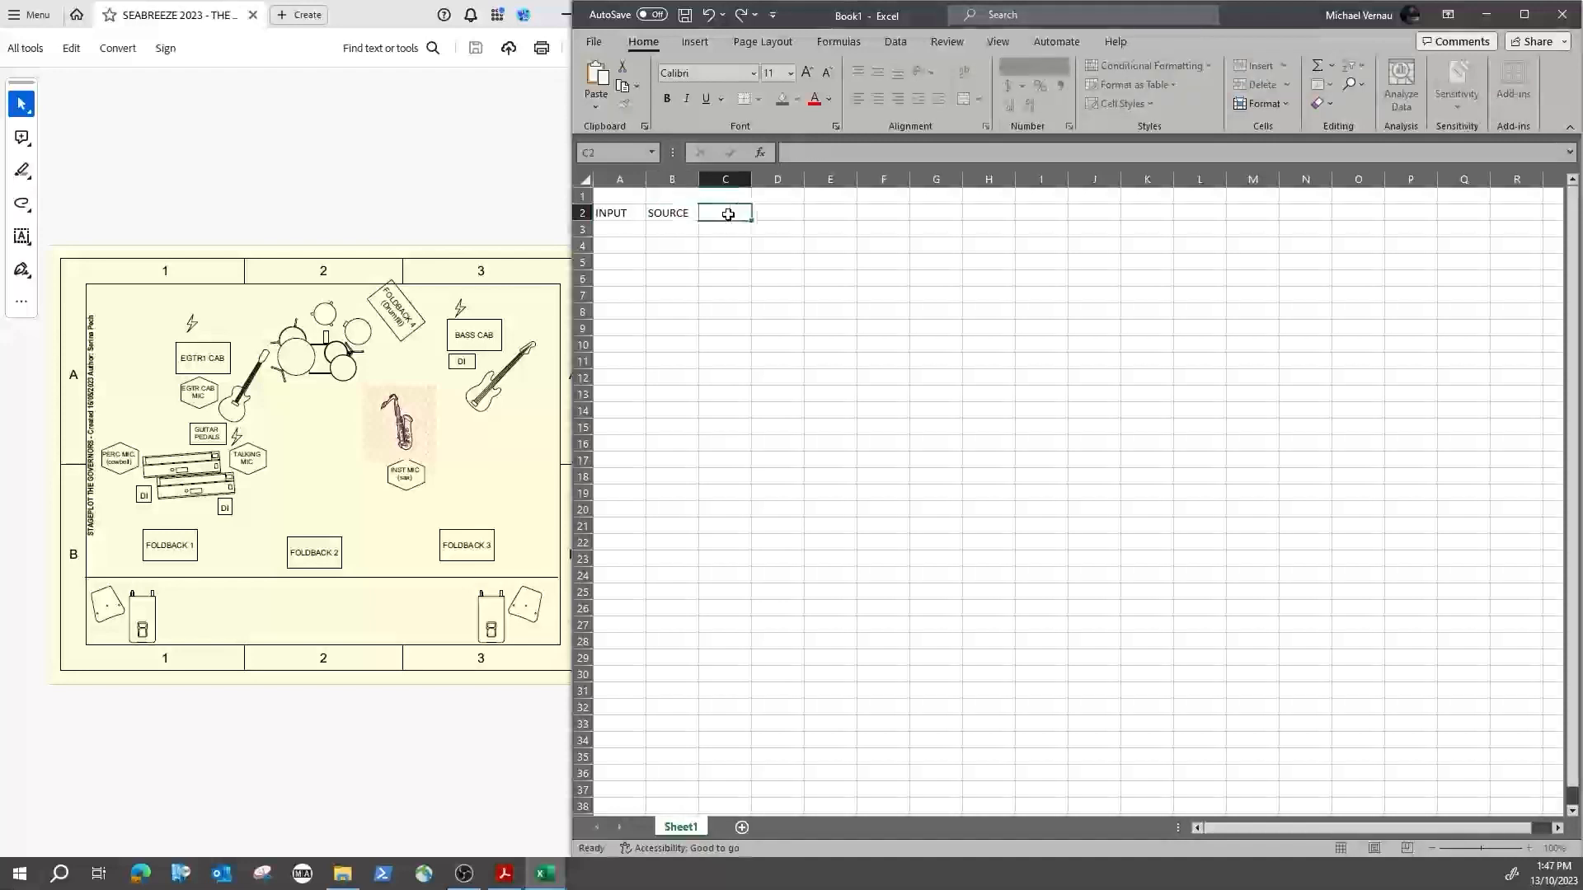
pyautogui.write('MIC')
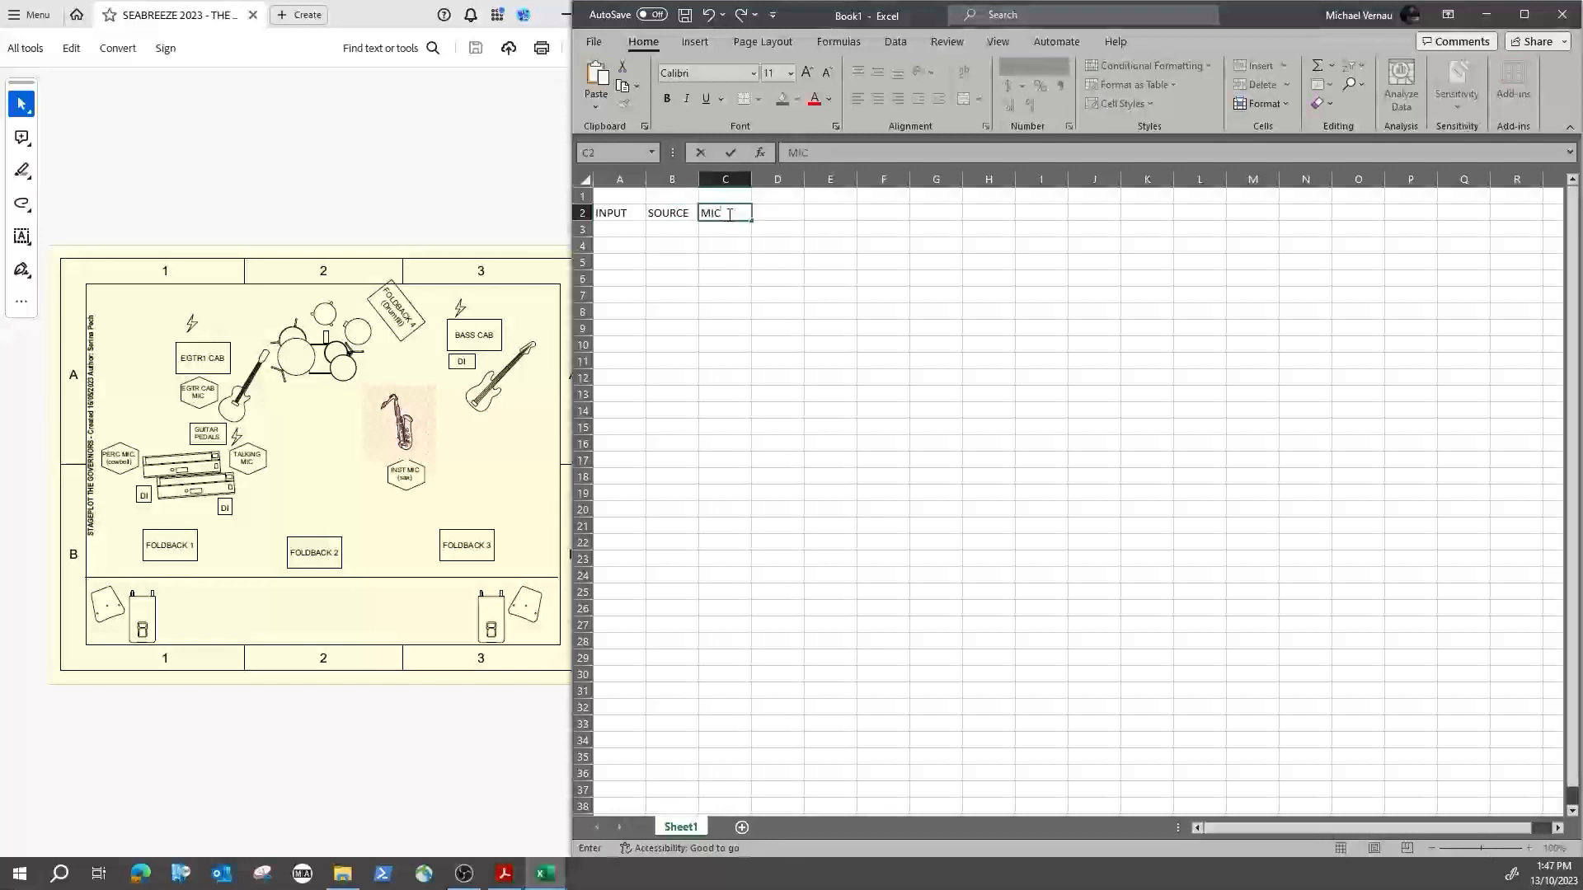
pyautogui.click(793, 212)
pyautogui.write('STAND')
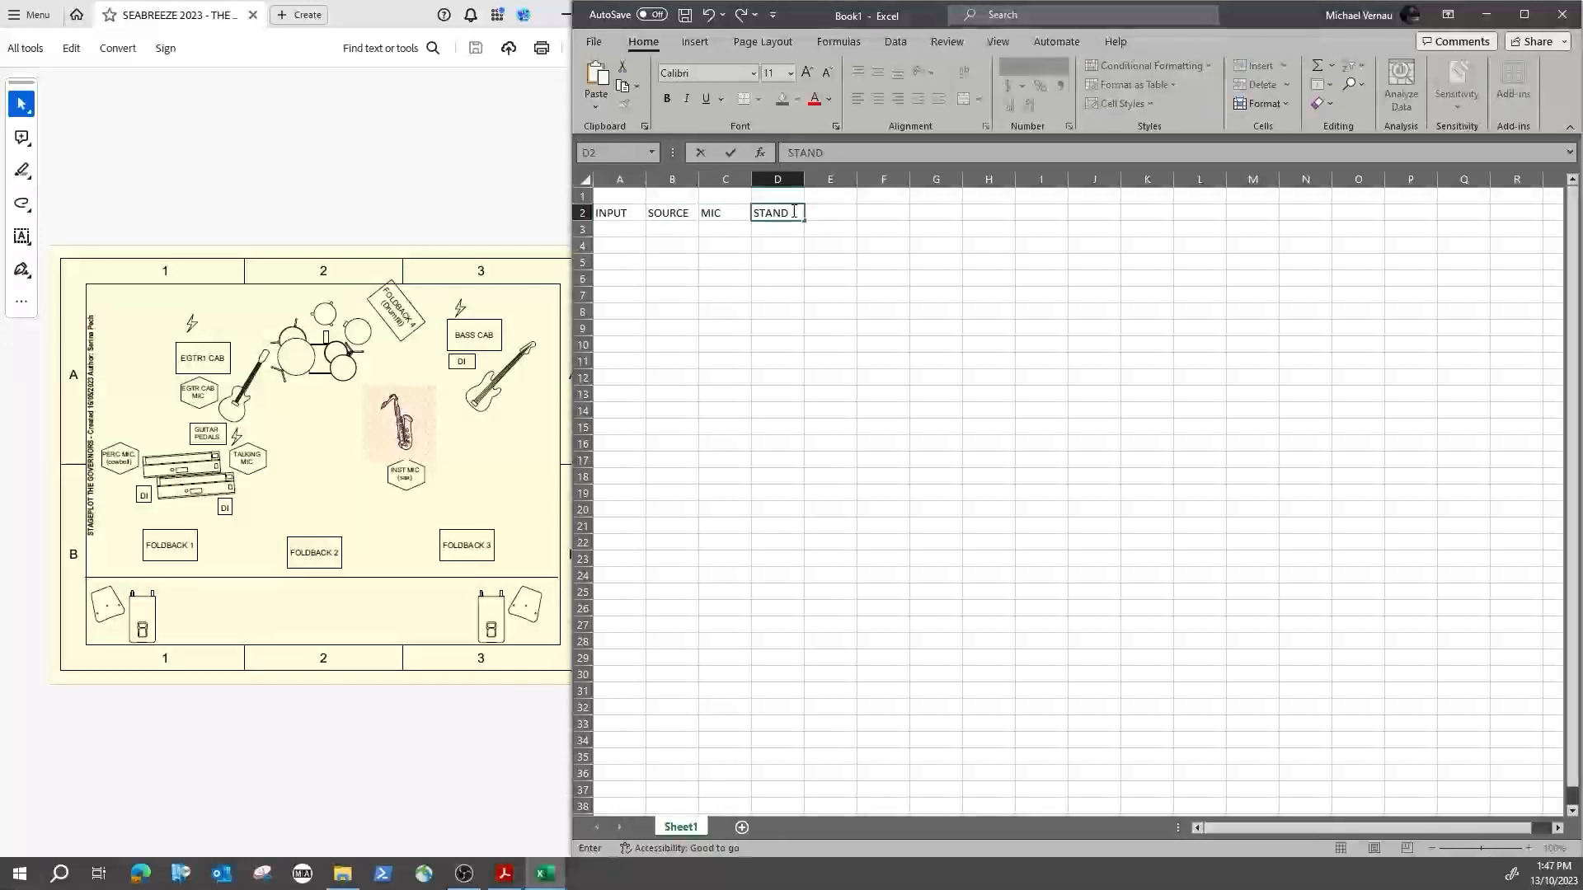
pyautogui.click(839, 212)
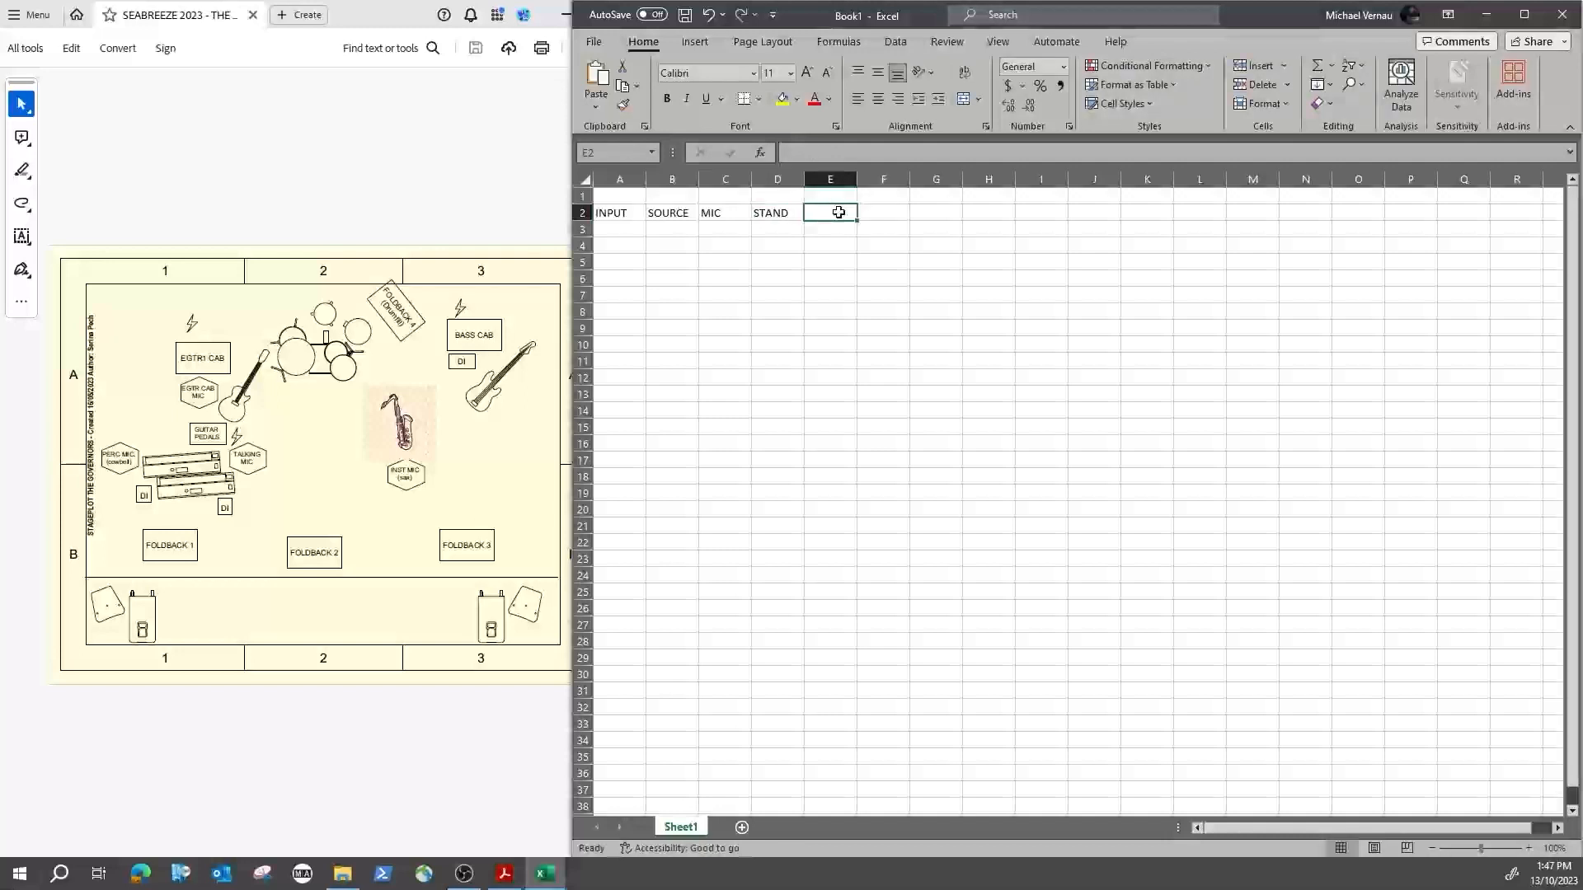
pyautogui.write('POSITION')
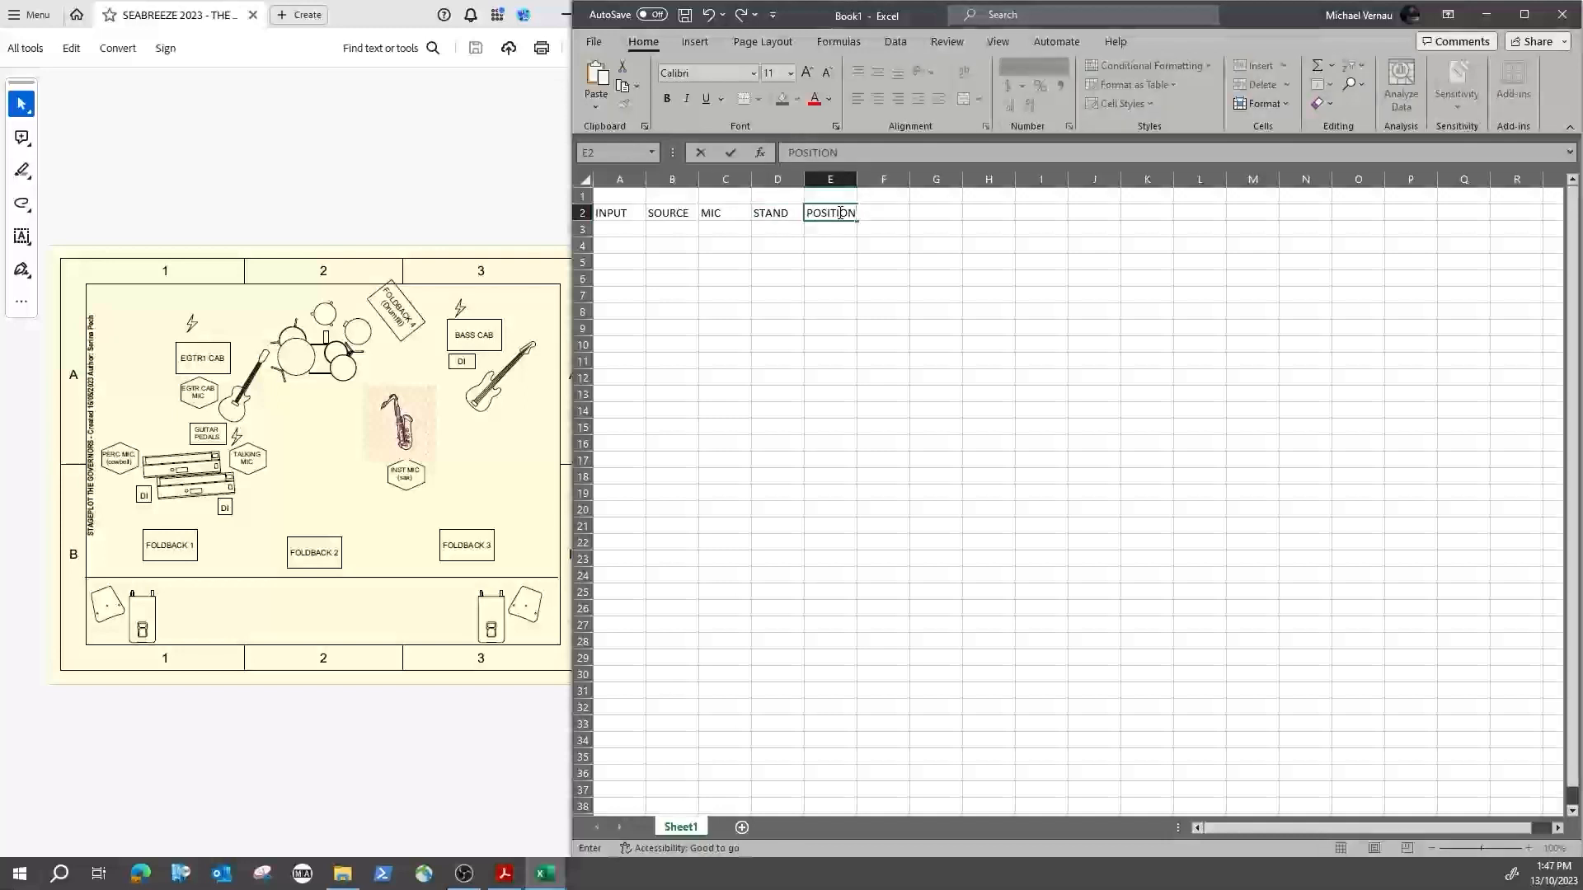
pyautogui.click(954, 232)
# Step: Enter the heading 48v in cell F2 and DROPBOXES in cell G2
pyautogui.click(869, 212)
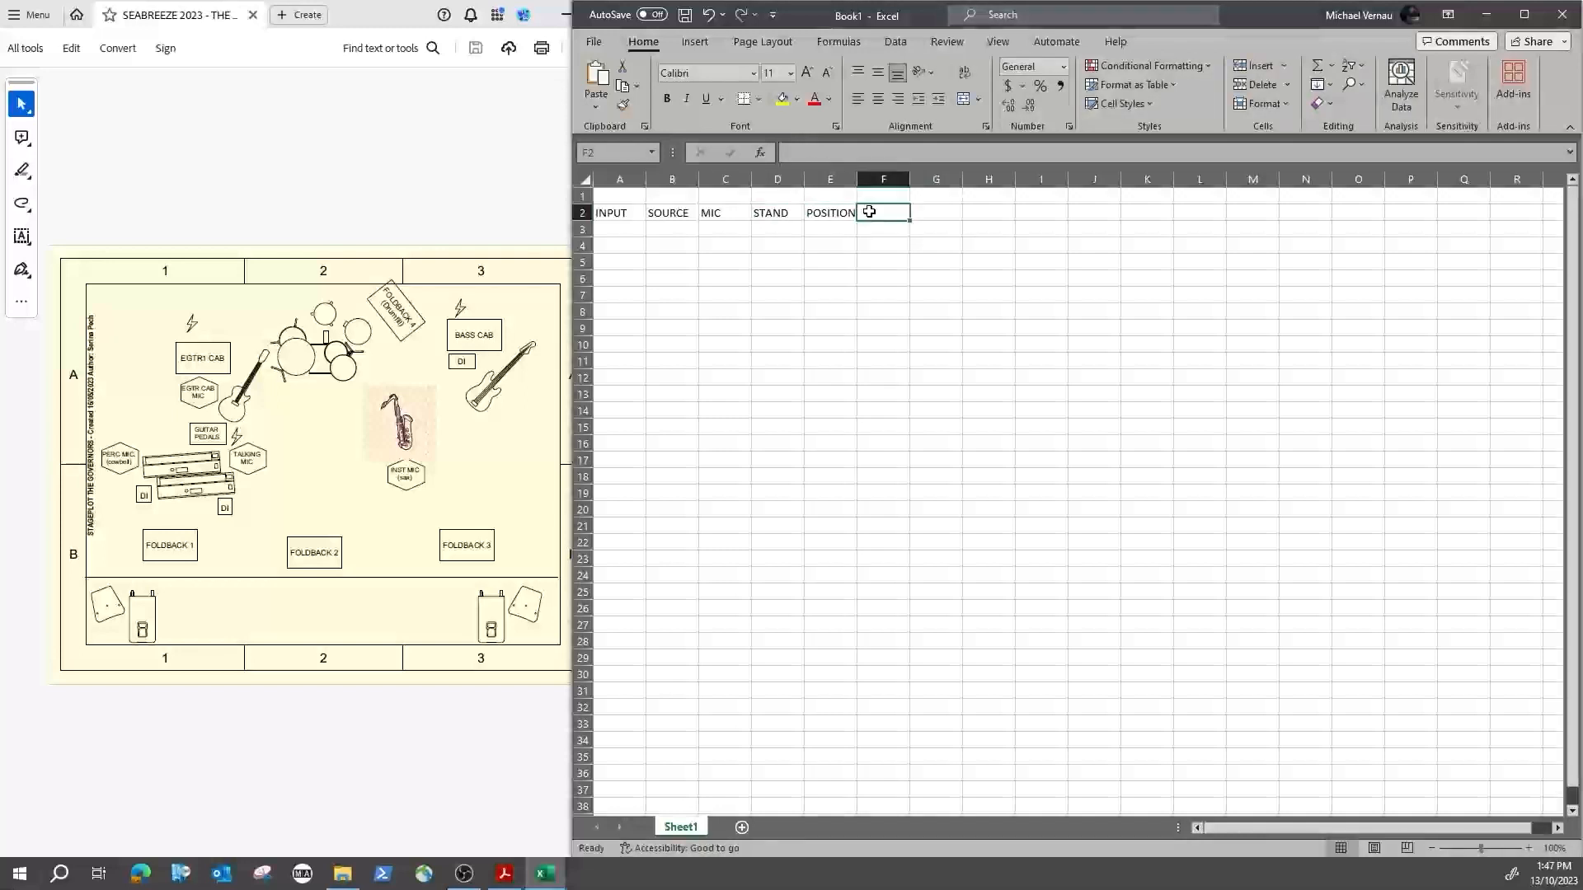
pyautogui.write('48v')
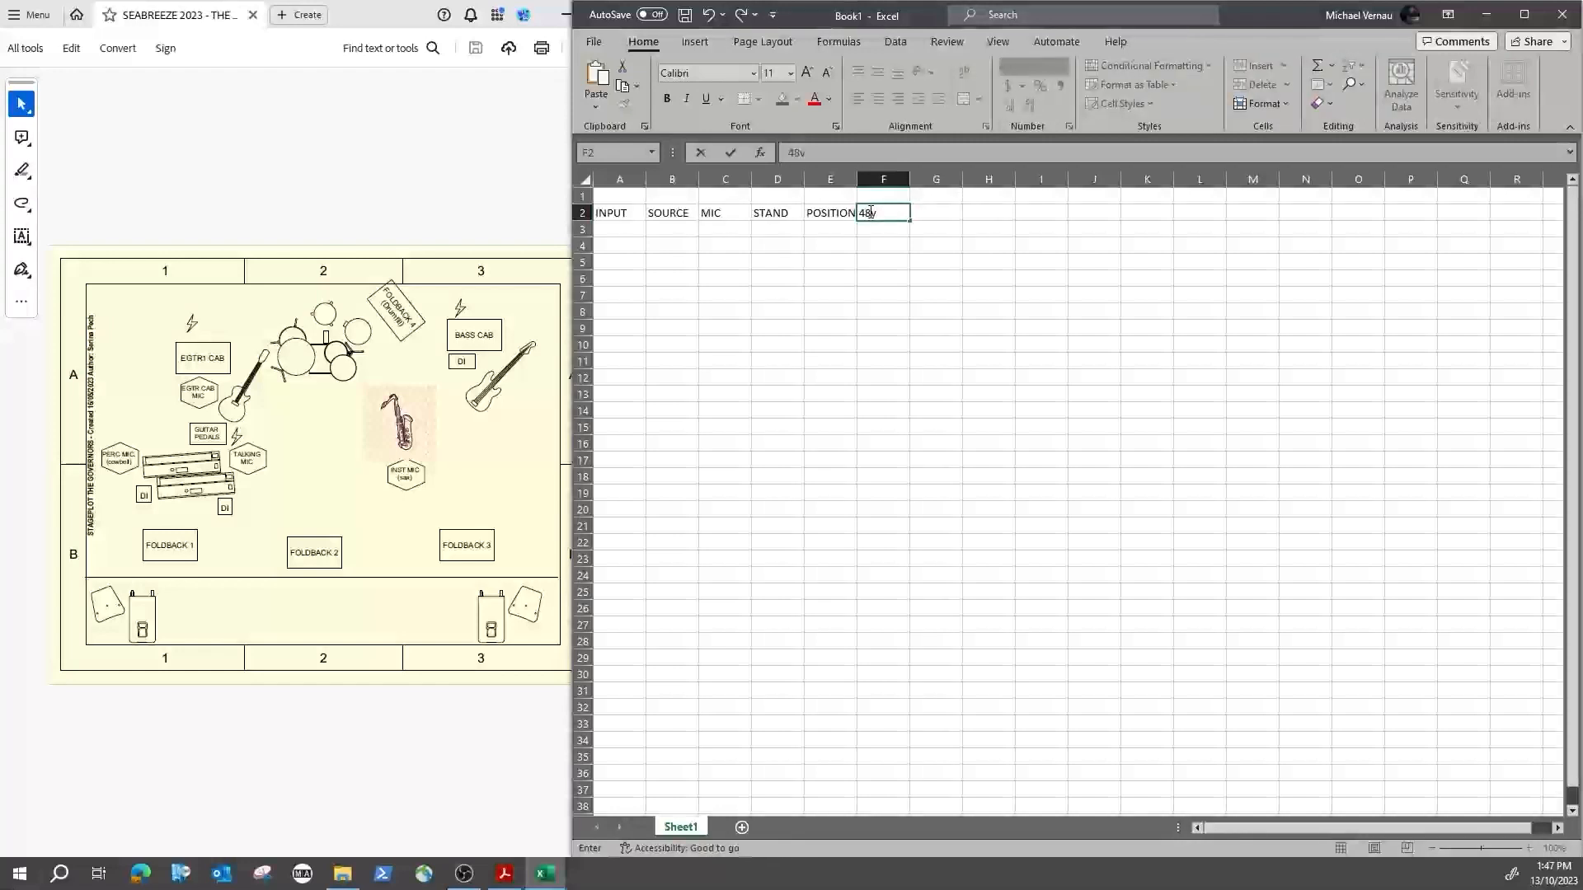
pyautogui.click(939, 214)
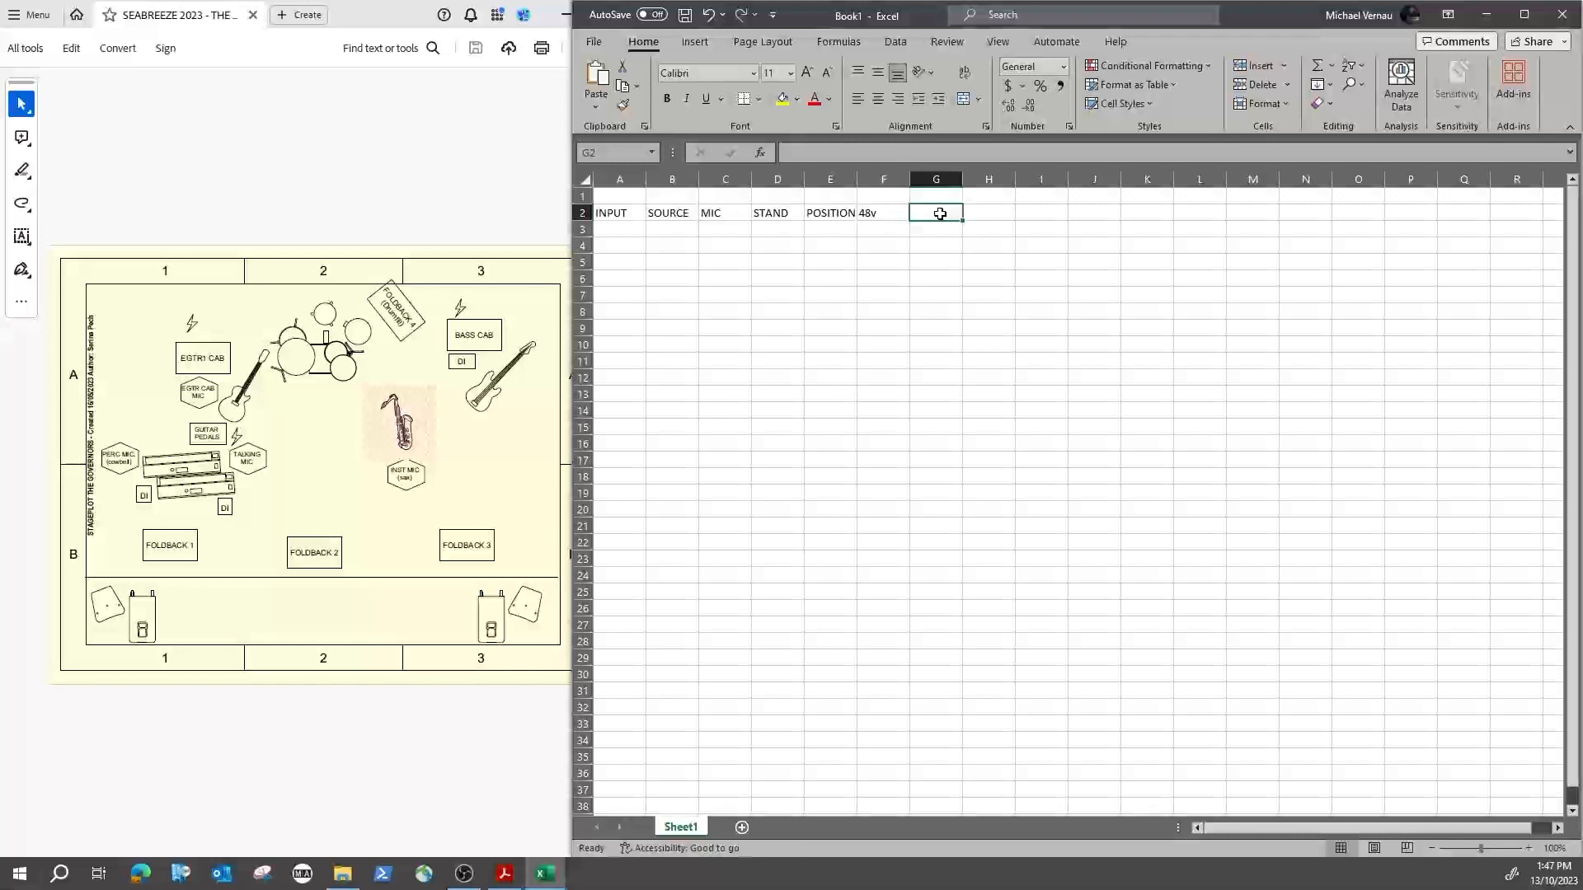
pyautogui.write('DROP')
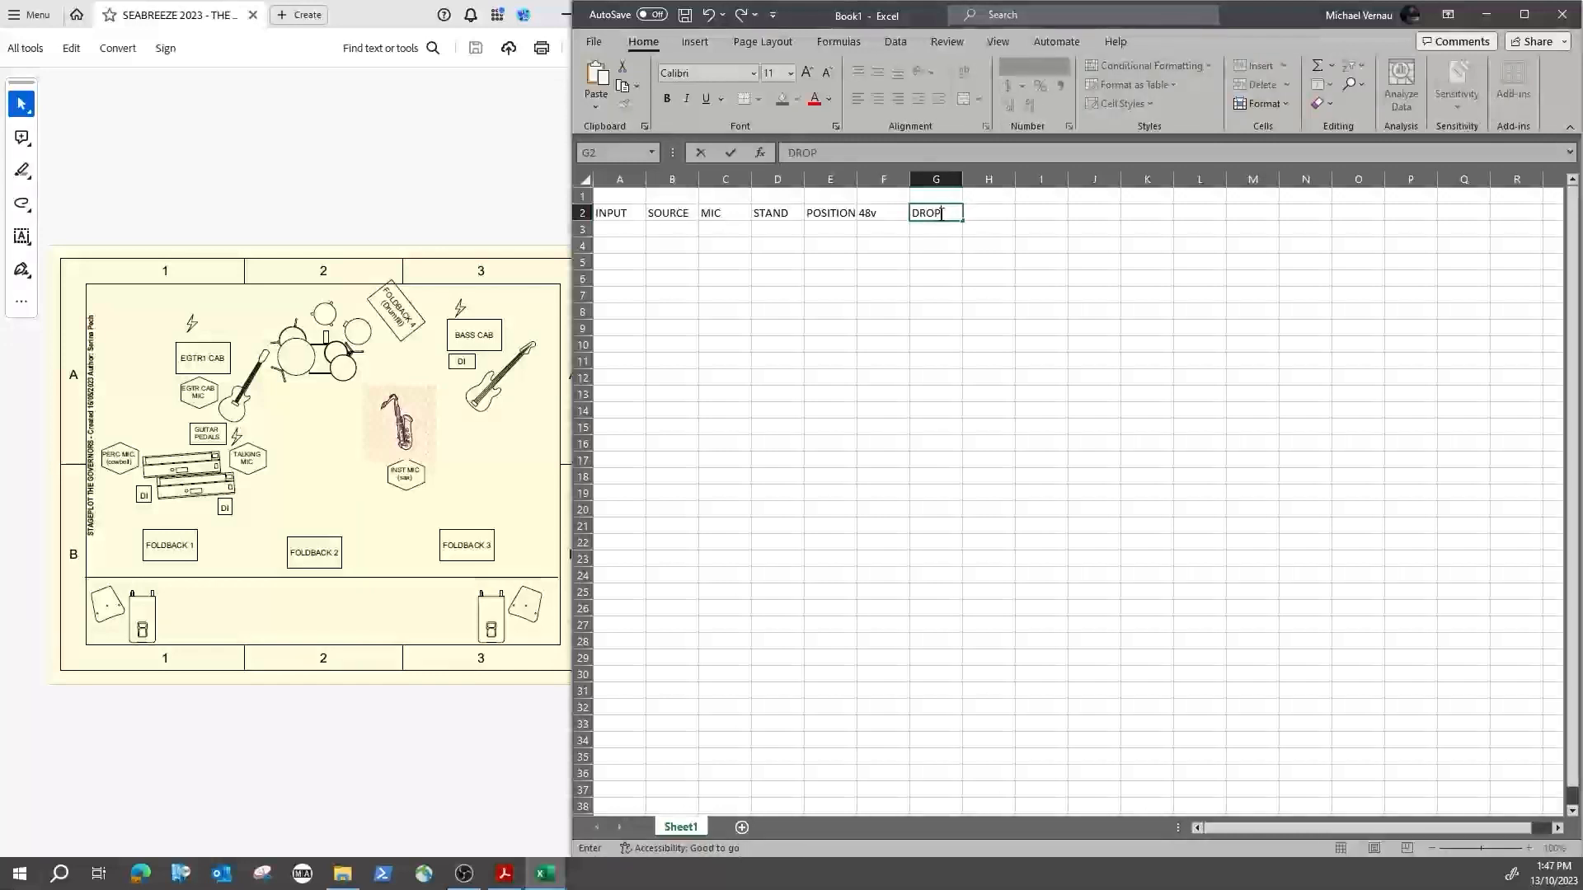
pyautogui.write('BOXES')
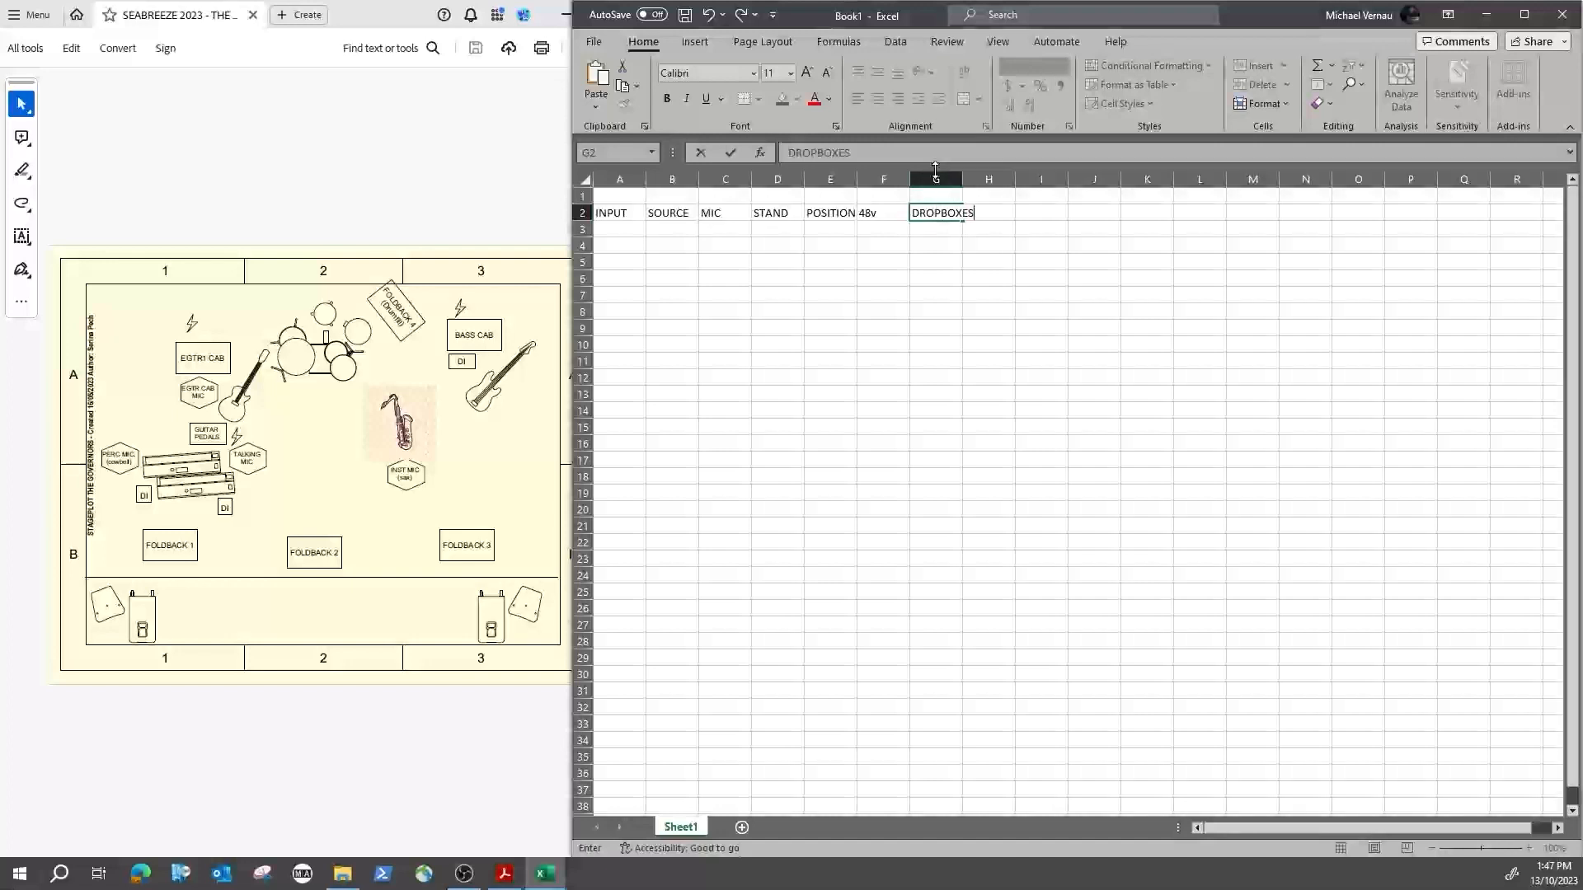
# Step: Widen column G to fit DROPBOXES, and make the SOURCE column B about twice as wide
pyautogui.click(944, 179)
pyautogui.moveTo(963, 177); pyautogui.dragTo(985, 178)
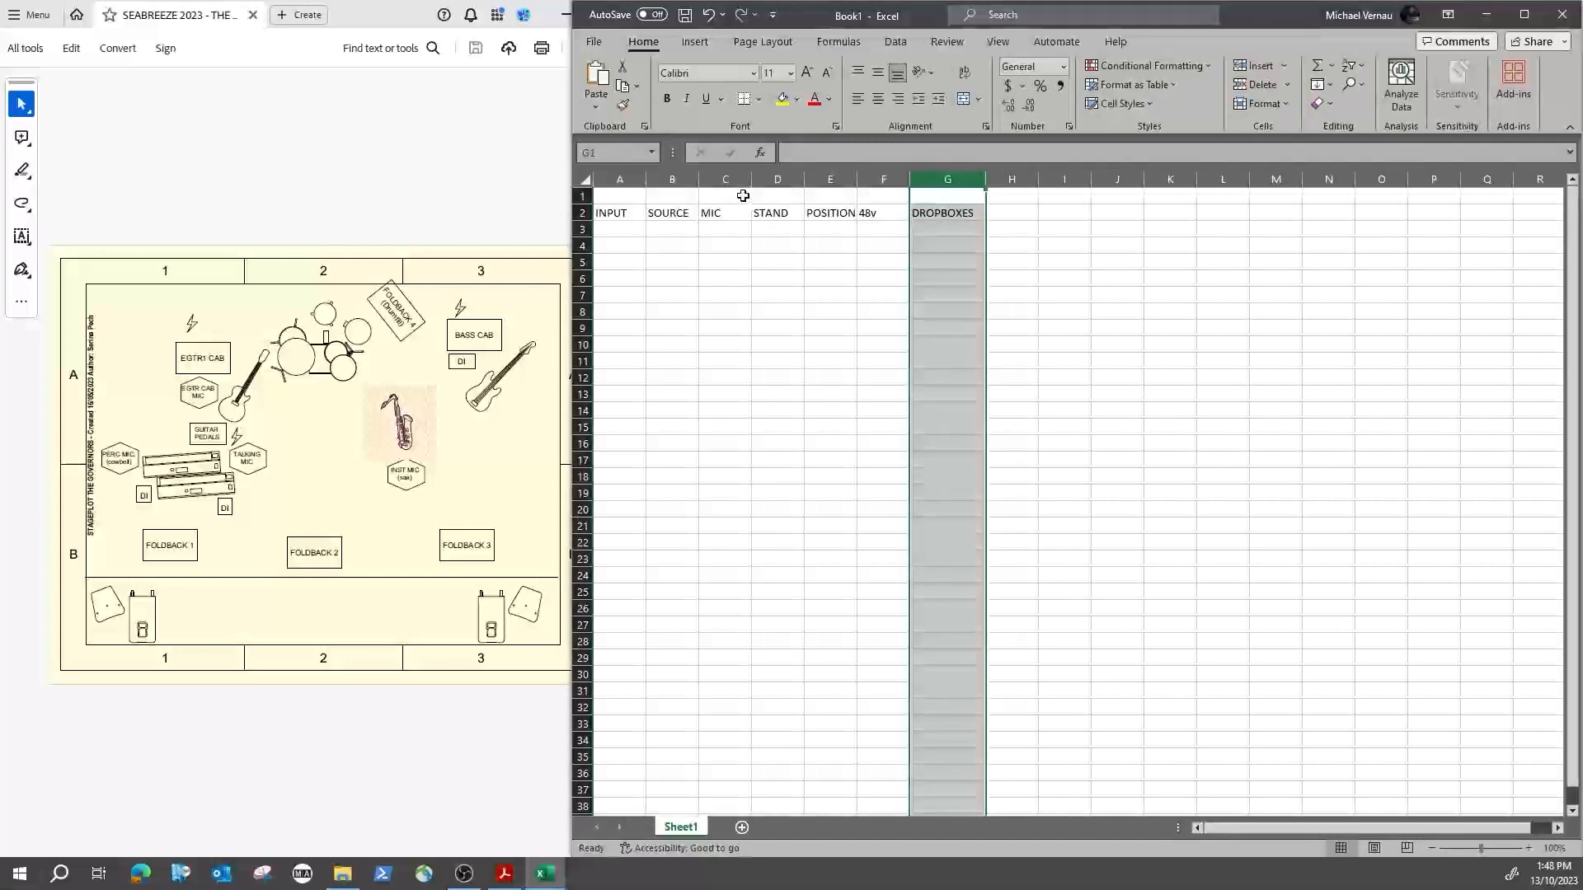
pyautogui.click(689, 179)
pyautogui.moveTo(696, 179); pyautogui.dragTo(751, 179)
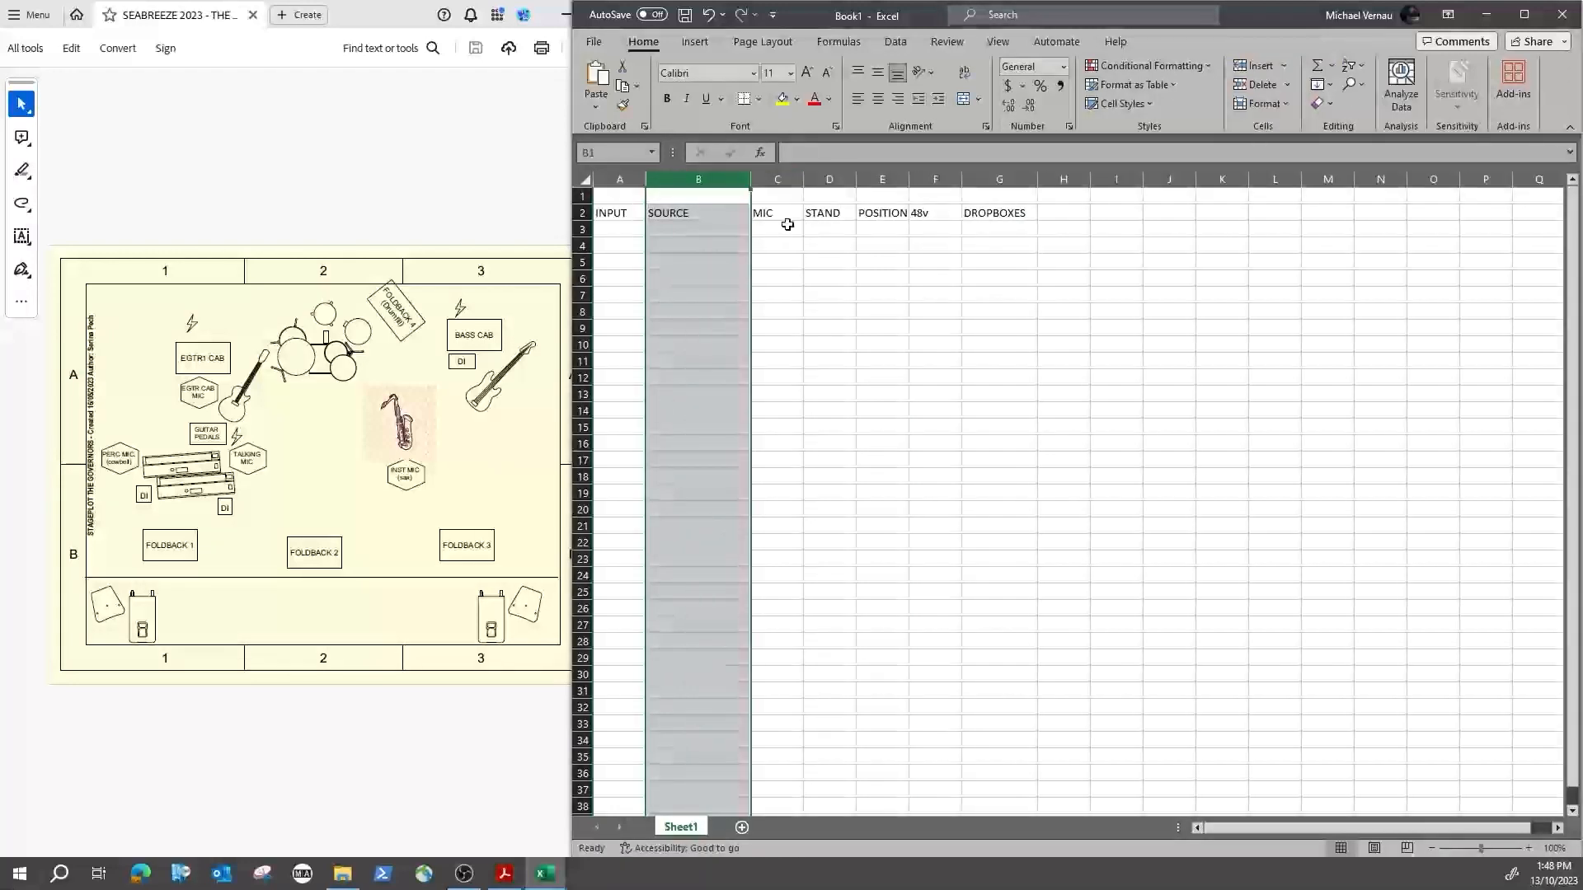
pyautogui.click(1076, 214)
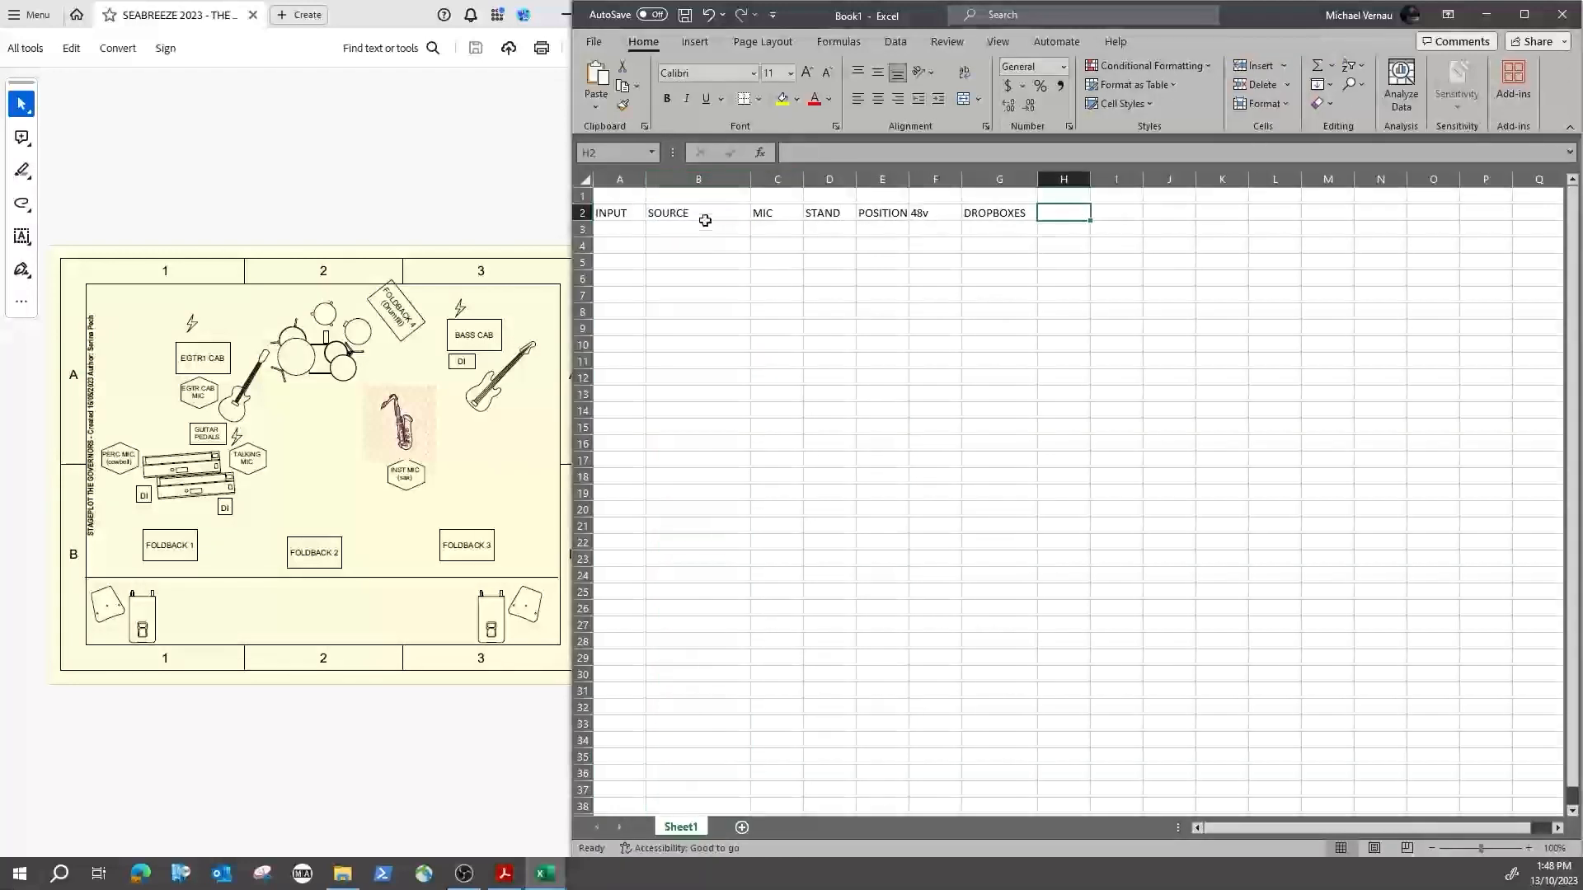
pyautogui.moveTo(1061, 221)
pyautogui.mouseDown()
pyautogui.moveTo(753, 611)
pyautogui.moveTo(622, 724)
pyautogui.mouseUp()
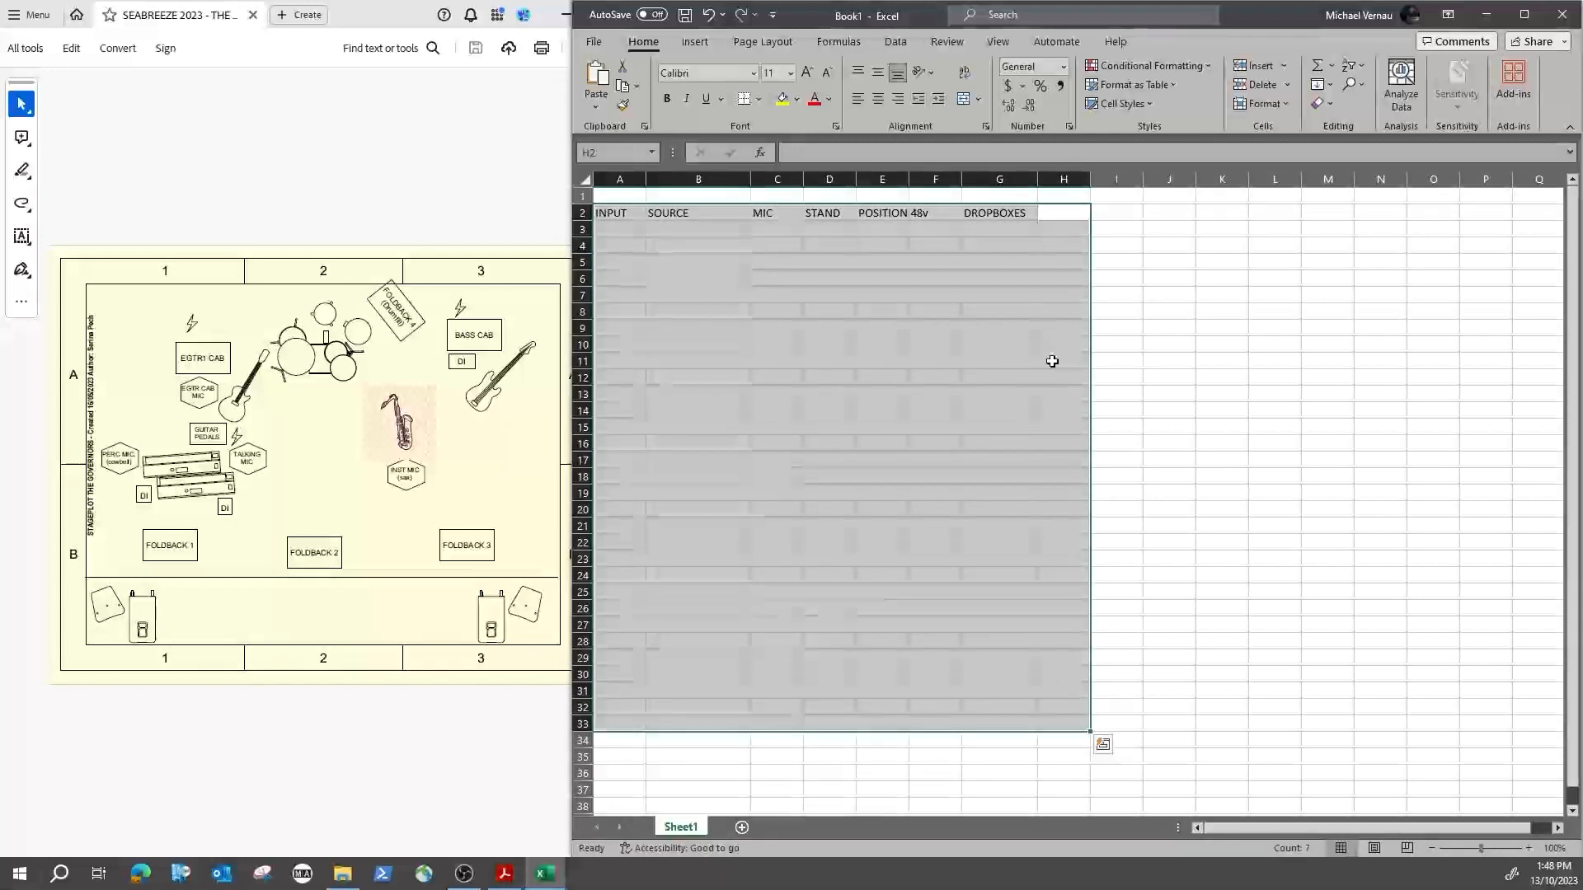
pyautogui.moveTo(1158, 210); pyautogui.dragTo(1298, 725)
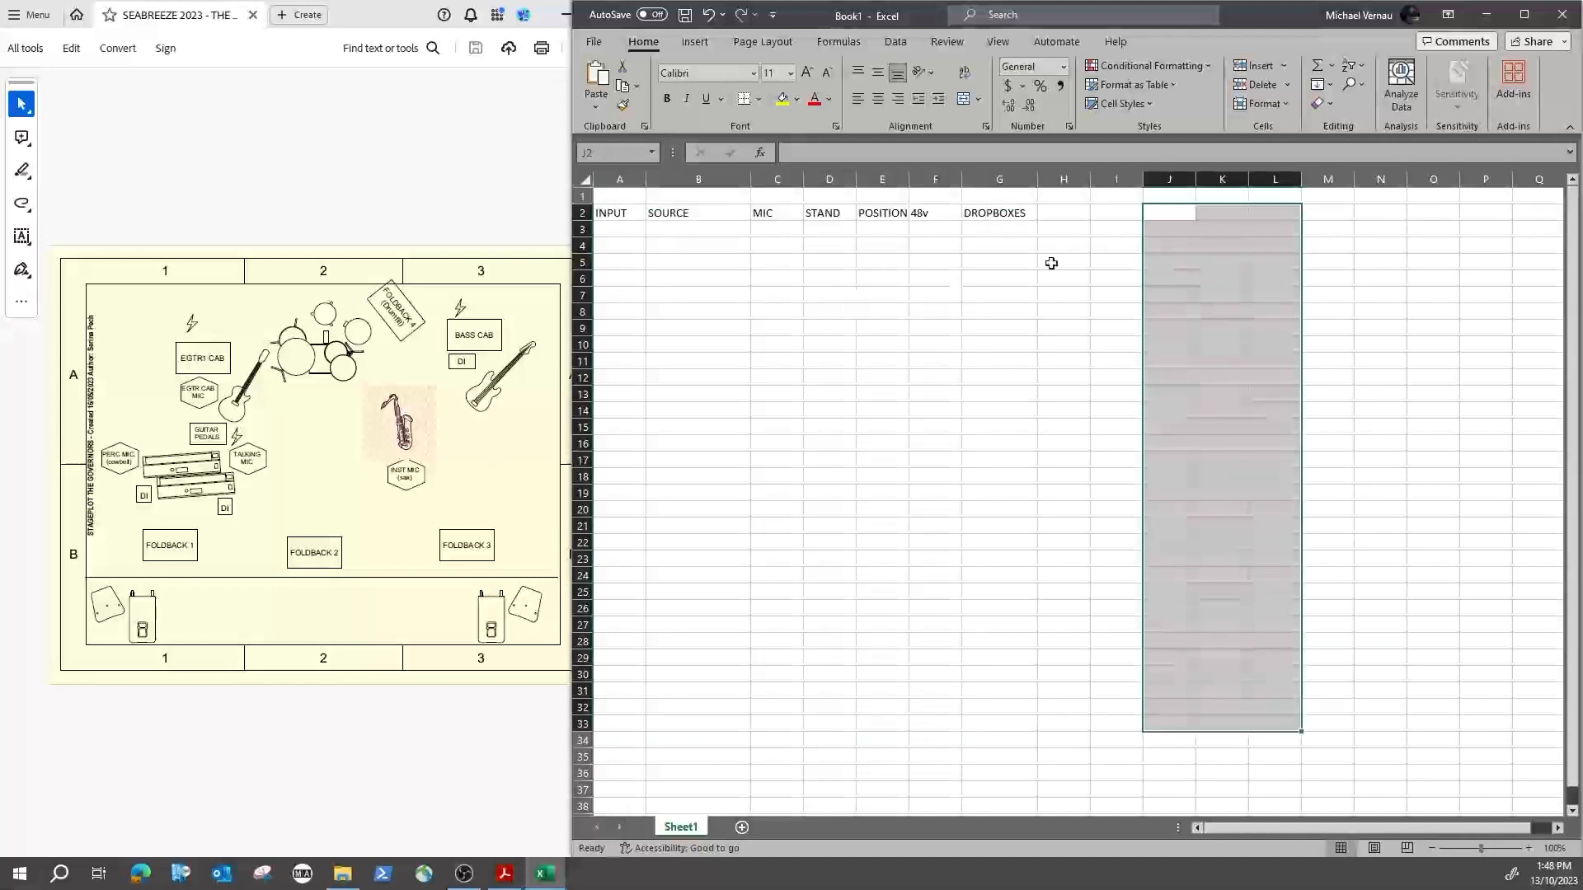
# Step: Add the headings OUTPUT in J2 and DESTINATION in K2, and widen column K to fit its heading
pyautogui.click(1167, 212)
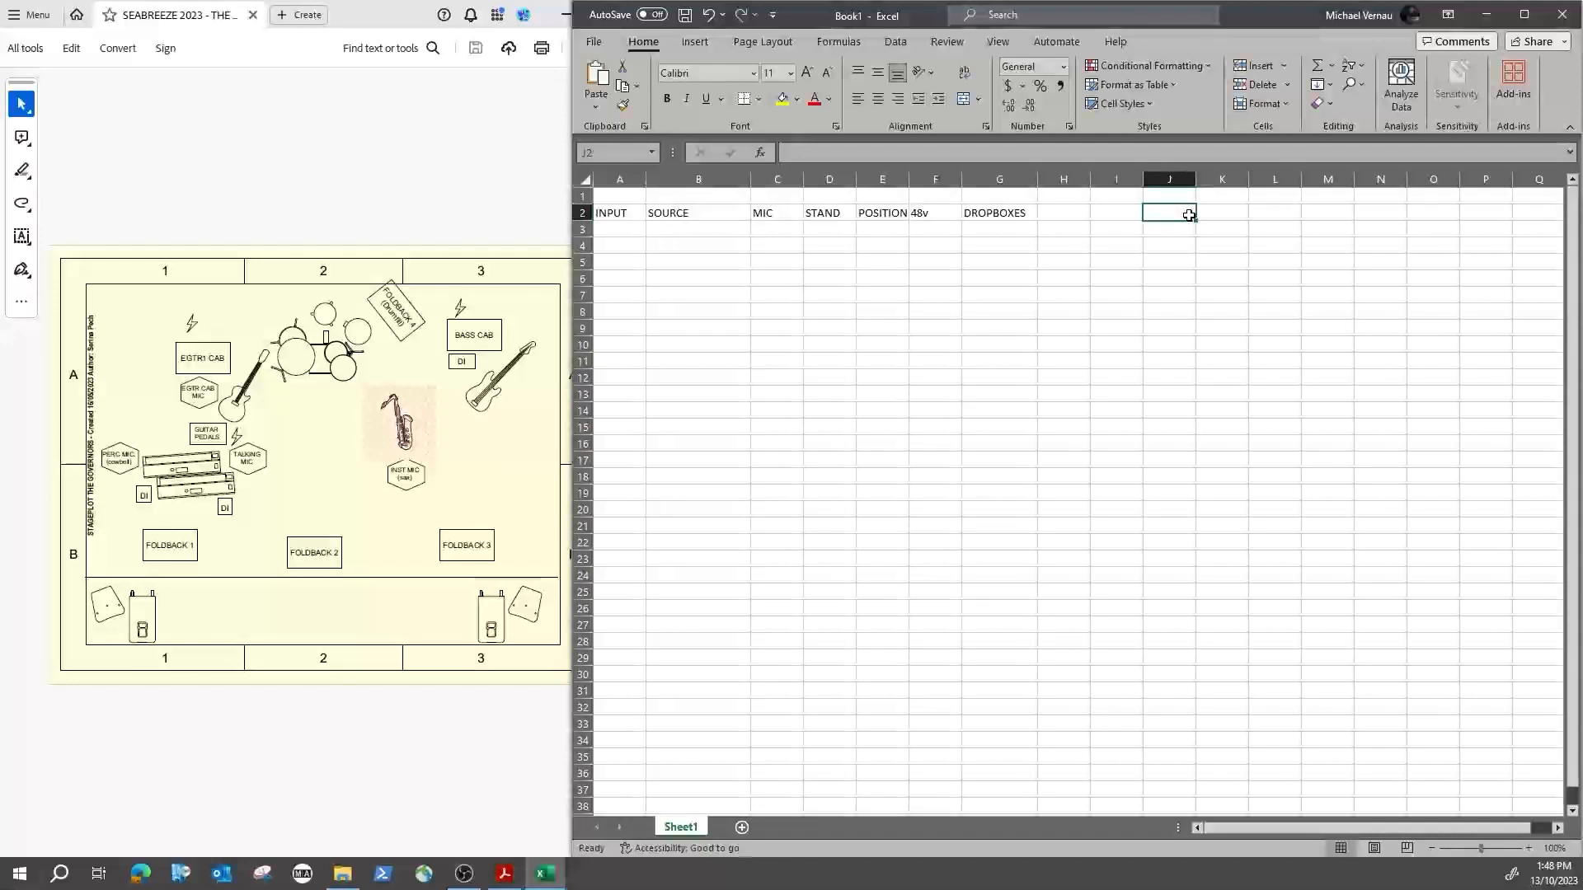
pyautogui.write('OUTPUT')
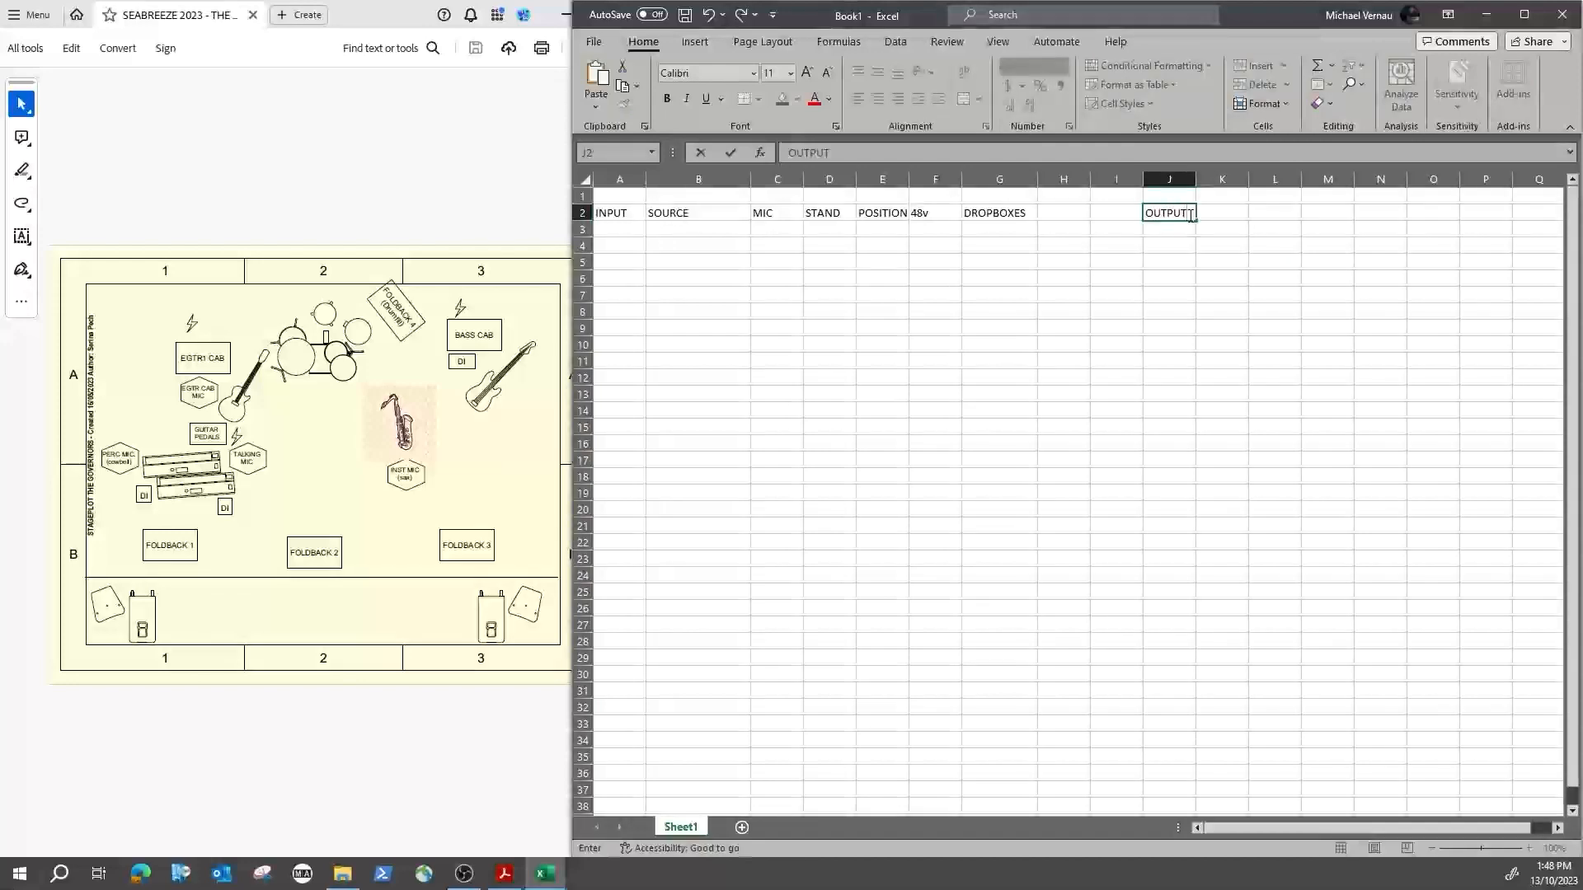
pyautogui.click(1214, 213)
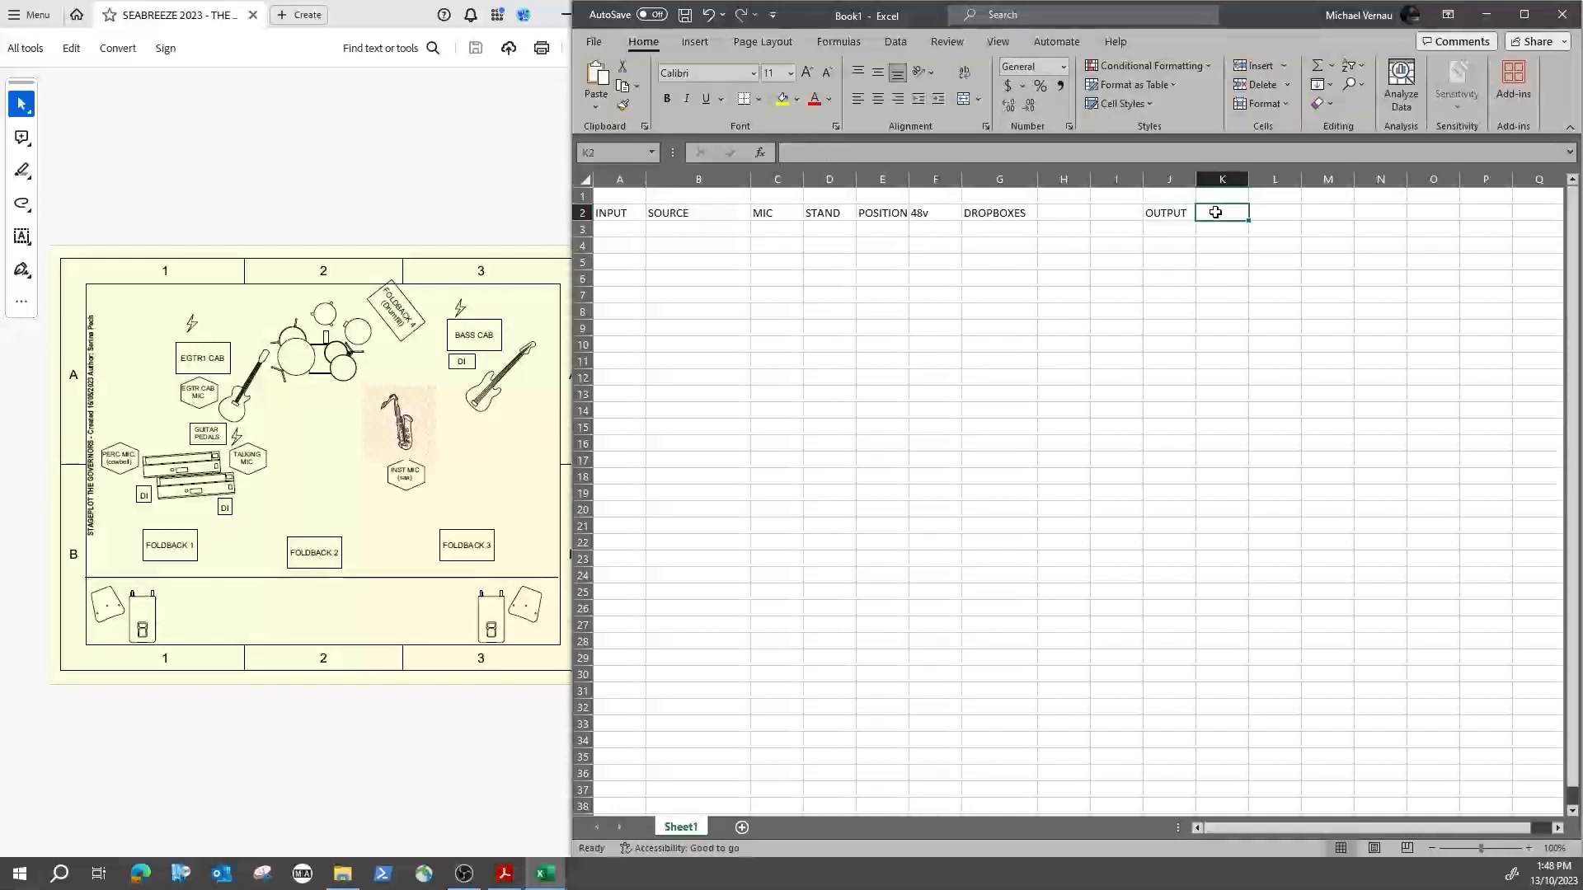
pyautogui.write('DESTINATION')
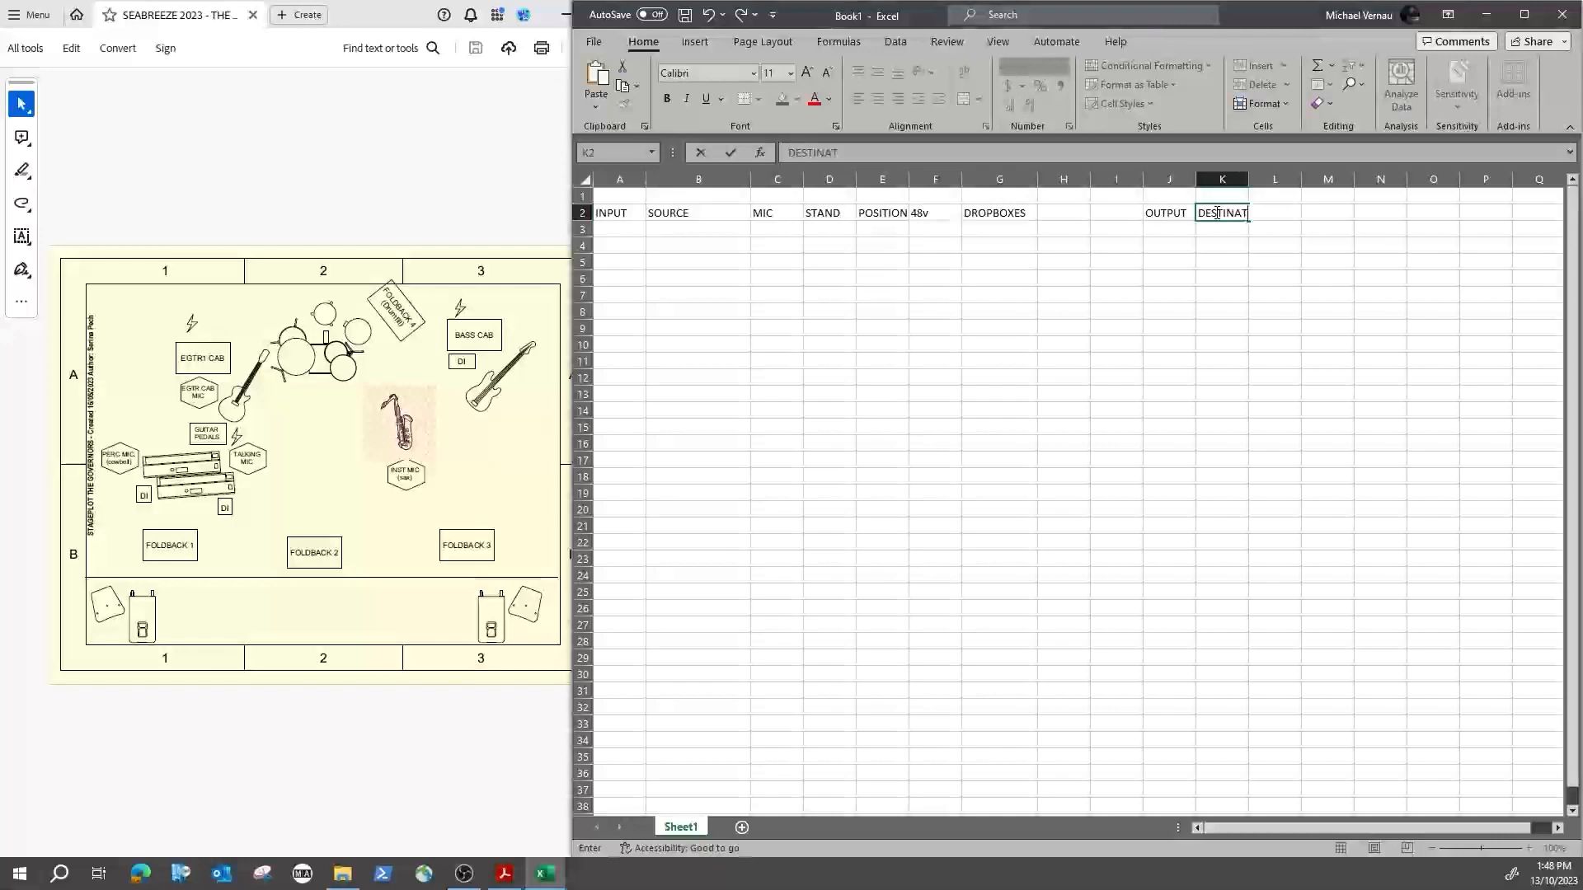
pyautogui.click(1243, 177)
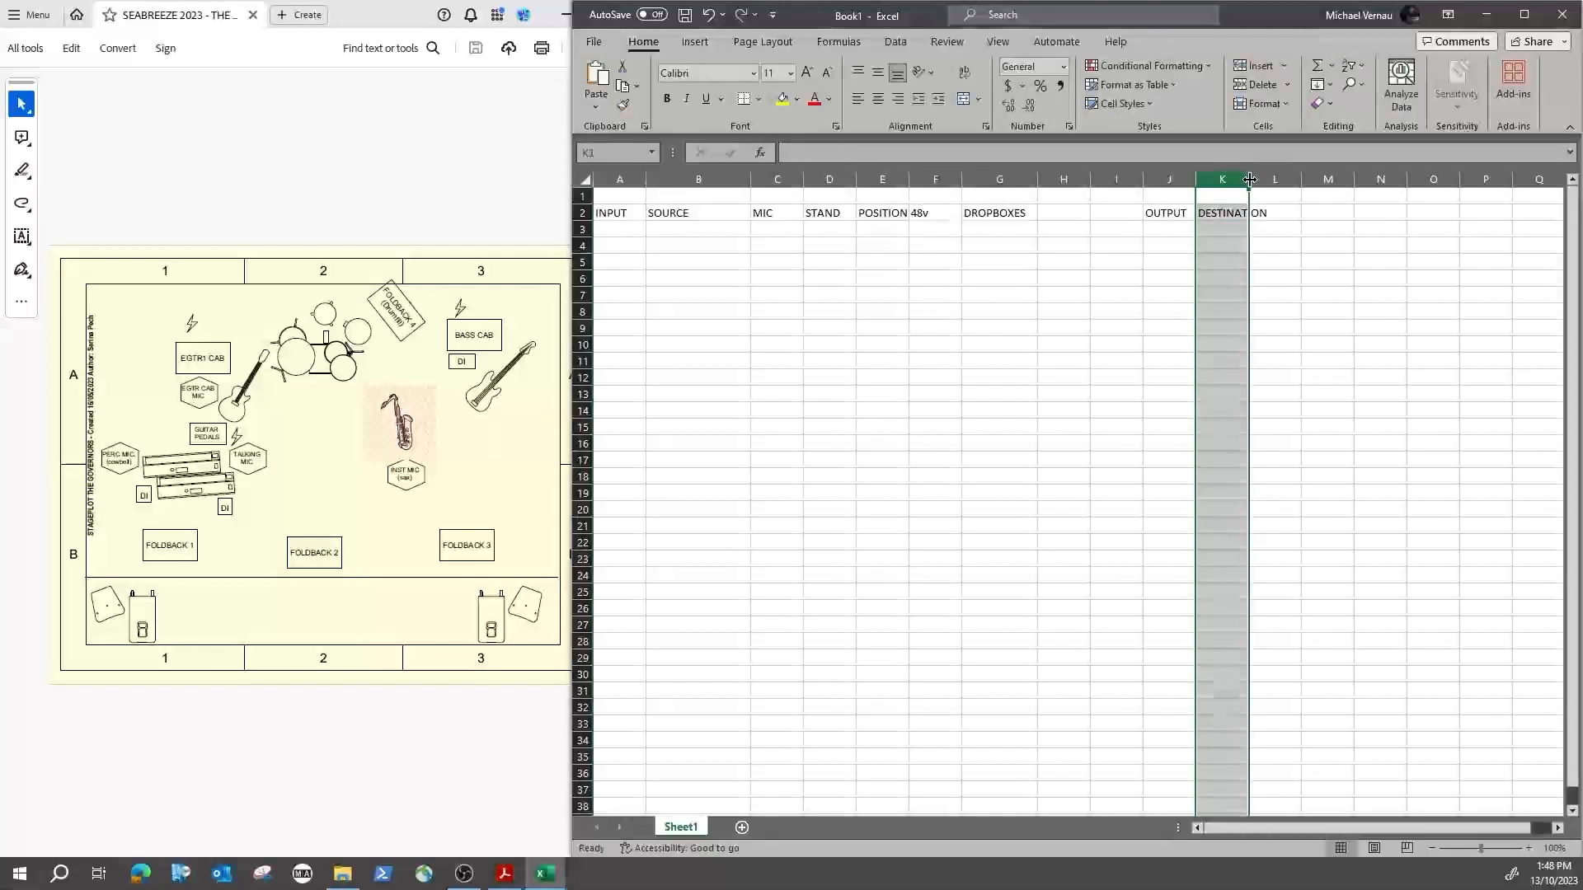
pyautogui.moveTo(1249, 178); pyautogui.dragTo(1280, 178)
# Step: Enter the heading TYPE in cell L2
pyautogui.click(1324, 213)
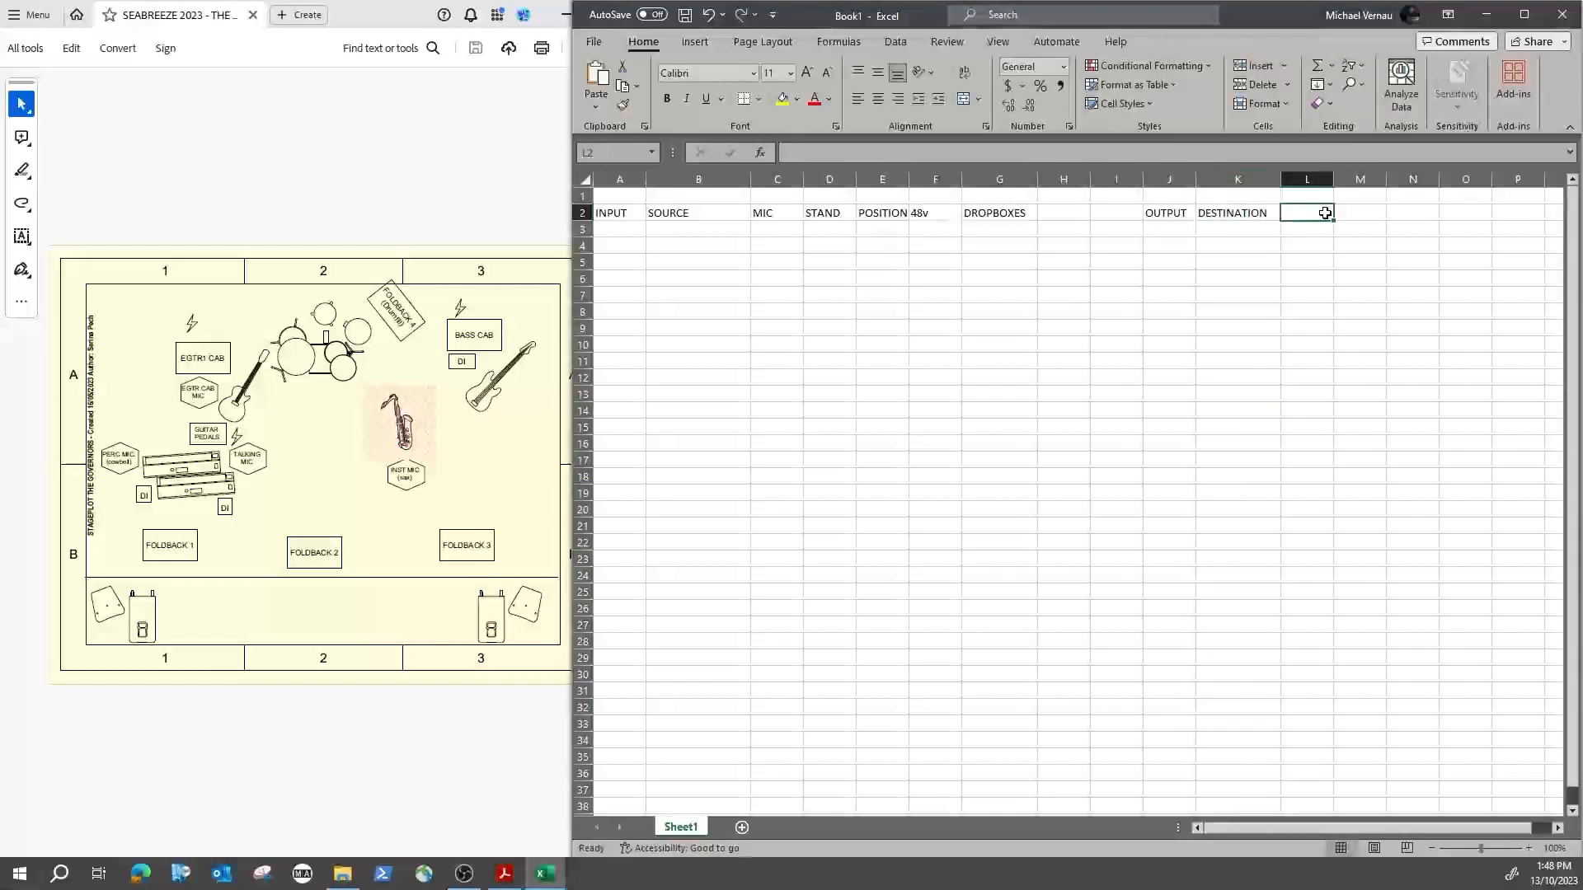
pyautogui.write('TYPO')
pyautogui.press('BackSpace')
pyautogui.write('E')
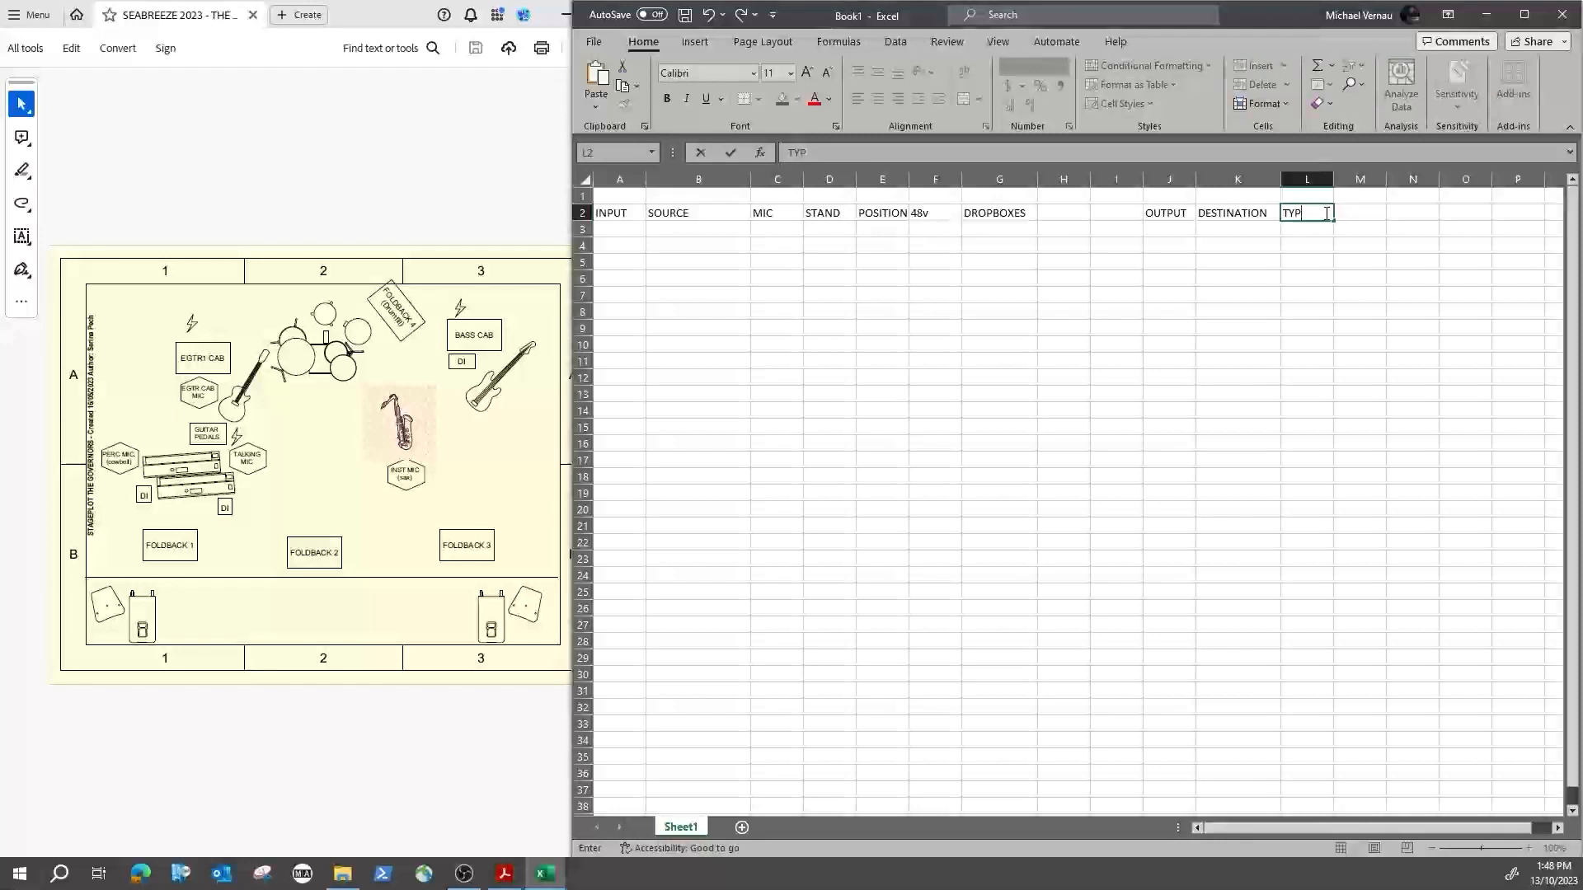
pyautogui.click(1234, 246)
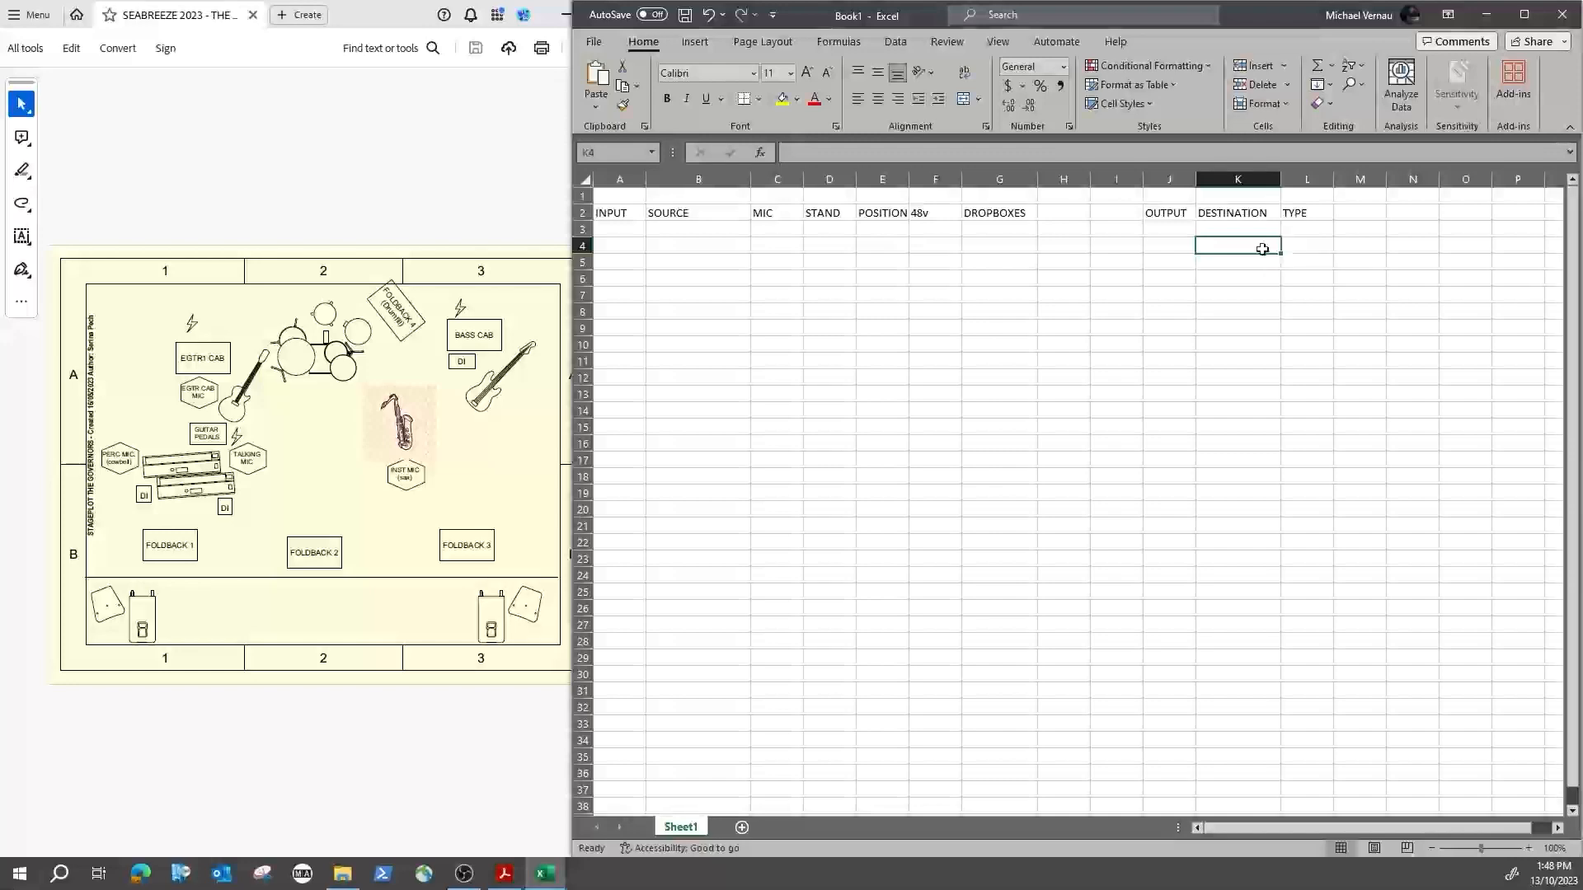
# Step: Enter 1 as the first channel number in cell A3 of the INPUT column
pyautogui.click(625, 231)
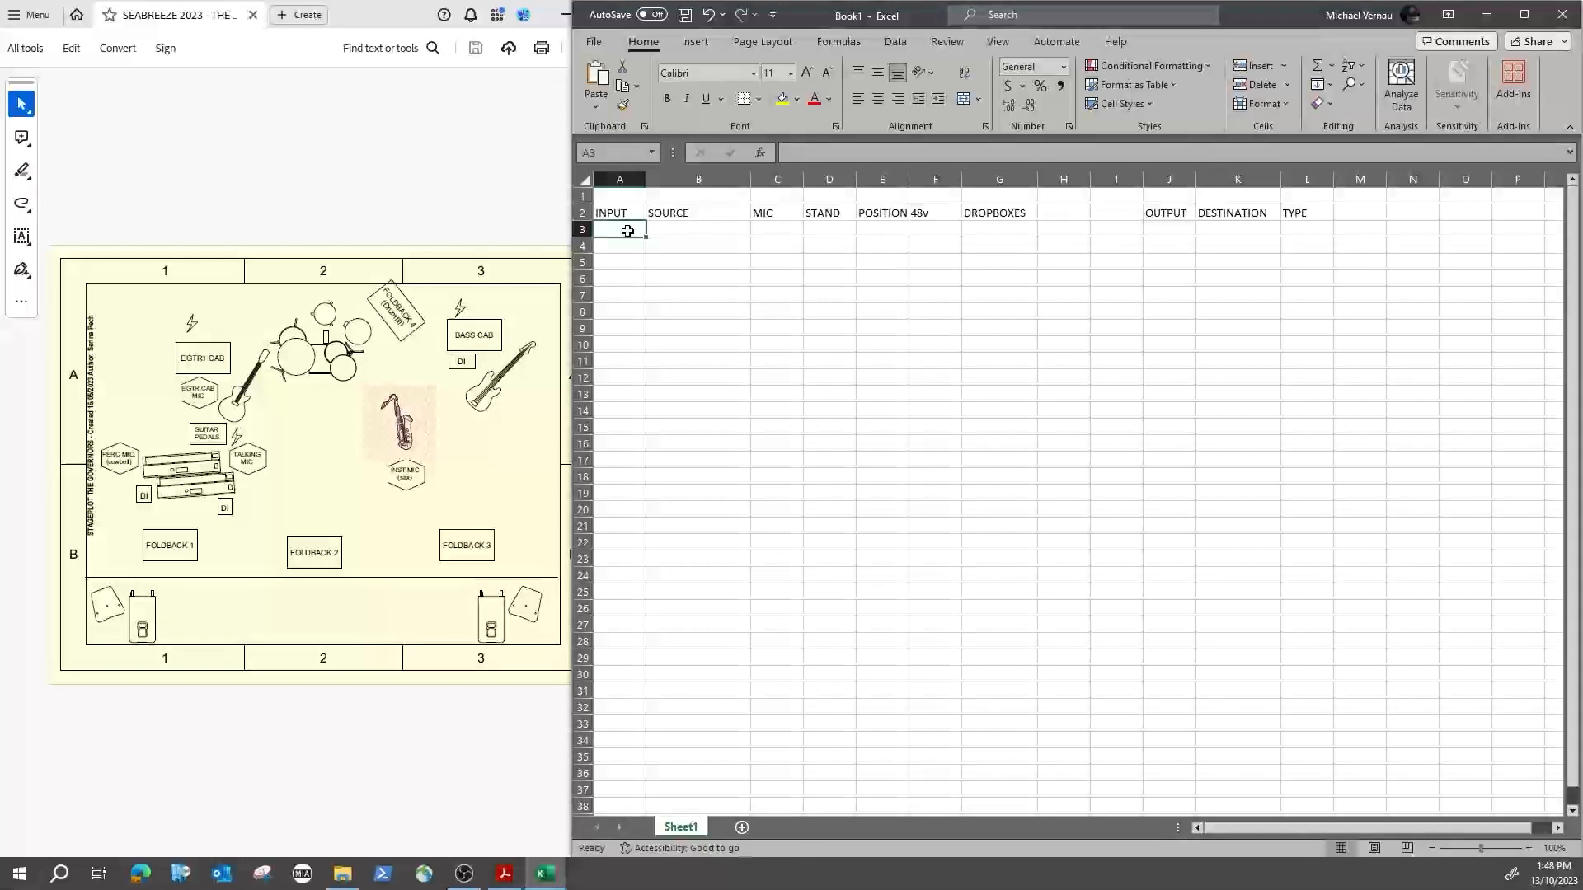
pyautogui.write('1')
pyautogui.click(673, 257)
pyautogui.click(632, 228)
pyautogui.moveTo(646, 234); pyautogui.dragTo(630, 319)
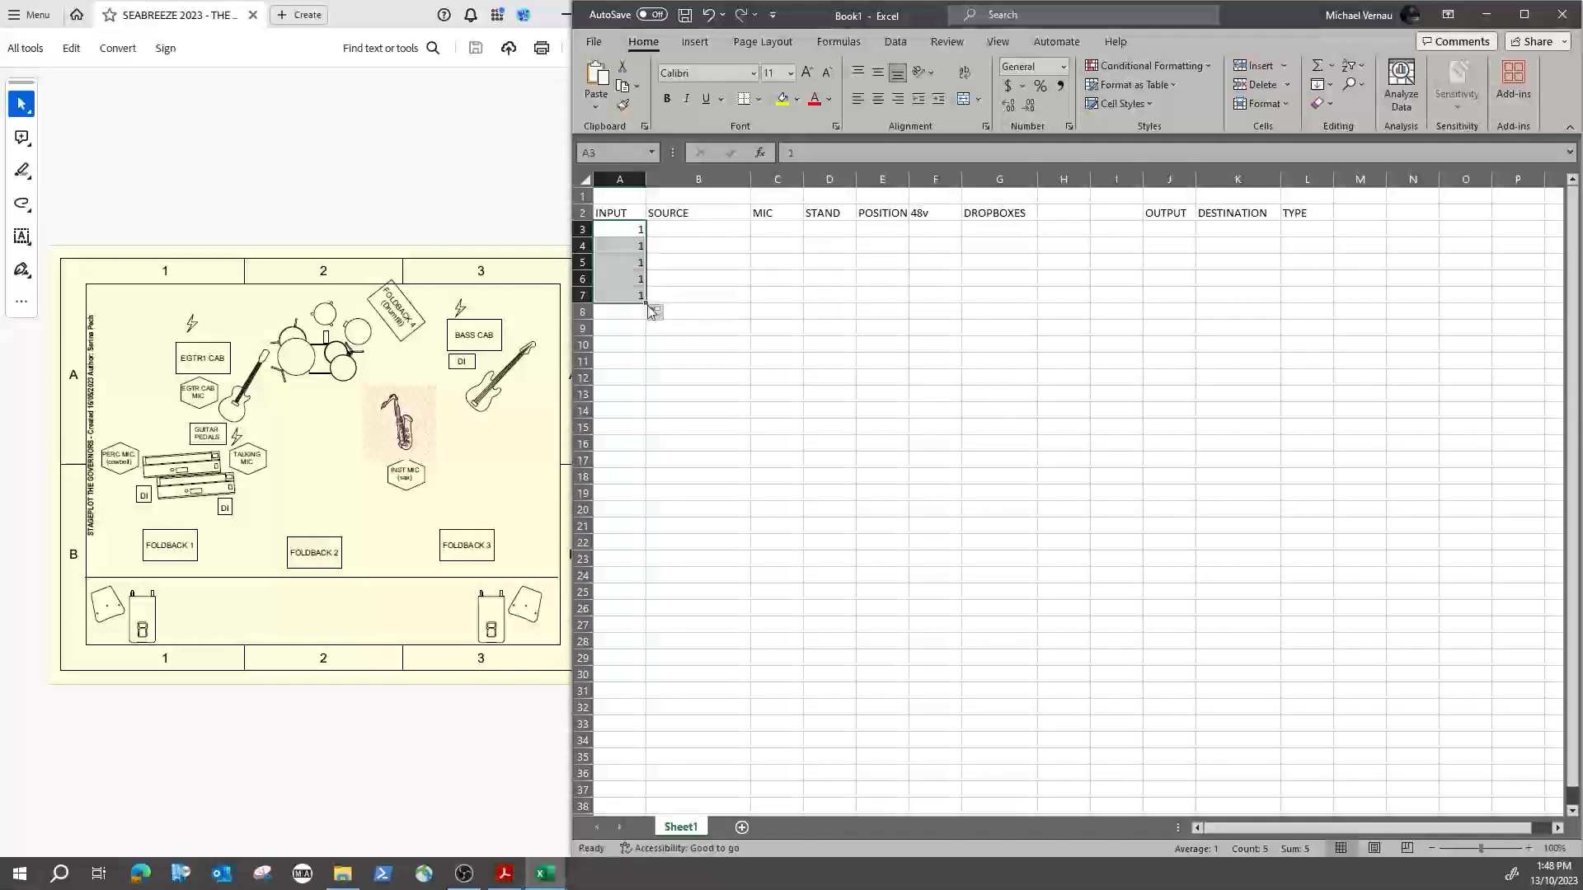
pyautogui.hotkey('ctrl', 'z')
# Step: Enter 2 in cell A4 and extend the 1, 2 number series down the INPUT column to 34 in A36
pyautogui.click(629, 244)
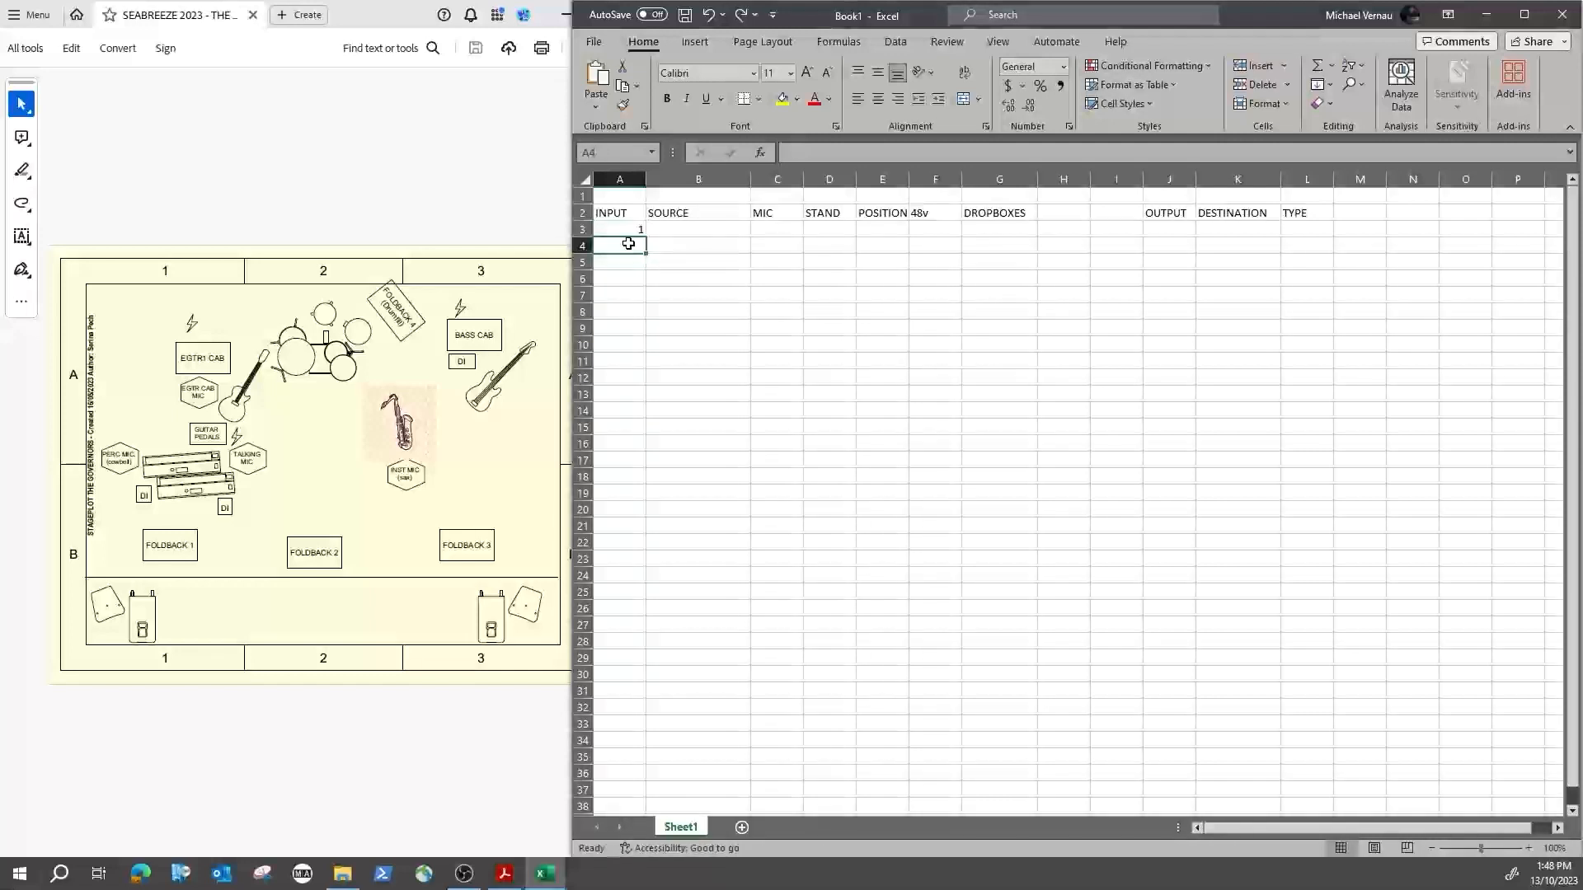
pyautogui.write('2')
pyautogui.moveTo(636, 229); pyautogui.dragTo(640, 681)
pyautogui.scroll(-1, 735, 615)
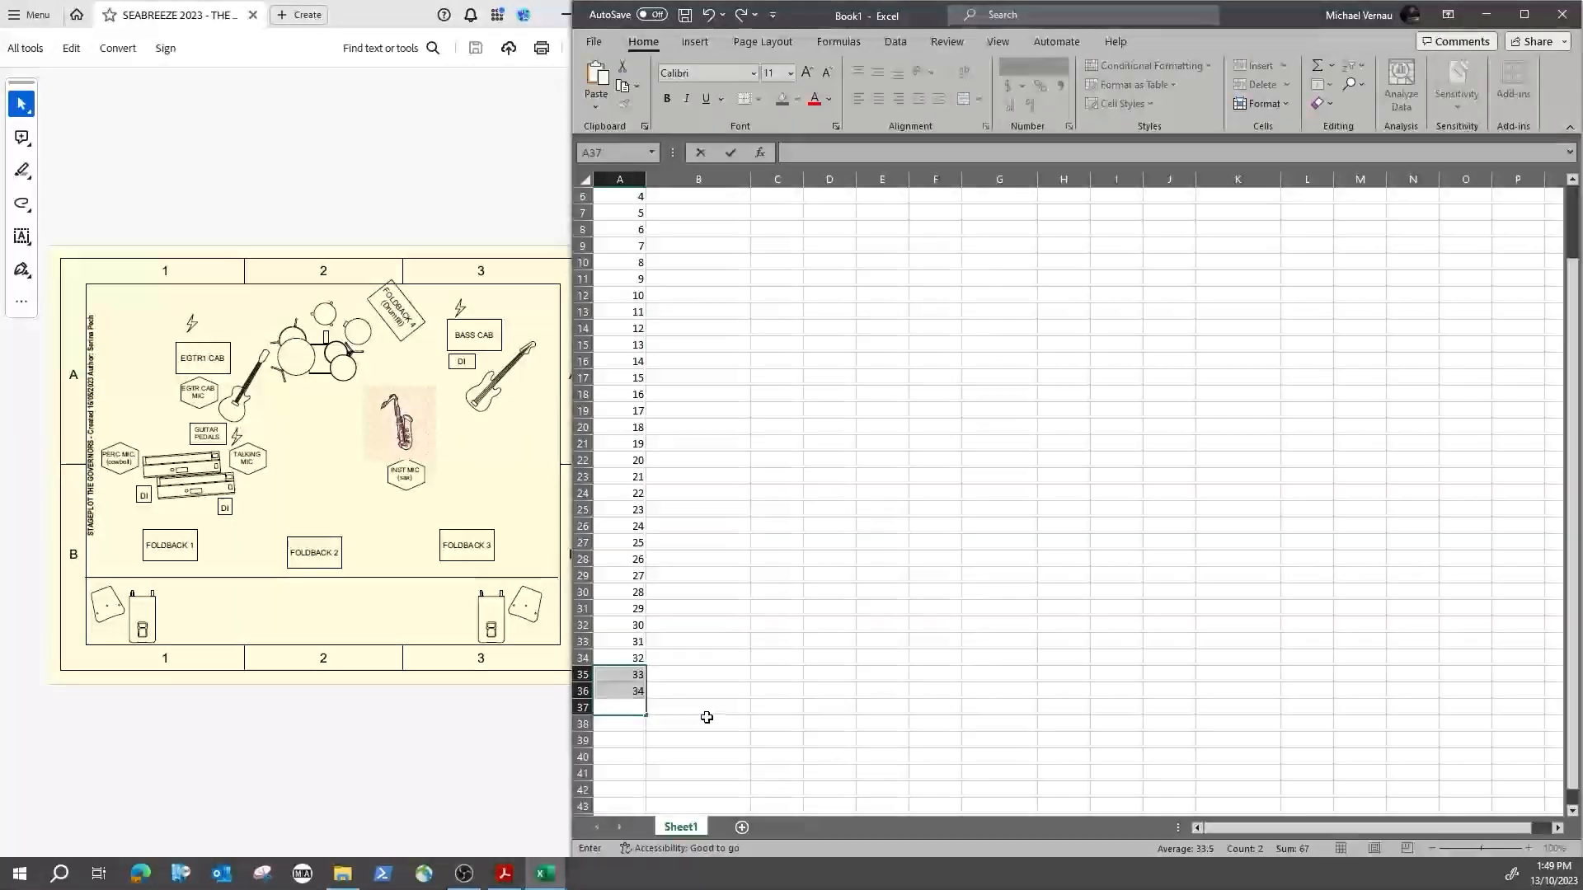
pyautogui.click(731, 742)
# Step: Delete the surplus channel numbers 33 and 34 from cells A35 and A36
pyautogui.click(622, 675)
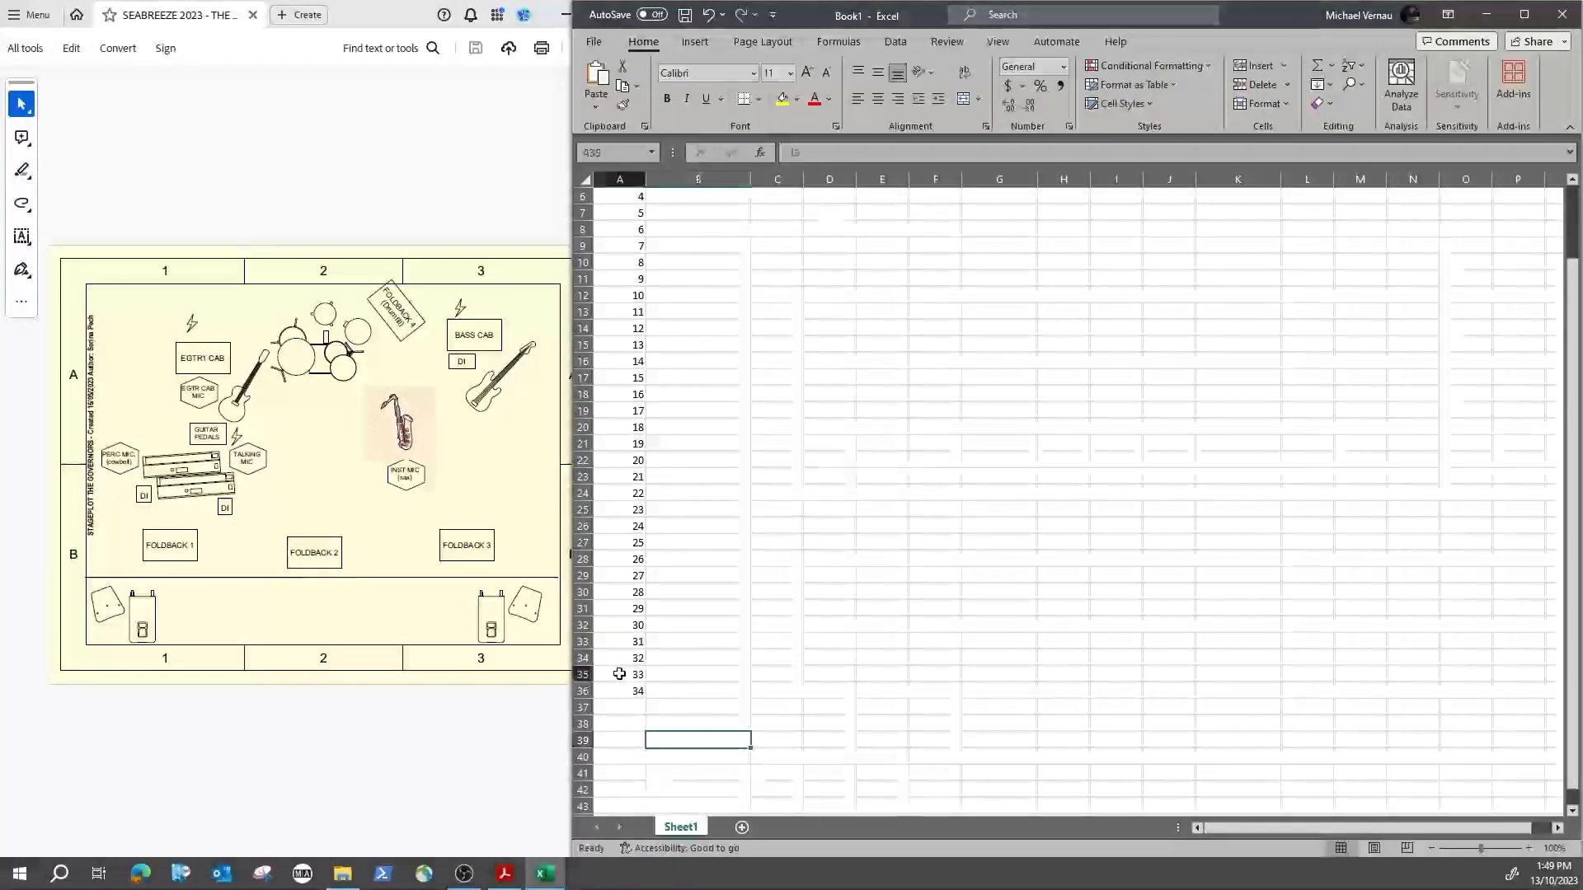
pyautogui.press('Delete')
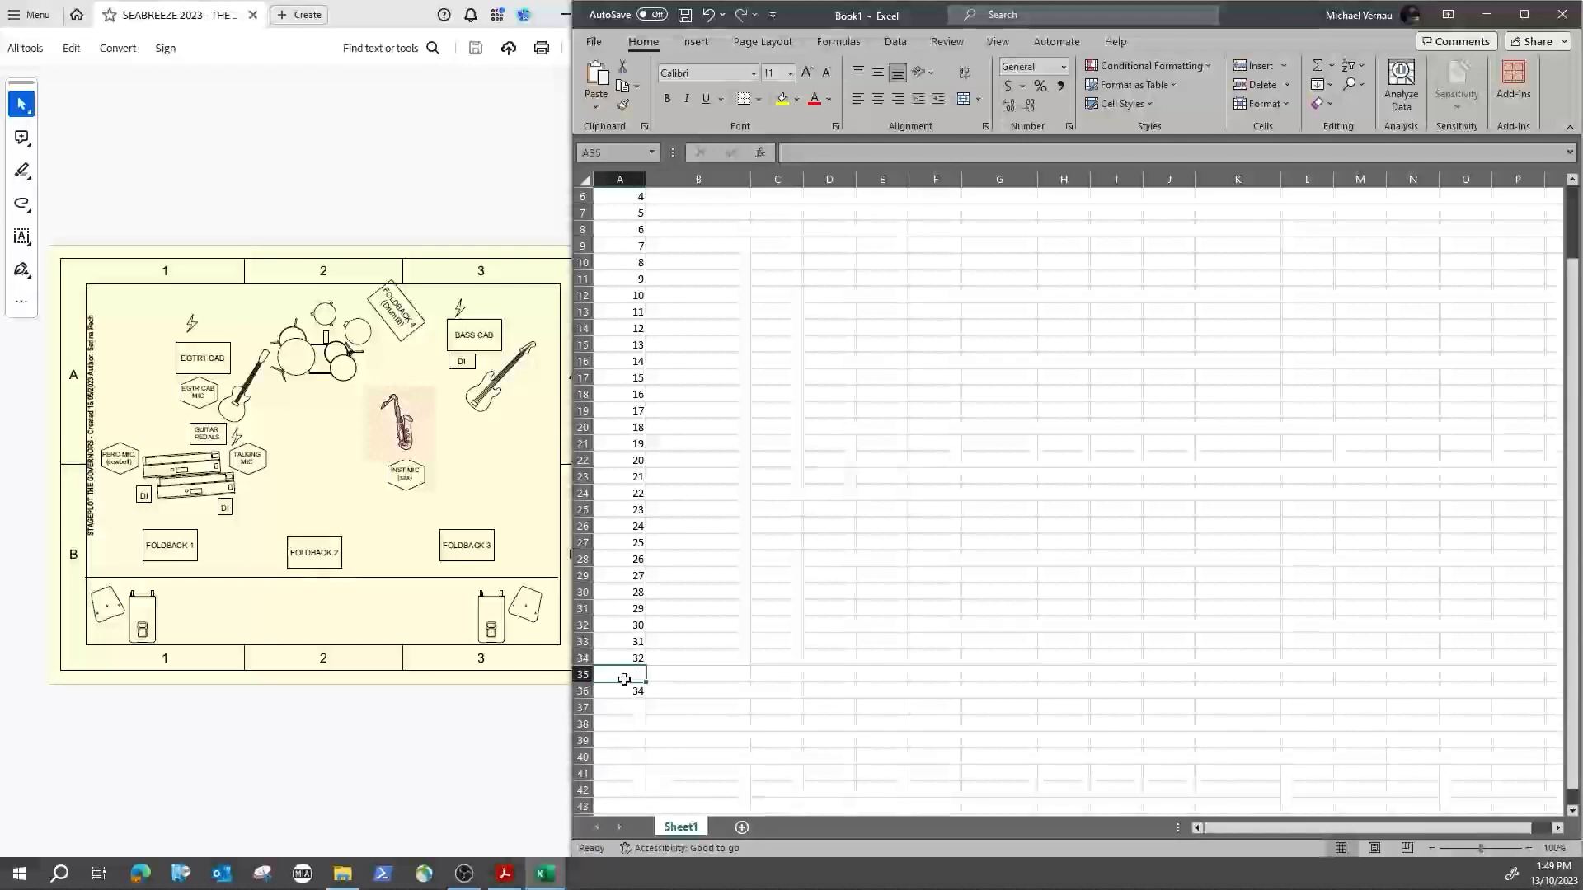
pyautogui.press('Down')
pyautogui.press('Delete')
pyautogui.scroll(2, 629, 671)
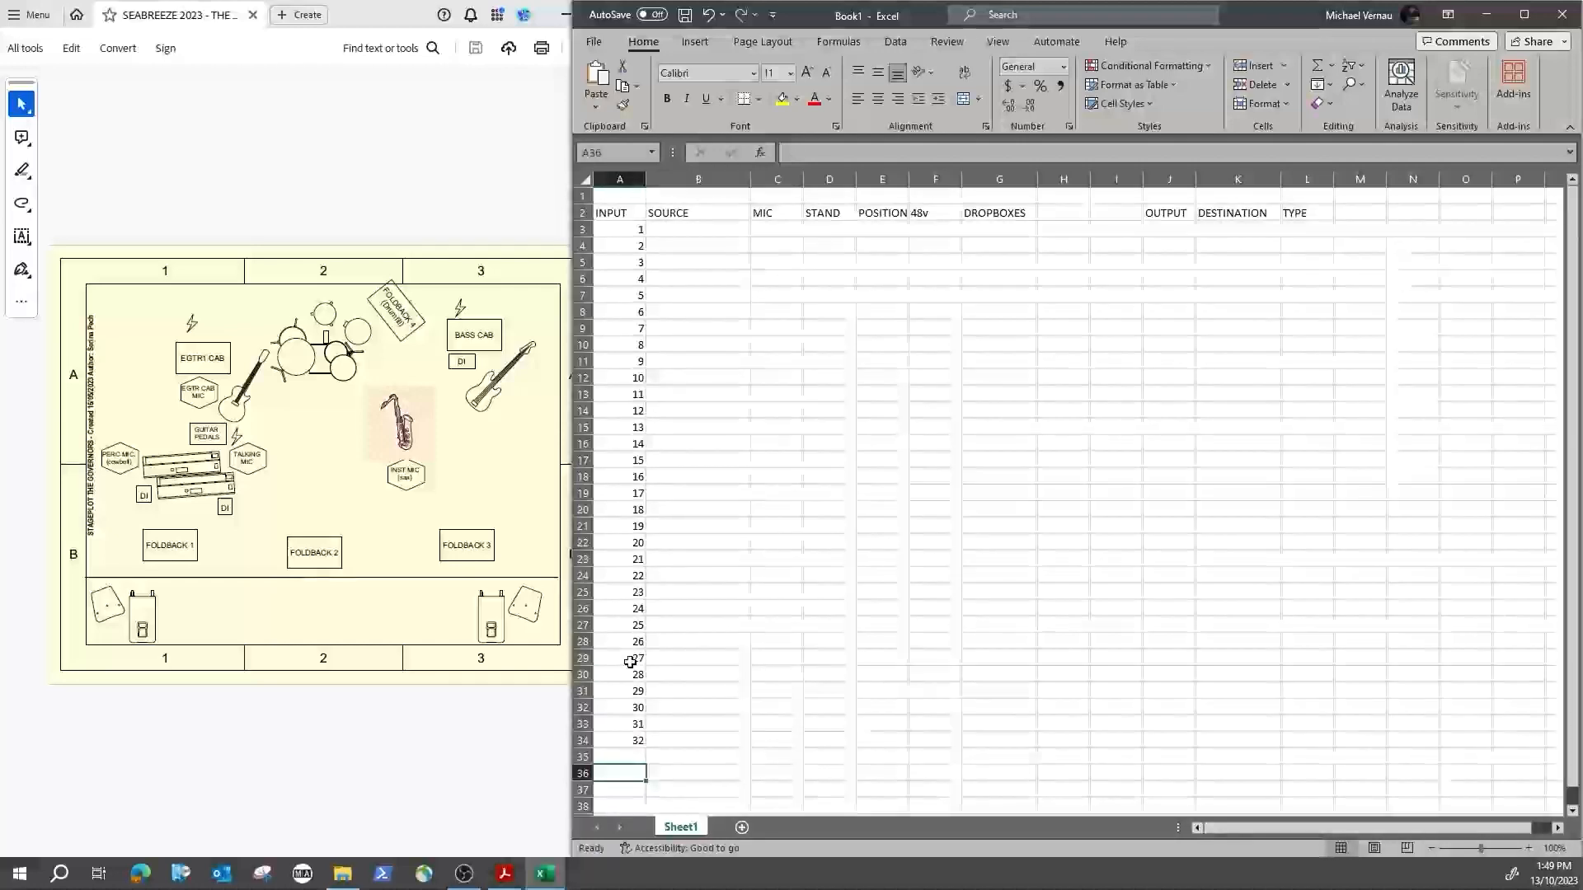
# Step: Enter KICK as the source for input 1 in cell B3
pyautogui.click(697, 231)
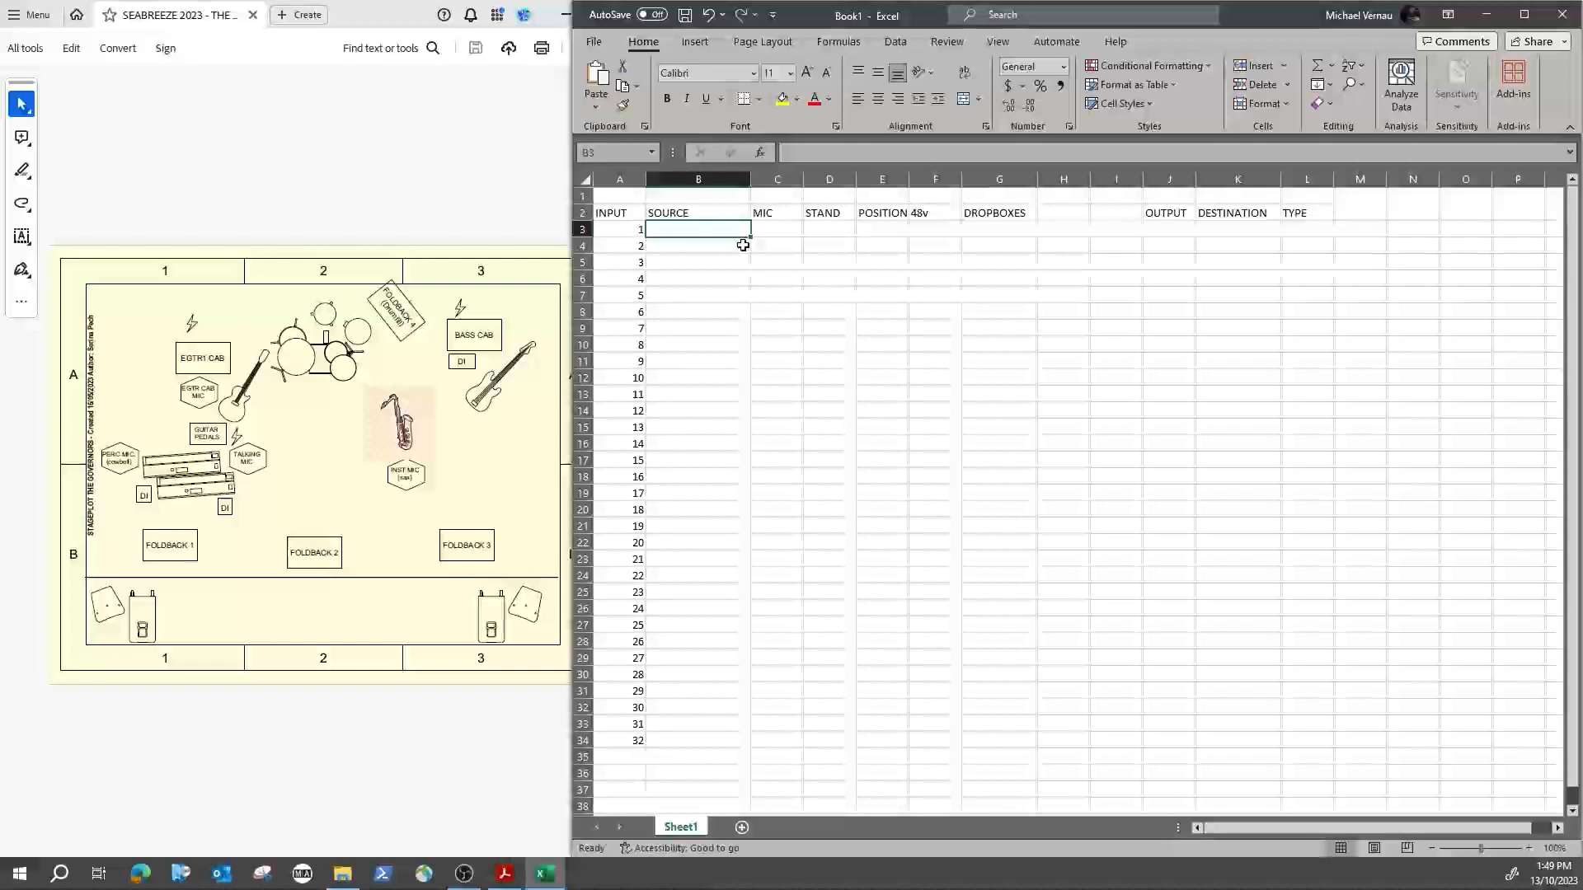
pyautogui.write('KICK')
pyautogui.press('Return')
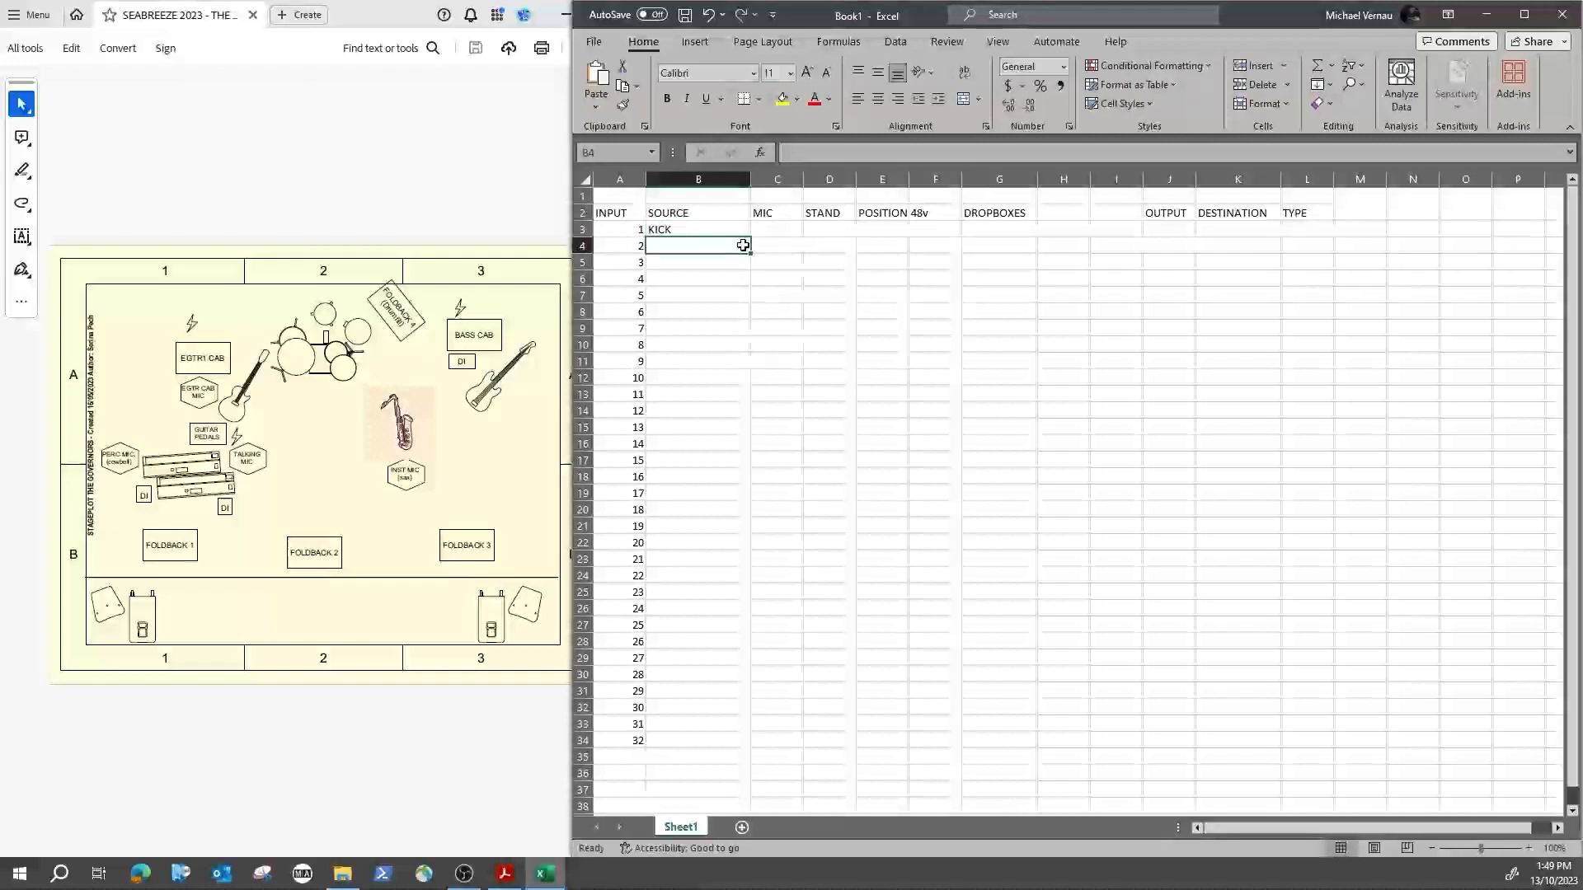
# Step: Enter SNARE and HAT as the sources for inputs 2 and 3 in cells B4 and B5
pyautogui.write('SNARE')
pyautogui.press('Return')
pyautogui.write('HA')
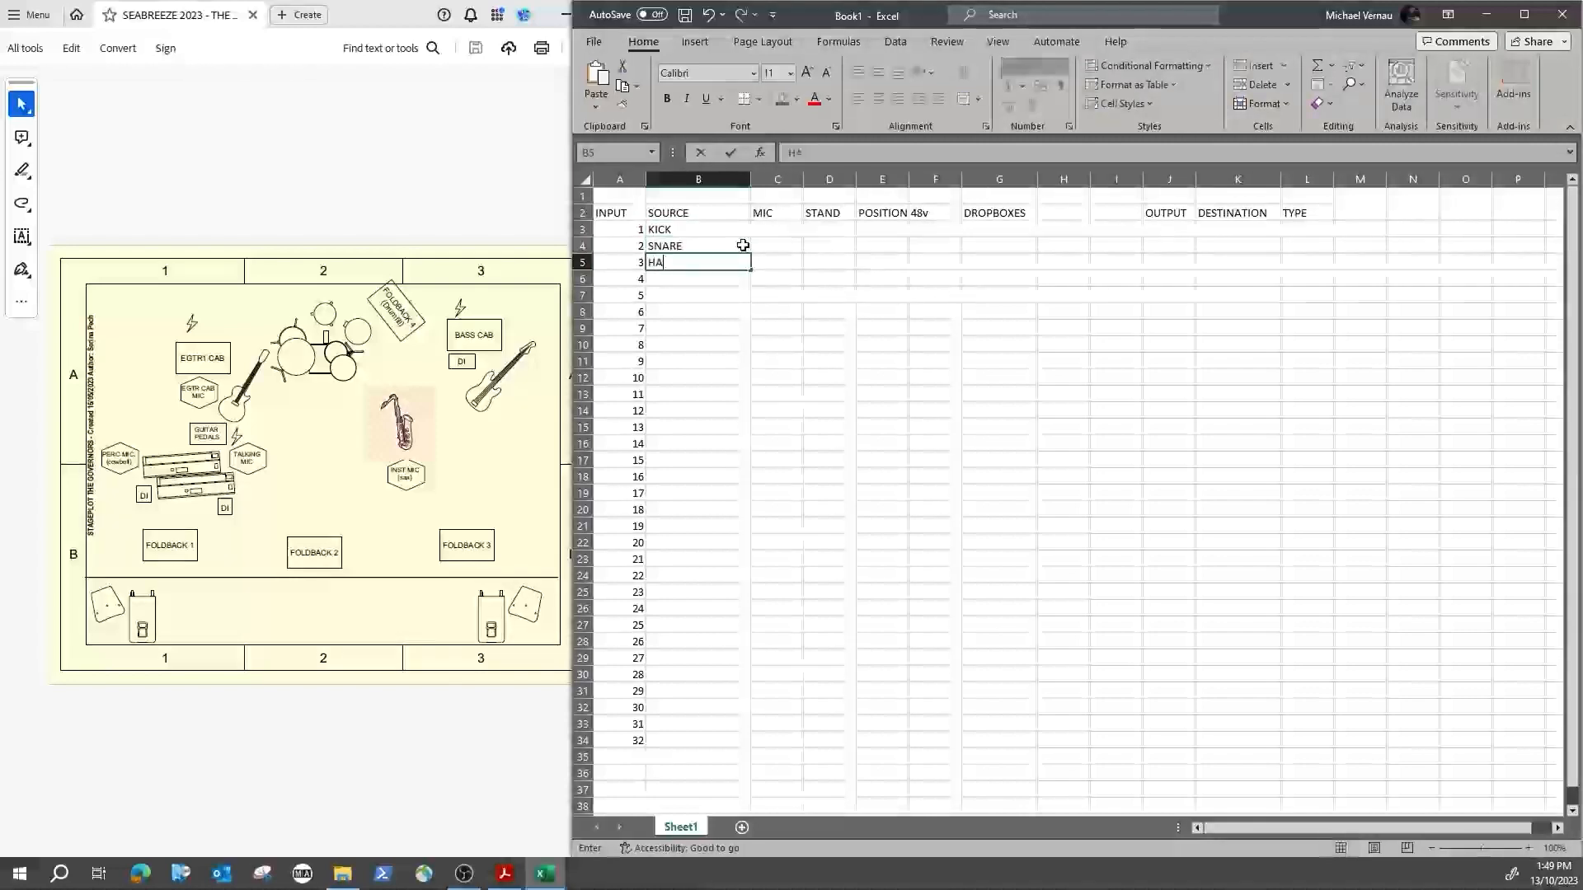
pyautogui.write('T')
pyautogui.press('Return')
# Step: Enter RAK1 and RAK2 as the sources for inputs 4 and 5 in cells B6 and B7
pyautogui.write('RAK1')
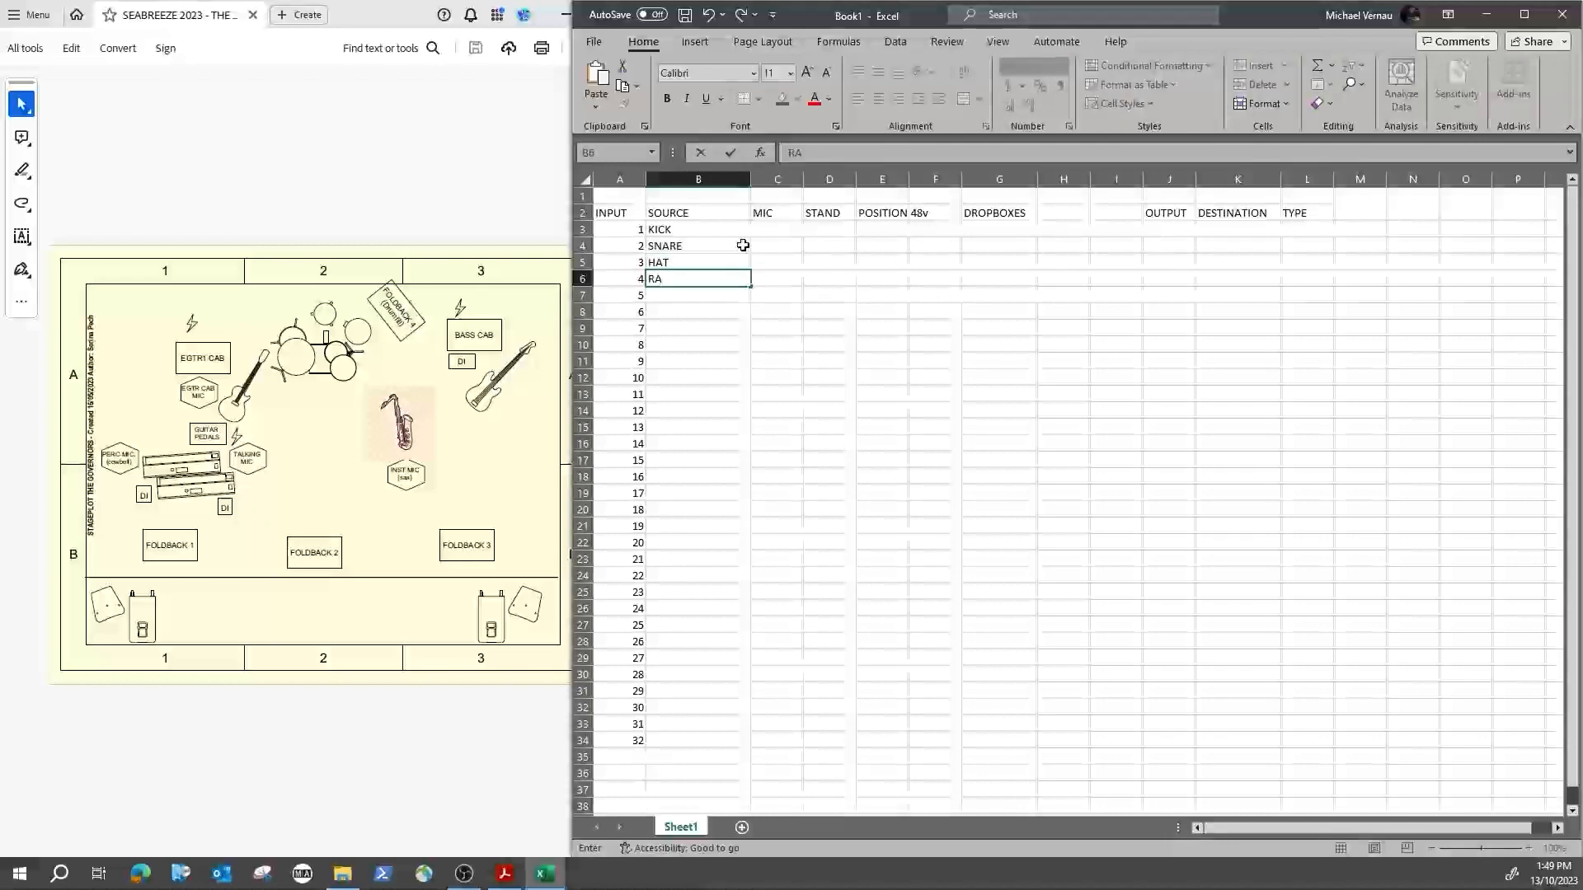
pyautogui.press('Return')
pyautogui.write('RAK1')
pyautogui.press('Return')
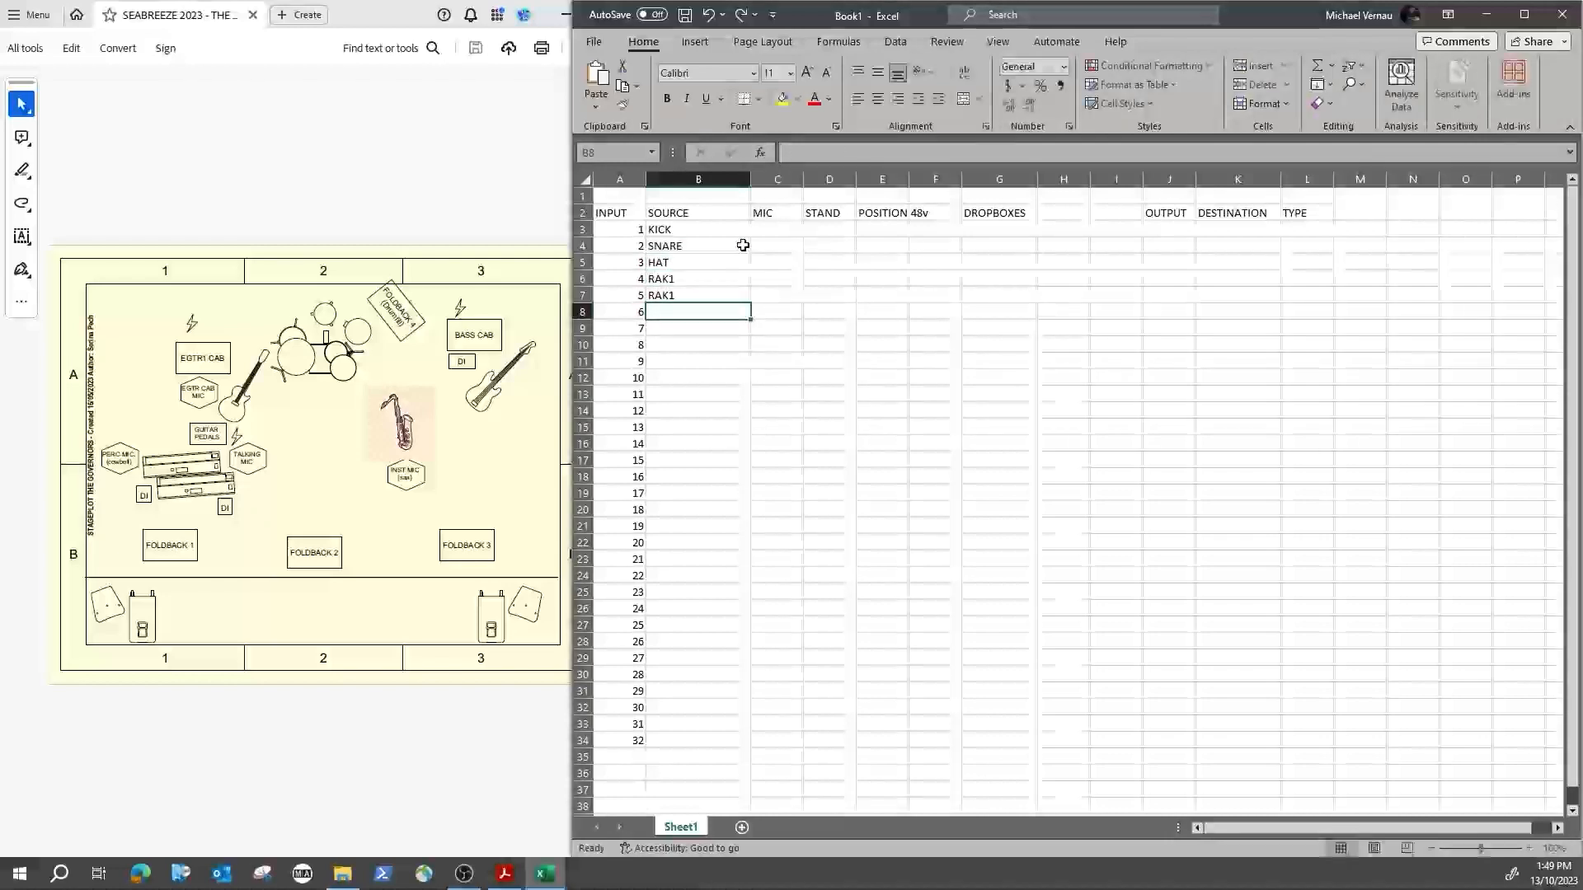
pyautogui.doubleClick(714, 295)
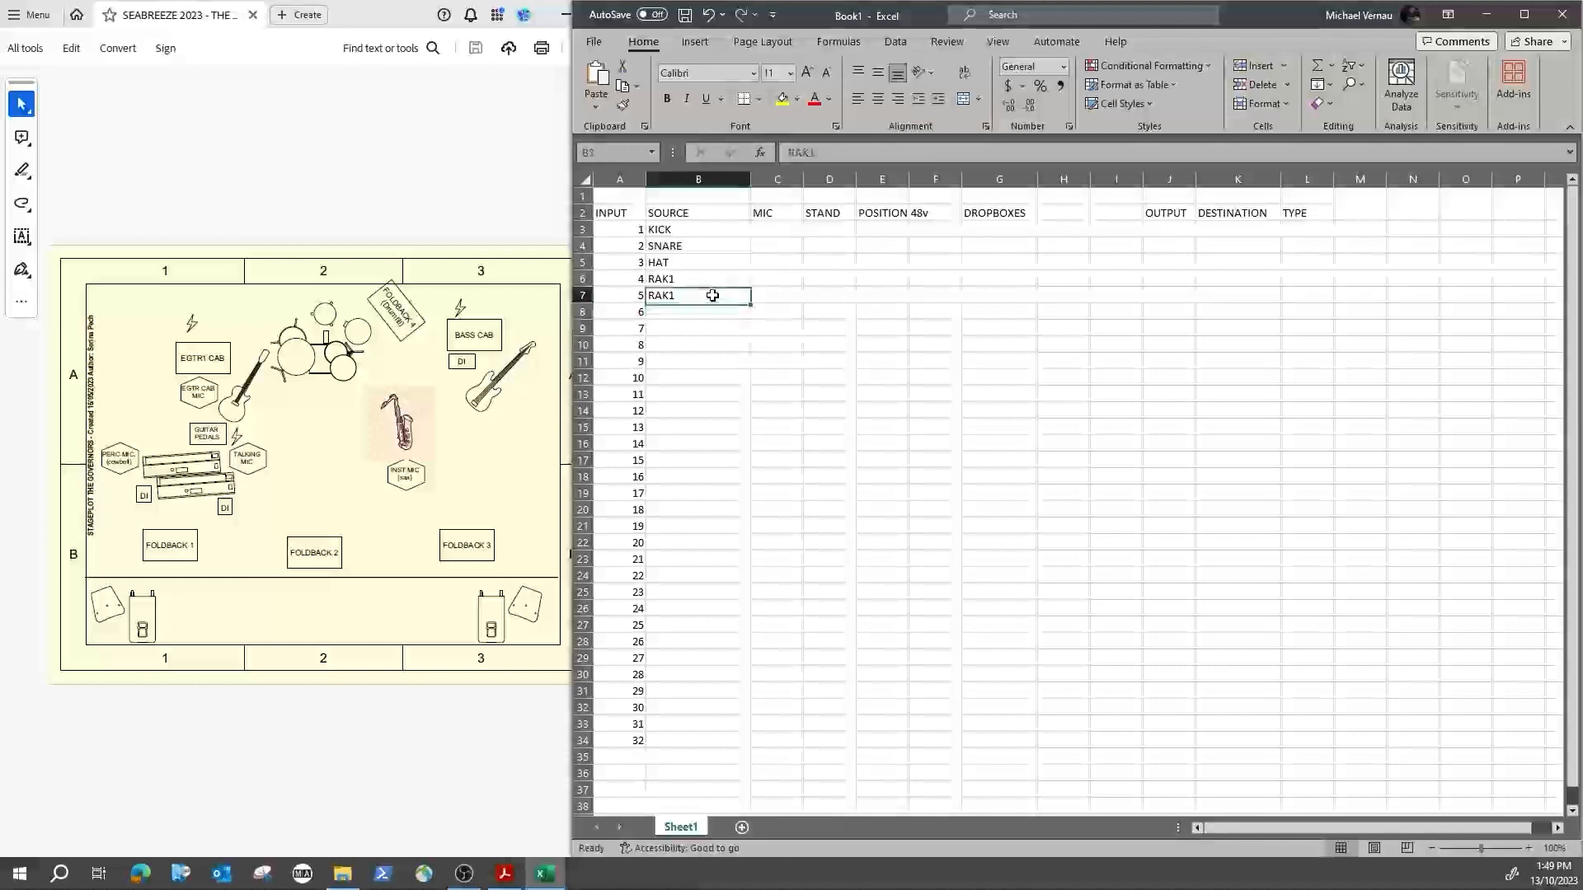
pyautogui.press('BackSpace')
pyautogui.write('2')
pyautogui.press('Return')
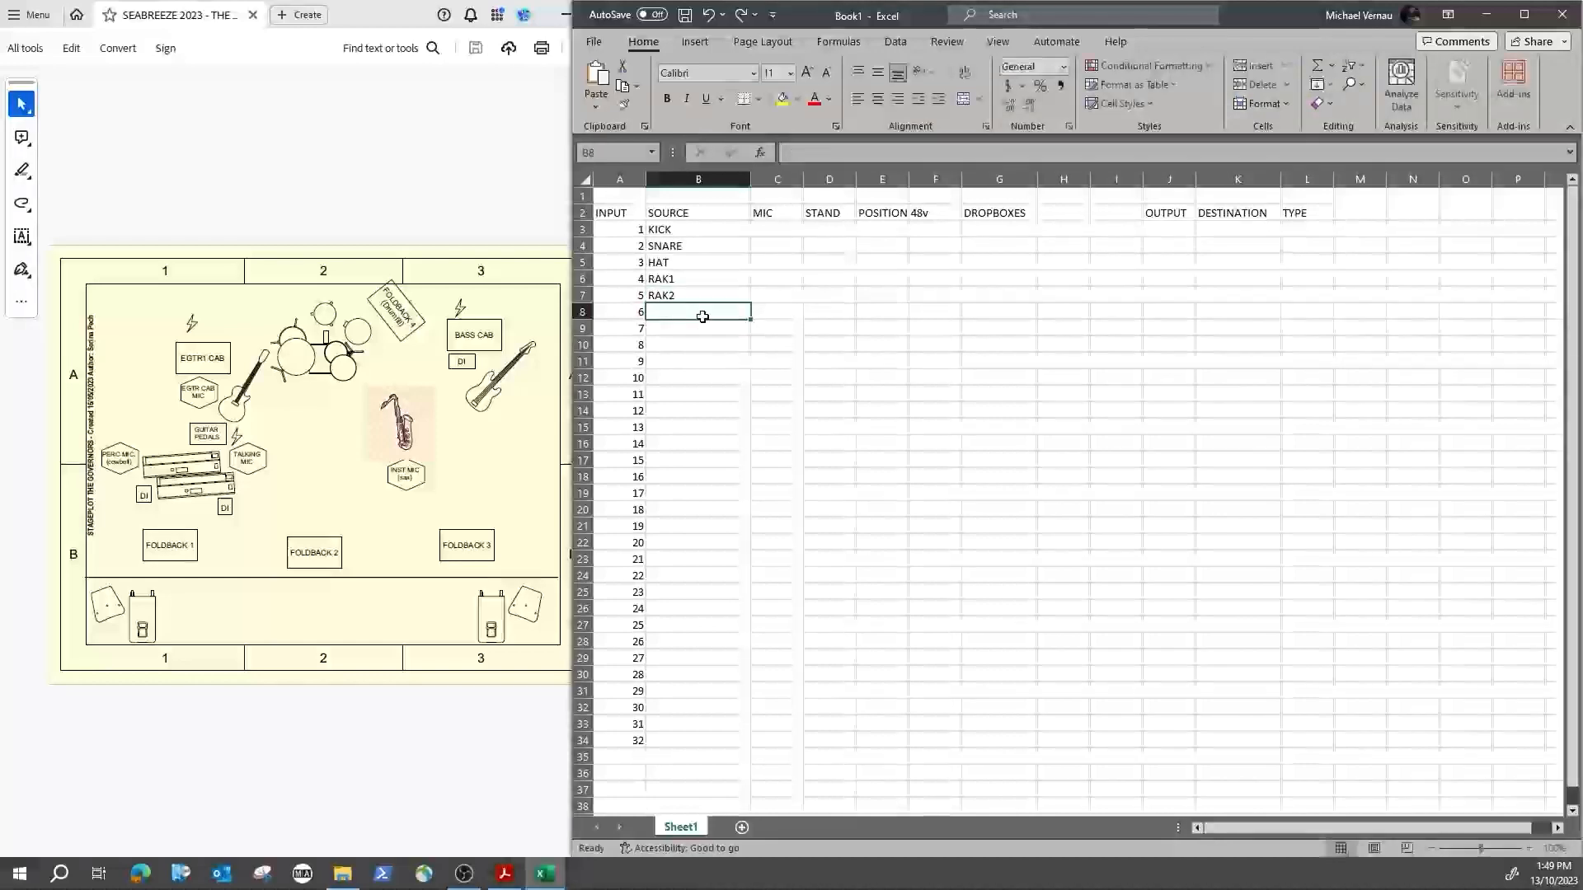
# Step: Enter FLOOR, OHL and OHR as the sources for inputs 6 to 8 in cells B8 to B10
pyautogui.write('FLOOR')
pyautogui.press('Return')
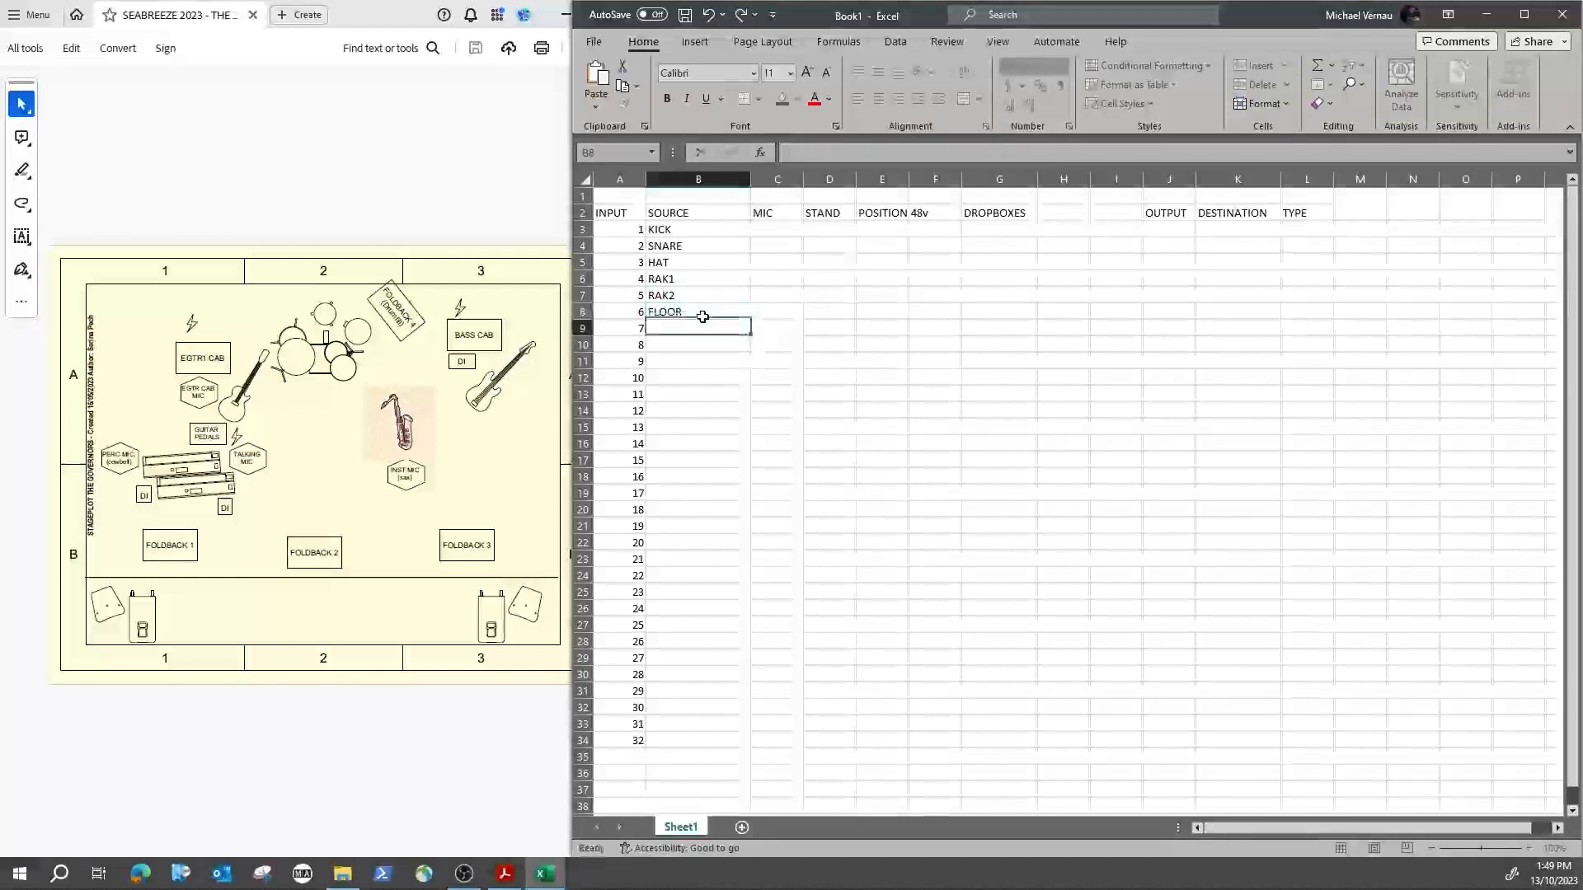
pyautogui.write('OHL')
pyautogui.press('Return')
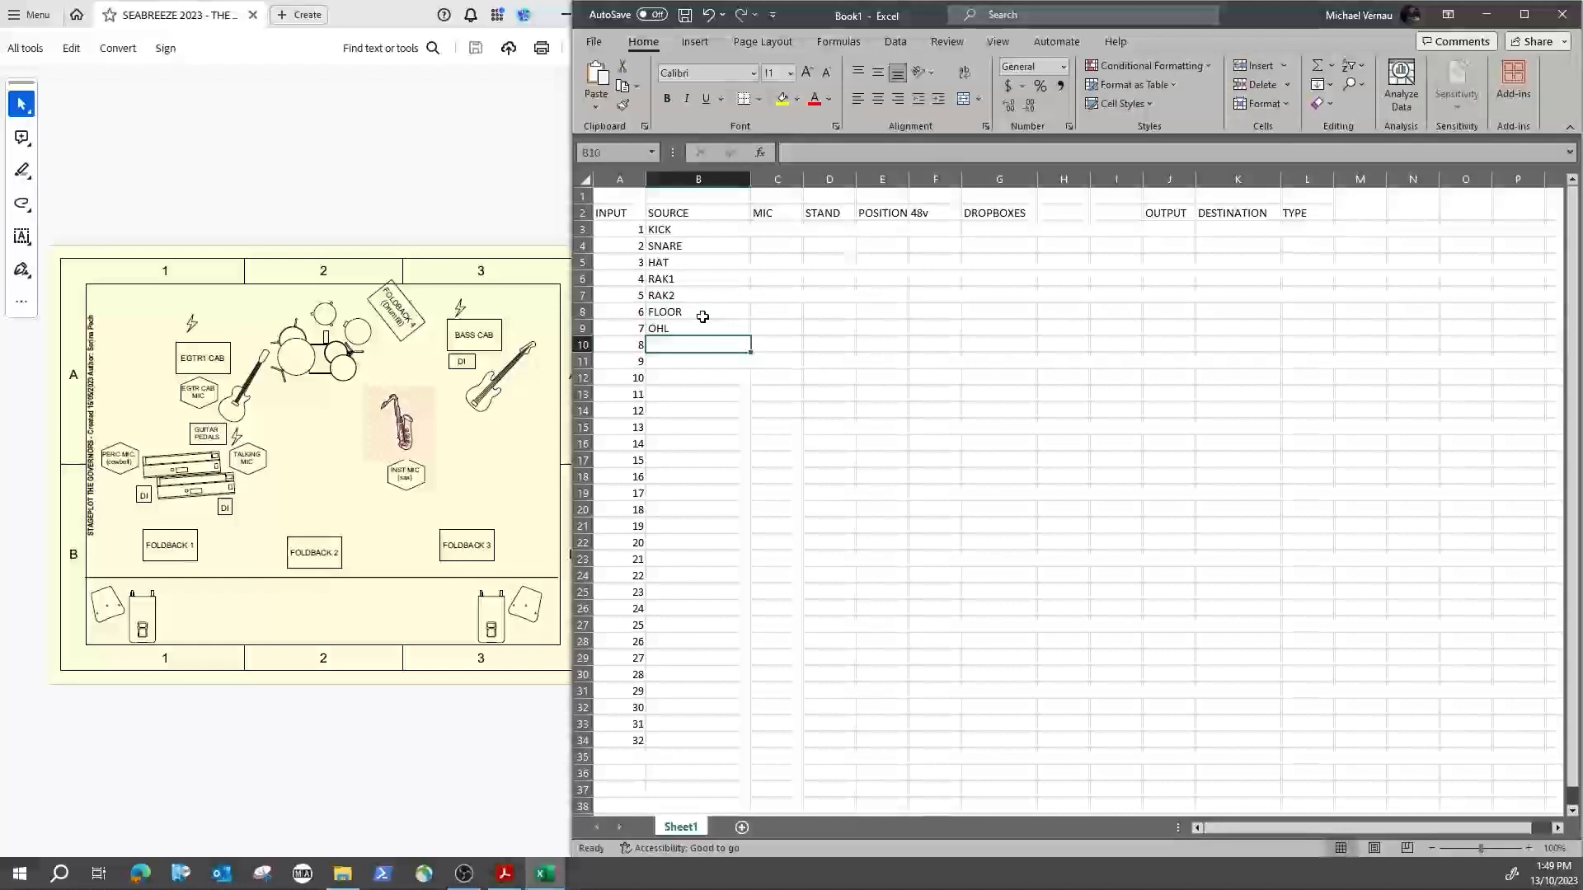
pyautogui.write('OHR')
pyautogui.press('Return')
# Step: Enter BASS and BASS M as the sources for inputs 9 and 10 in cells B11 and B12
pyautogui.write('BA')
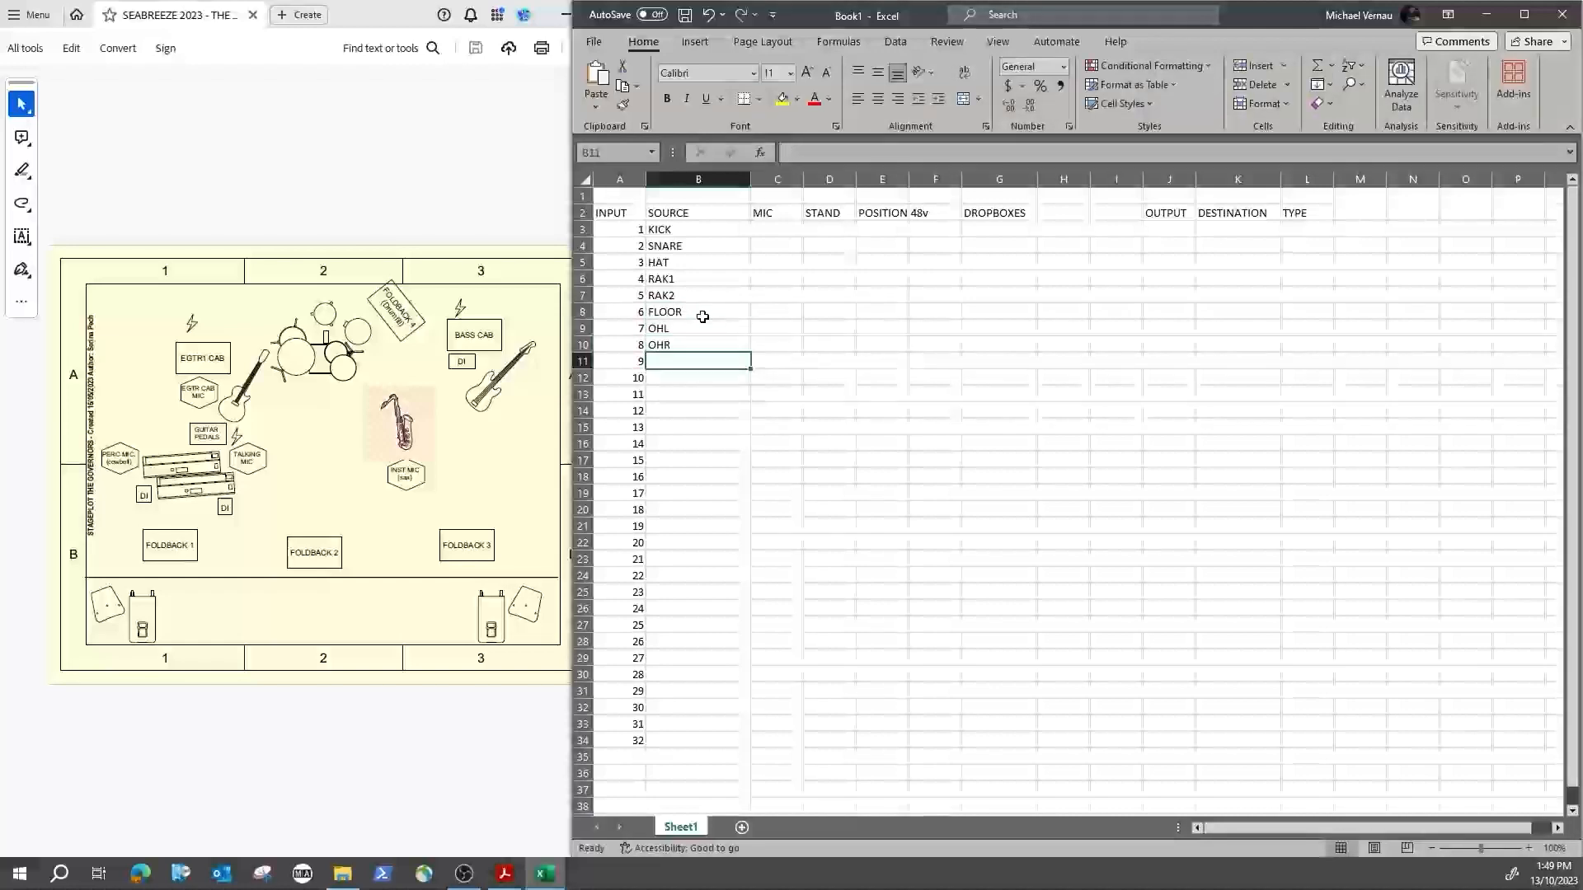
pyautogui.write('SS')
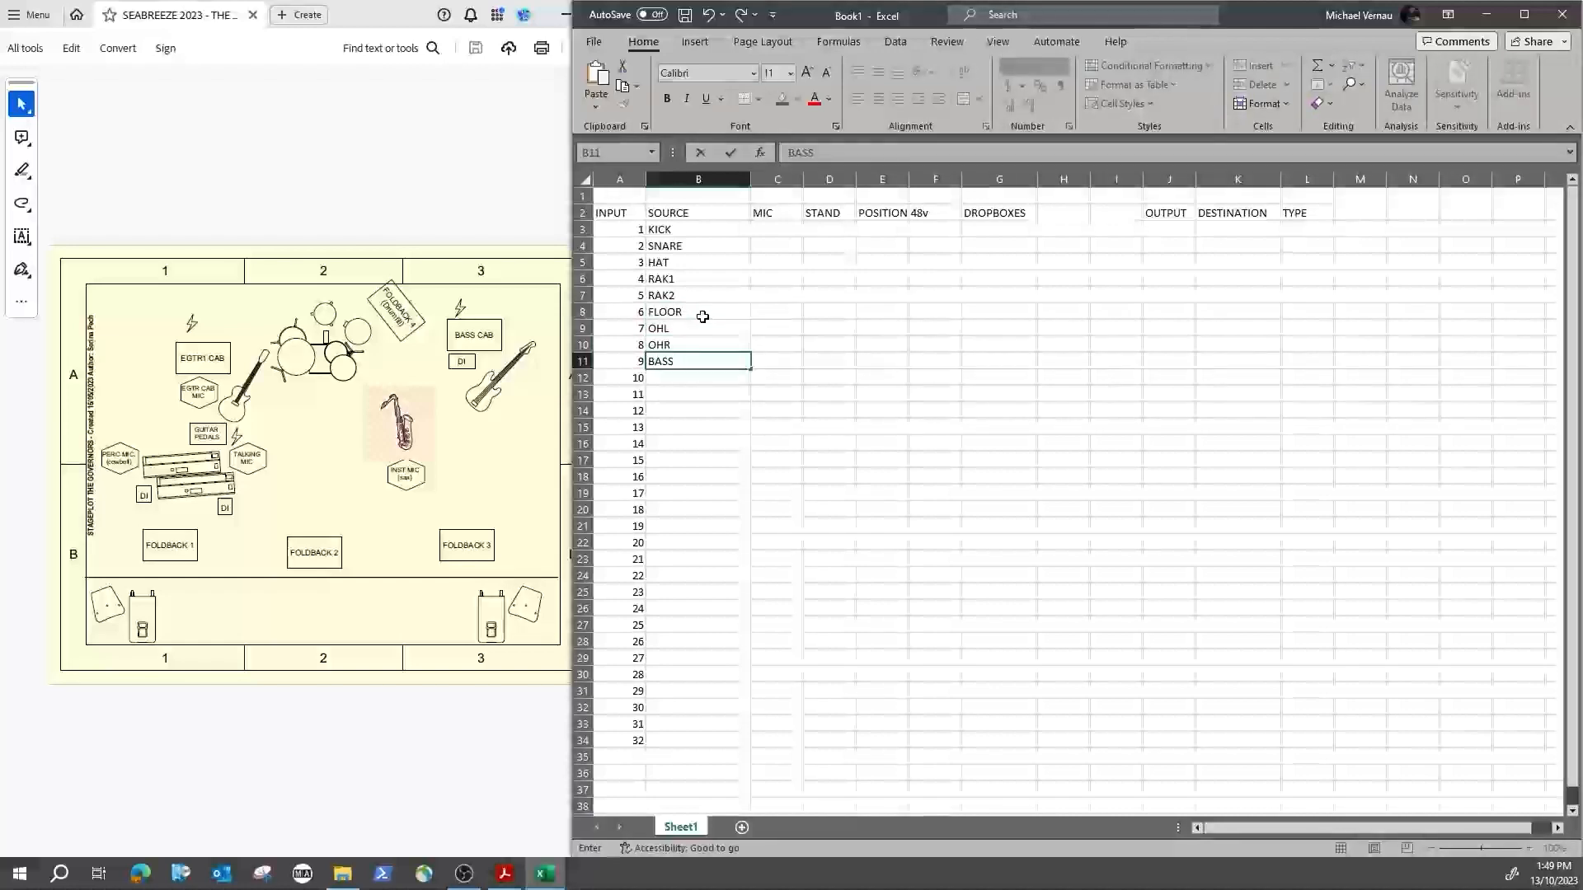
pyautogui.press('Return')
pyautogui.write('BASS M')
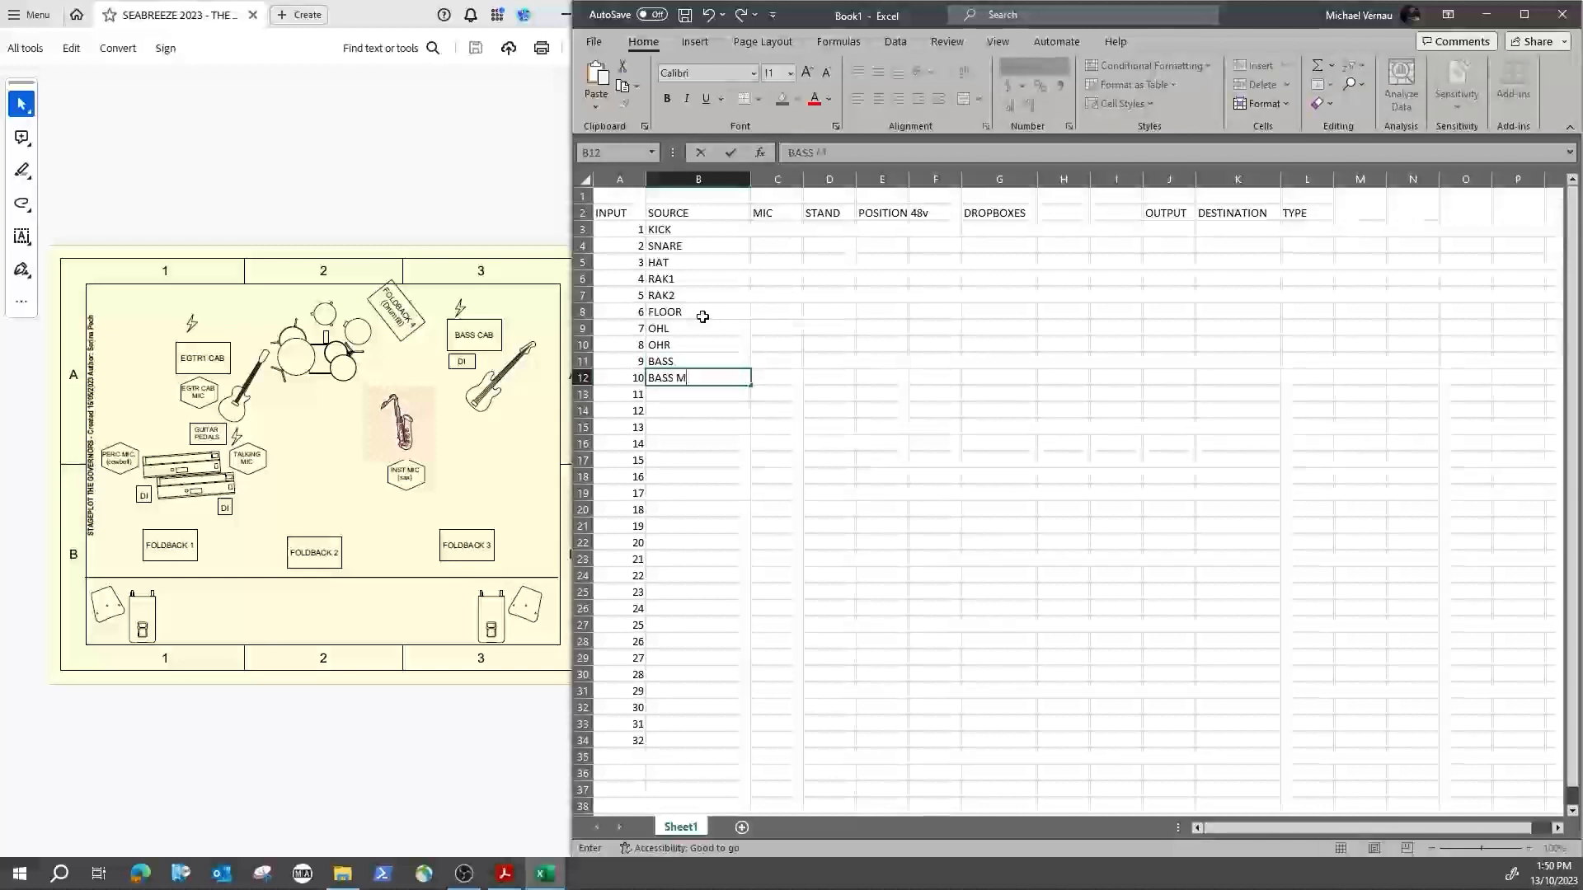
pyautogui.press('Return')
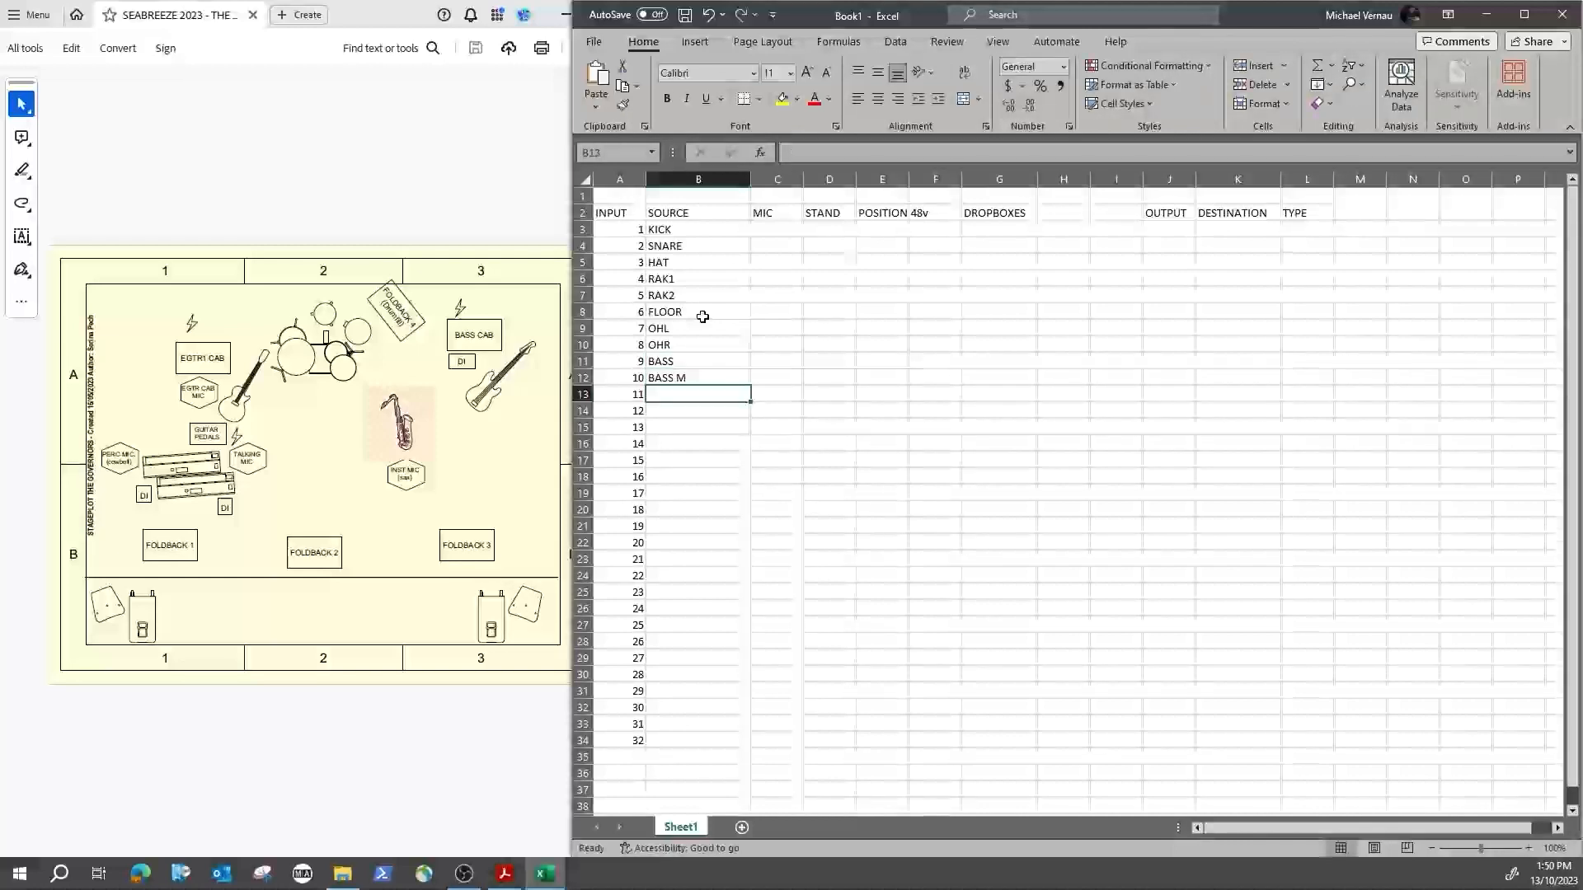
# Step: Enter KEYS 1 and KEYS 2 as the sources for inputs 11 and 12 in cells B13 and B14
pyautogui.write('KEYS 1')
pyautogui.press('Return')
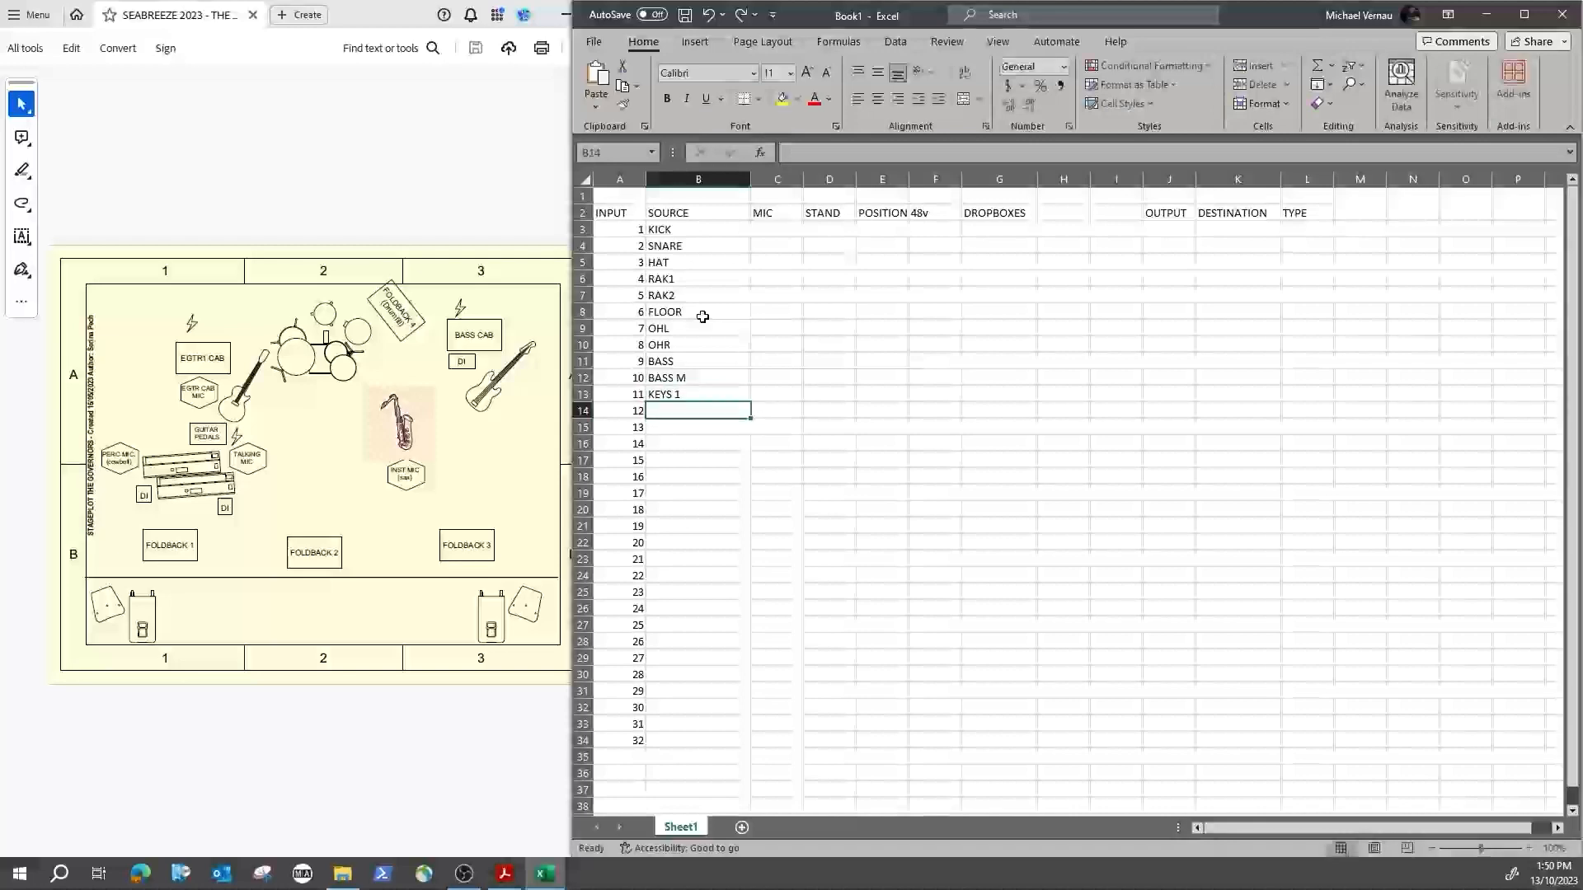
pyautogui.write('KEYS ')
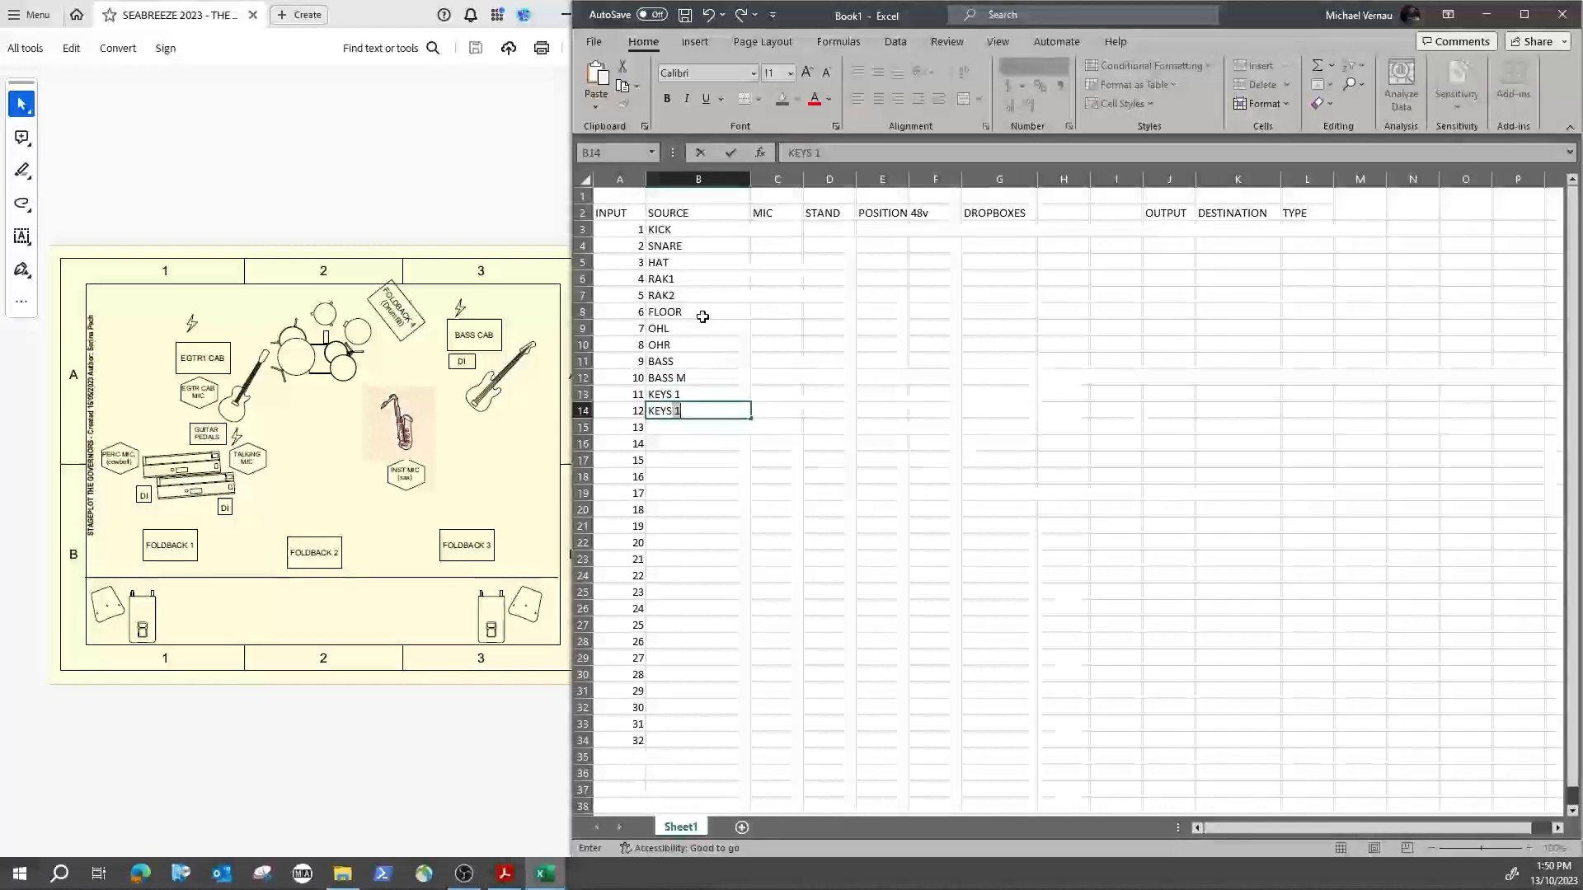
pyautogui.write('2')
pyautogui.press('Return')
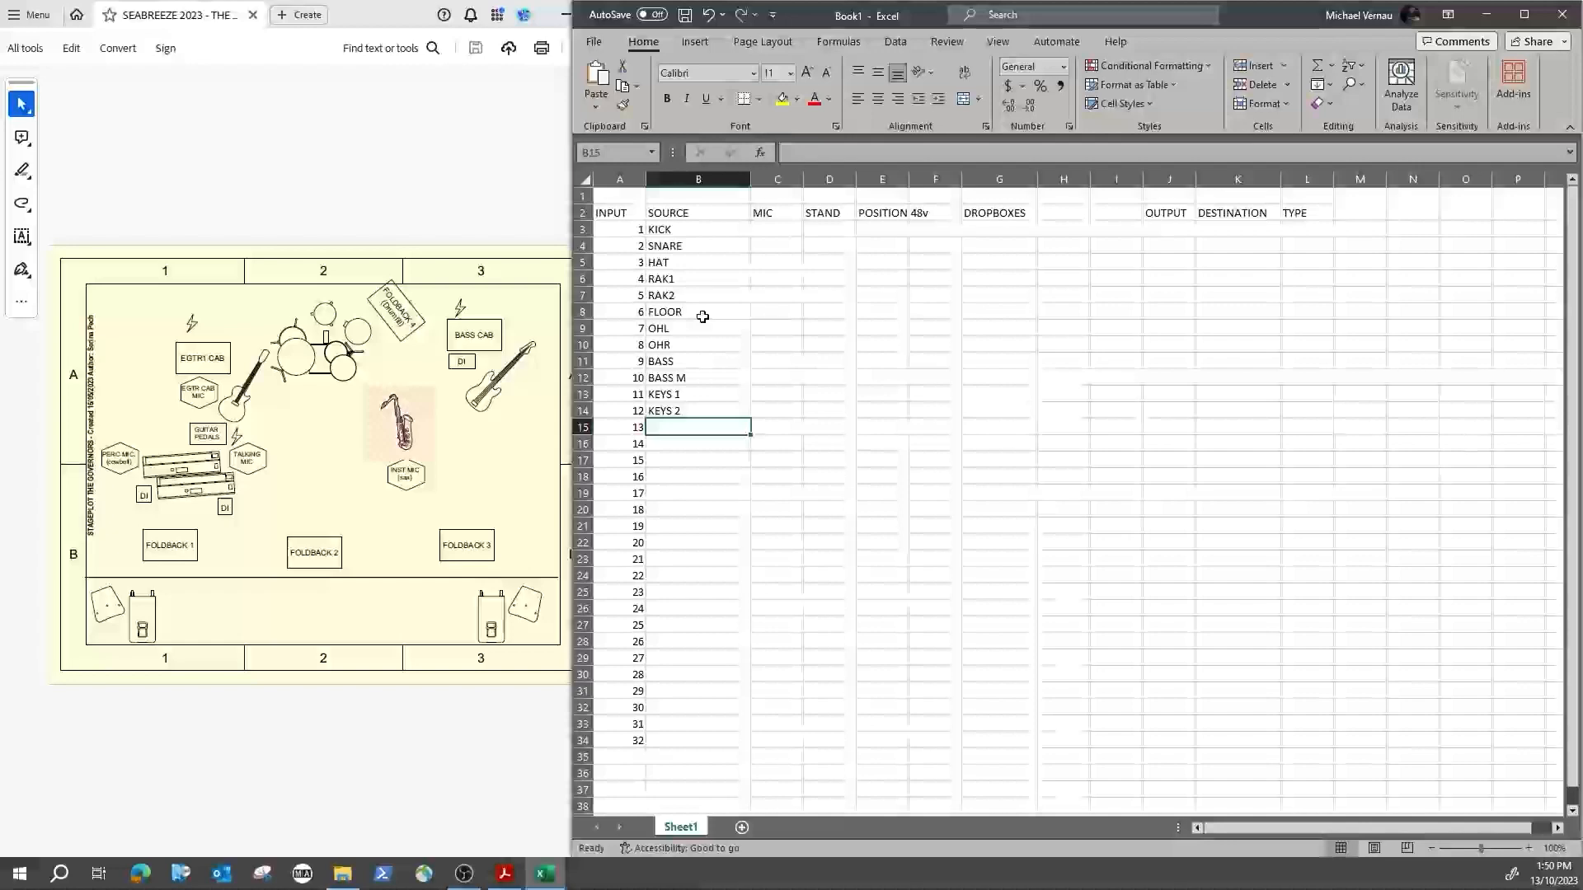
# Step: Enter EGTR, PERC and SAX as the sources for inputs 13 to 15 in cells B15 to B17
pyautogui.write('EGTR')
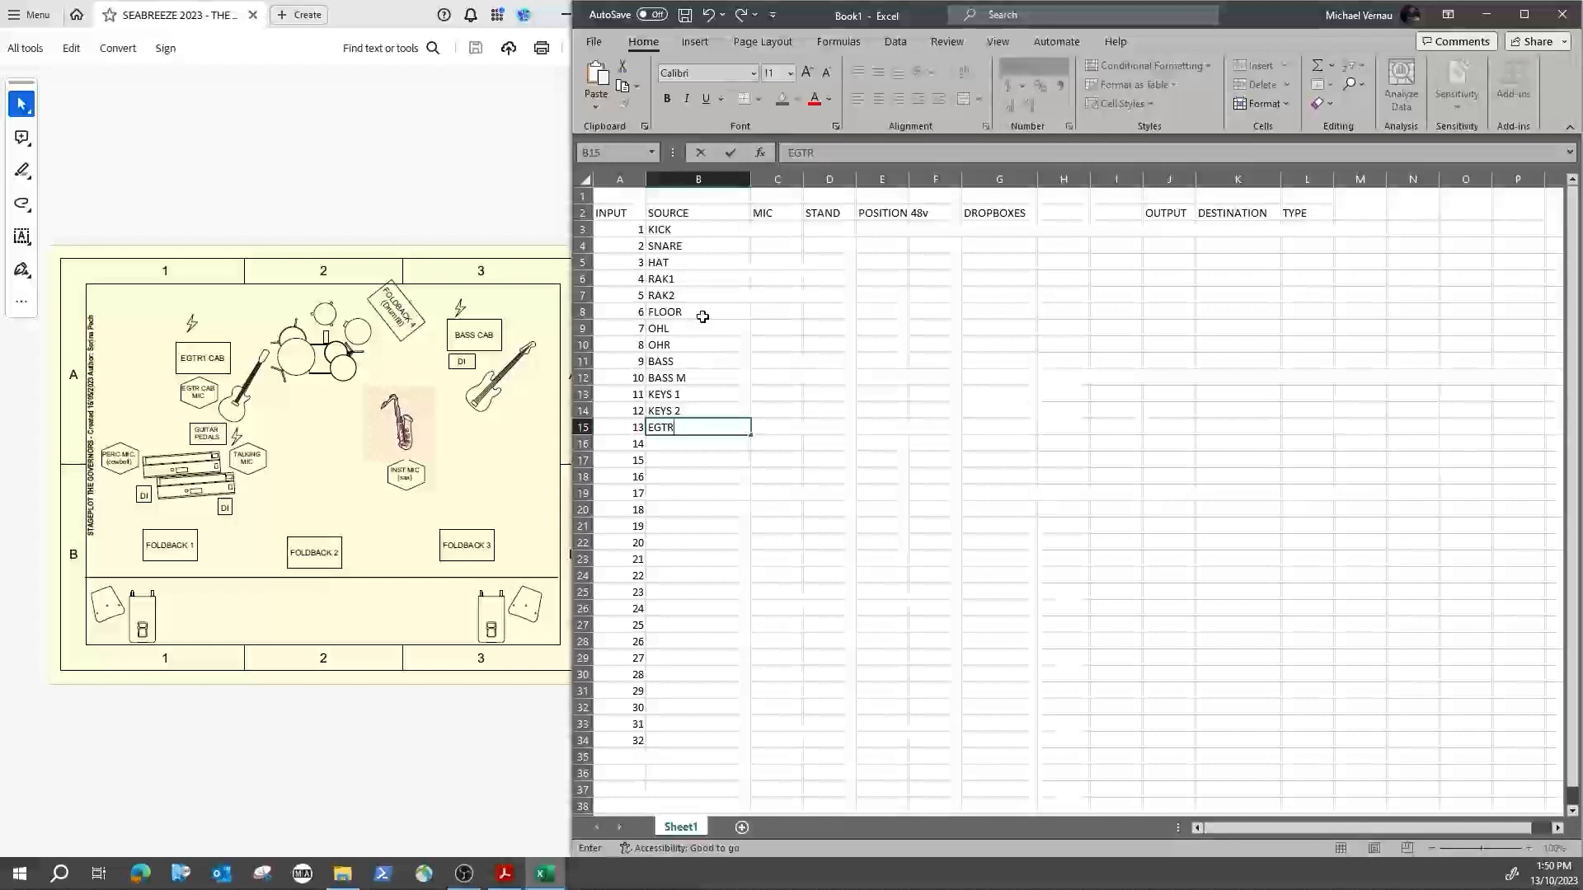
pyautogui.press('Return')
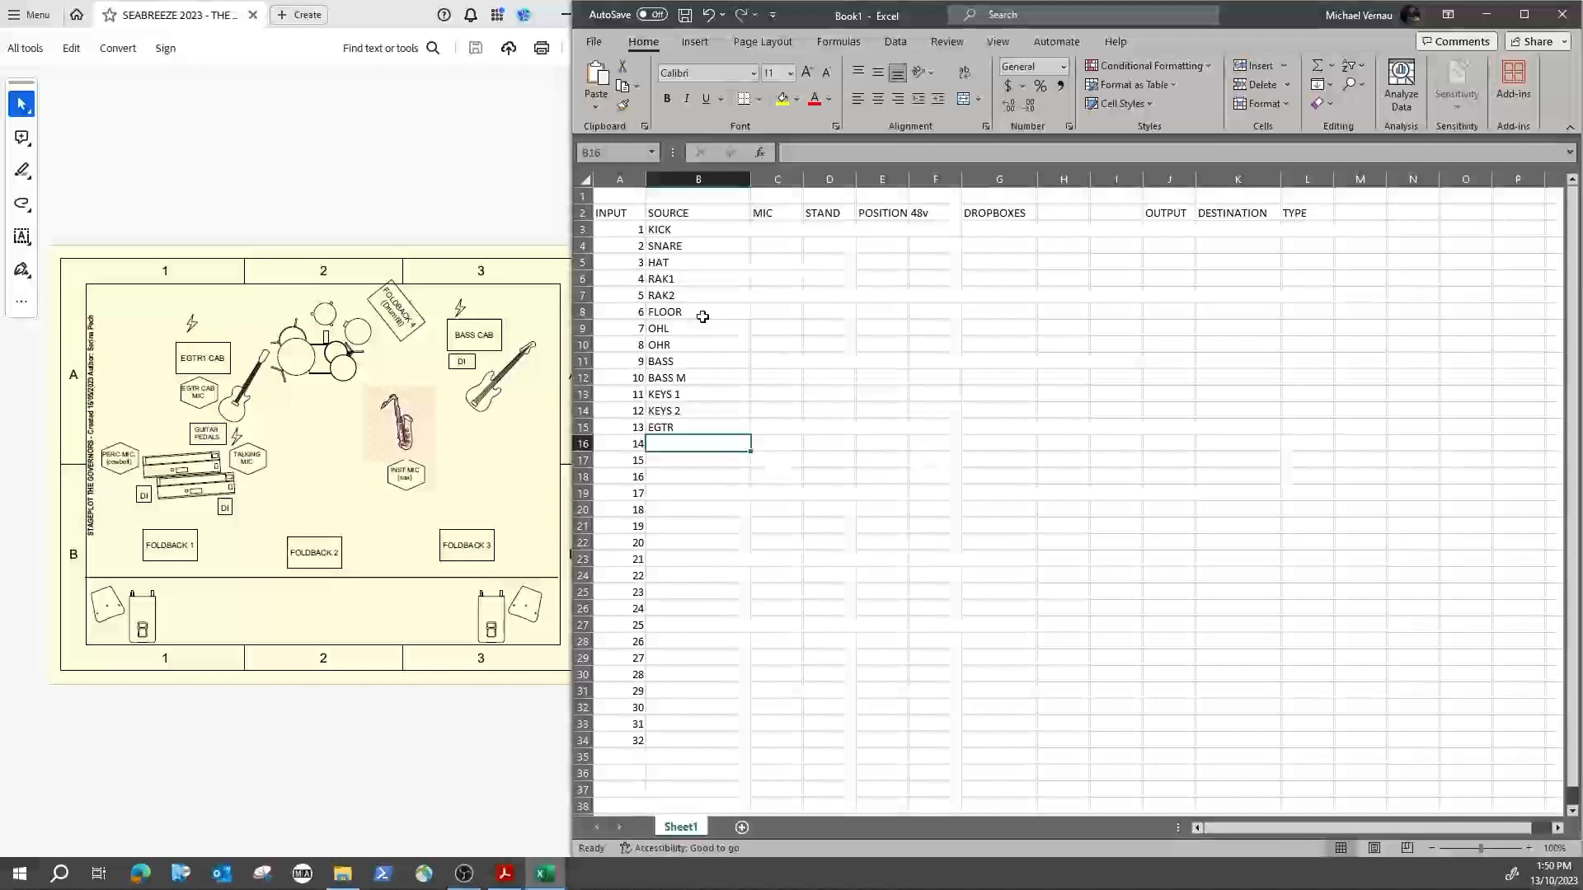
pyautogui.write('PERC')
pyautogui.press('Return')
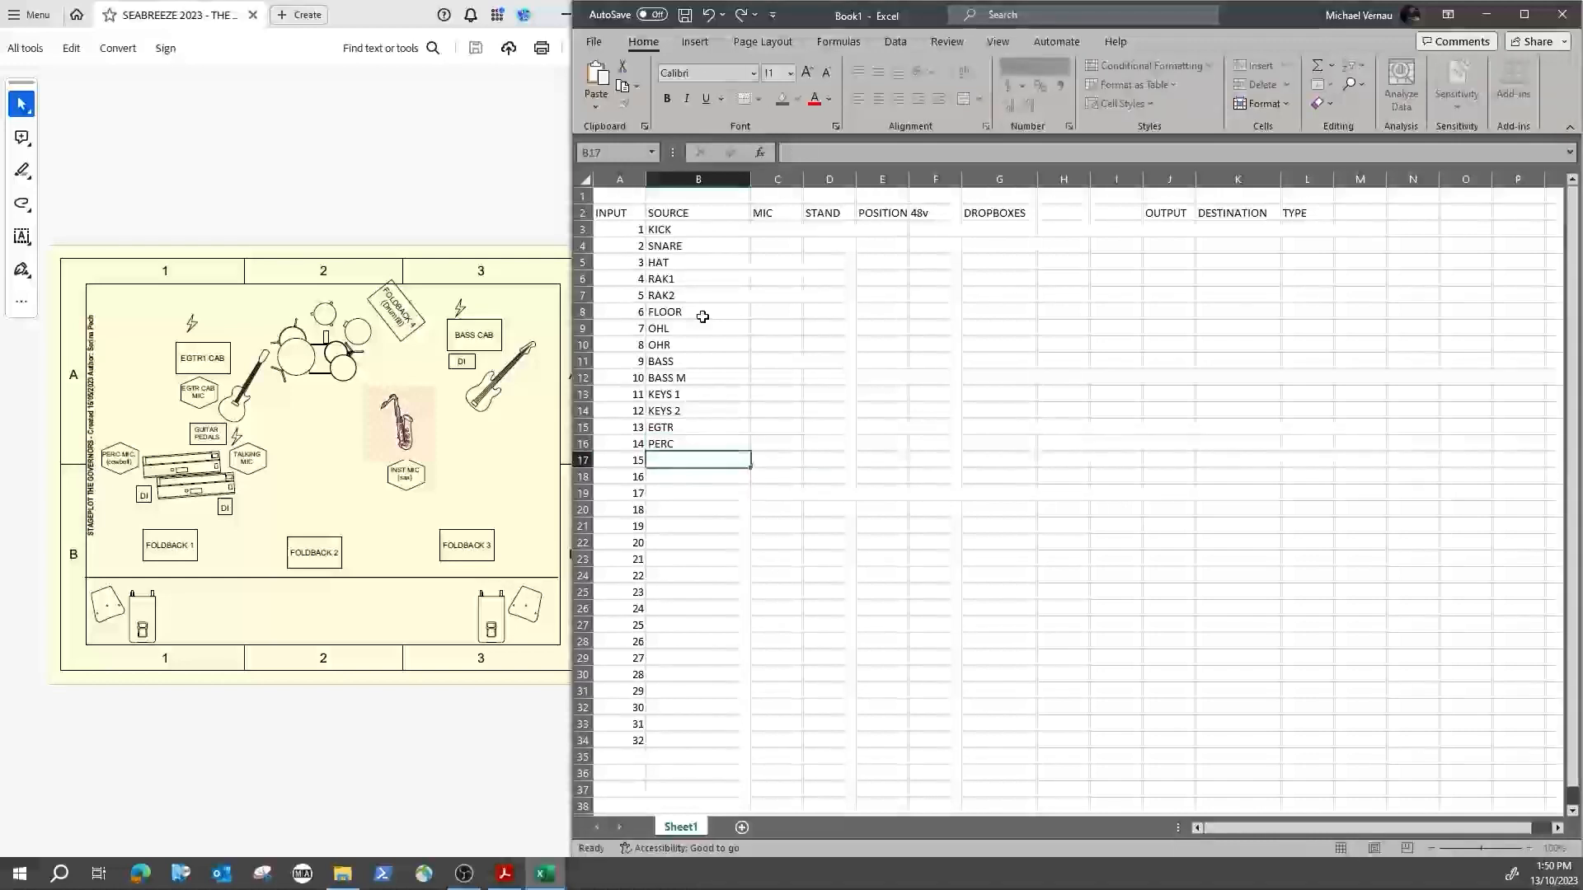
pyautogui.write('SAX')
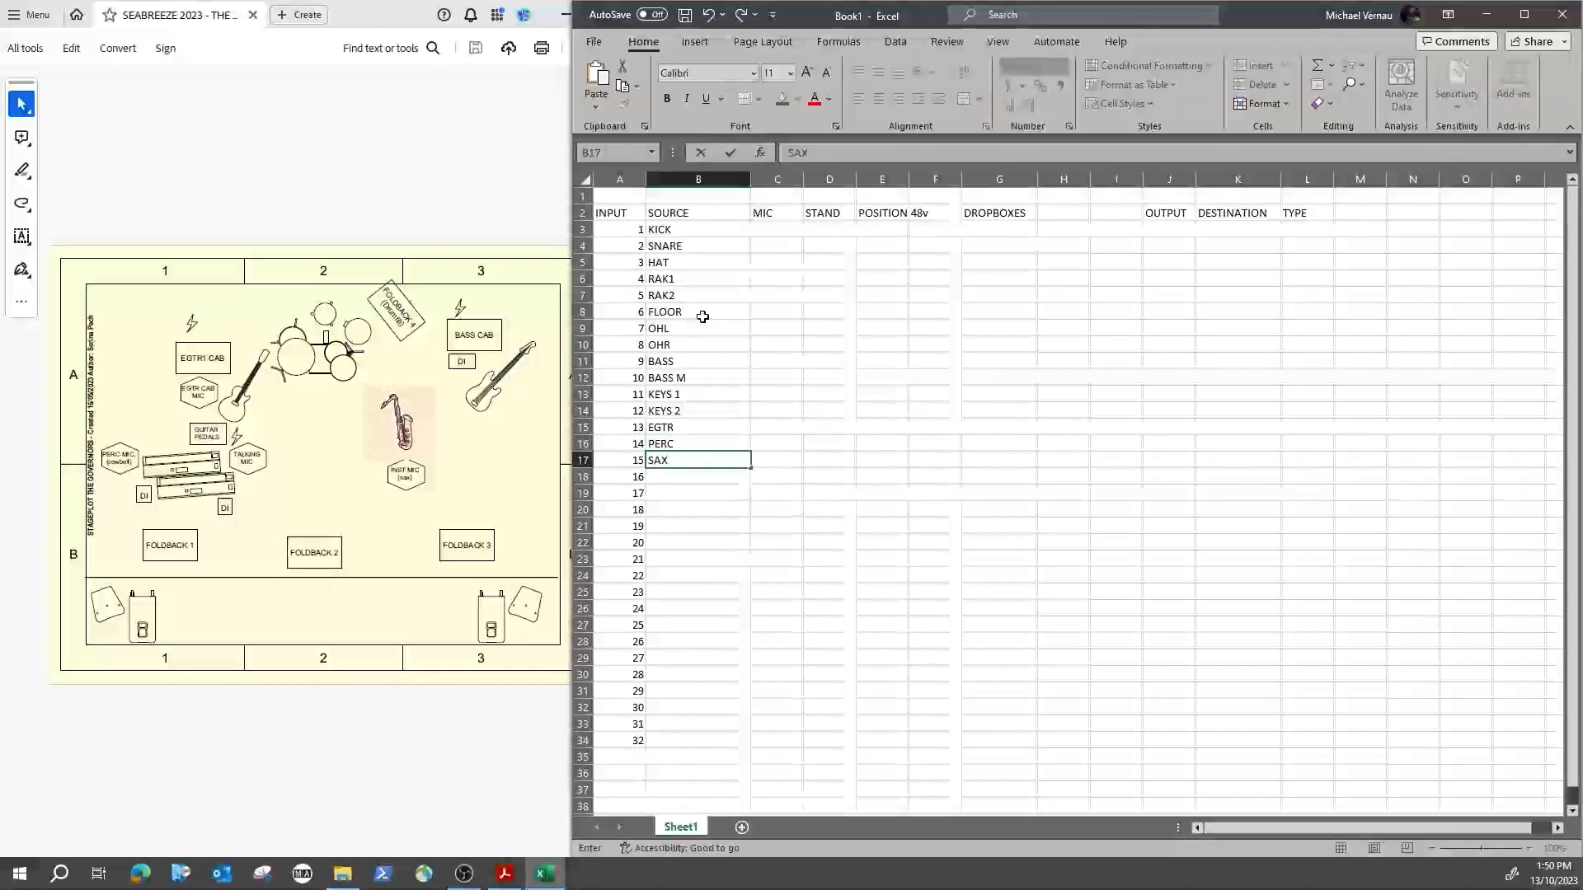
pyautogui.press('Return')
# Step: Skip input 16 and enter VOCAL 1 for input 17 in cell B19 and VOX 2 for input 18 in cell B20
pyautogui.press('Return')
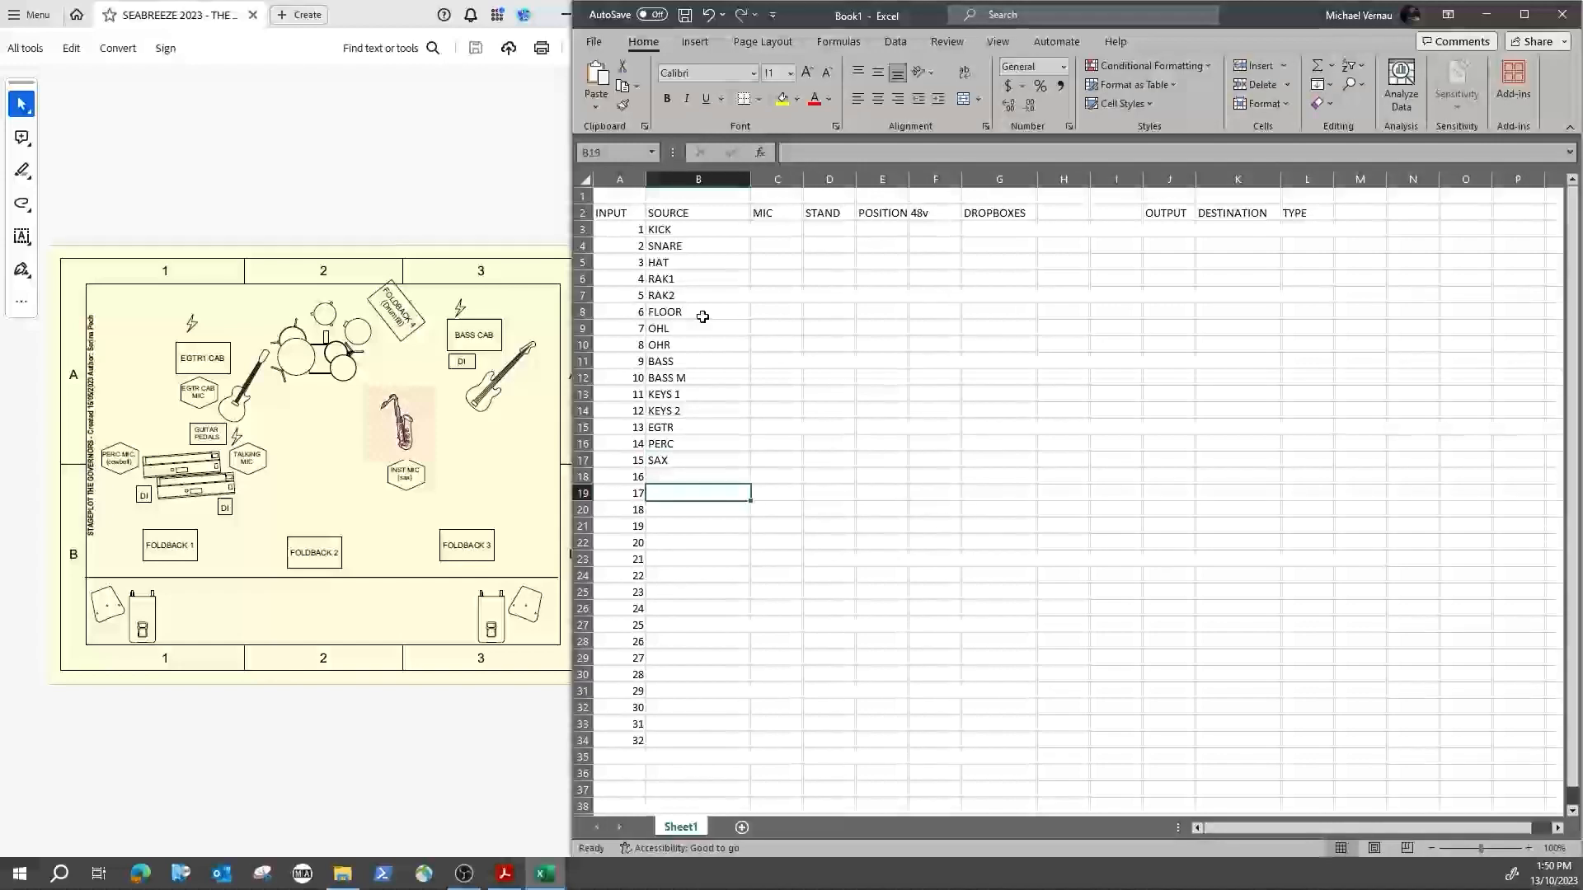
pyautogui.write('VOCAL 1')
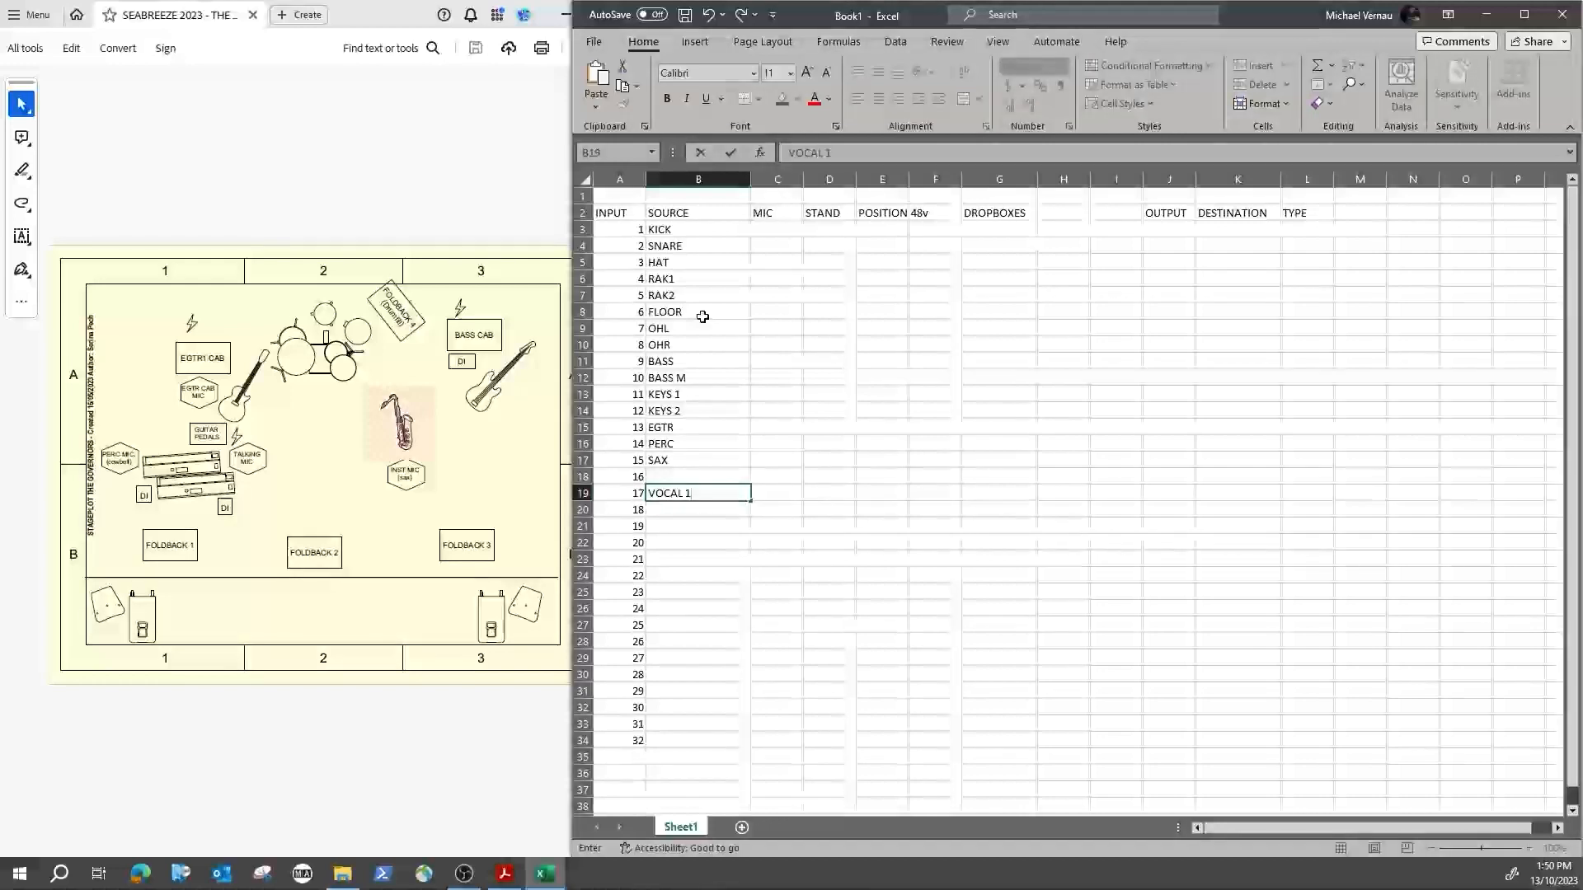
pyautogui.press('Return')
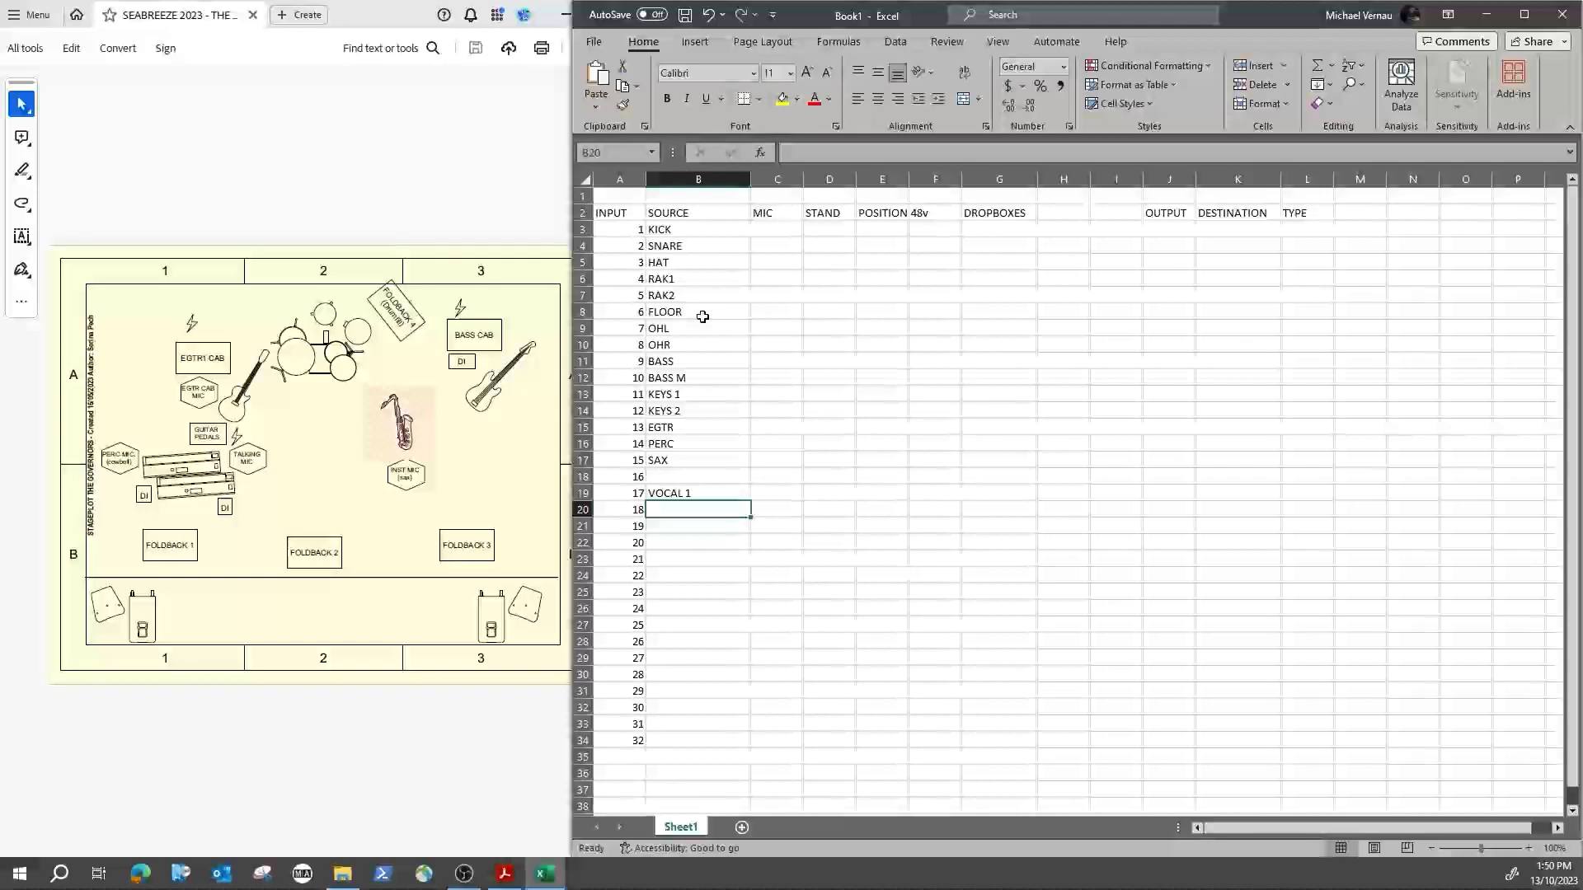
pyautogui.write('VOX 2')
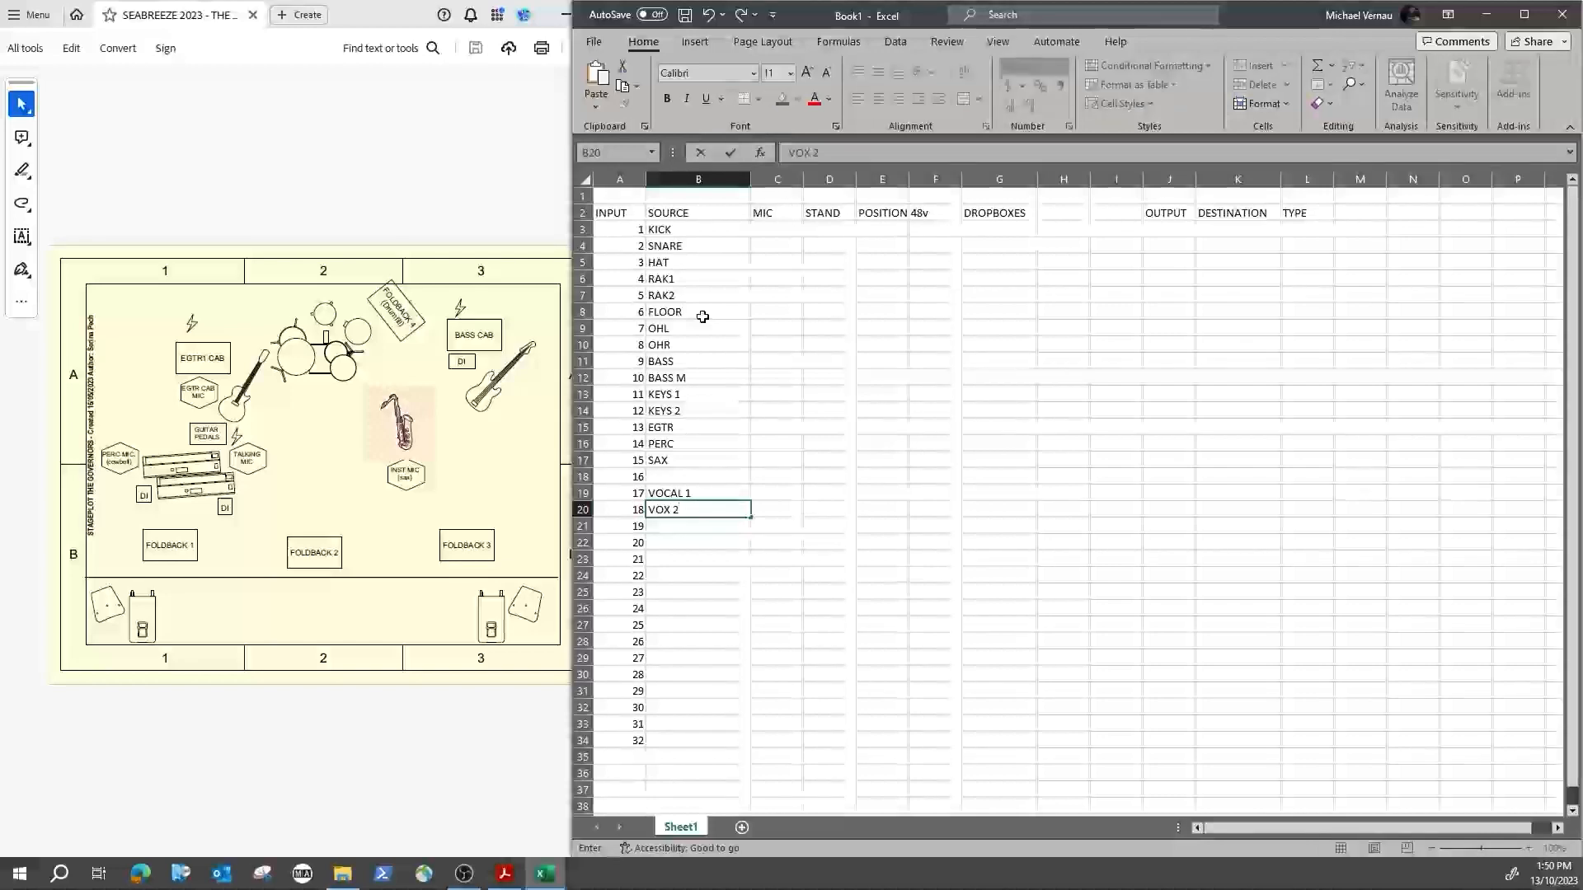
pyautogui.press('BackSpace')
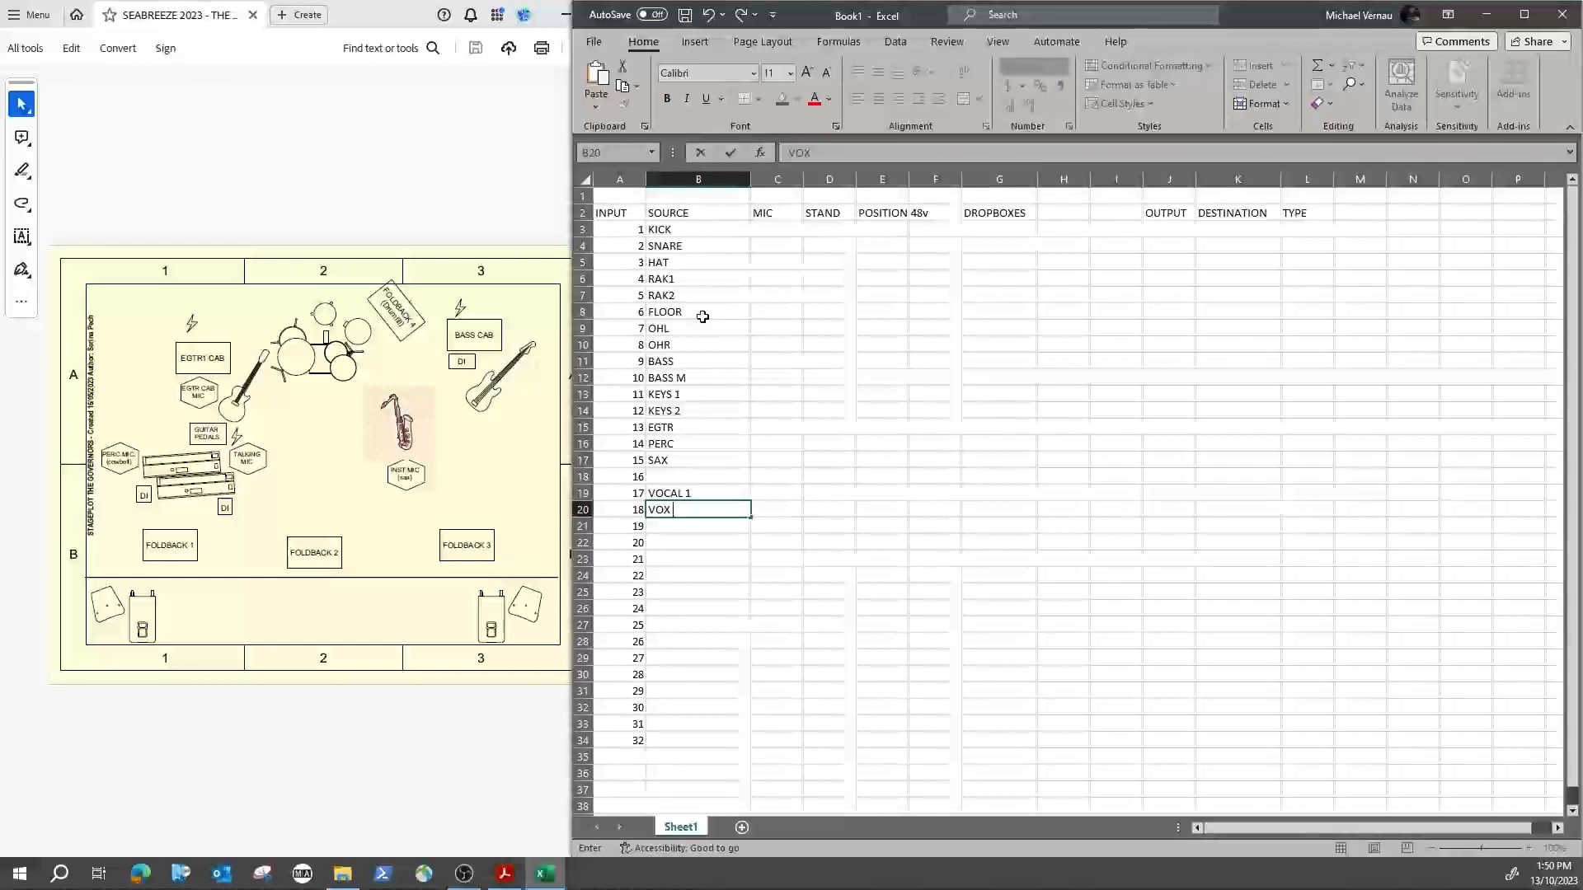
pyautogui.write('2')
# Step: Change the source name for input 17 in cell B19 to VOX 1
pyautogui.doubleClick(677, 493)
pyautogui.doubleClick(678, 493)
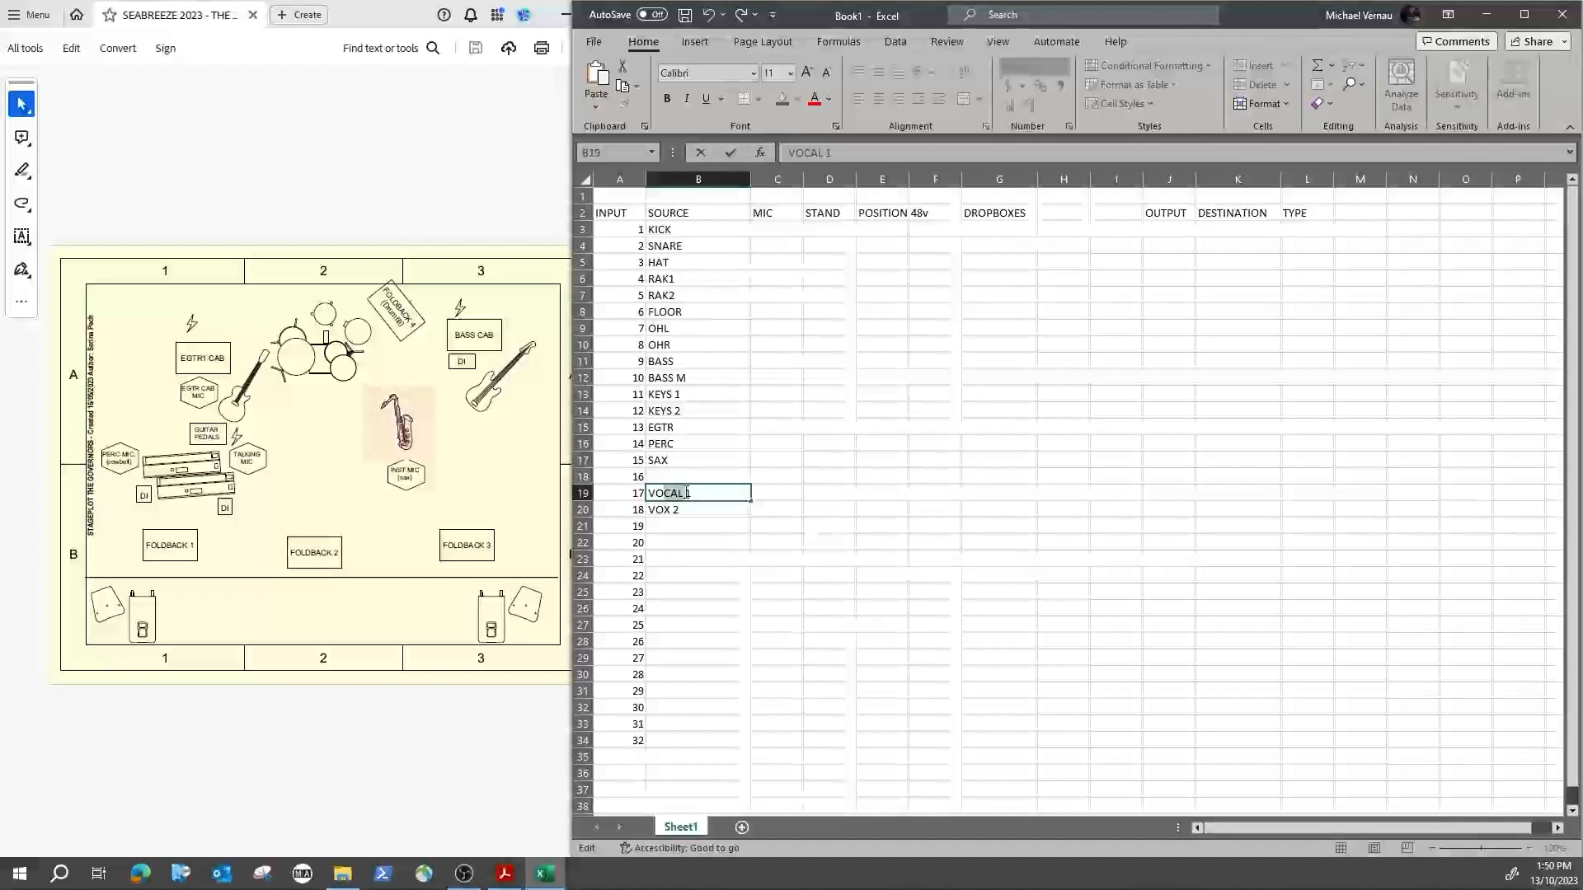
pyautogui.write('VOX')
pyautogui.click(701, 593)
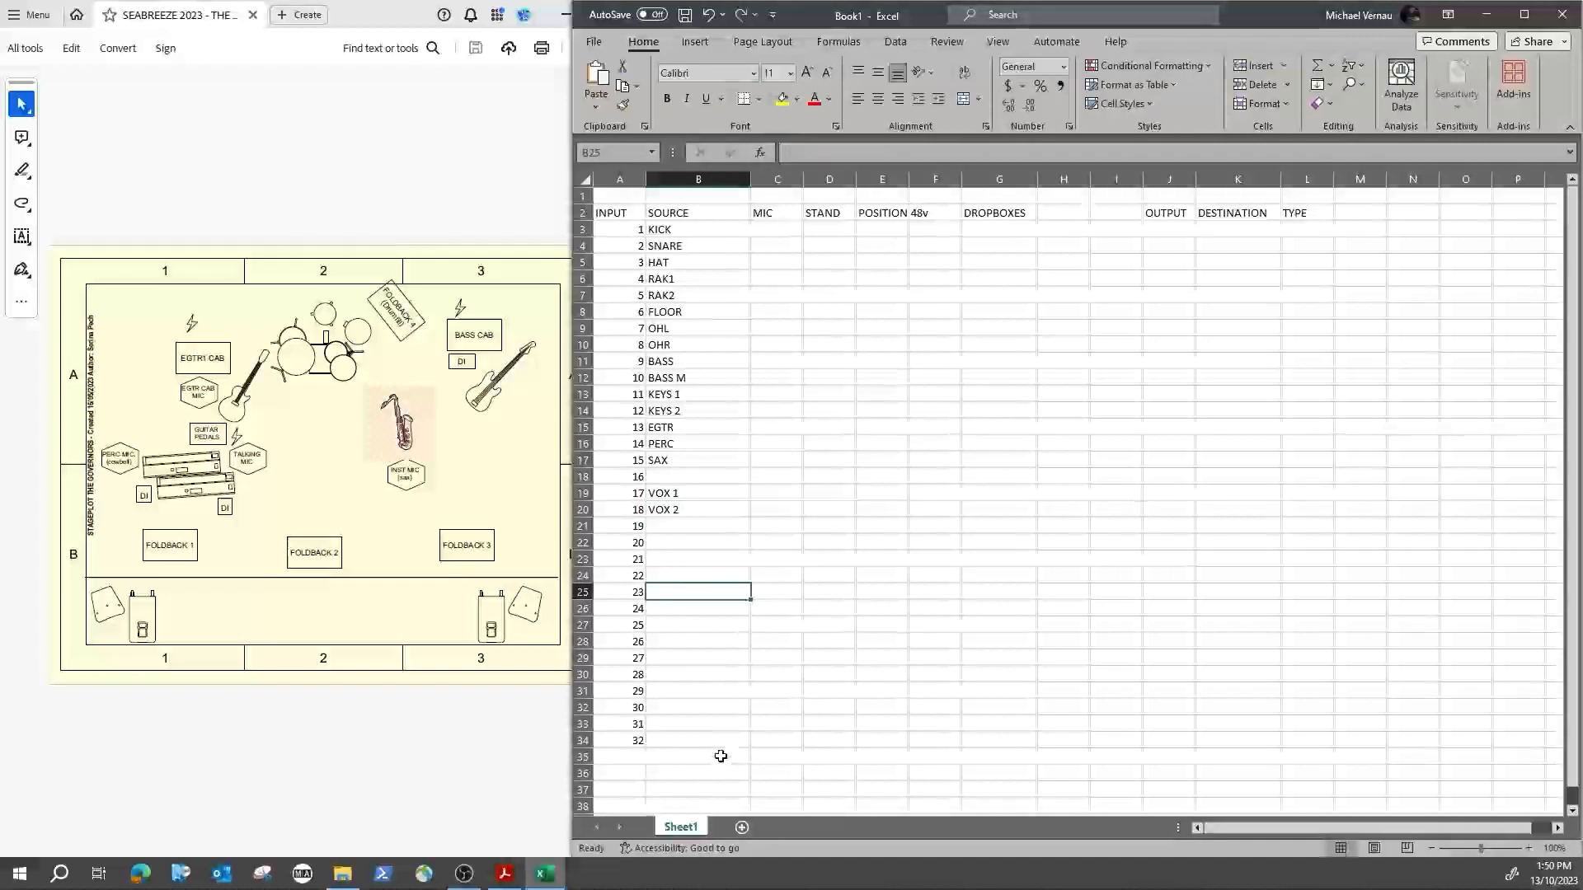
# Step: Enter MAC L and MAC R as the sources for inputs 31 and 32 in cells B33 and B34
pyautogui.click(698, 723)
pyautogui.write('MAC')
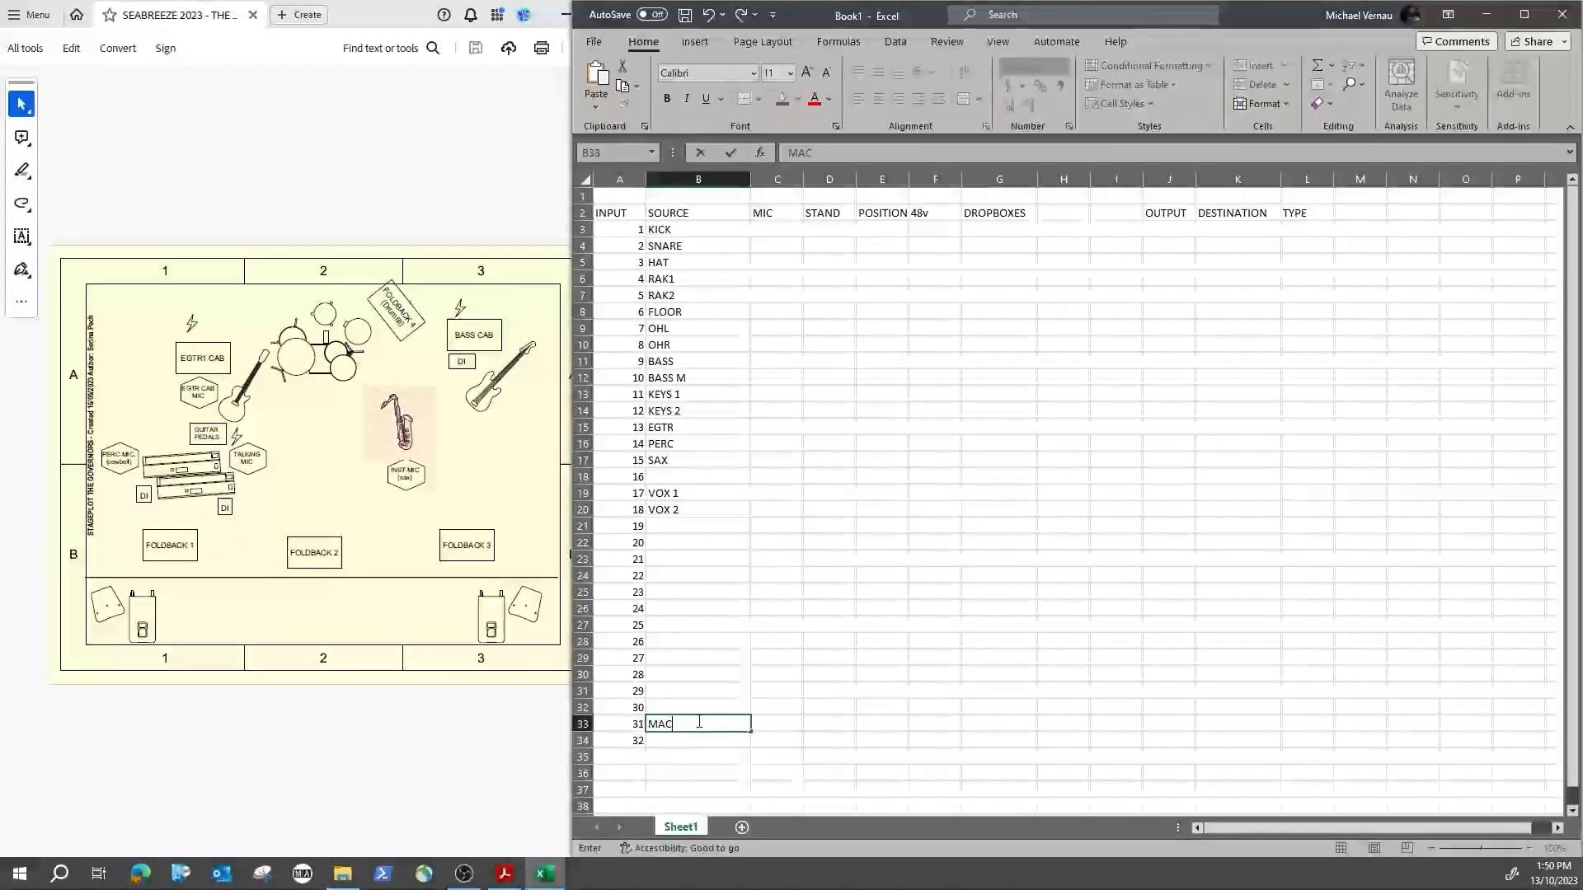
pyautogui.write(' L')
pyautogui.press('Return')
pyautogui.write('MACR')
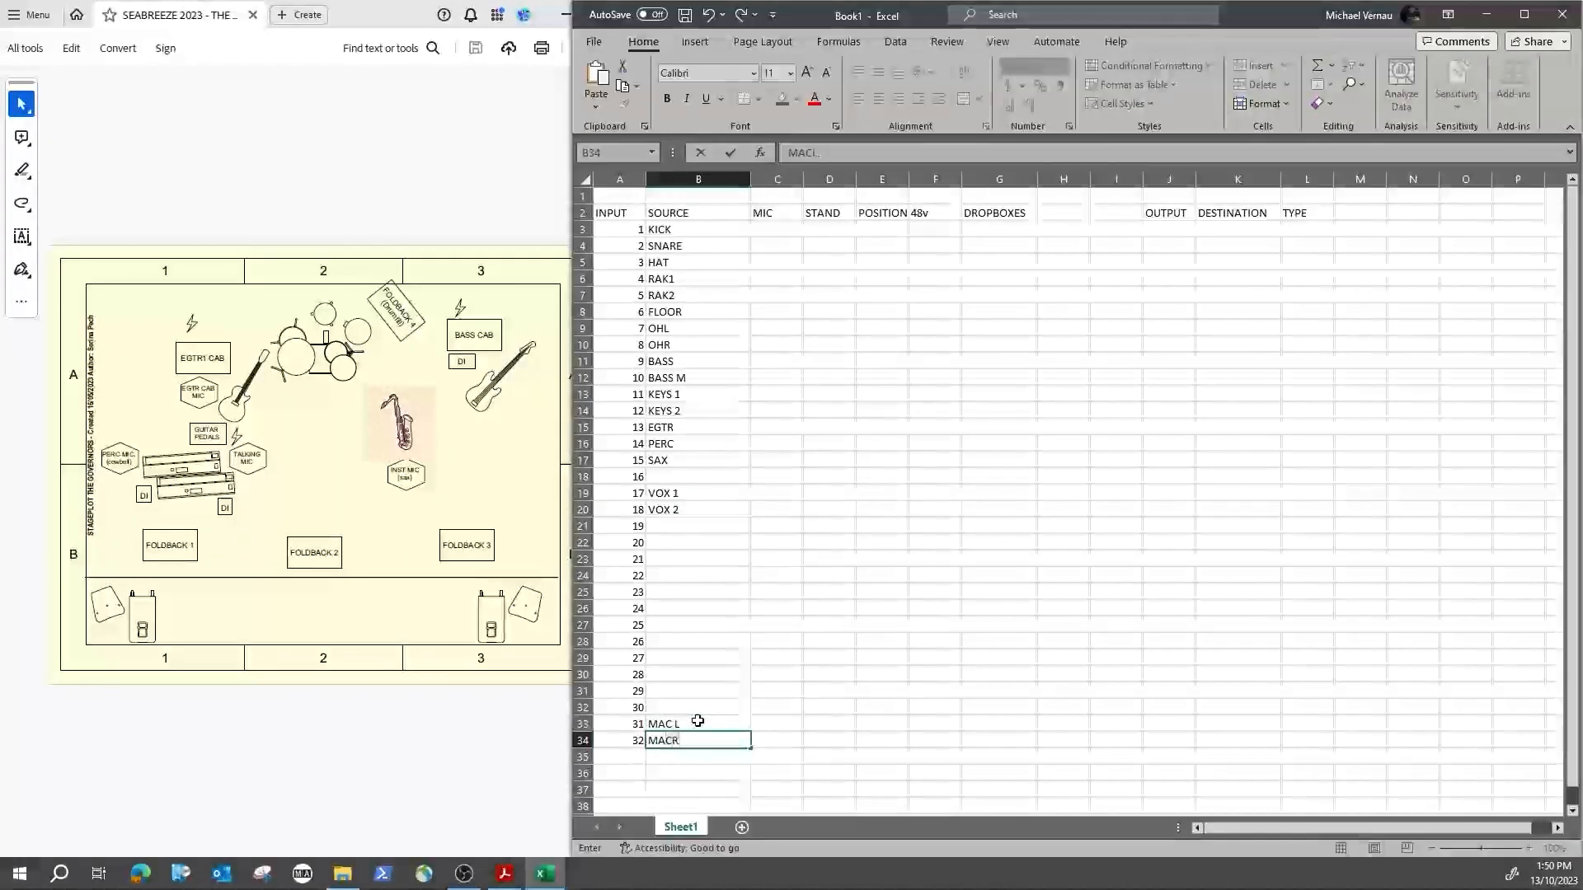
pyautogui.press('Return')
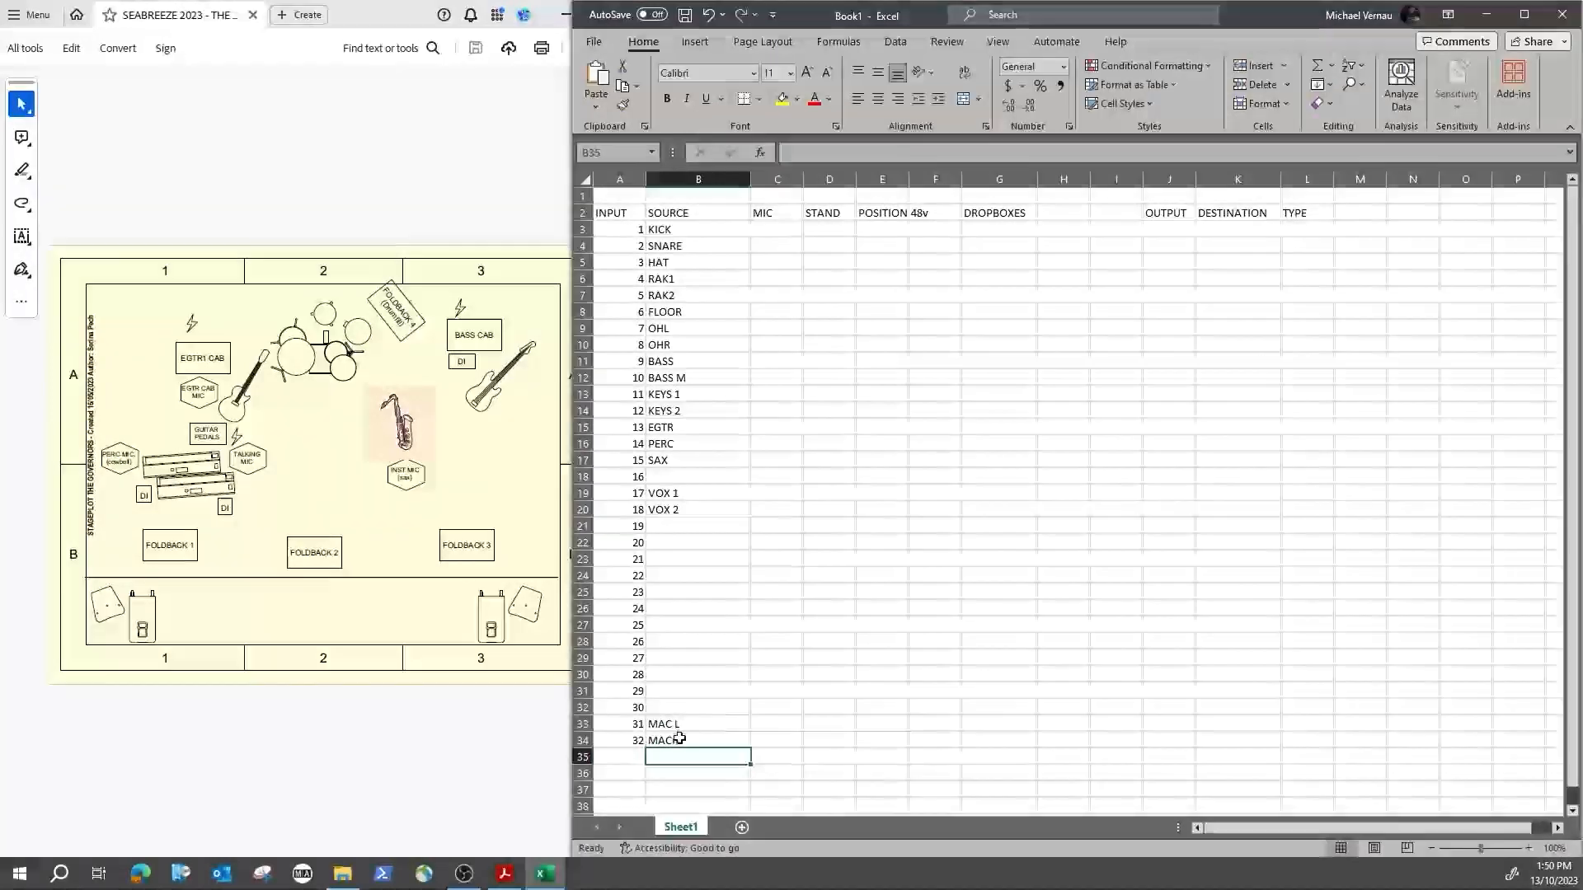
pyautogui.doubleClick(674, 740)
pyautogui.click(672, 704)
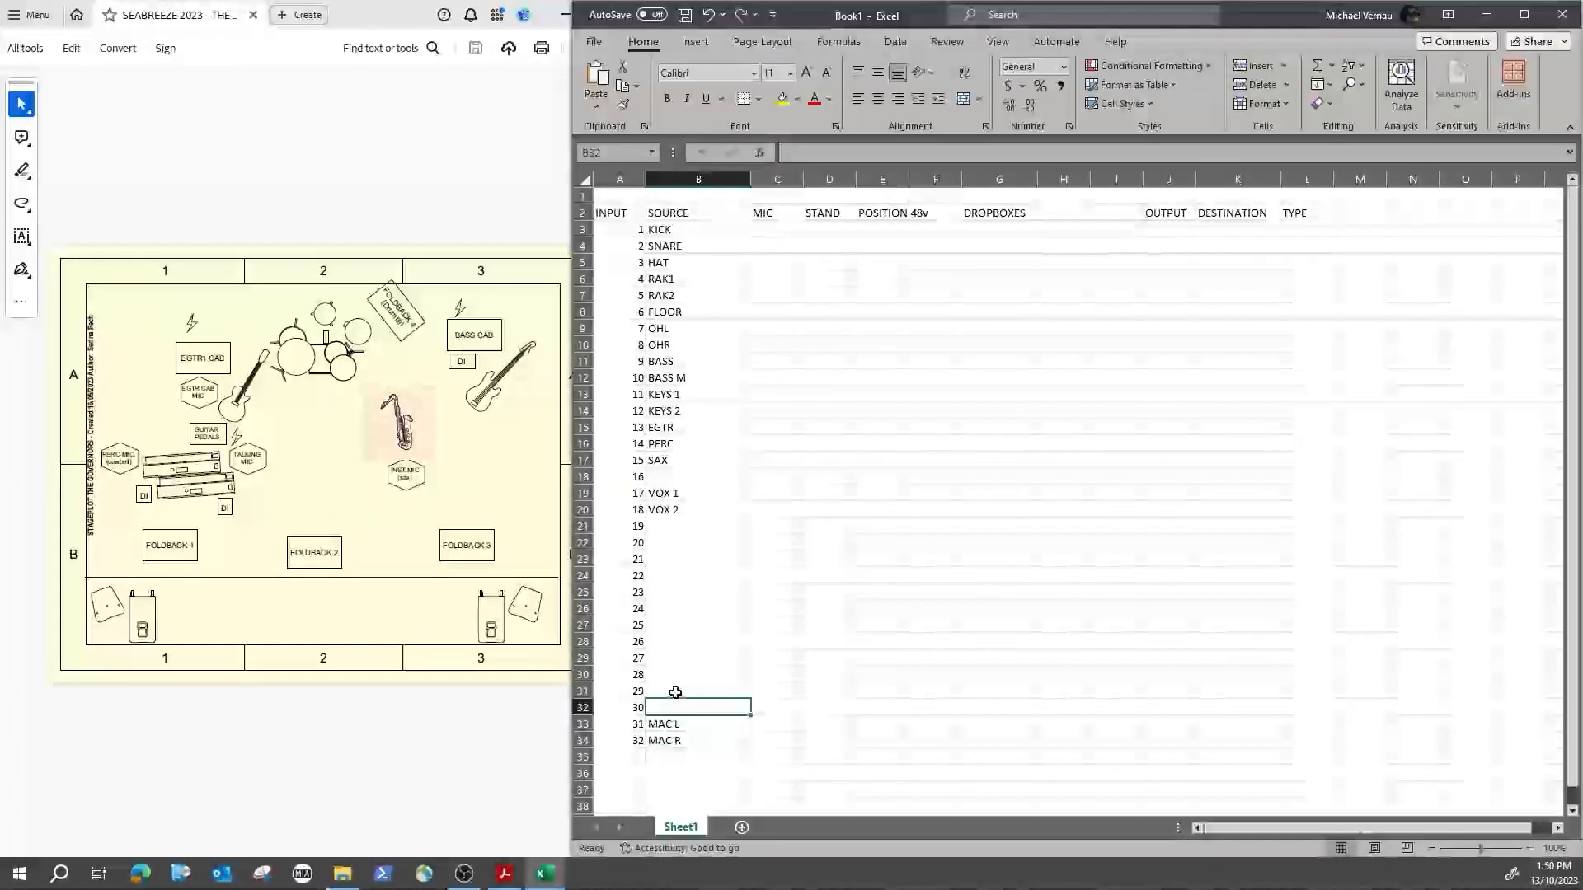
# Step: Enter VX L and VX R as the sources for inputs 29 and 30 in cells B31 and B32
pyautogui.click(676, 691)
pyautogui.write('V')
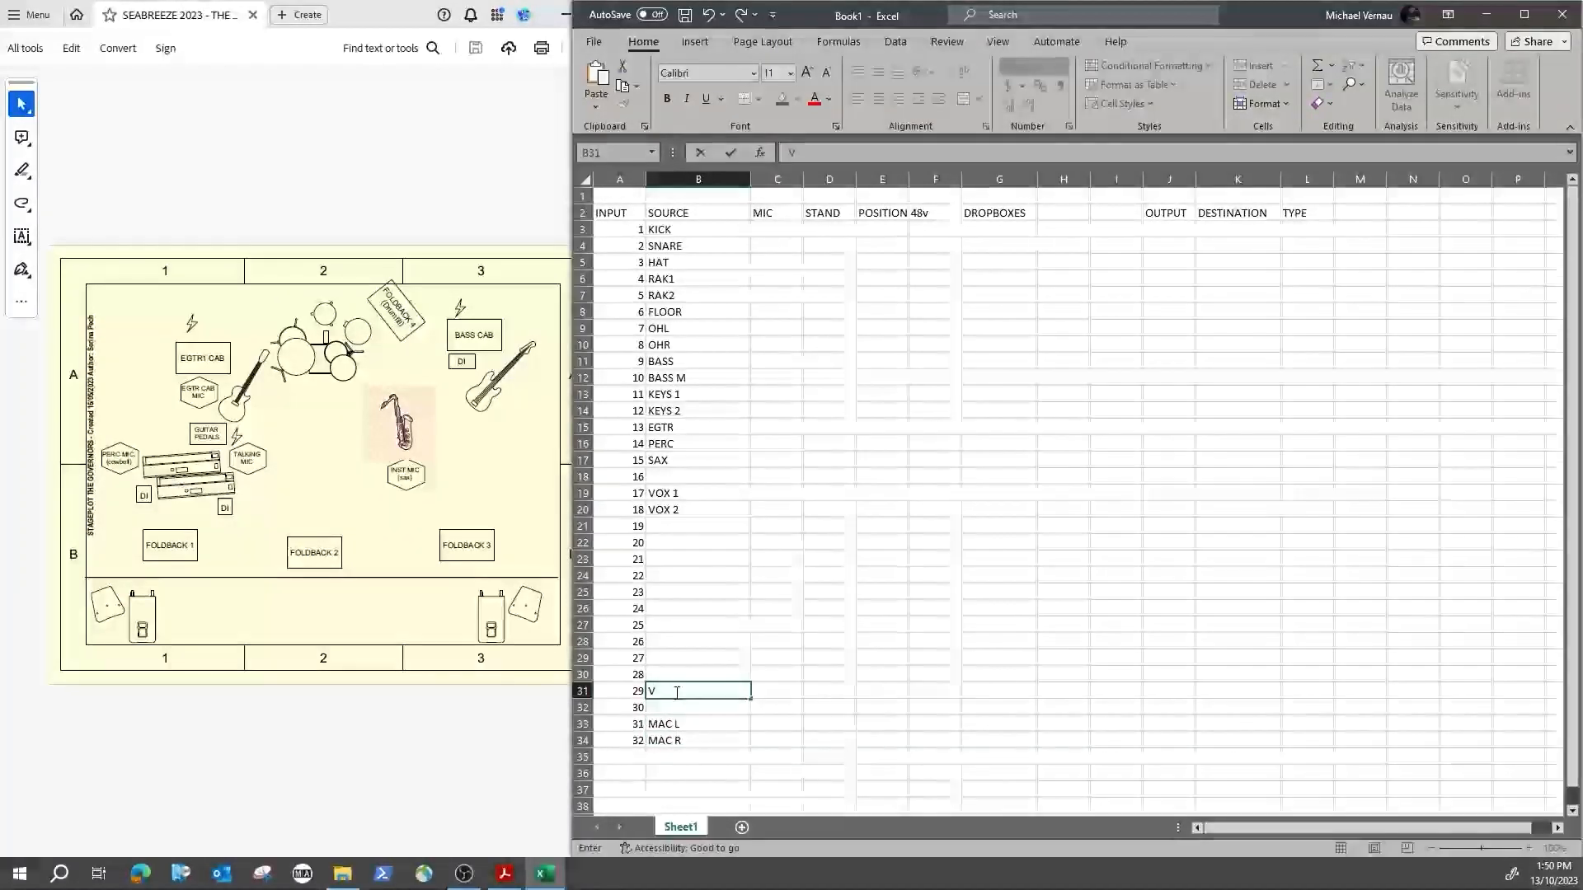
pyautogui.write('X')
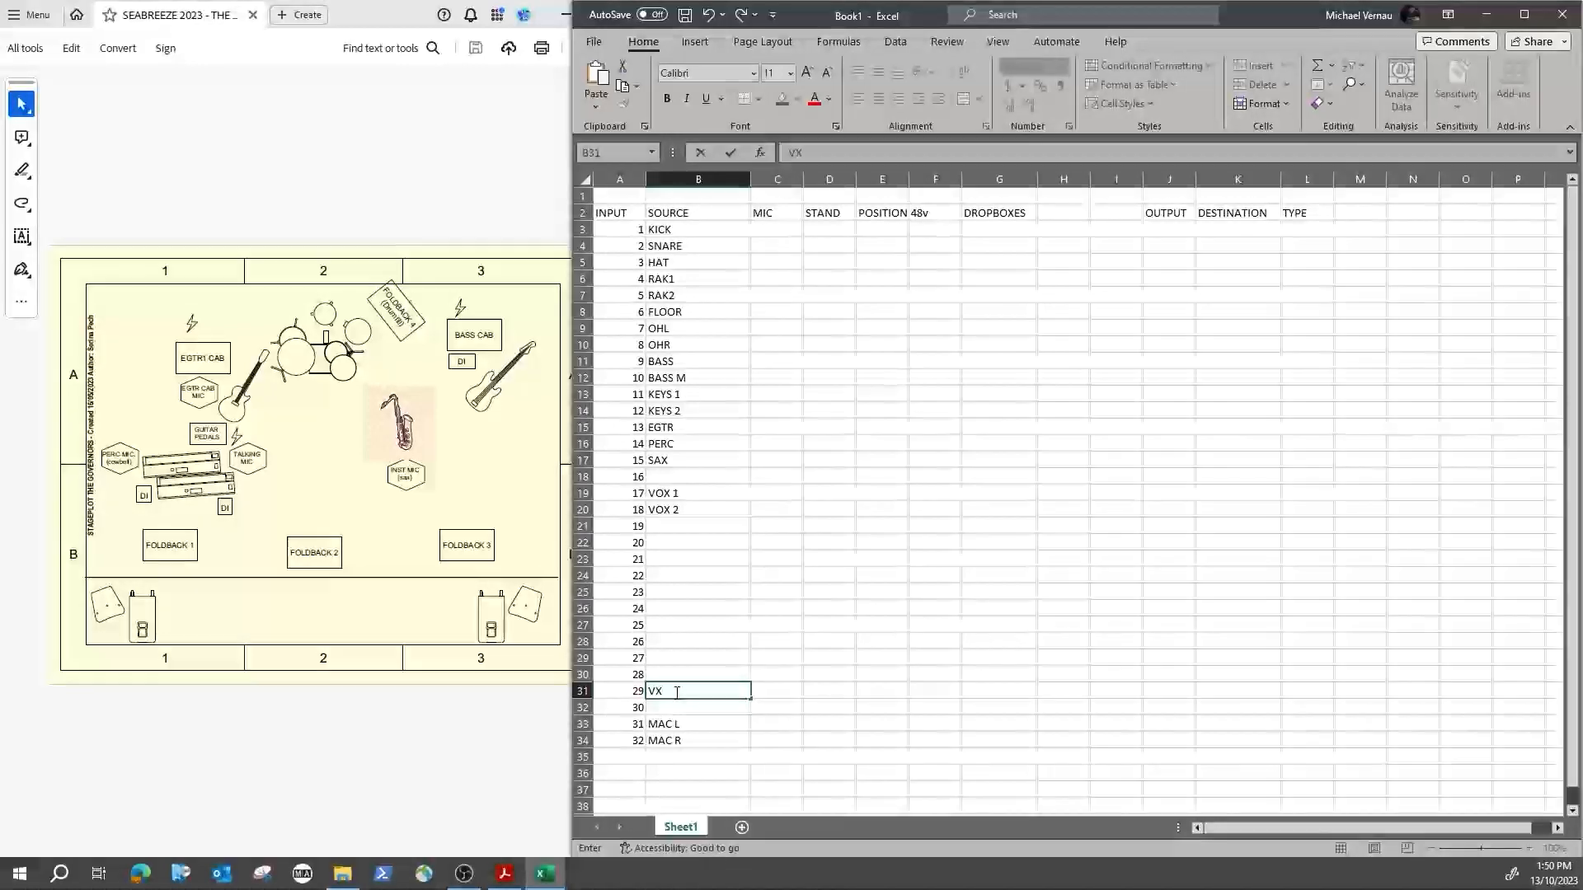
pyautogui.write(' L')
pyautogui.press('Return')
pyautogui.write('VX L')
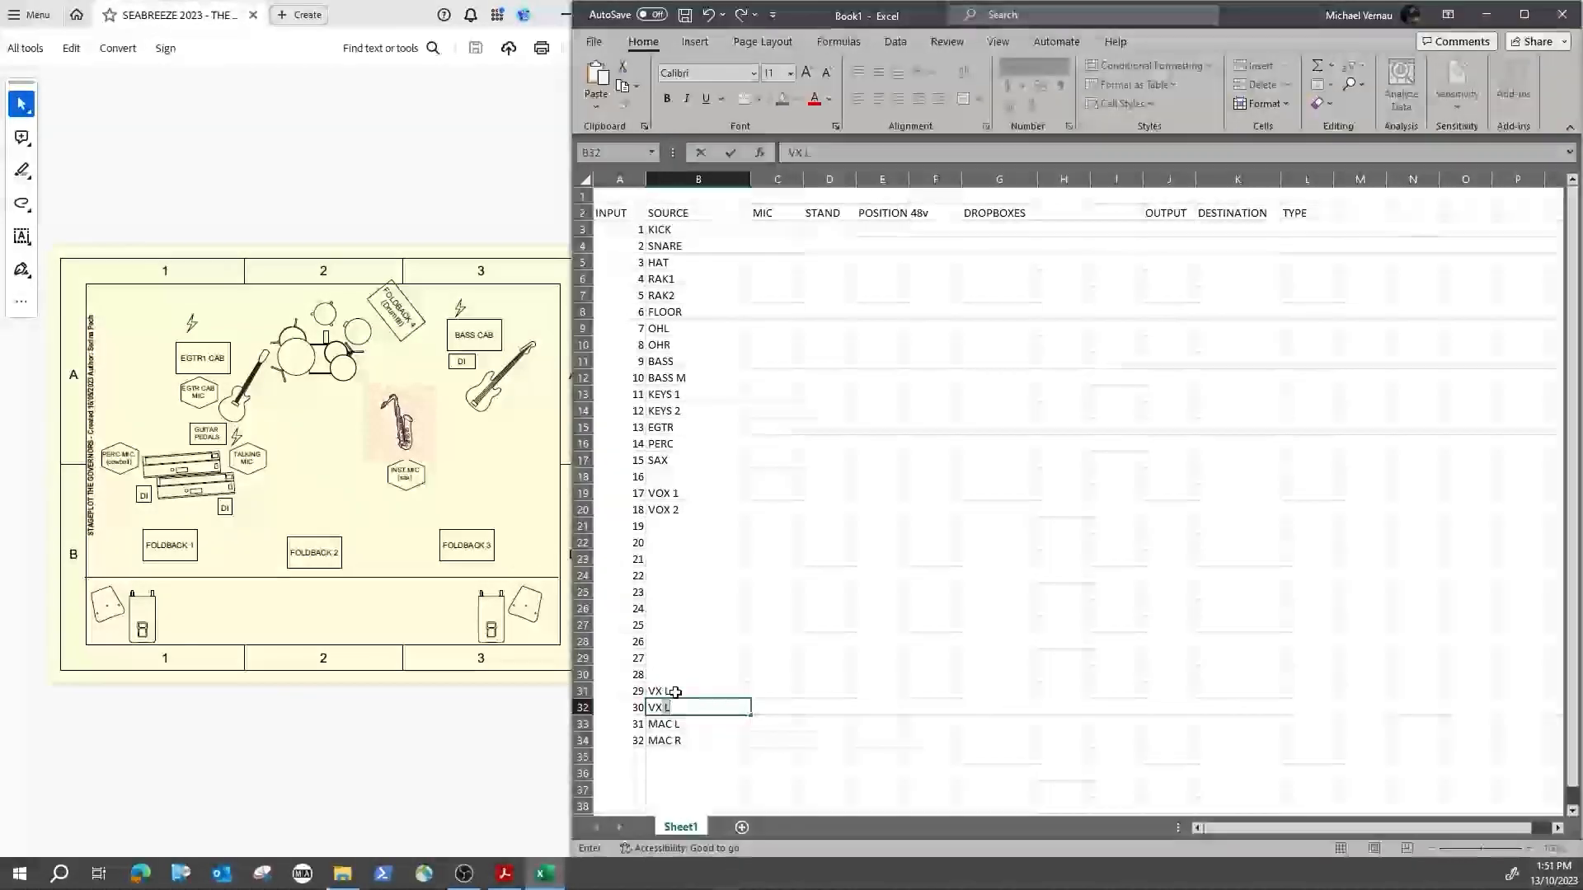
pyautogui.press('BackSpace')
pyautogui.write('R')
pyautogui.click(748, 675)
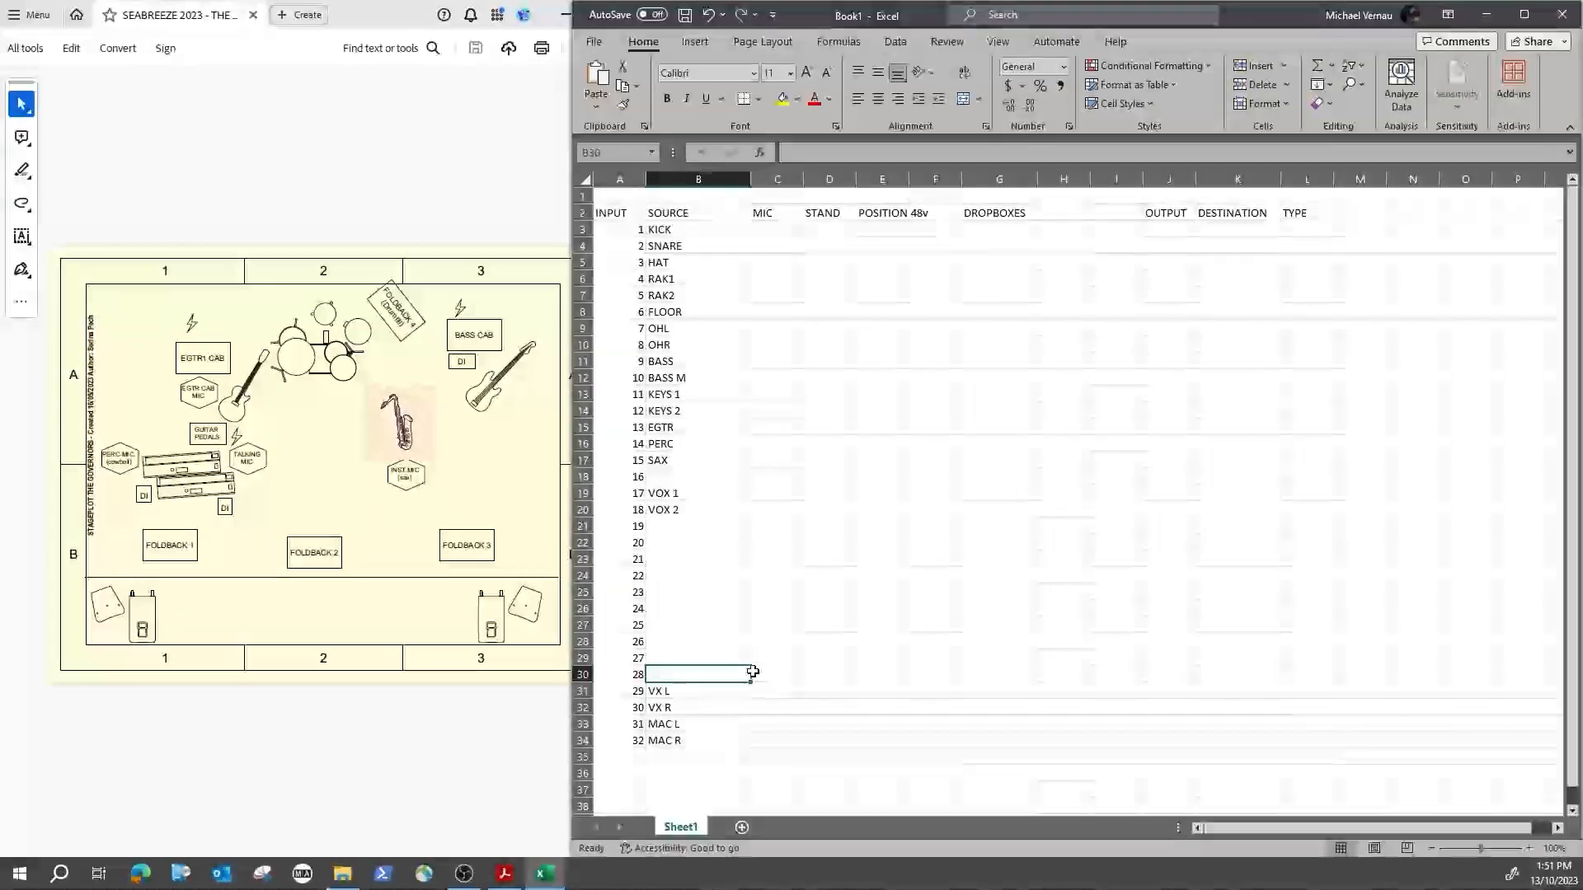
# Step: Enter TTS as the source for input 28 in cell B30
pyautogui.click(723, 643)
pyautogui.click(702, 673)
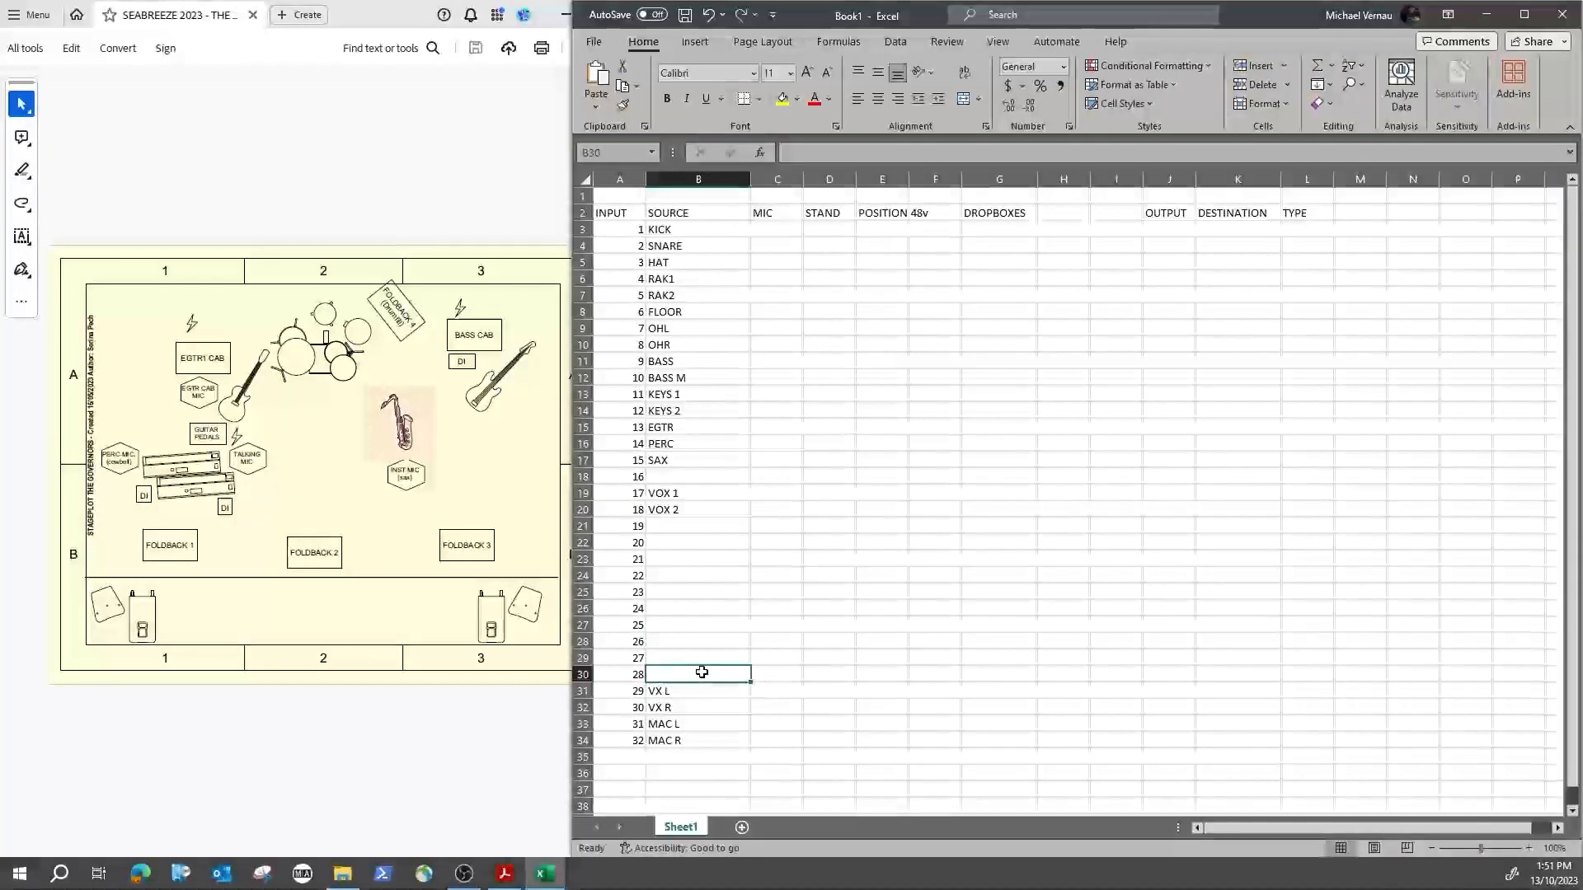
pyautogui.write('TTS')
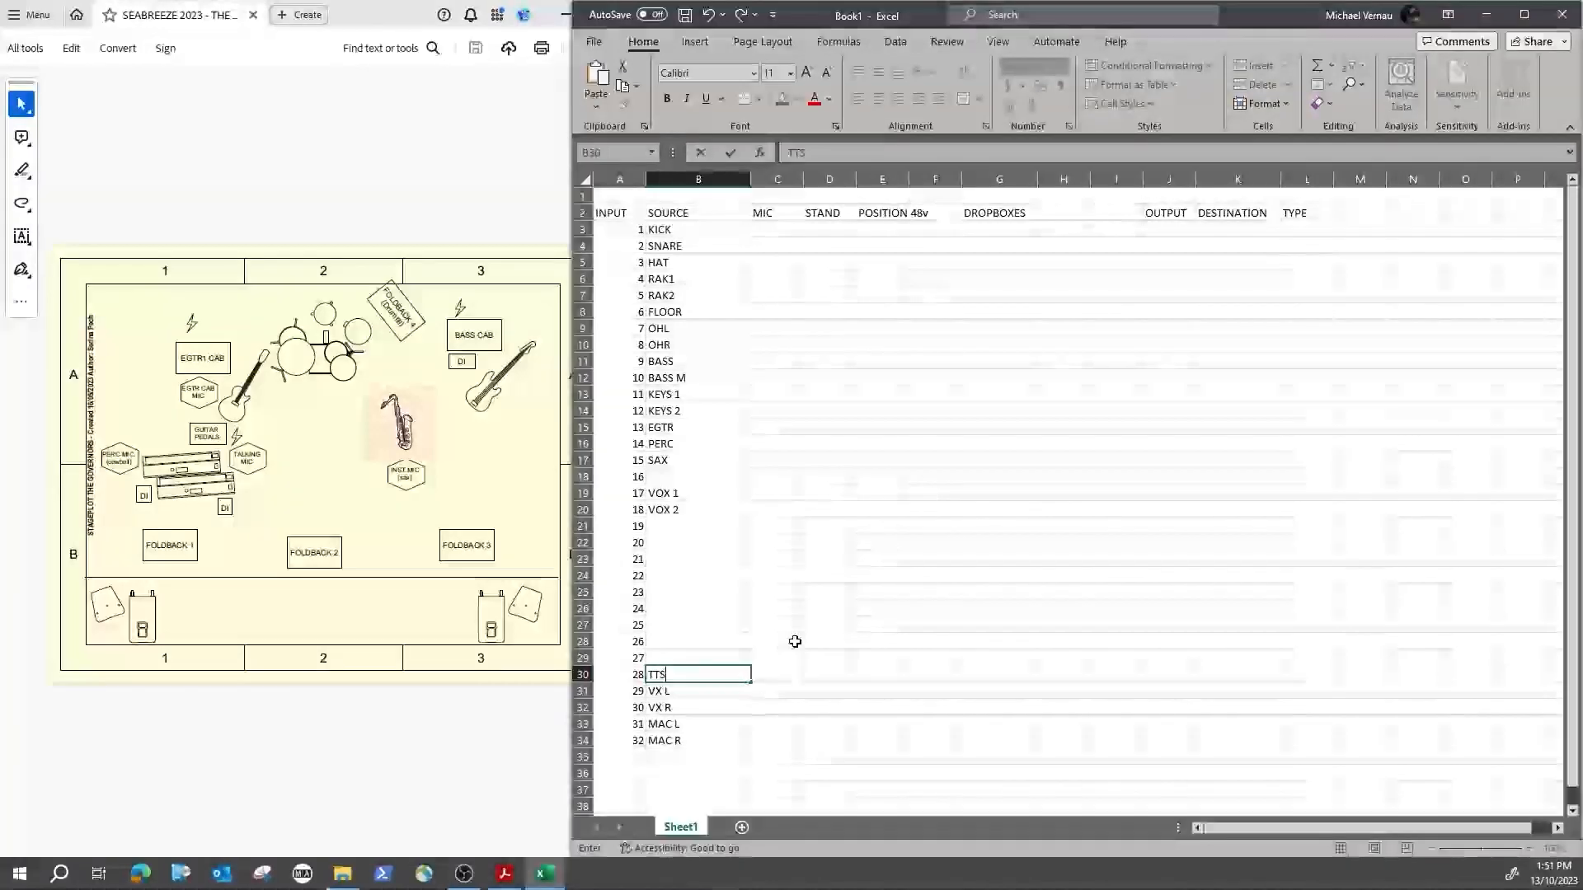
# Step: Enter the mics D6, SM57 and SM81 for KICK, SNARE and HAT in cells C3 to C5
pyautogui.click(791, 642)
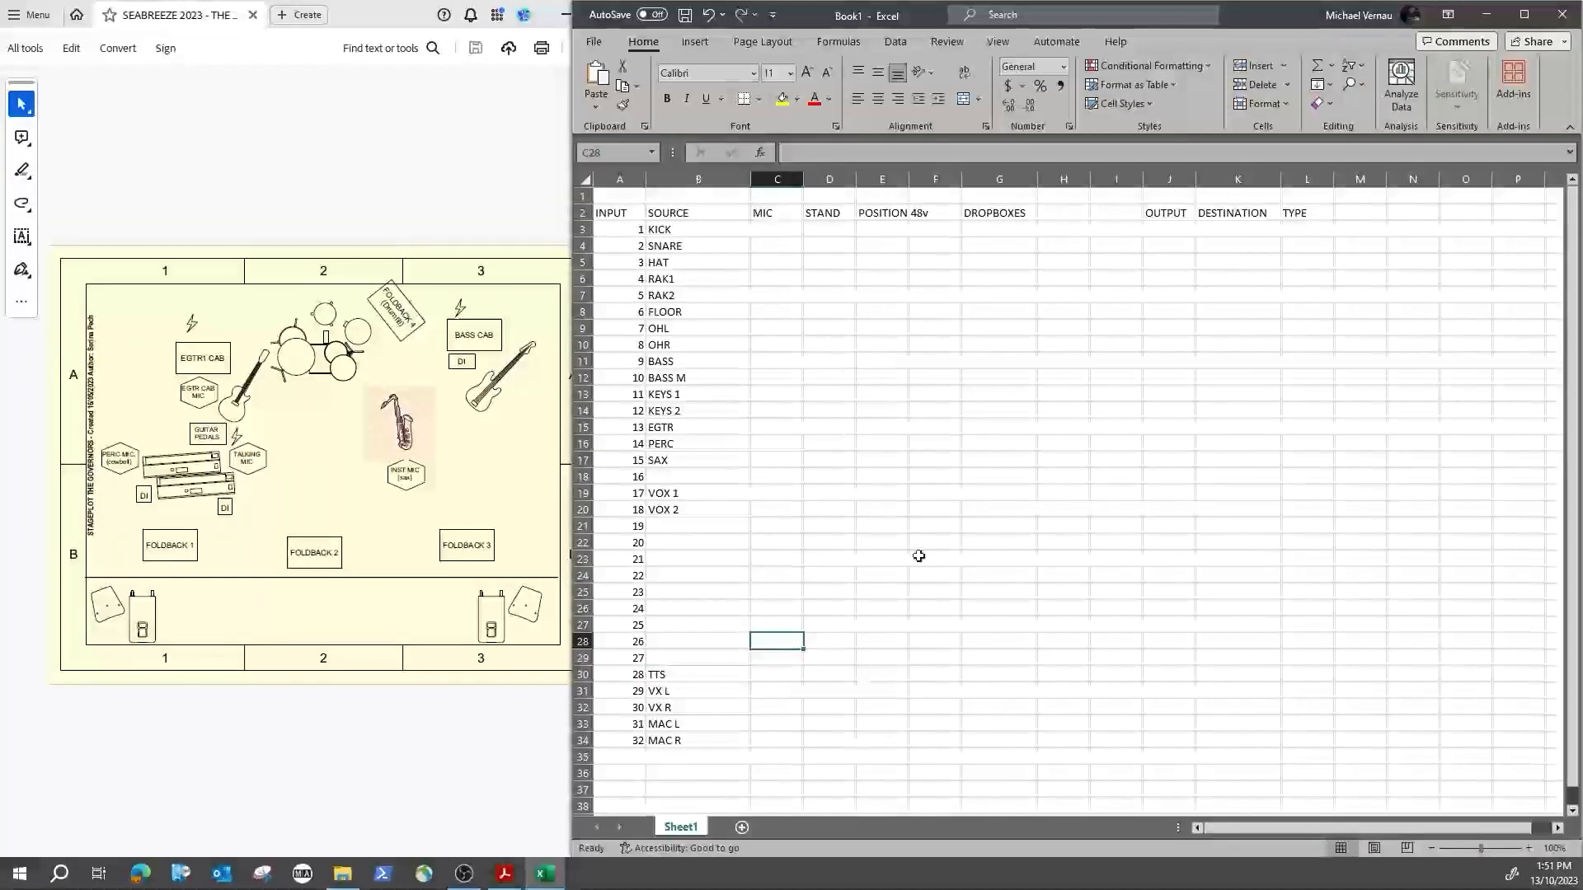
pyautogui.click(795, 231)
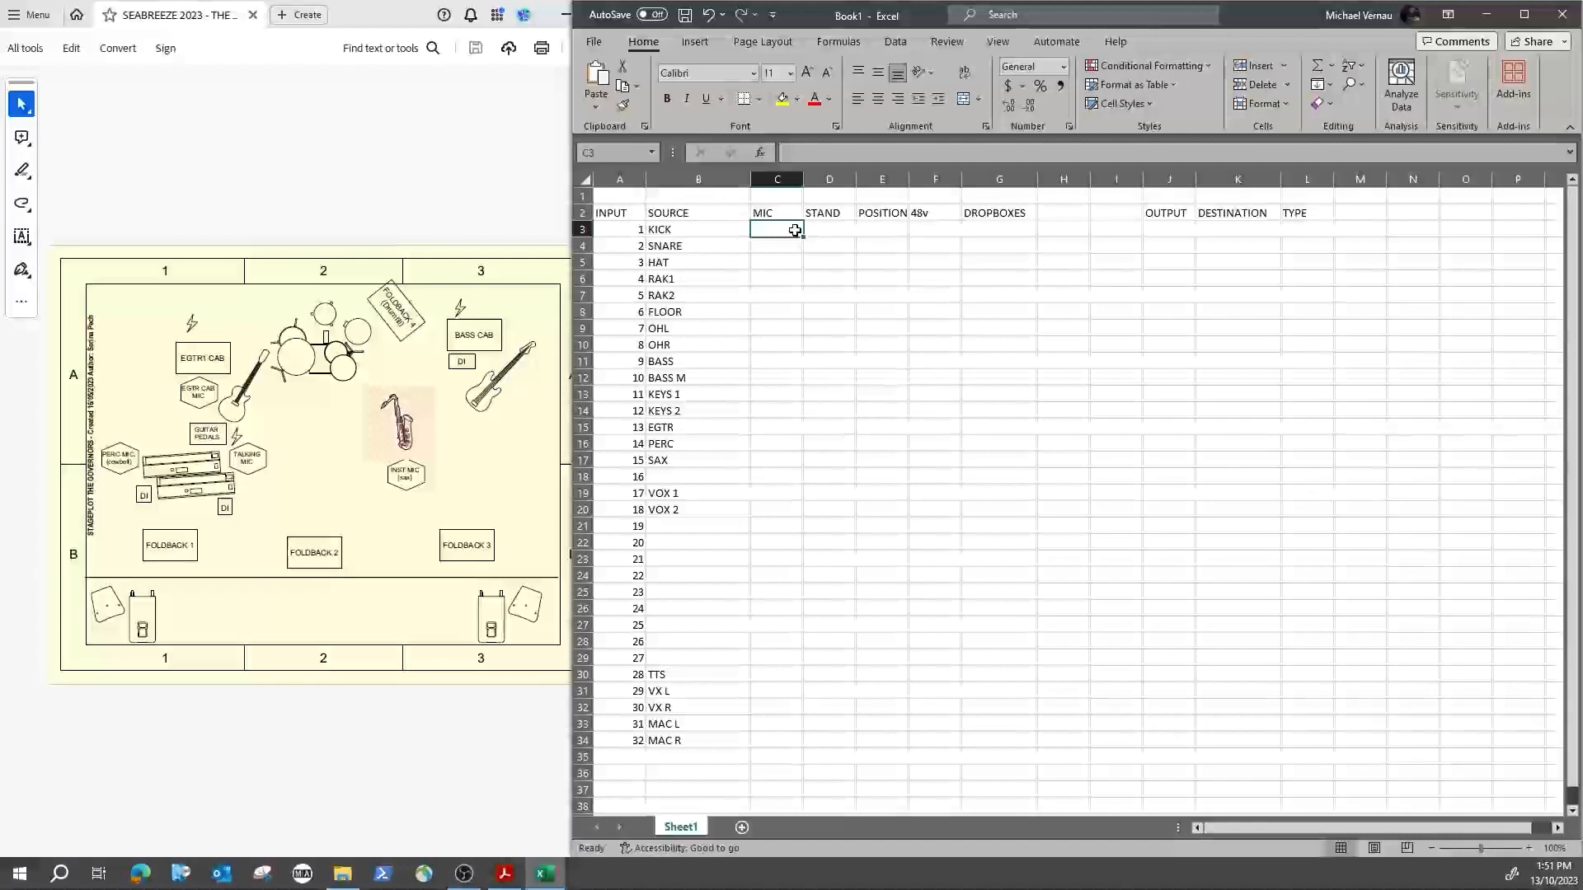
pyautogui.write('D6')
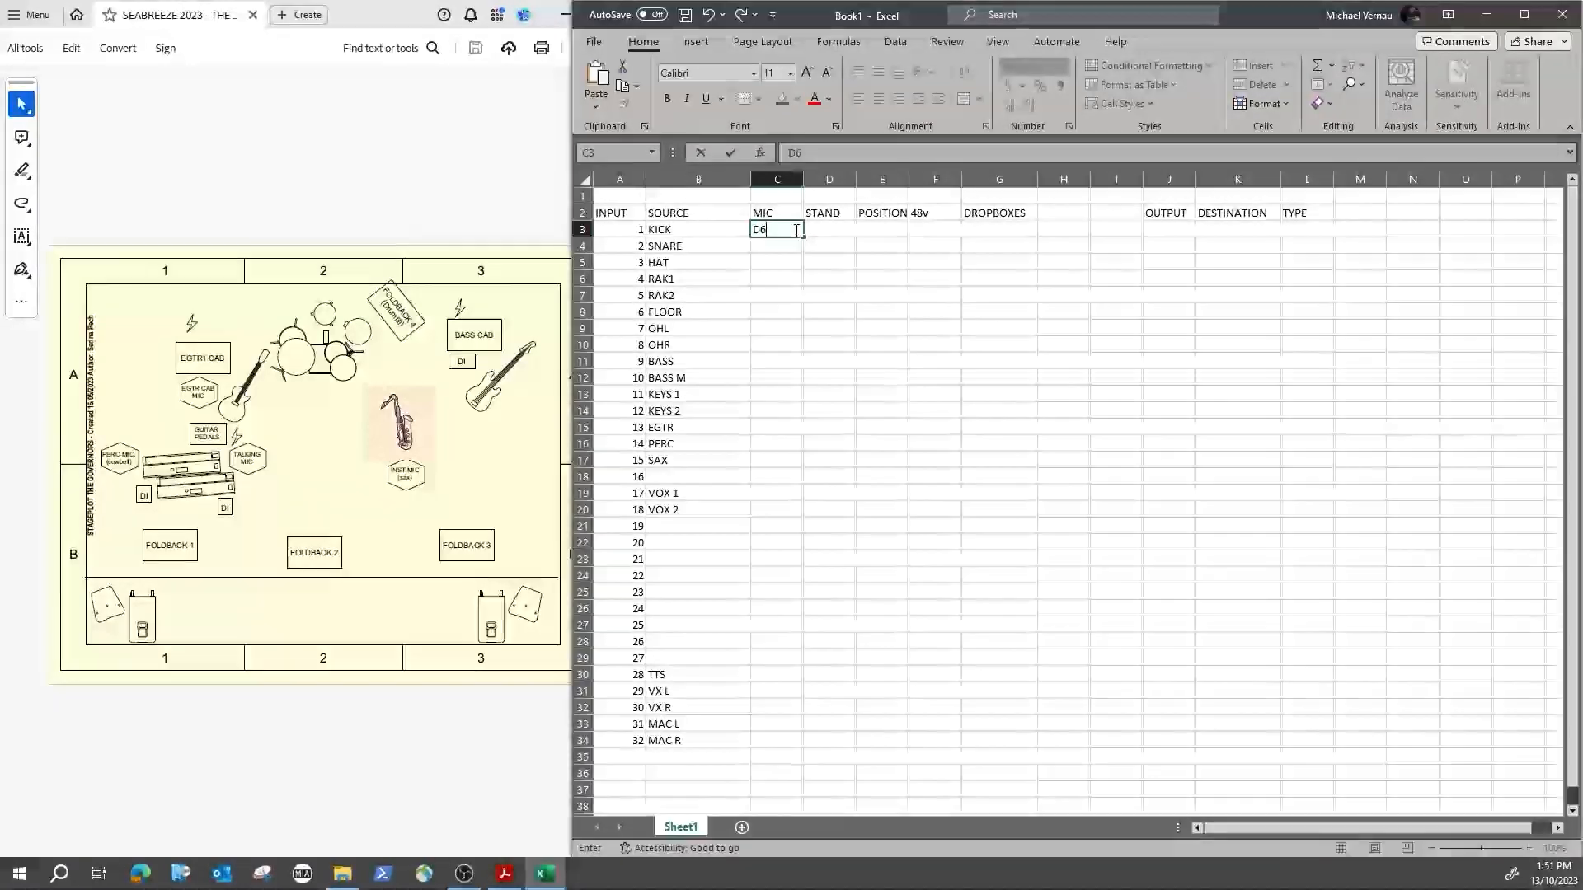
pyautogui.press('Return')
pyautogui.write('SM')
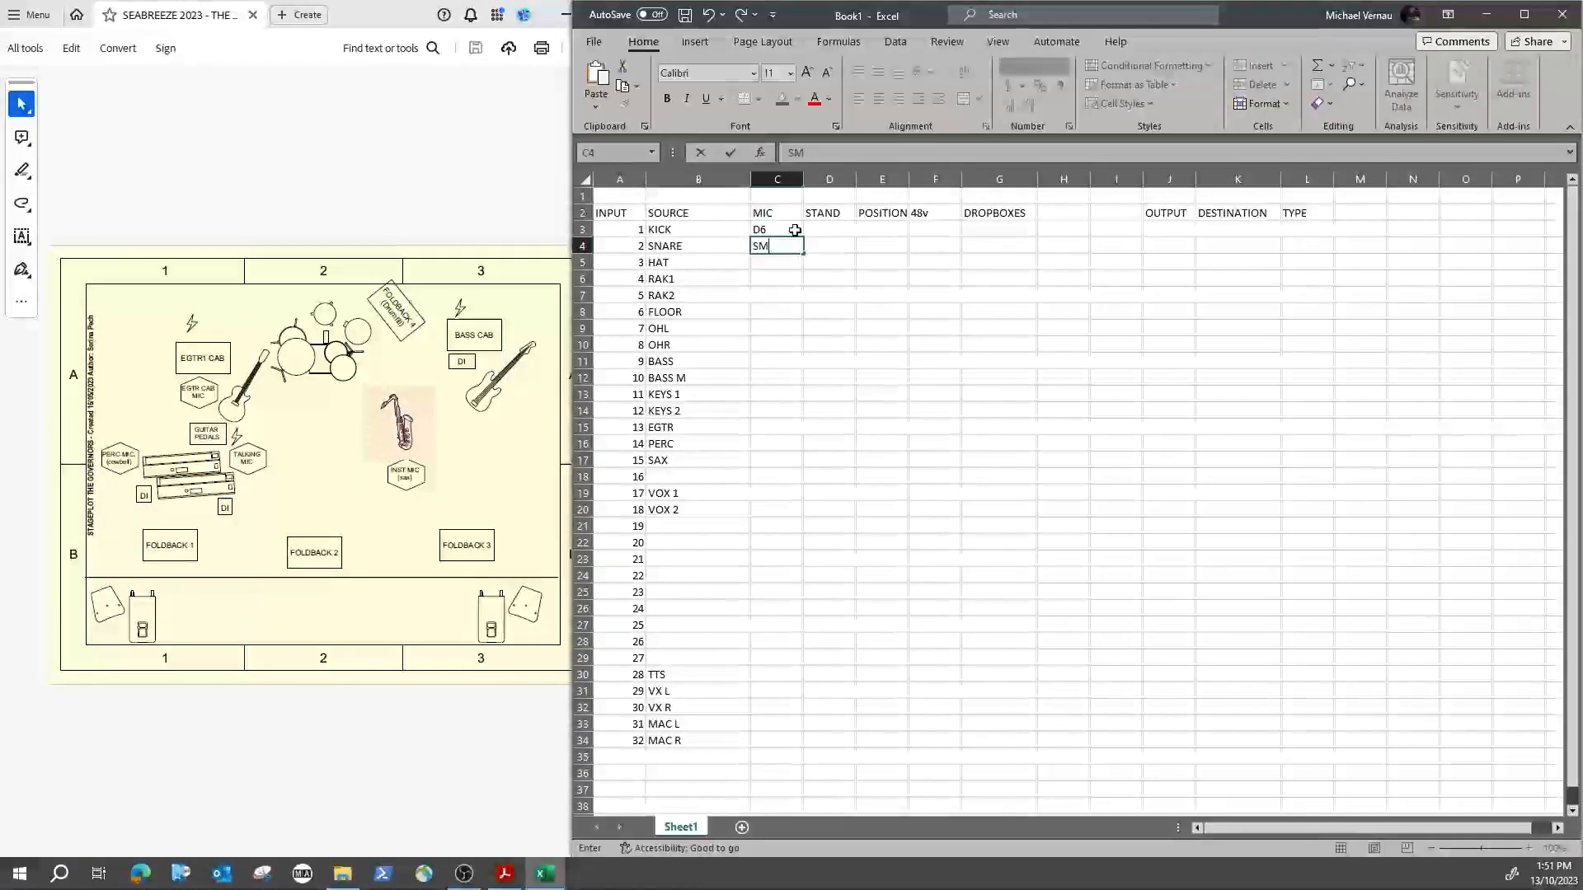
pyautogui.write('57')
pyautogui.press('Return')
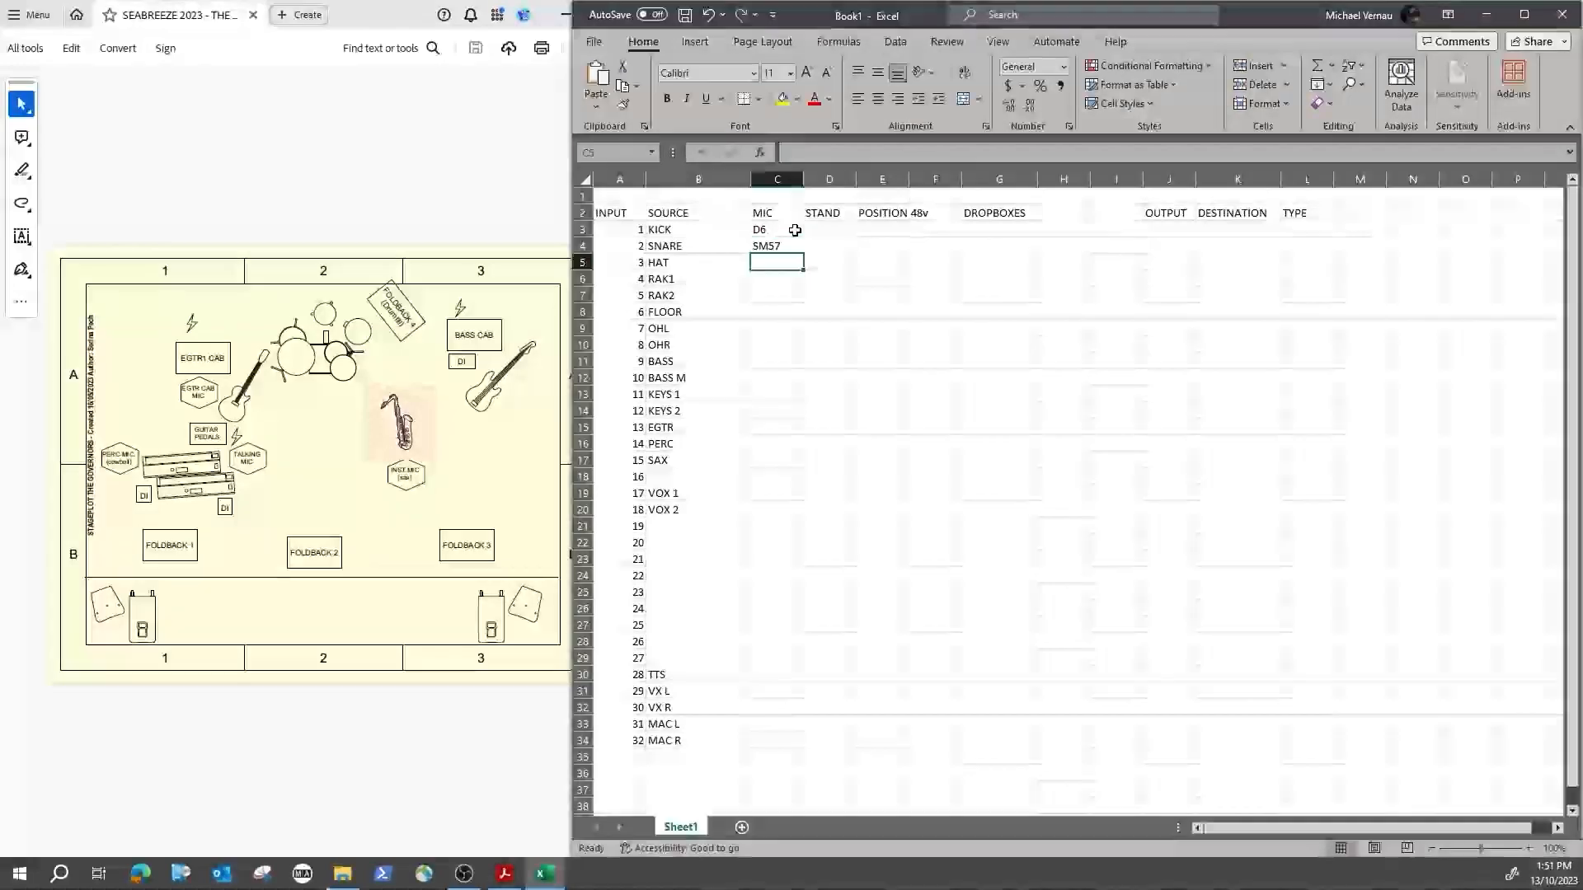
pyautogui.write('SM81')
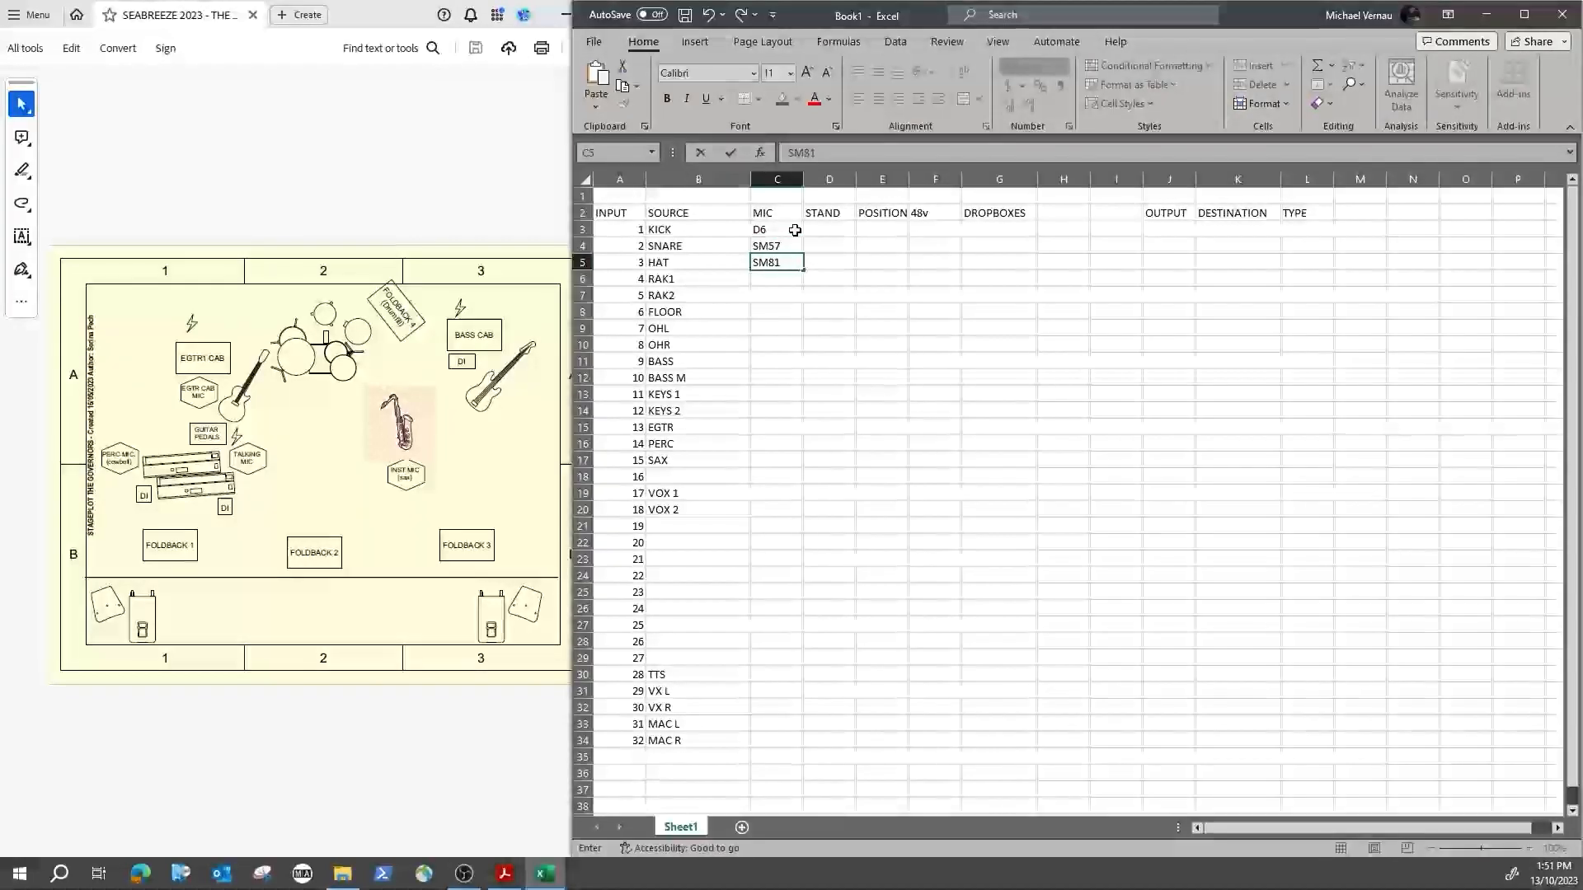
pyautogui.press('Return')
# Step: Enter E604 as the mic for RAK1, RAK2 and FLOOR in cells C6 to C8
pyautogui.write('E')
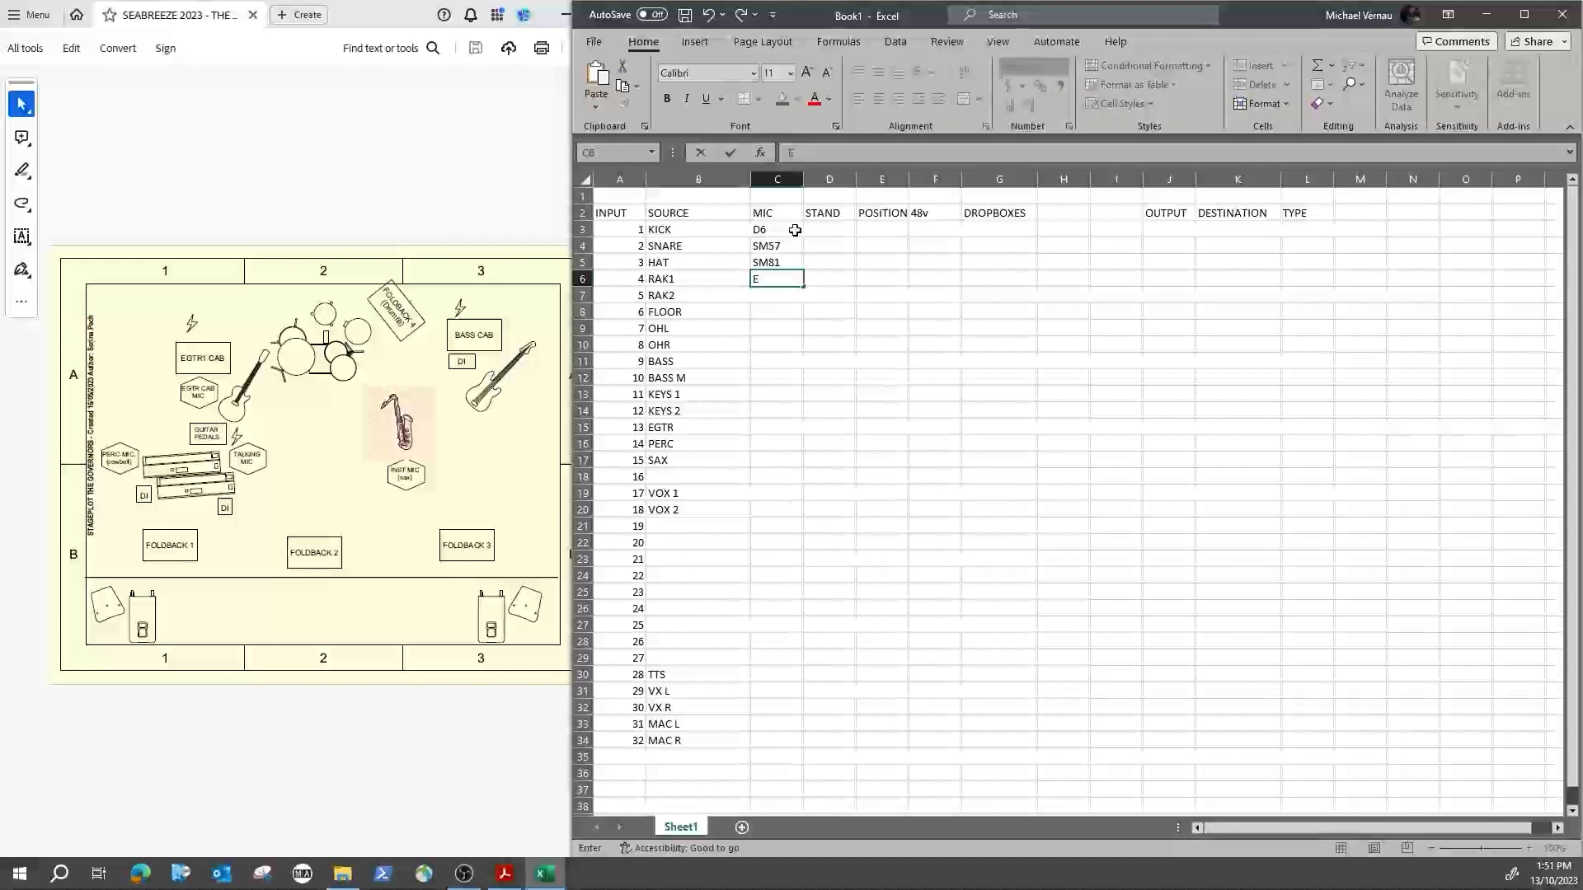
pyautogui.write('604')
pyautogui.press('Return')
pyautogui.write('E604')
pyautogui.press('Return')
pyautogui.write('E604')
pyautogui.press('Return')
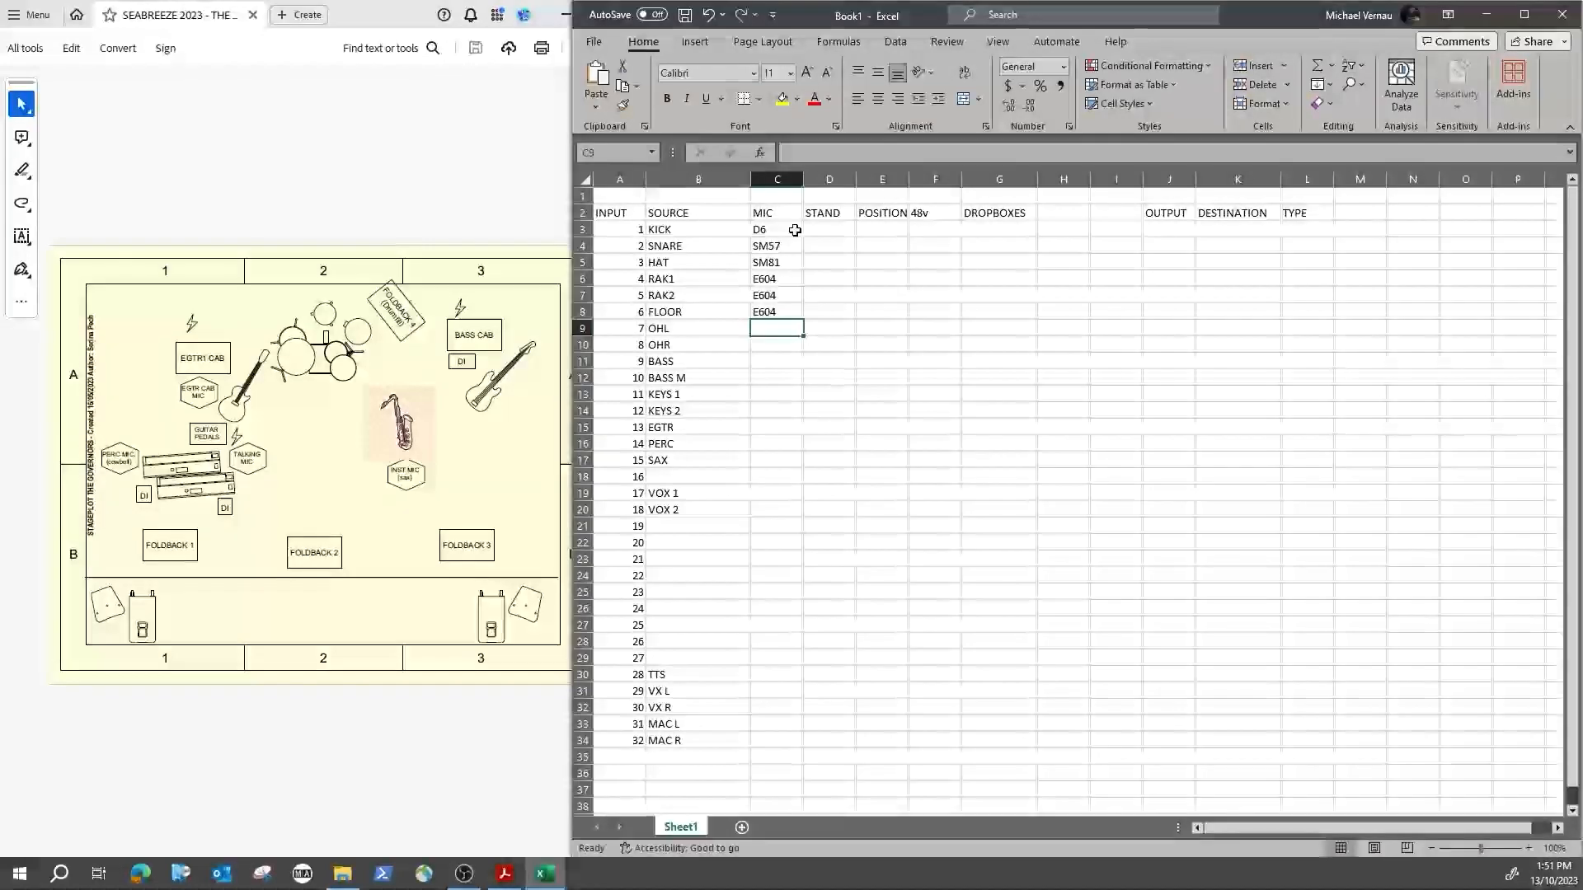
# Step: Enter SM81 as the mic for the overheads OHL and OHR in cells C9 and C10
pyautogui.write('SM81')
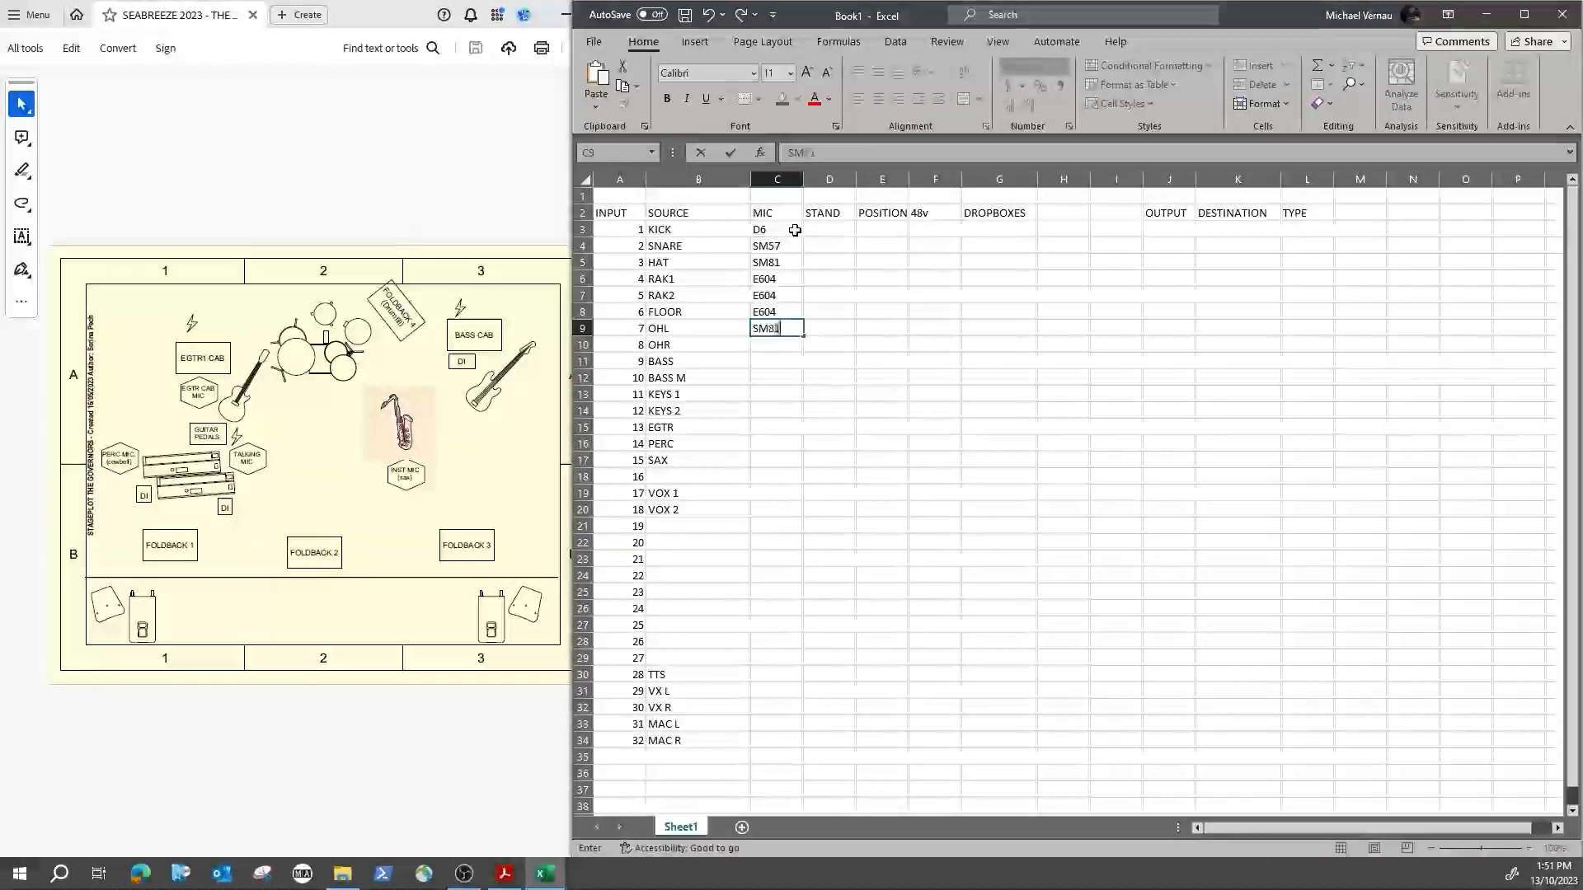
pyautogui.press('Return')
pyautogui.write('SM81')
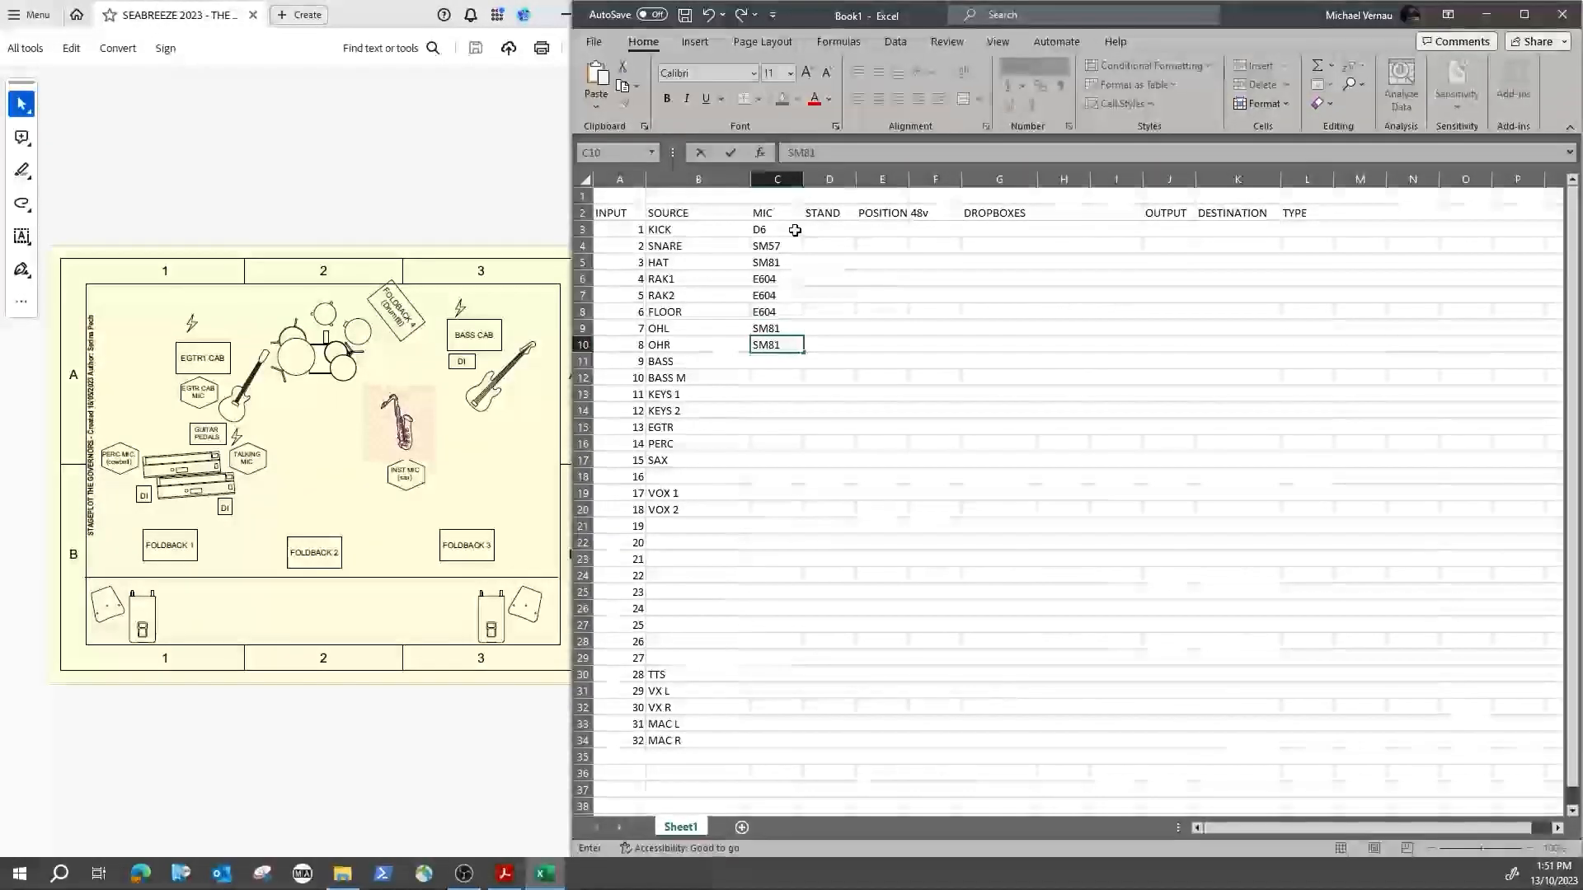
pyautogui.press('Return')
# Step: Enter DI for BASS in cell C11 and SM57 for BASS M in cell C12
pyautogui.write('D6')
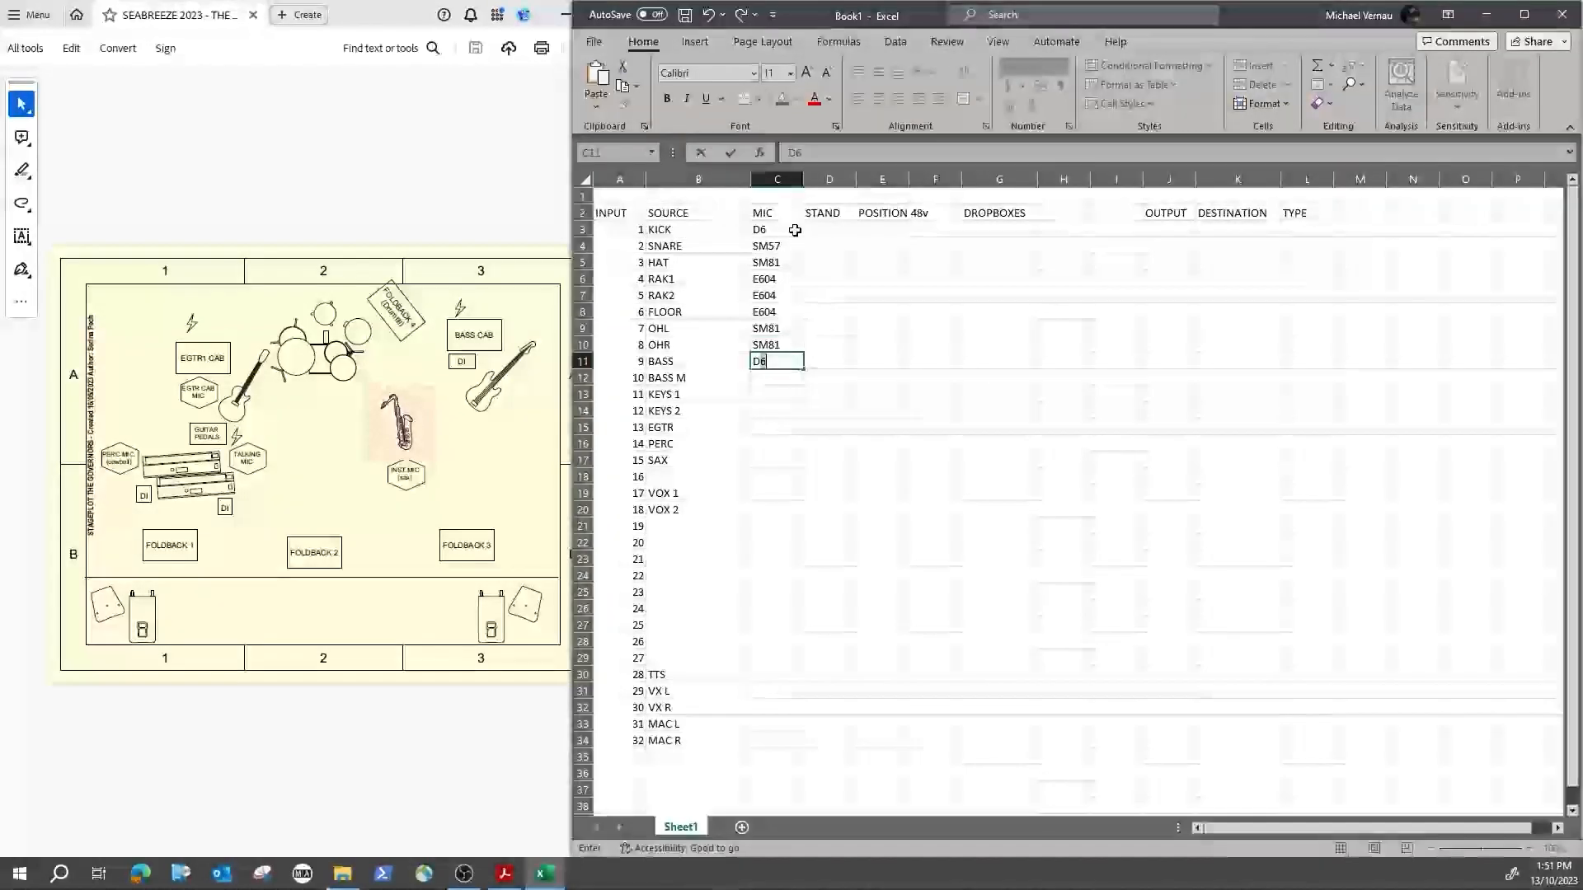
pyautogui.press('Return')
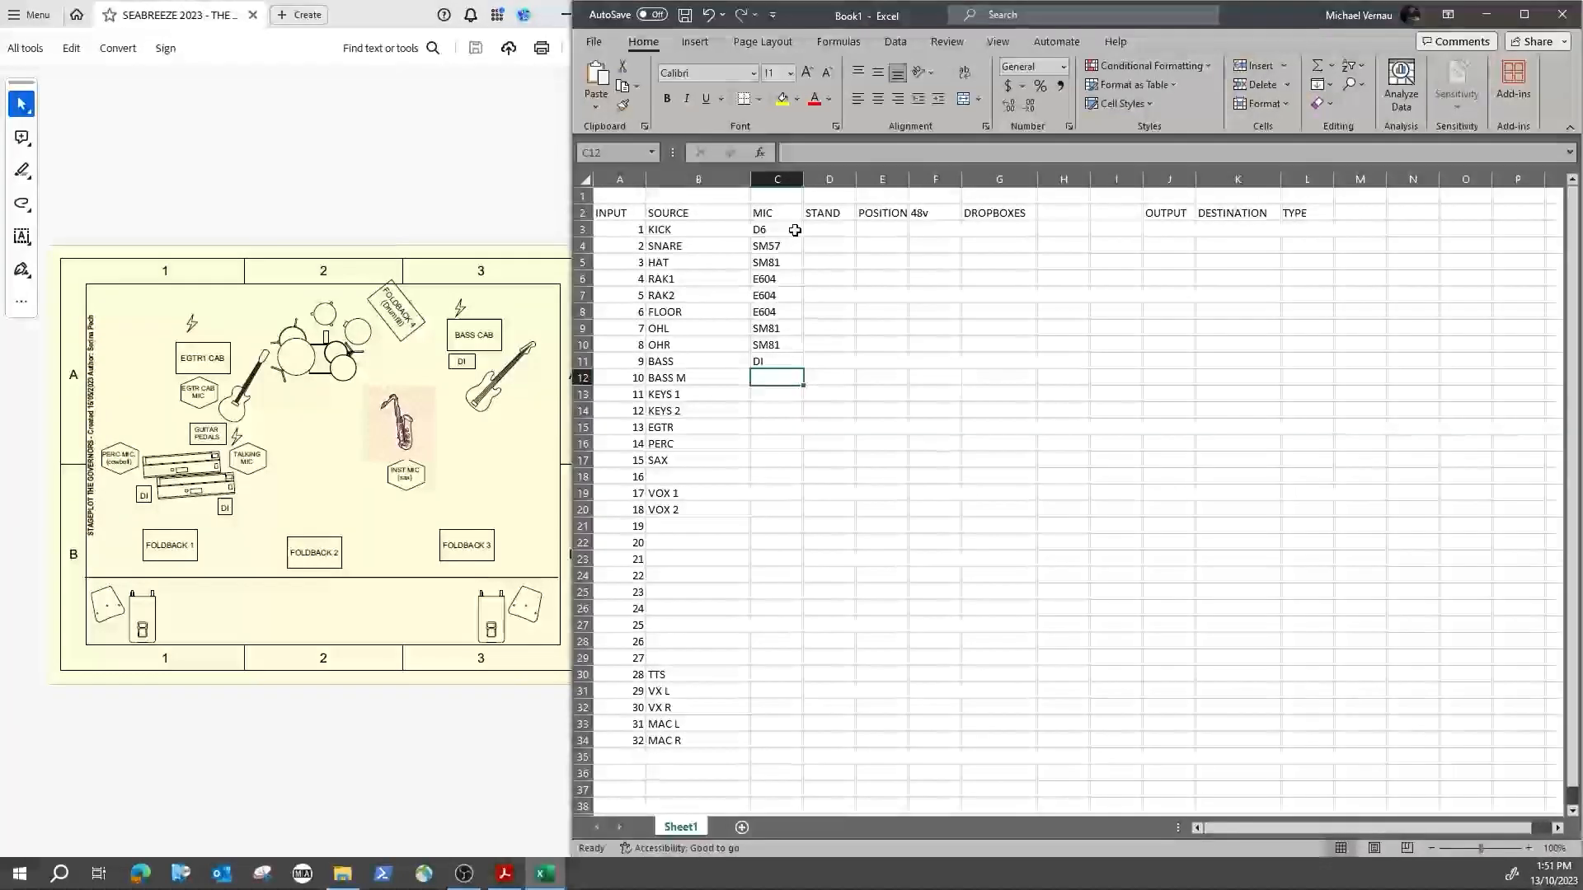
pyautogui.write('SM57')
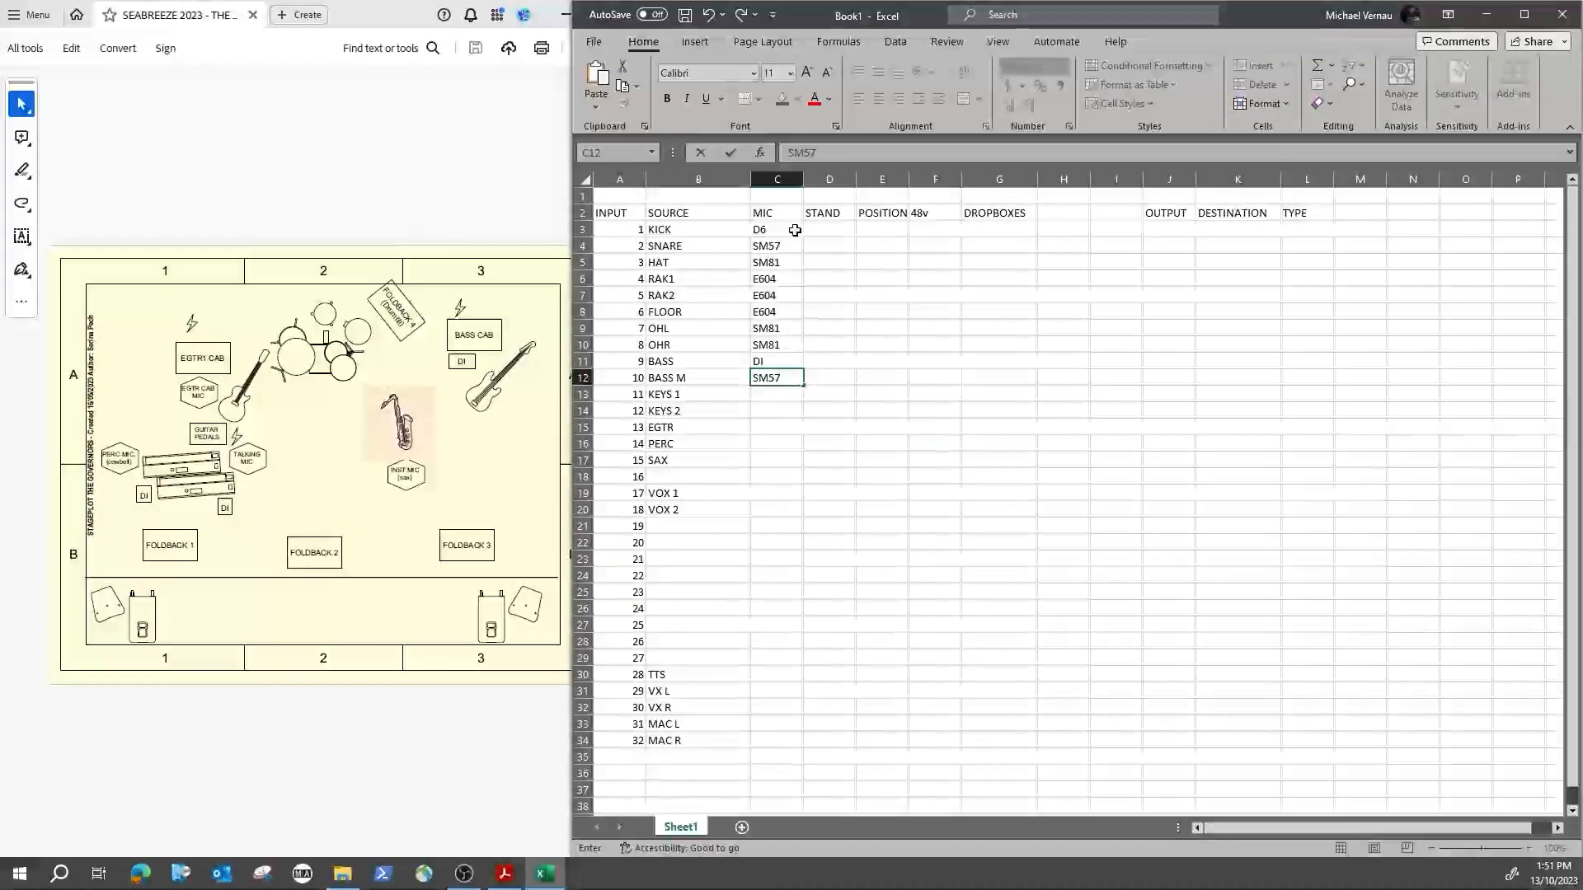
pyautogui.press('Return')
# Step: Enter DI as the mic type for KEYS 1 and KEYS 2 in cells C13 and C14
pyautogui.write('DI')
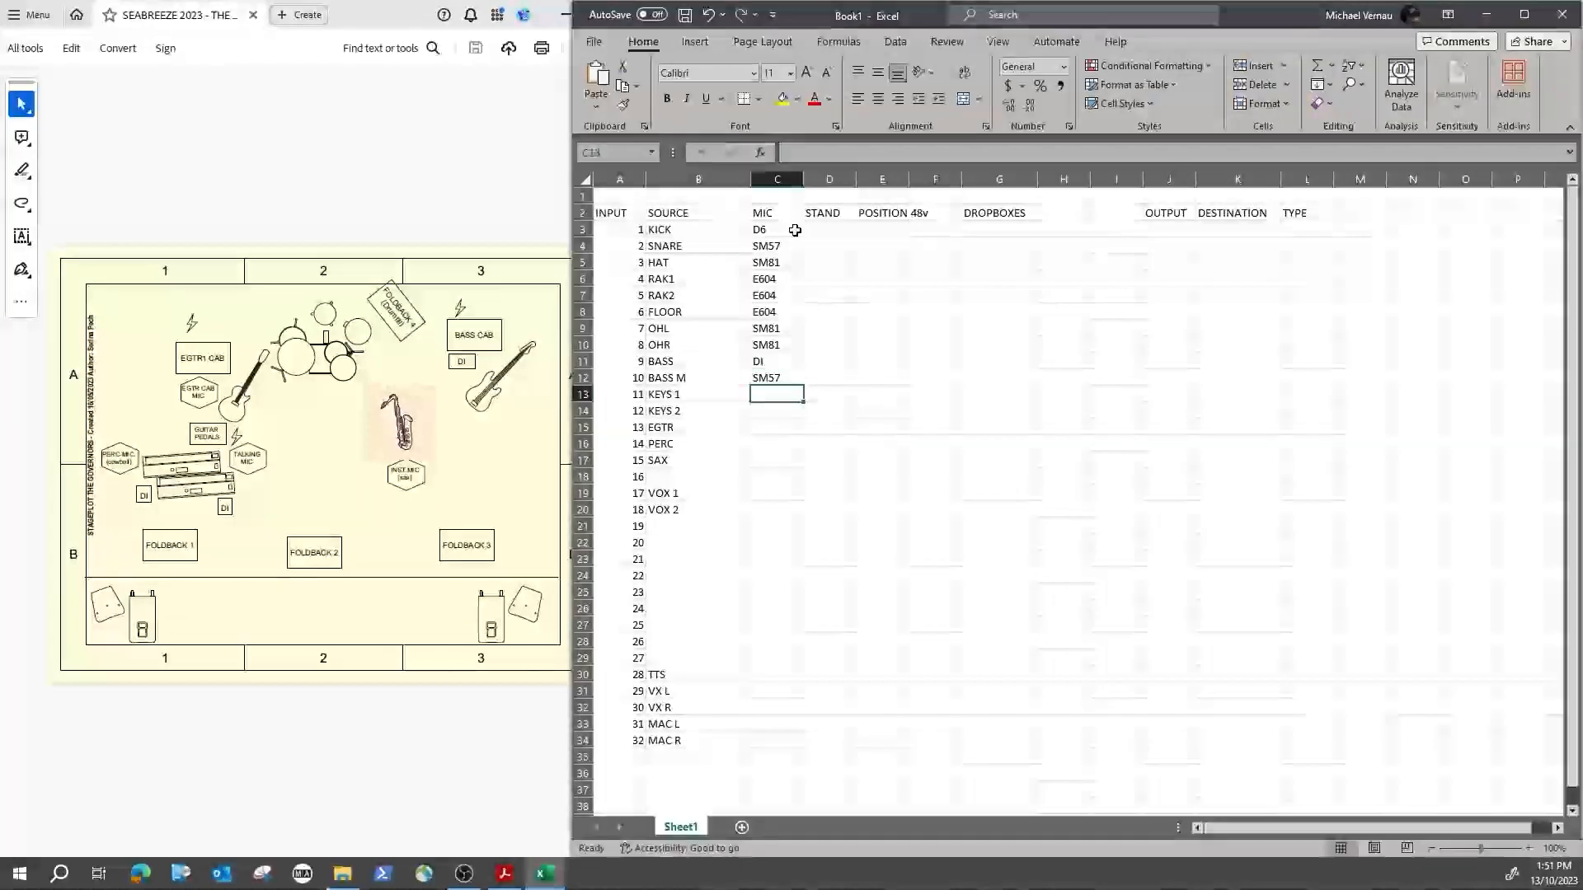
pyautogui.press('Return')
pyautogui.write('DI')
pyautogui.press('Return')
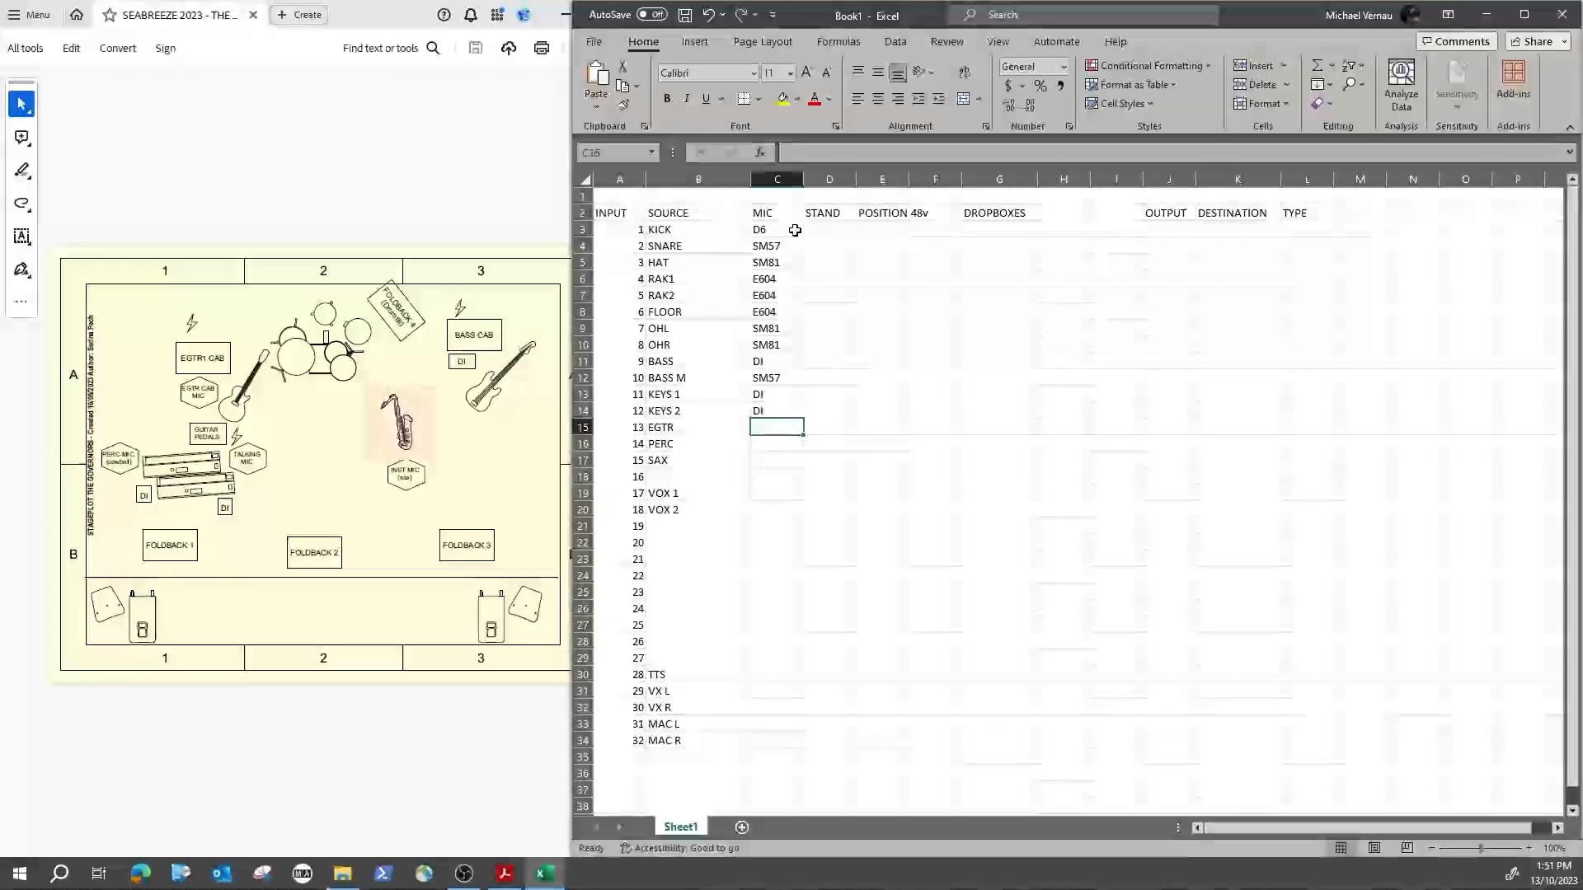
# Step: Enter E906 as the mic for EGTR in C15 and B57 for PERC and SAX in C16 and C17
pyautogui.write('E906')
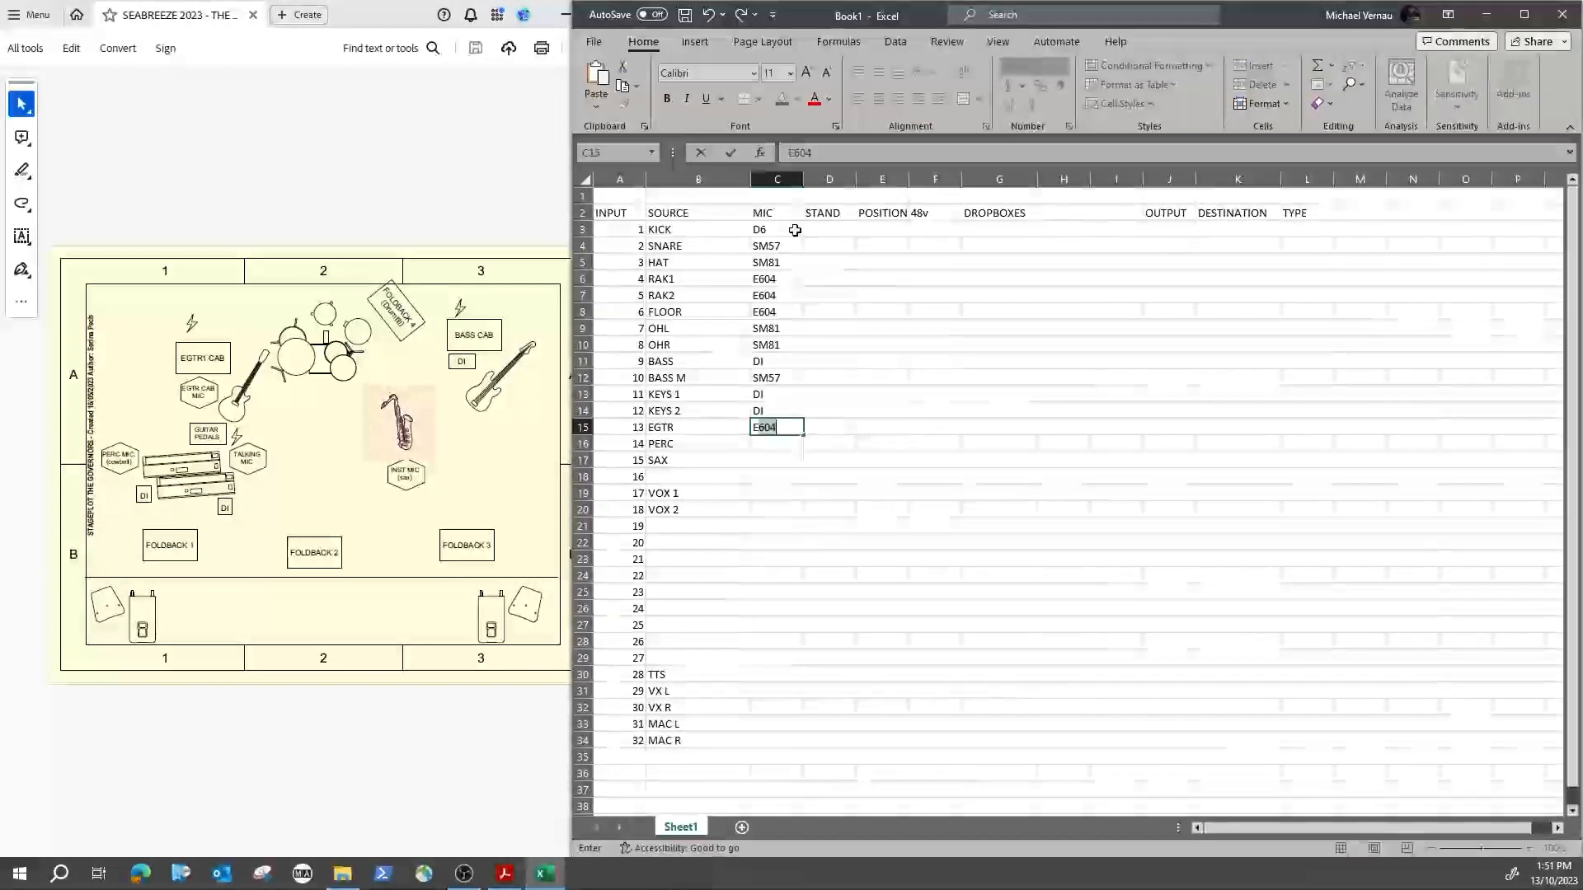
pyautogui.press('Return')
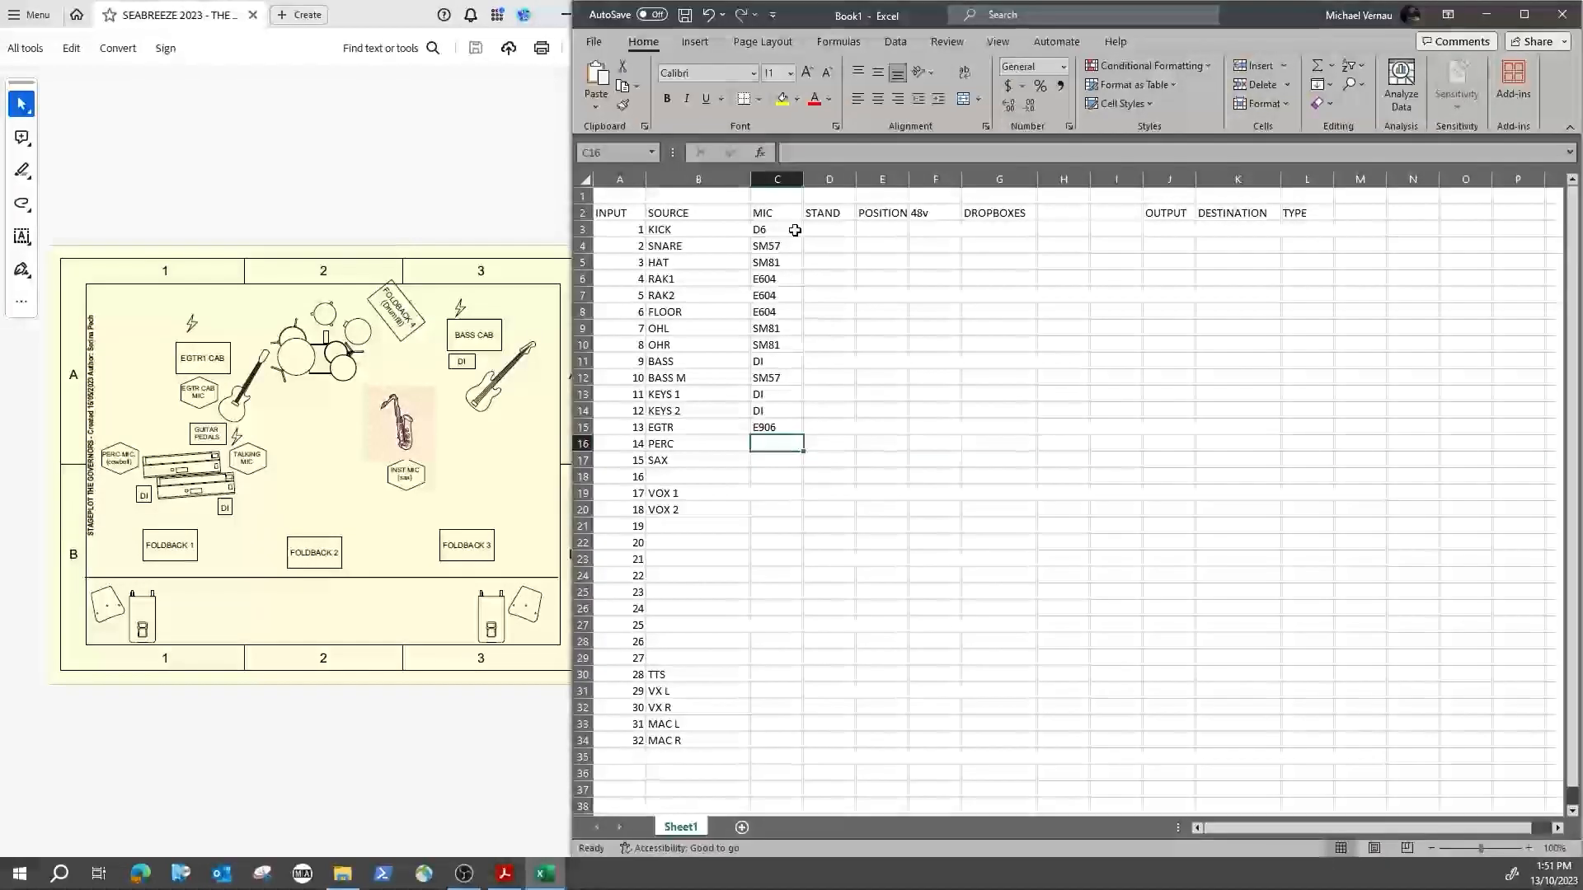
pyautogui.write('B57')
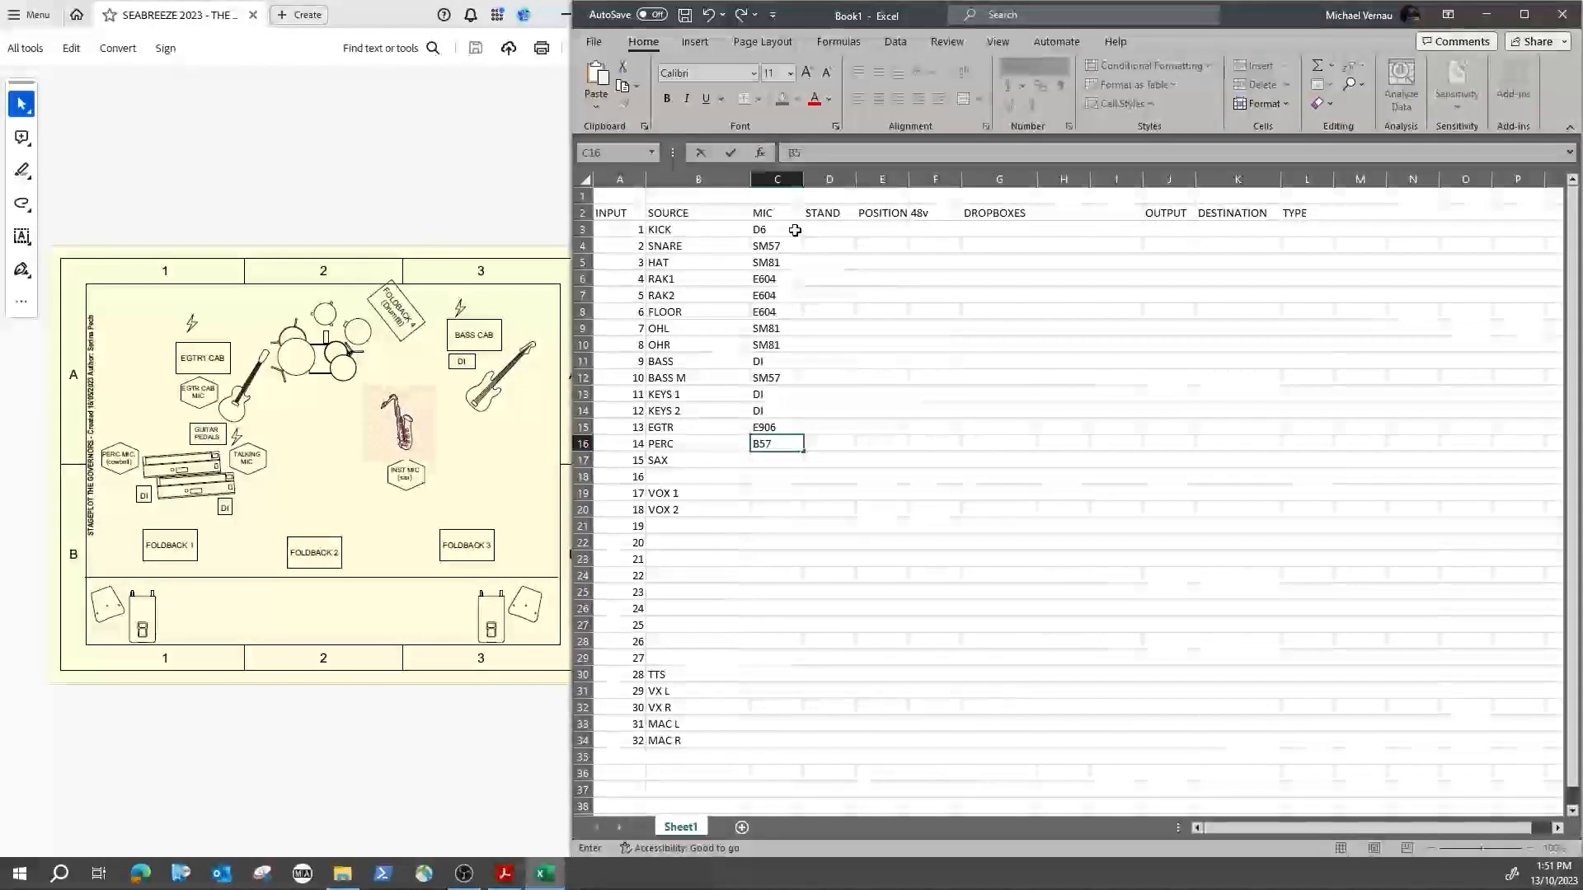
pyautogui.press('Return')
pyautogui.write('B57')
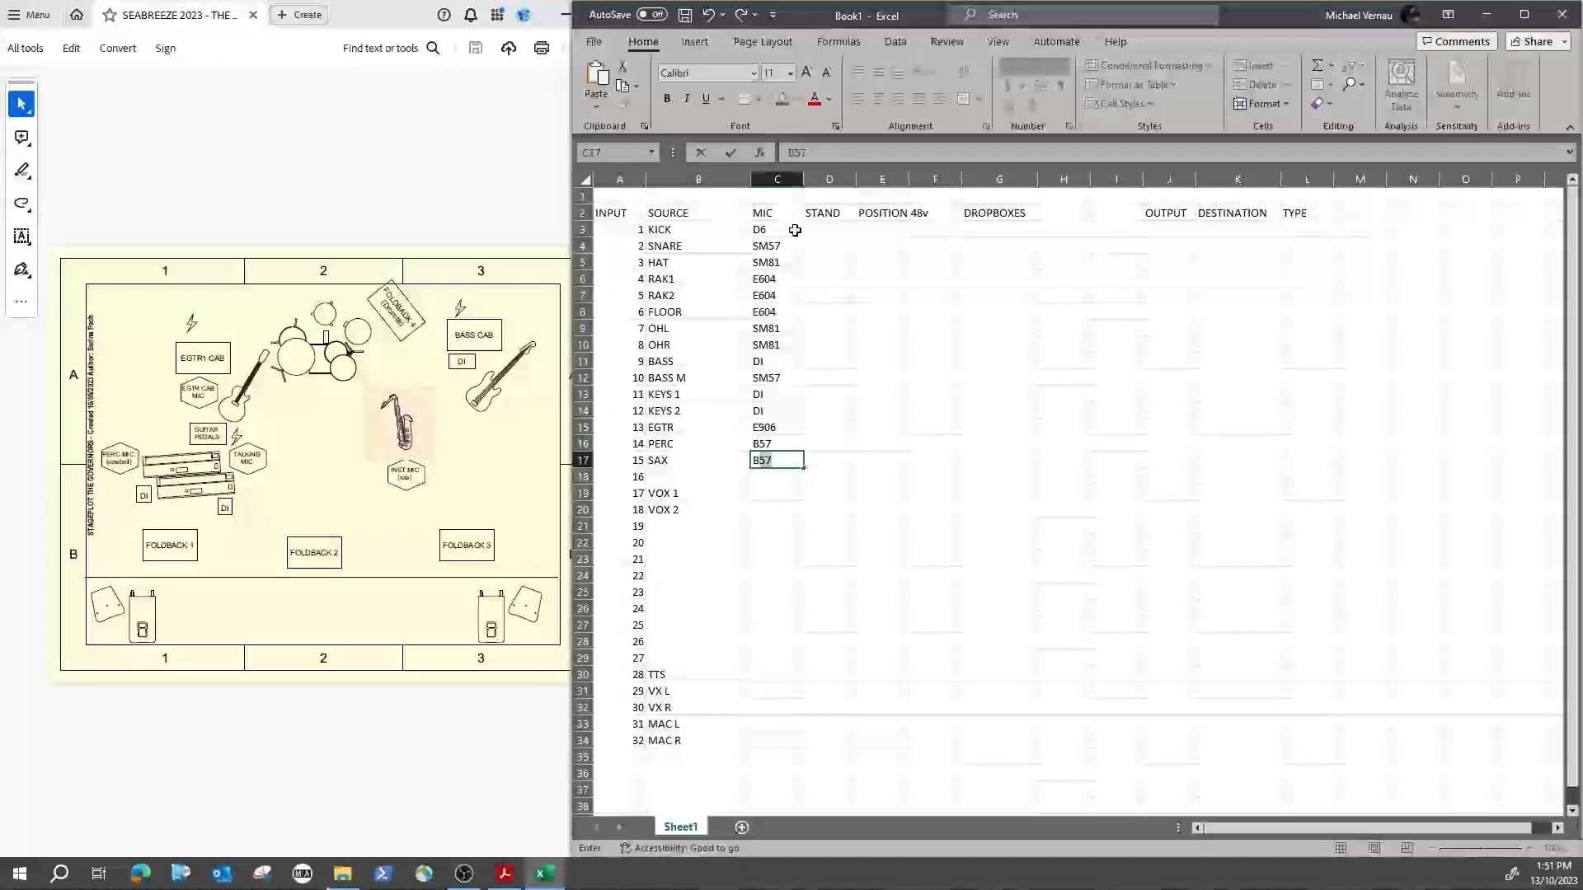
pyautogui.press('Return')
# Step: Enter the mics SM58 for VOX 1 in cell C19 and B58 for VOX 2 in cell C20
pyautogui.press('Return')
pyautogui.press('Return')
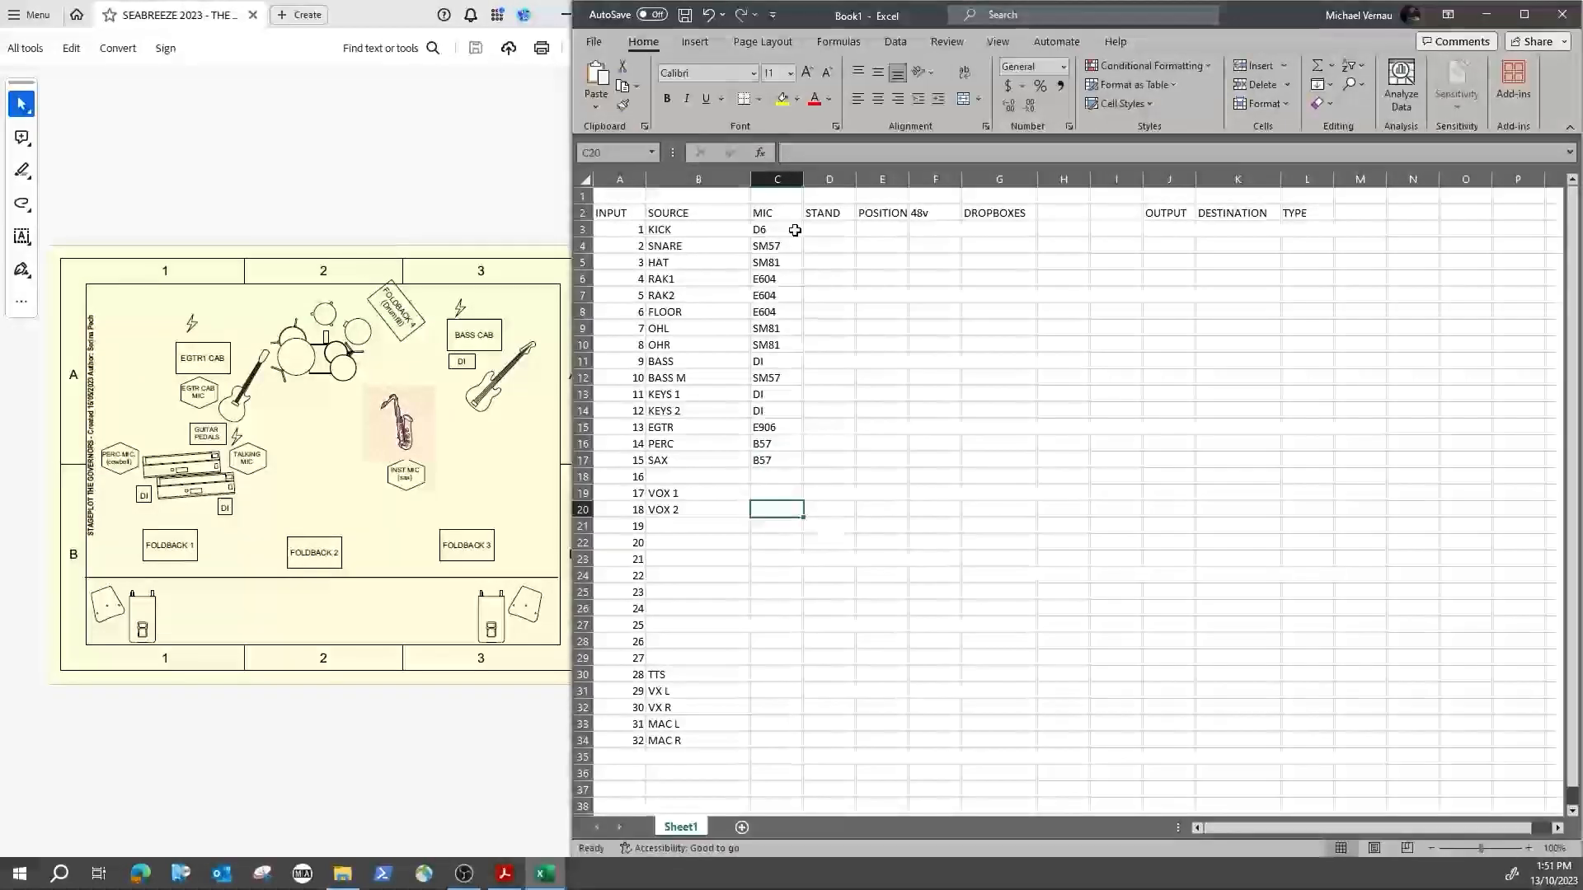
pyautogui.press('Up')
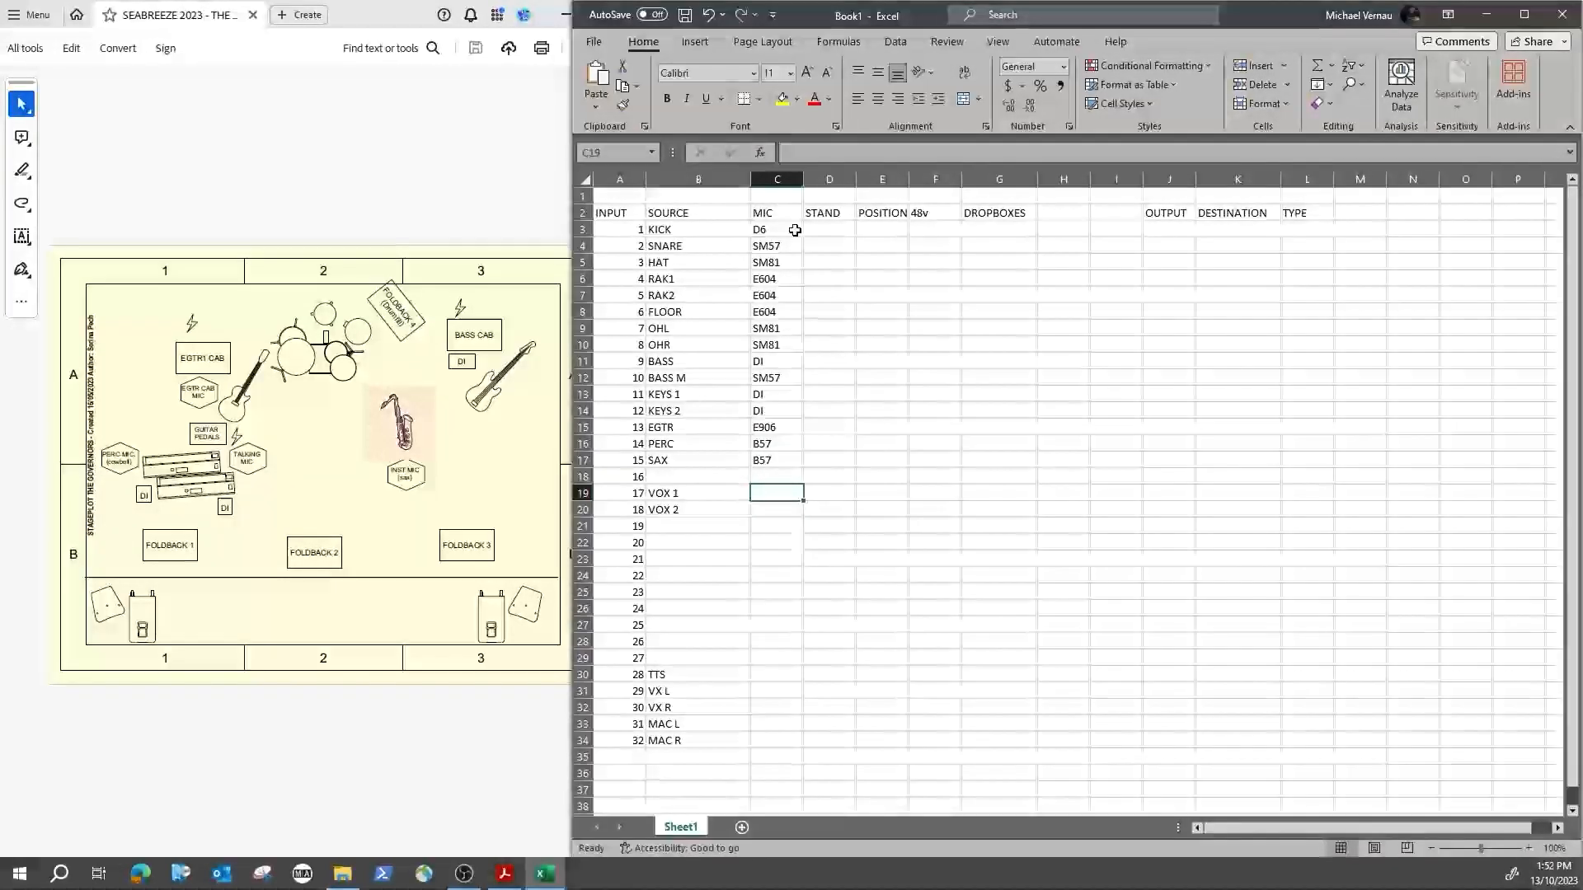
pyautogui.write('SM58')
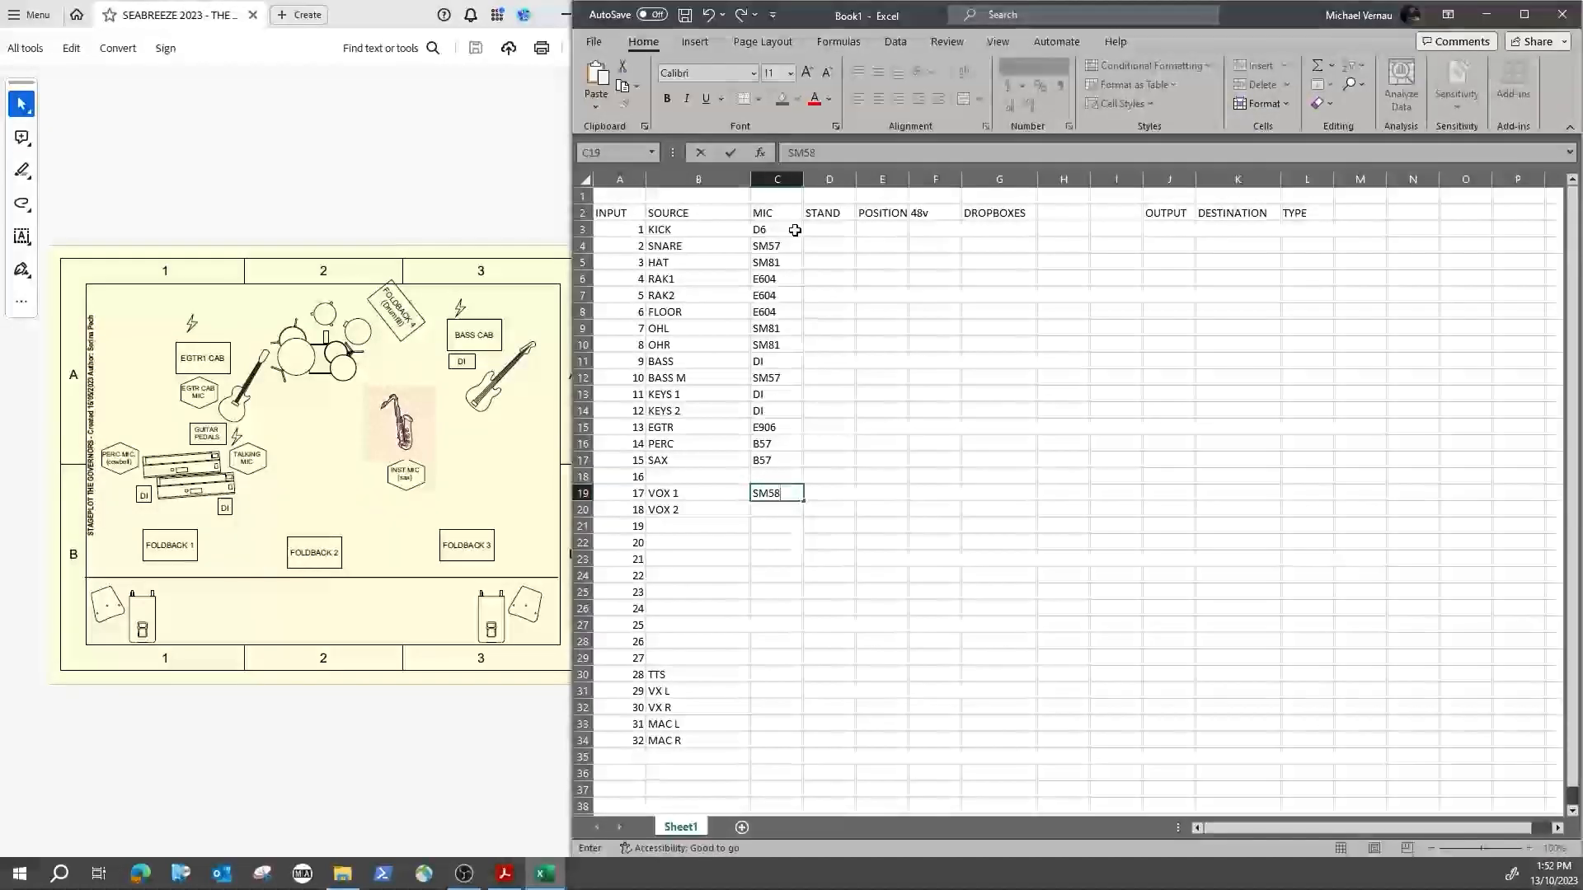
pyautogui.press('Return')
pyautogui.write('B58')
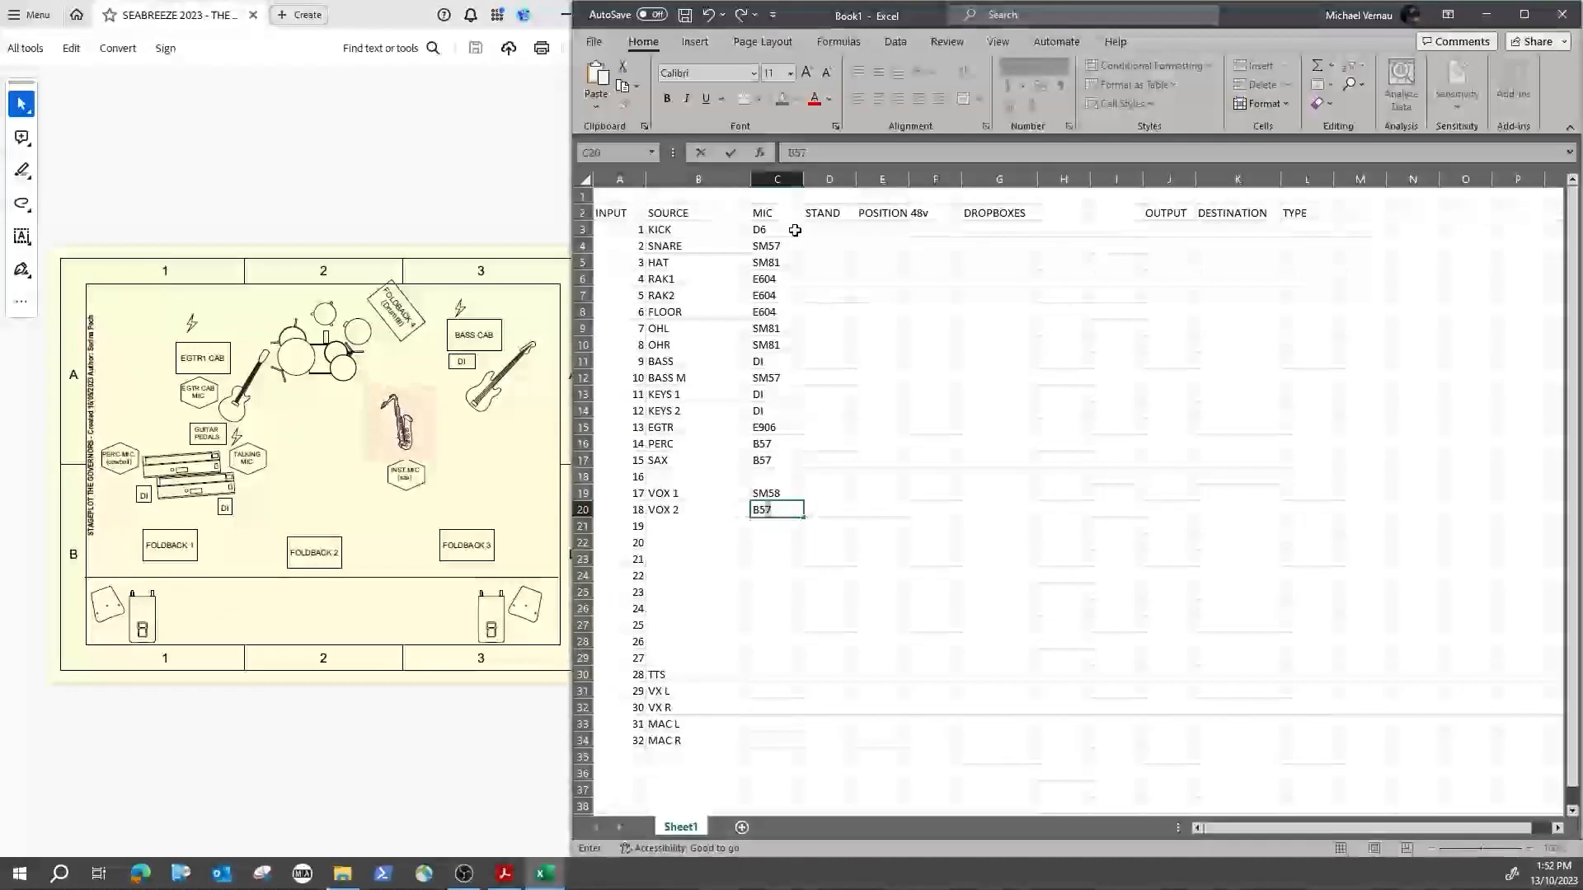
pyautogui.press('Return')
# Step: Enter SM58S as the mic for the TTS input in cell C30
pyautogui.press('Down')
pyautogui.press('Down')
pyautogui.press('Down')
pyautogui.press('Down')
pyautogui.press('Down')
pyautogui.press('Down')
pyautogui.press('Down')
pyautogui.press('Down')
pyautogui.press('Down')
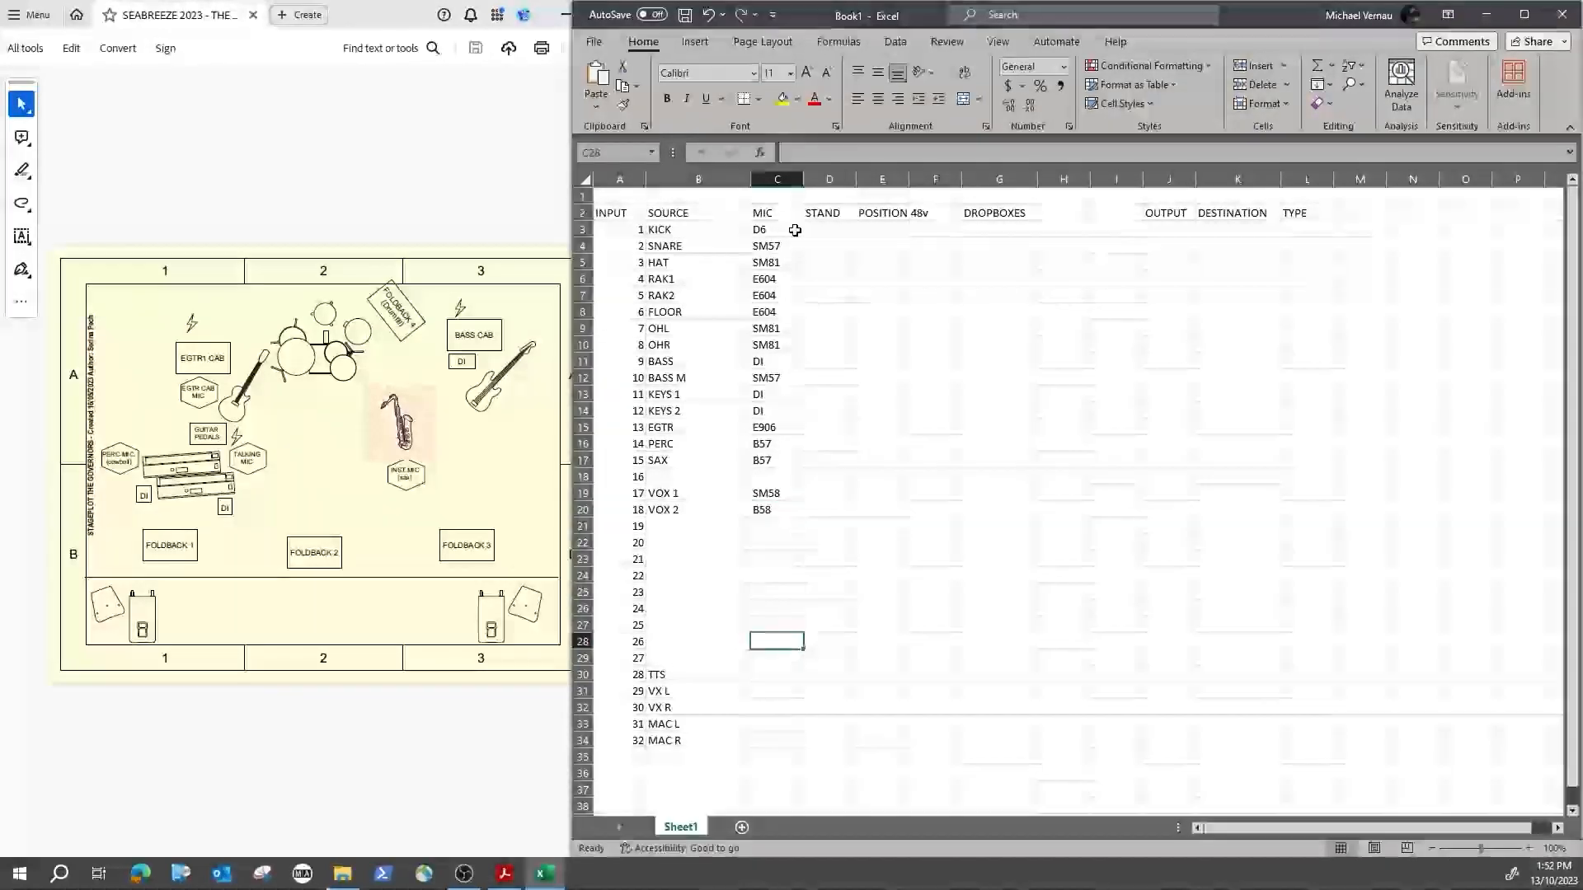
pyautogui.write('SM')
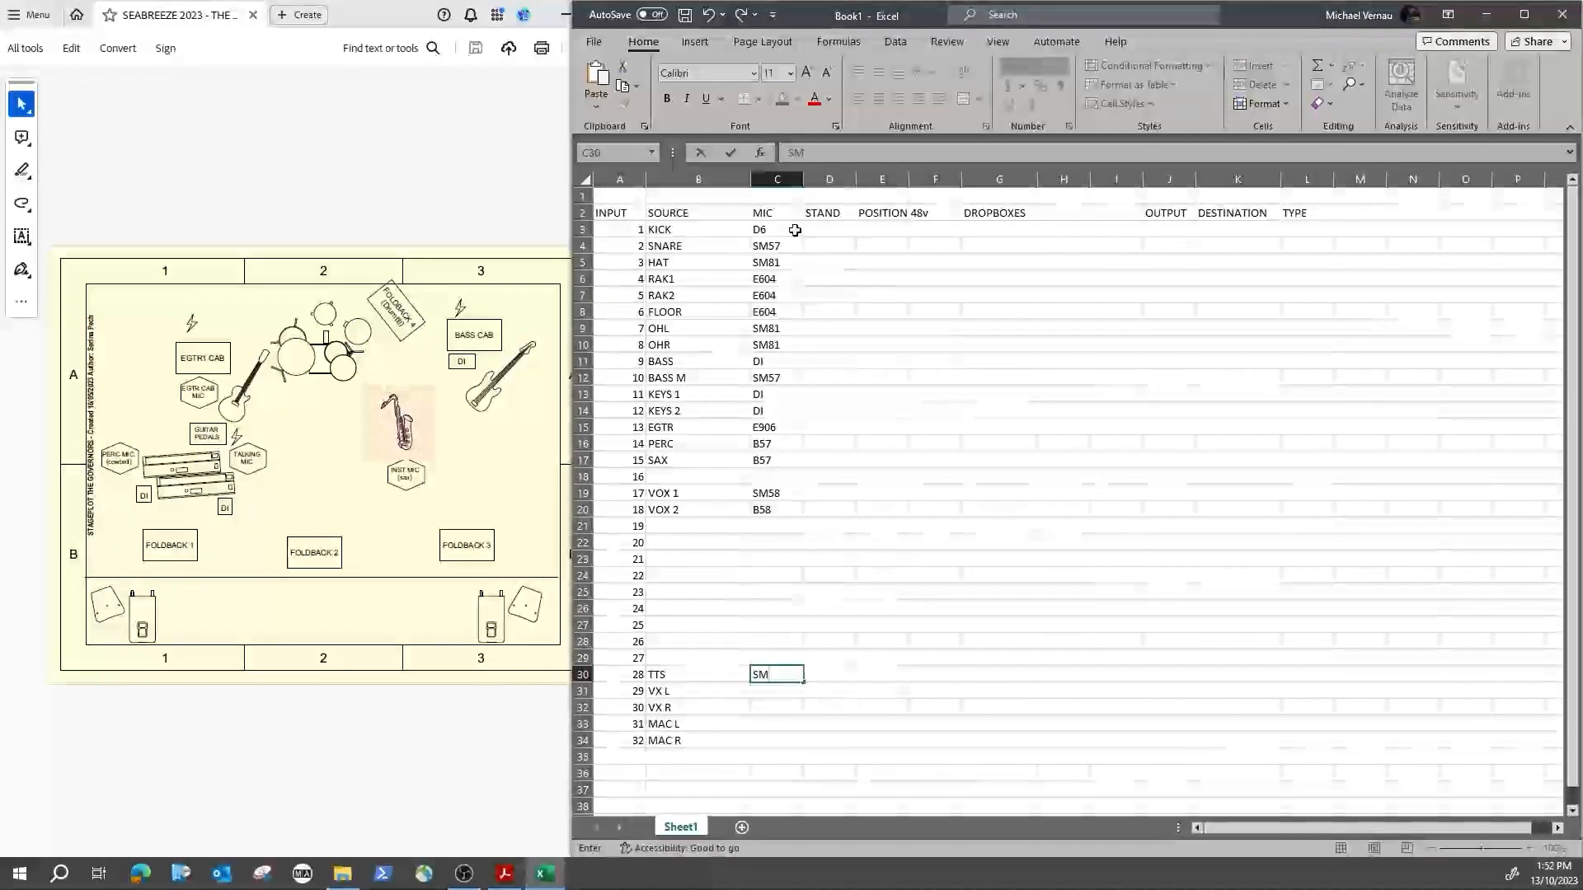
pyautogui.write('58S')
pyautogui.press('Return')
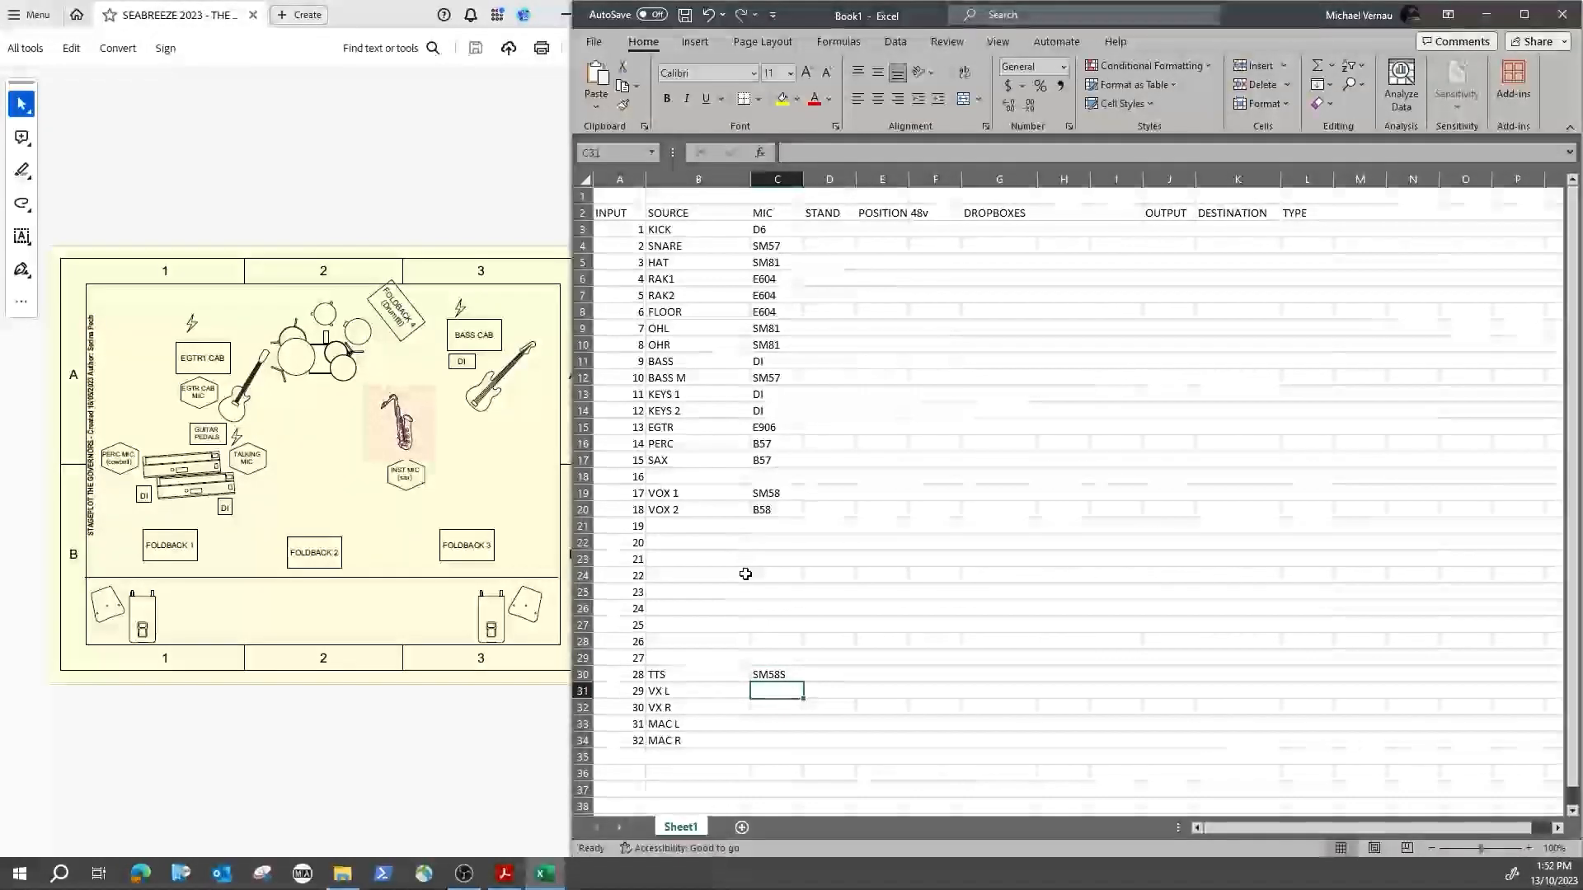
# Step: Enter DI as the mic type for VX L, VX R, MAC L and MAC R in cells C31 to C34
pyautogui.write('DI')
pyautogui.press('Return')
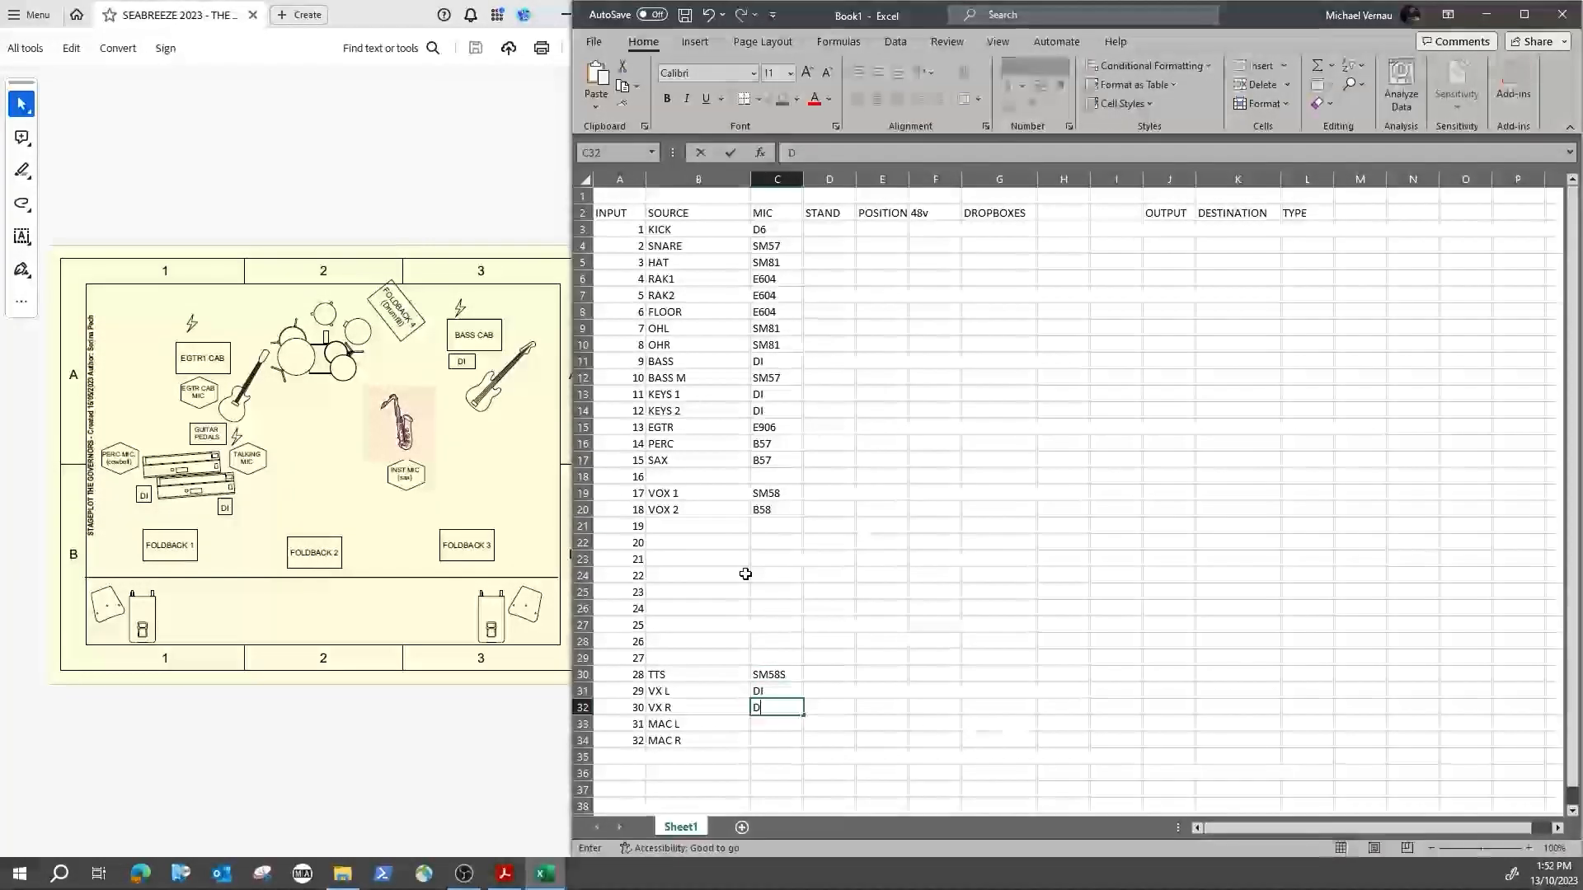
pyautogui.write('DI')
pyautogui.press('Return')
pyautogui.write('DI')
pyautogui.press('Return')
pyautogui.write('DI')
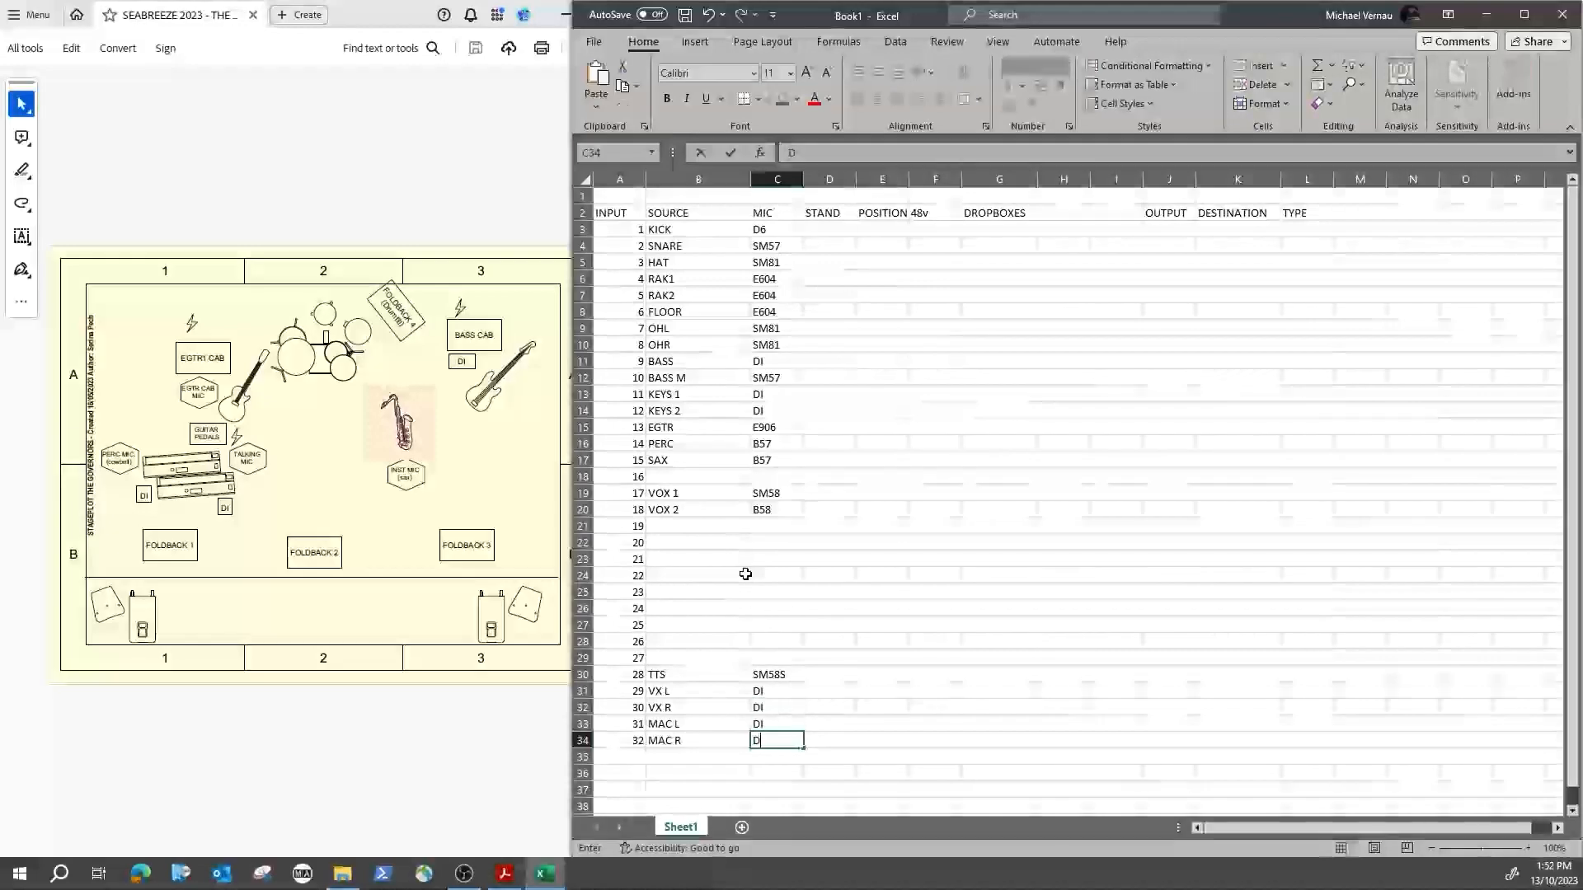
pyautogui.press('Return')
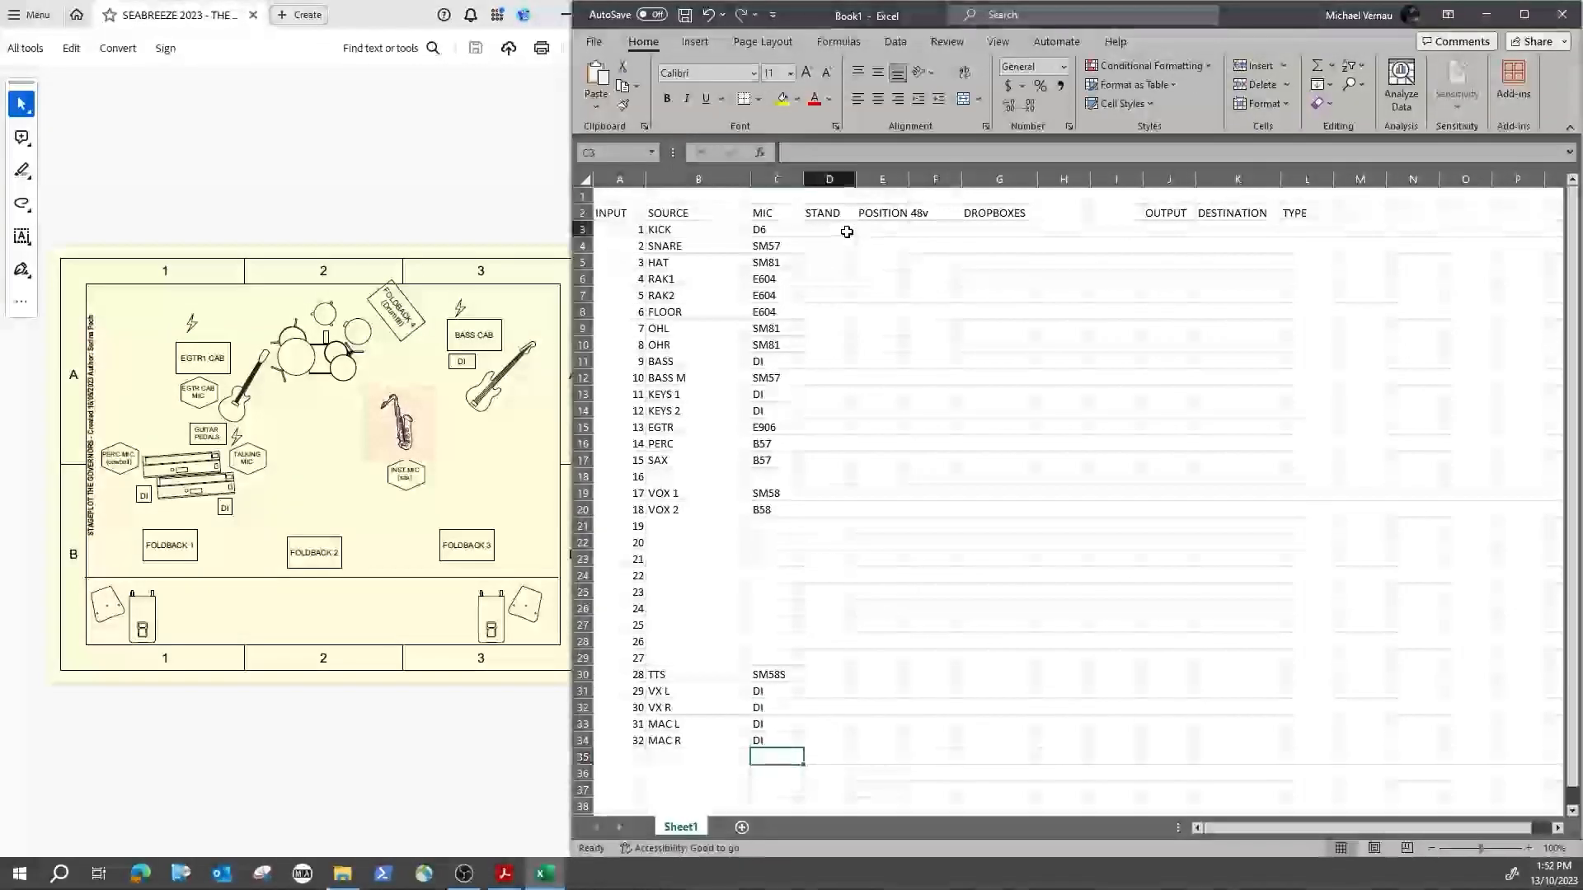
# Step: Enter the stands SB for KICK, CLAMP for SNARE and TB for HAT in cells D3 to D5
pyautogui.click(847, 232)
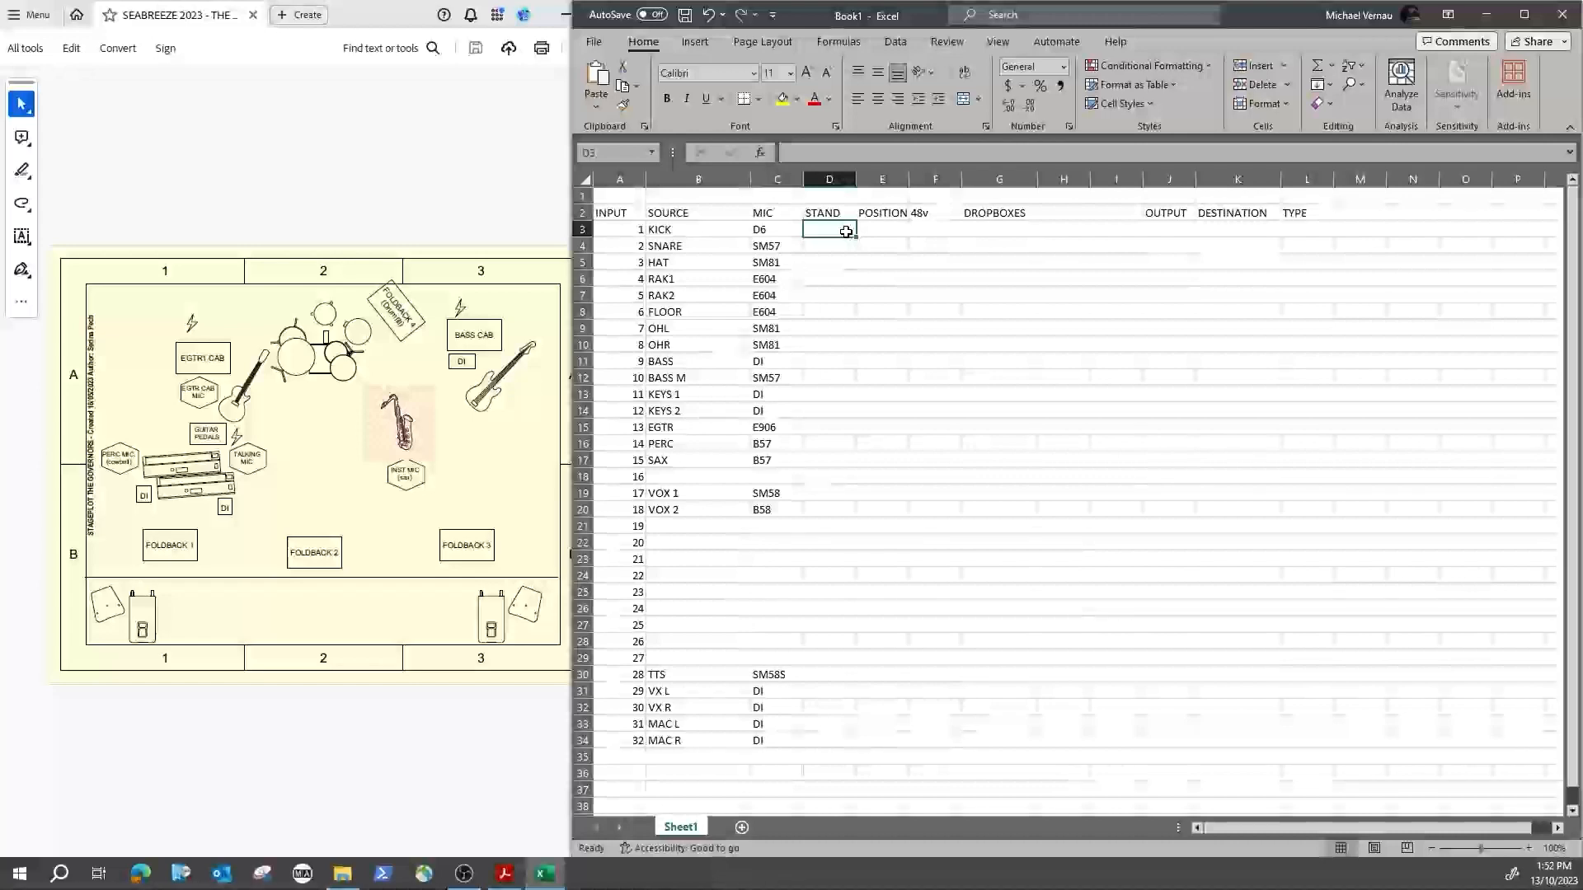
pyautogui.write('SB')
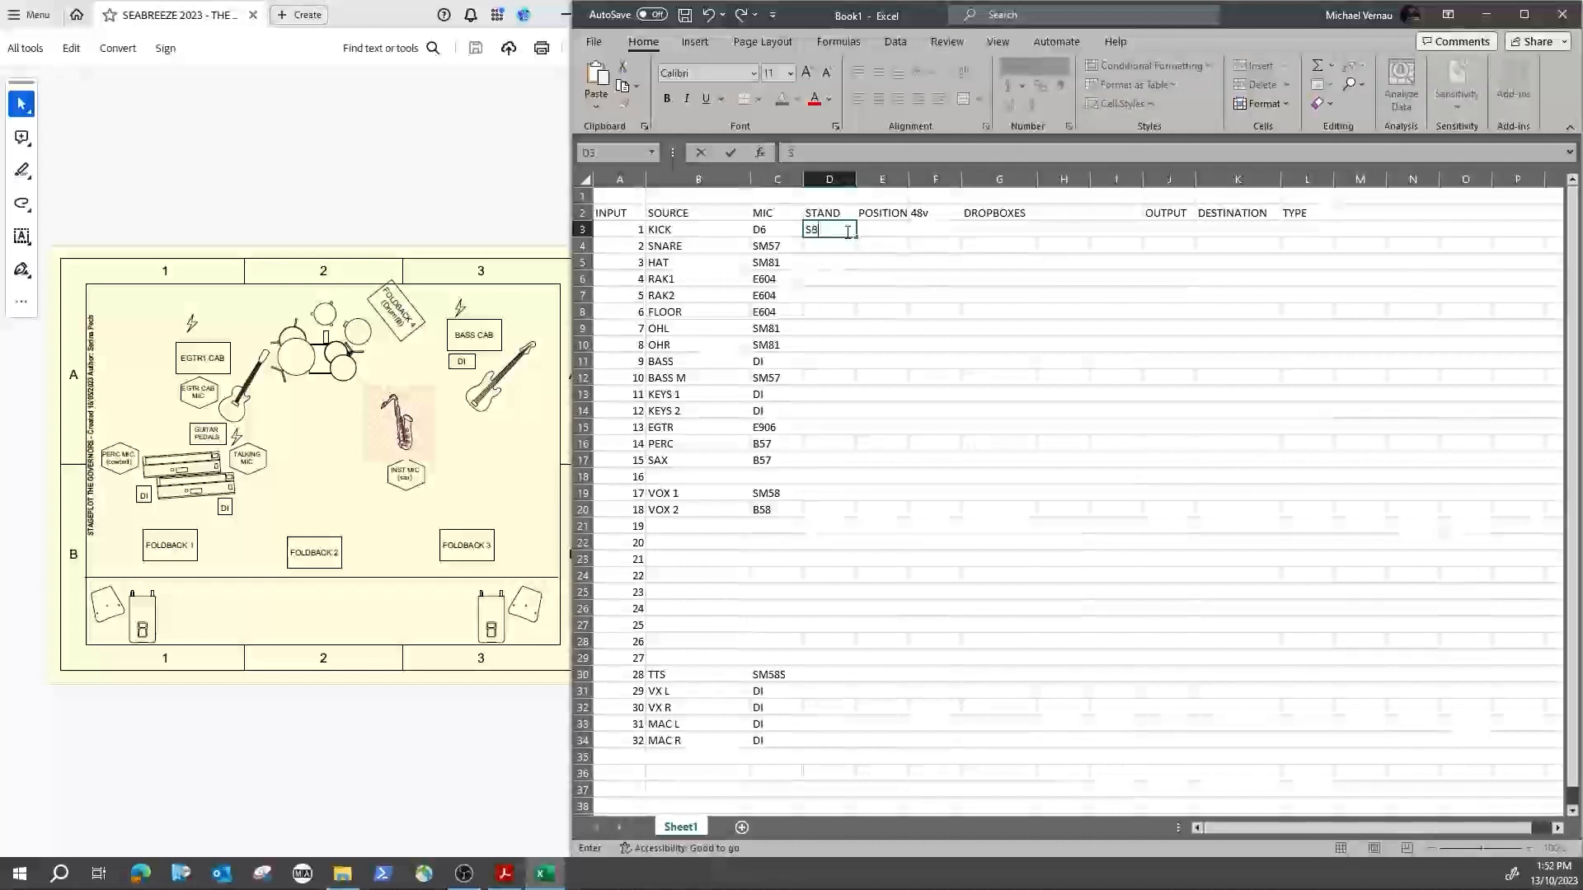
pyautogui.press('Return')
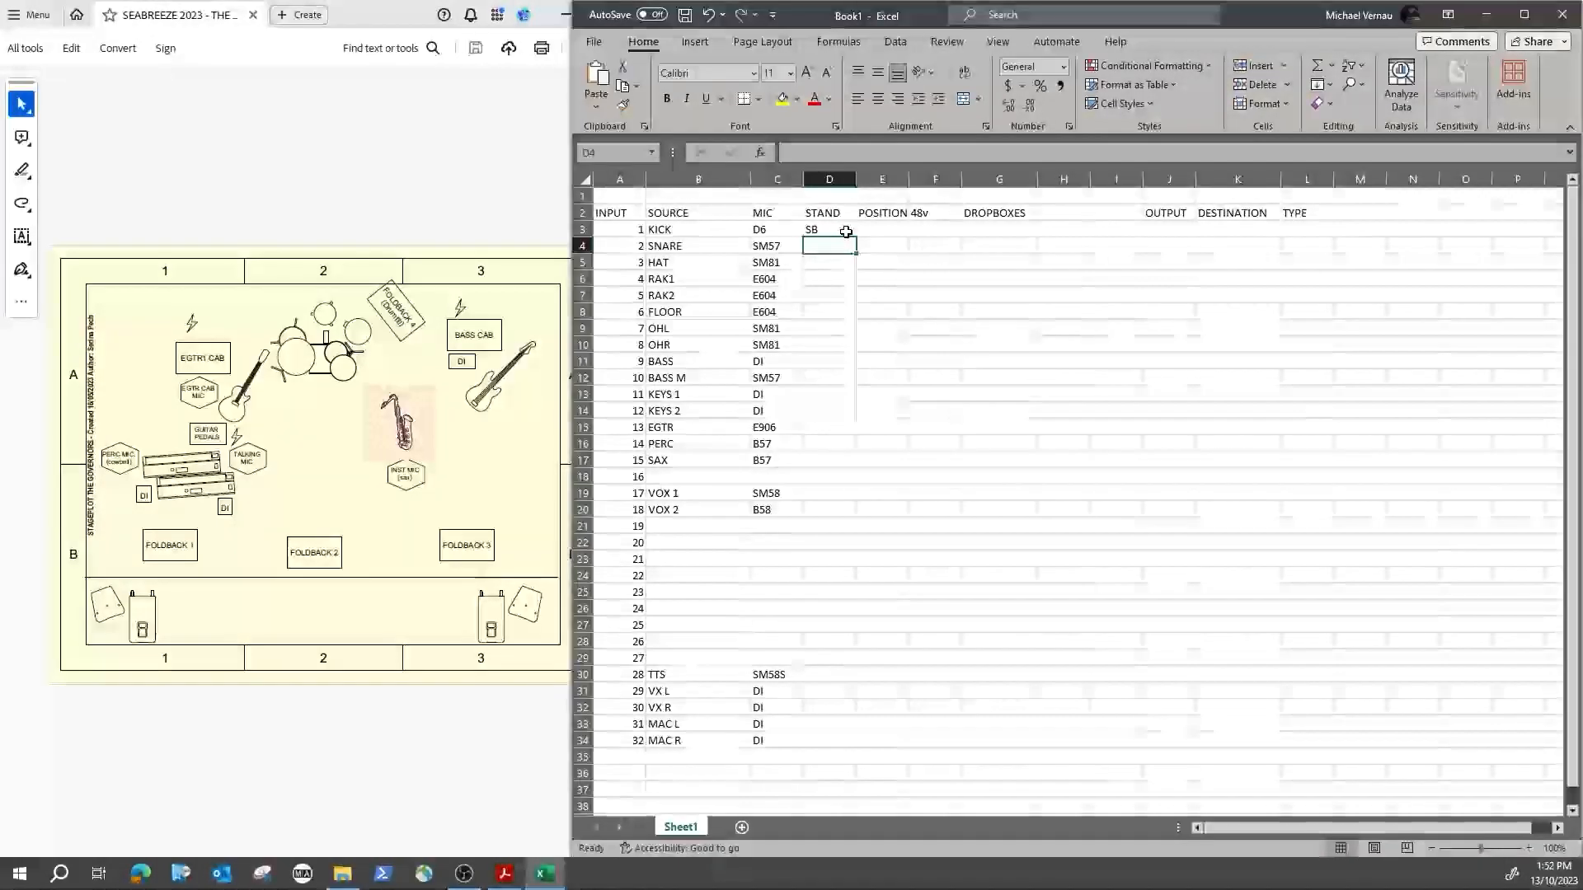
pyautogui.write('CLAMP')
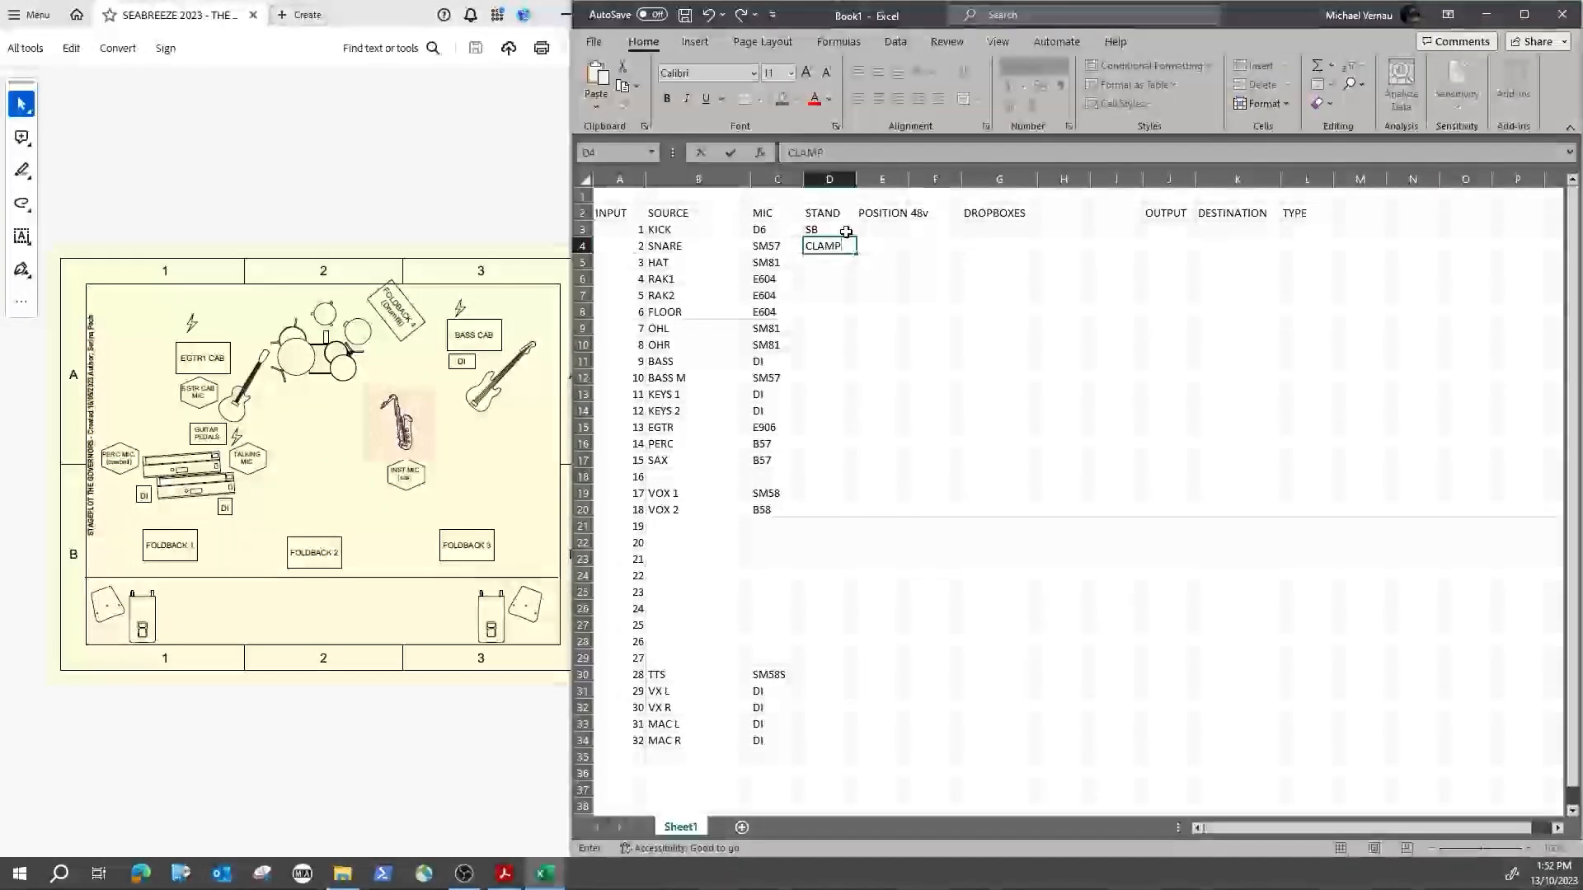
pyautogui.press('Return')
pyautogui.write('TB')
pyautogui.press('Return')
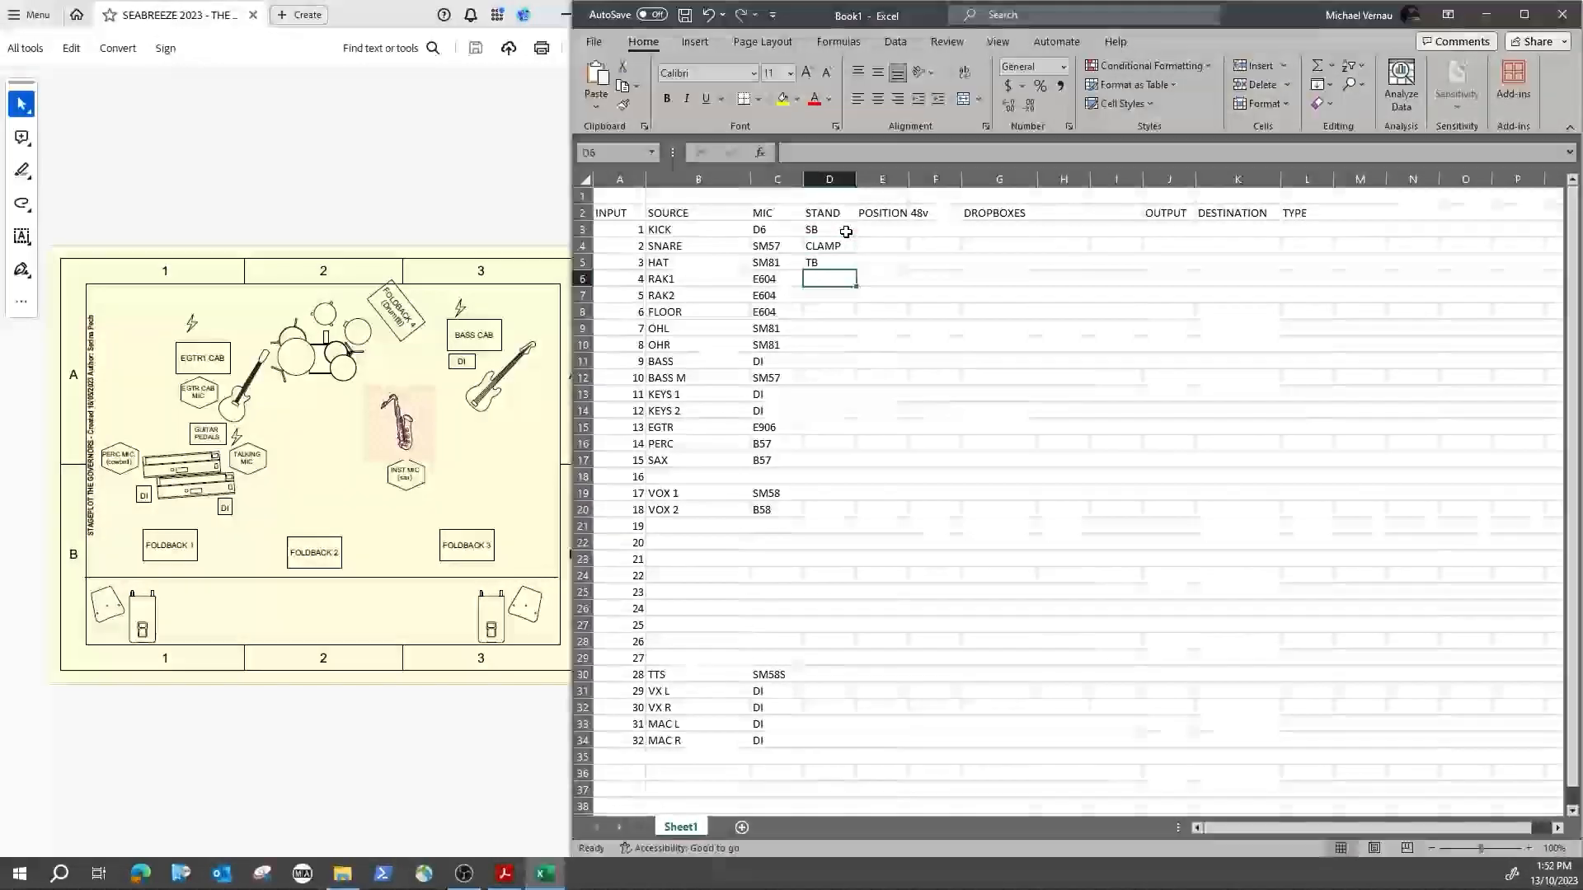
# Step: Enter CLIP as the stand for RAK1, RAK2 and FLOOR in cells D6 to D8
pyautogui.write('CLIP')
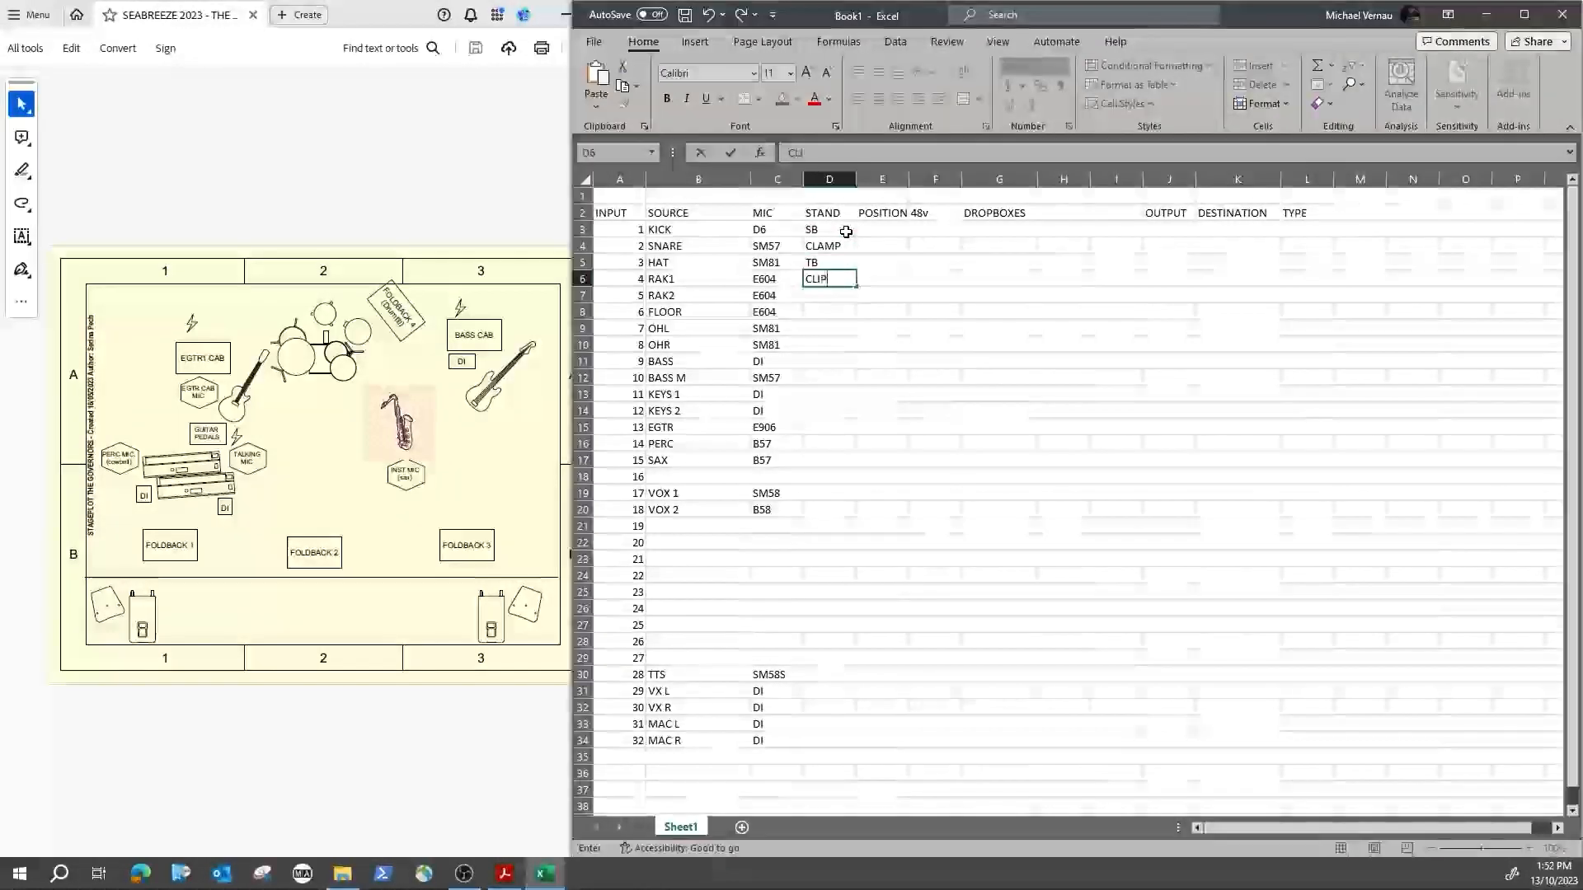
pyautogui.press('Return')
pyautogui.write('CLIP')
pyautogui.press('Return')
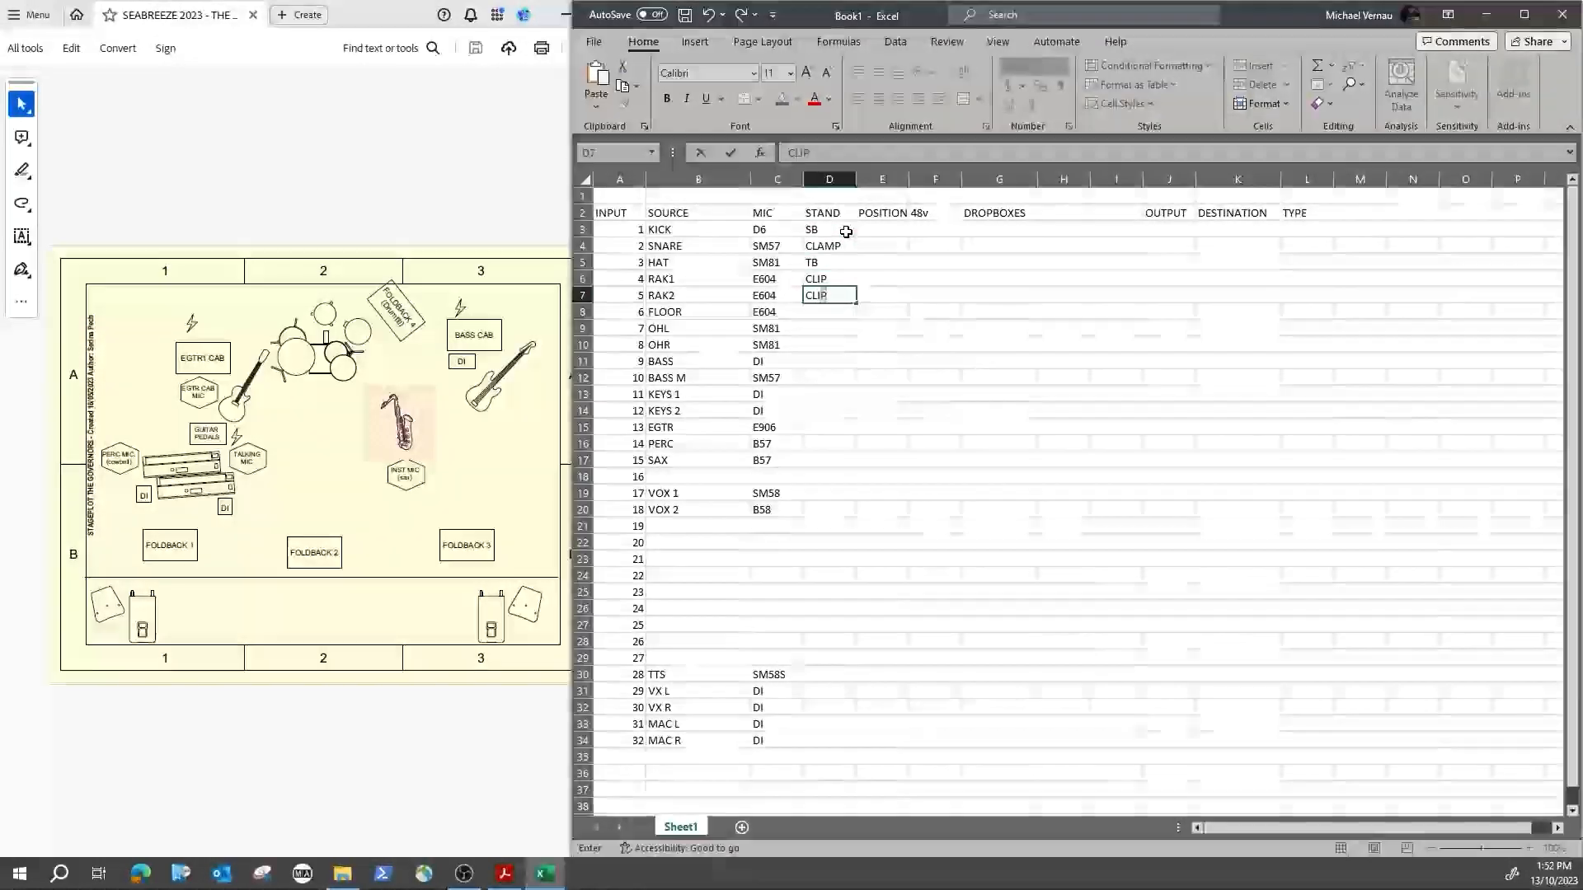
pyautogui.write('CLIP')
pyautogui.press('Return')
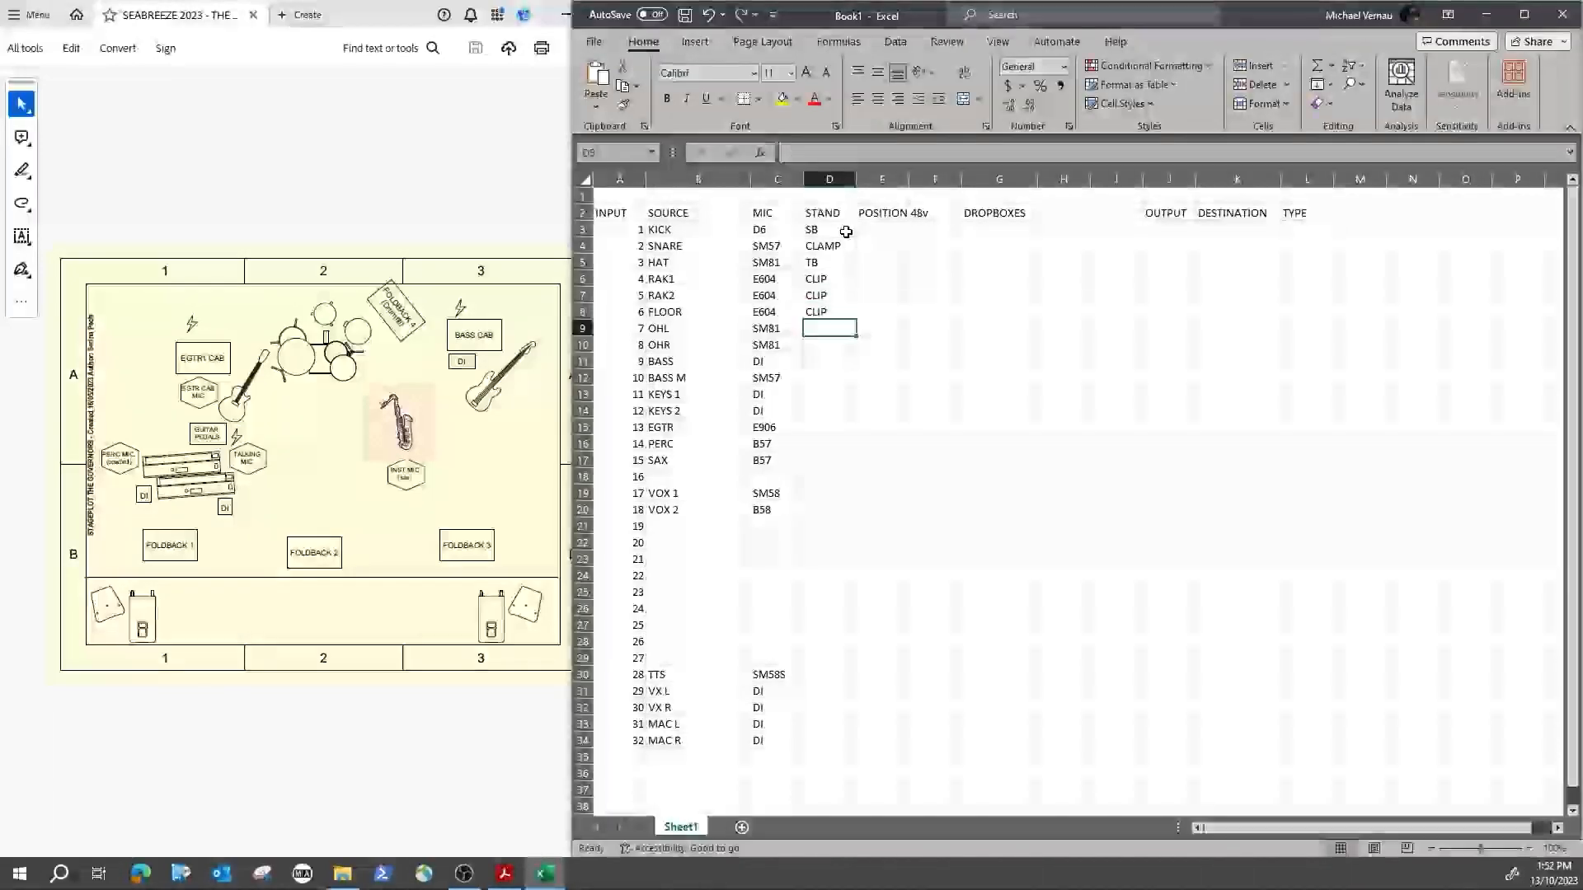
# Step: Enter TB as the stand for the OHL and OHR overheads in cells D9 and D10
pyautogui.write('TB')
pyautogui.press('Return')
pyautogui.write('TB')
pyautogui.press('Return')
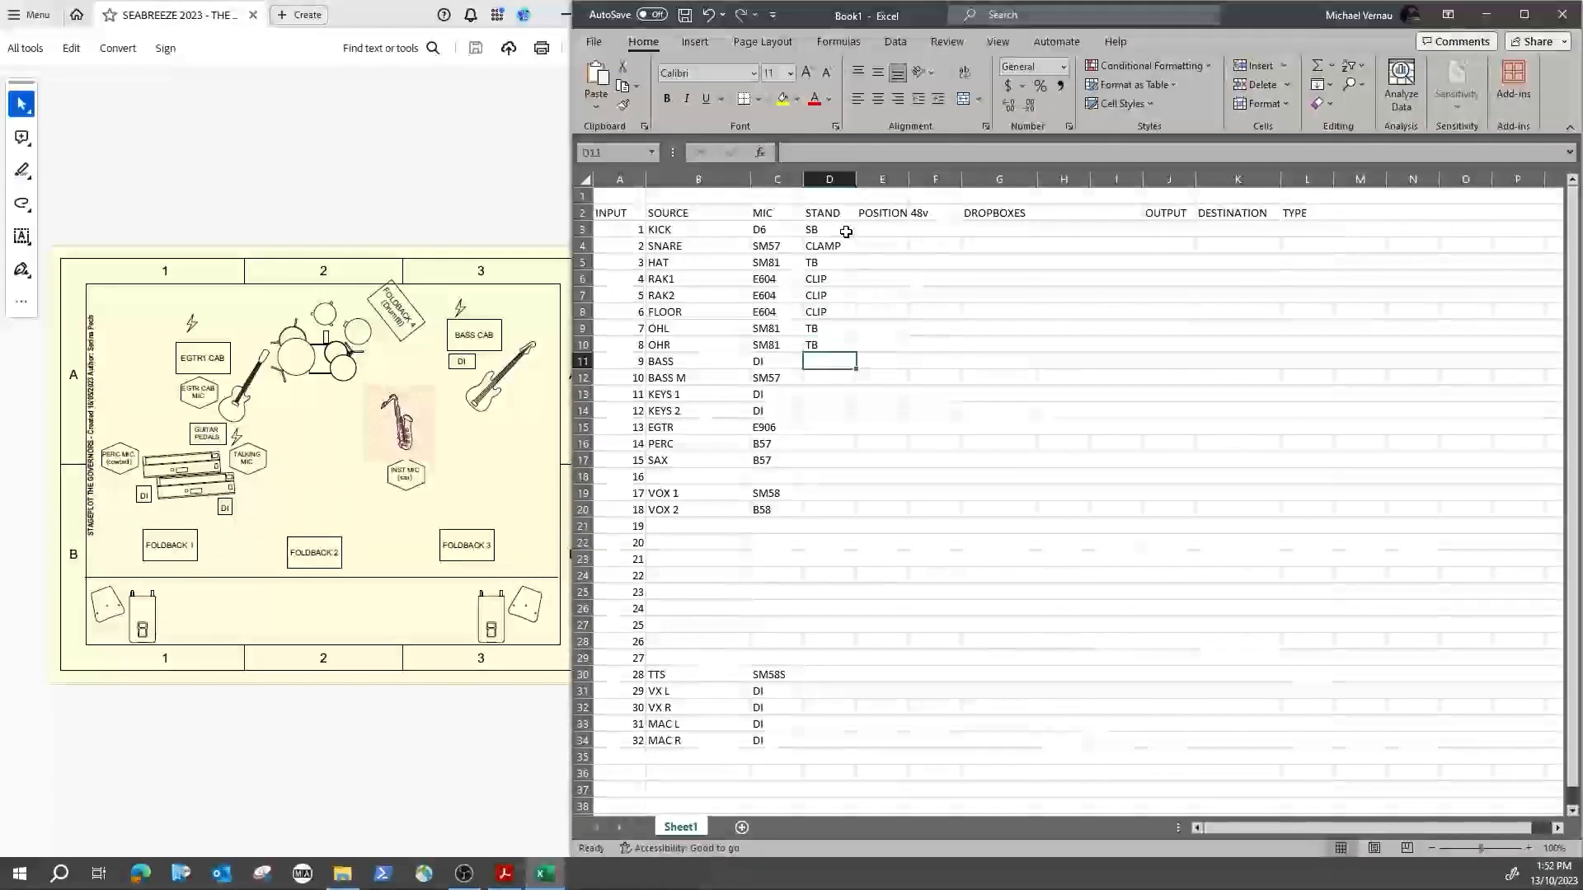
# Step: Enter SB as the stand for BASS M in D12 and EGTR in D15, leaving the DI inputs blank
pyautogui.press('Return')
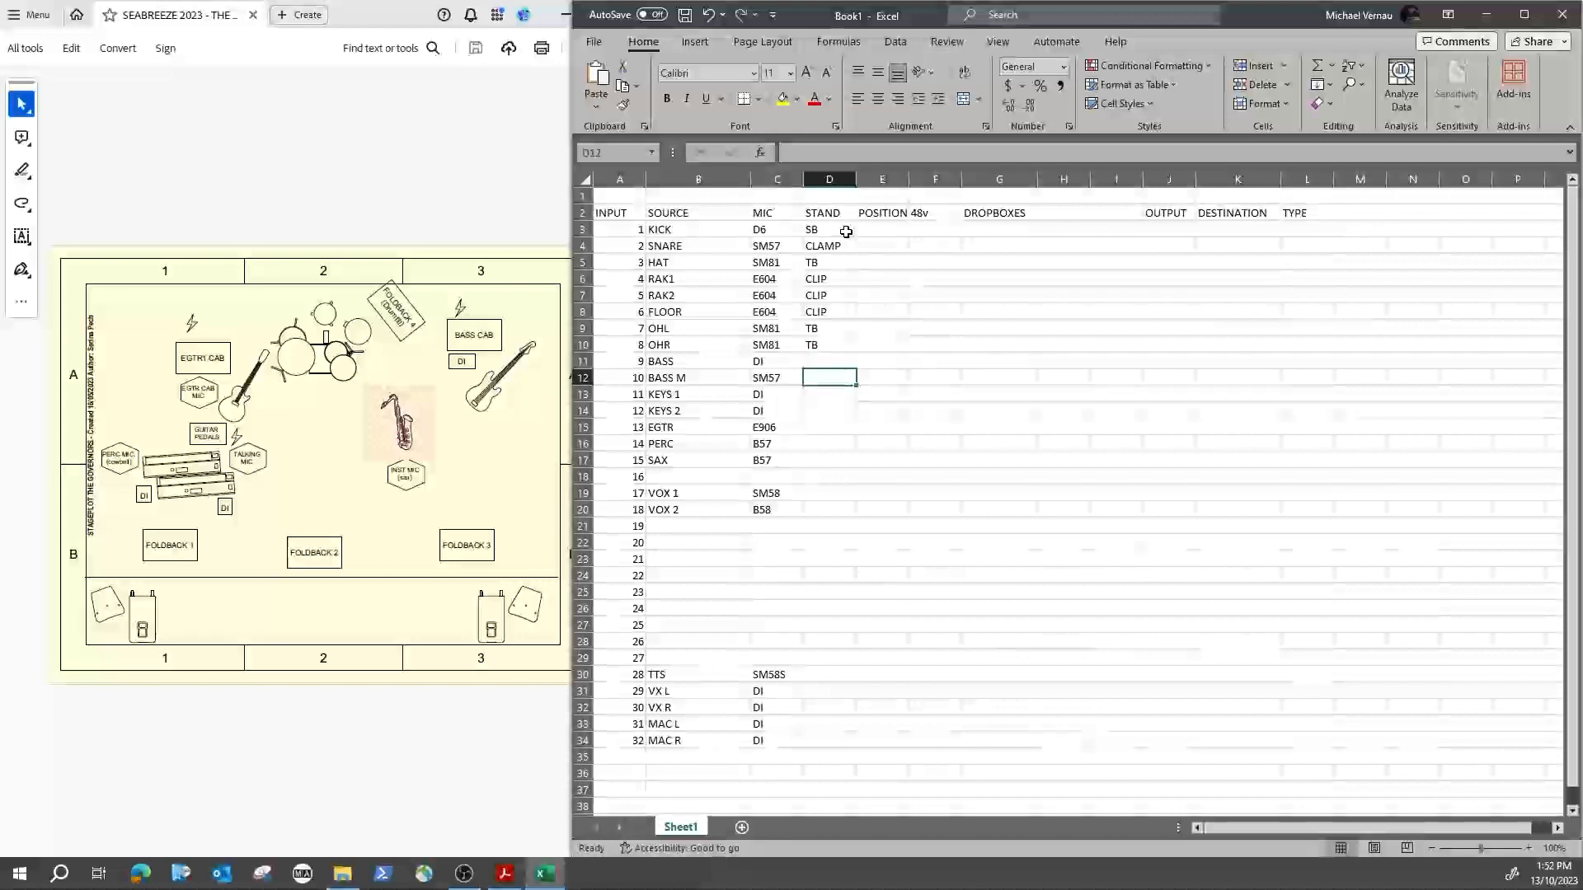
pyautogui.write('SB')
pyautogui.press('Return')
pyautogui.press('Return')
pyautogui.press('Return')
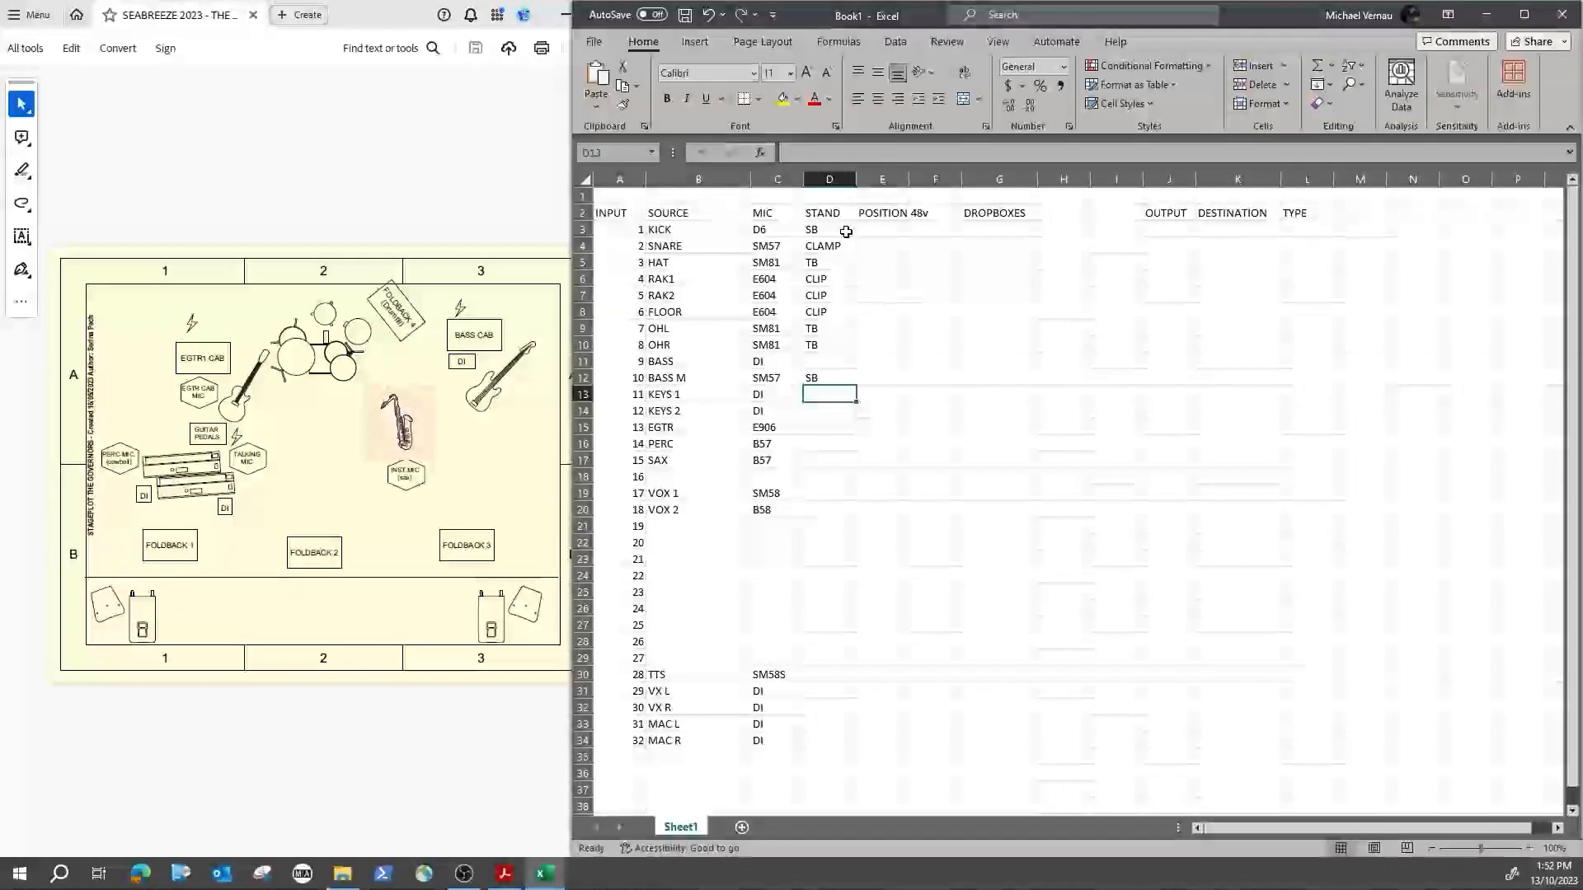
pyautogui.write('SB')
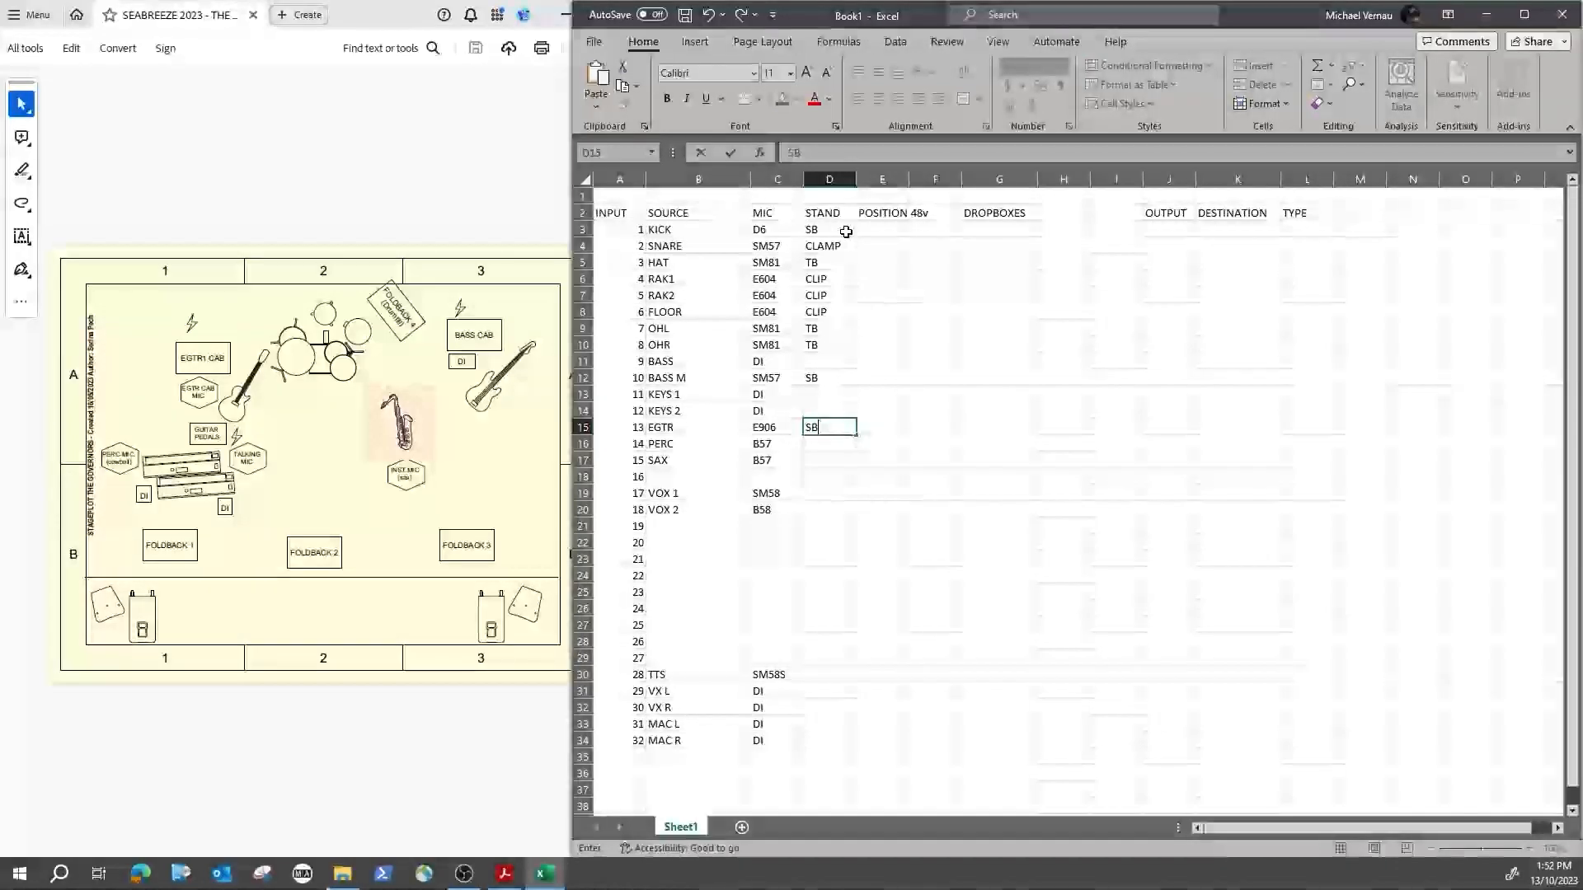
pyautogui.press('Return')
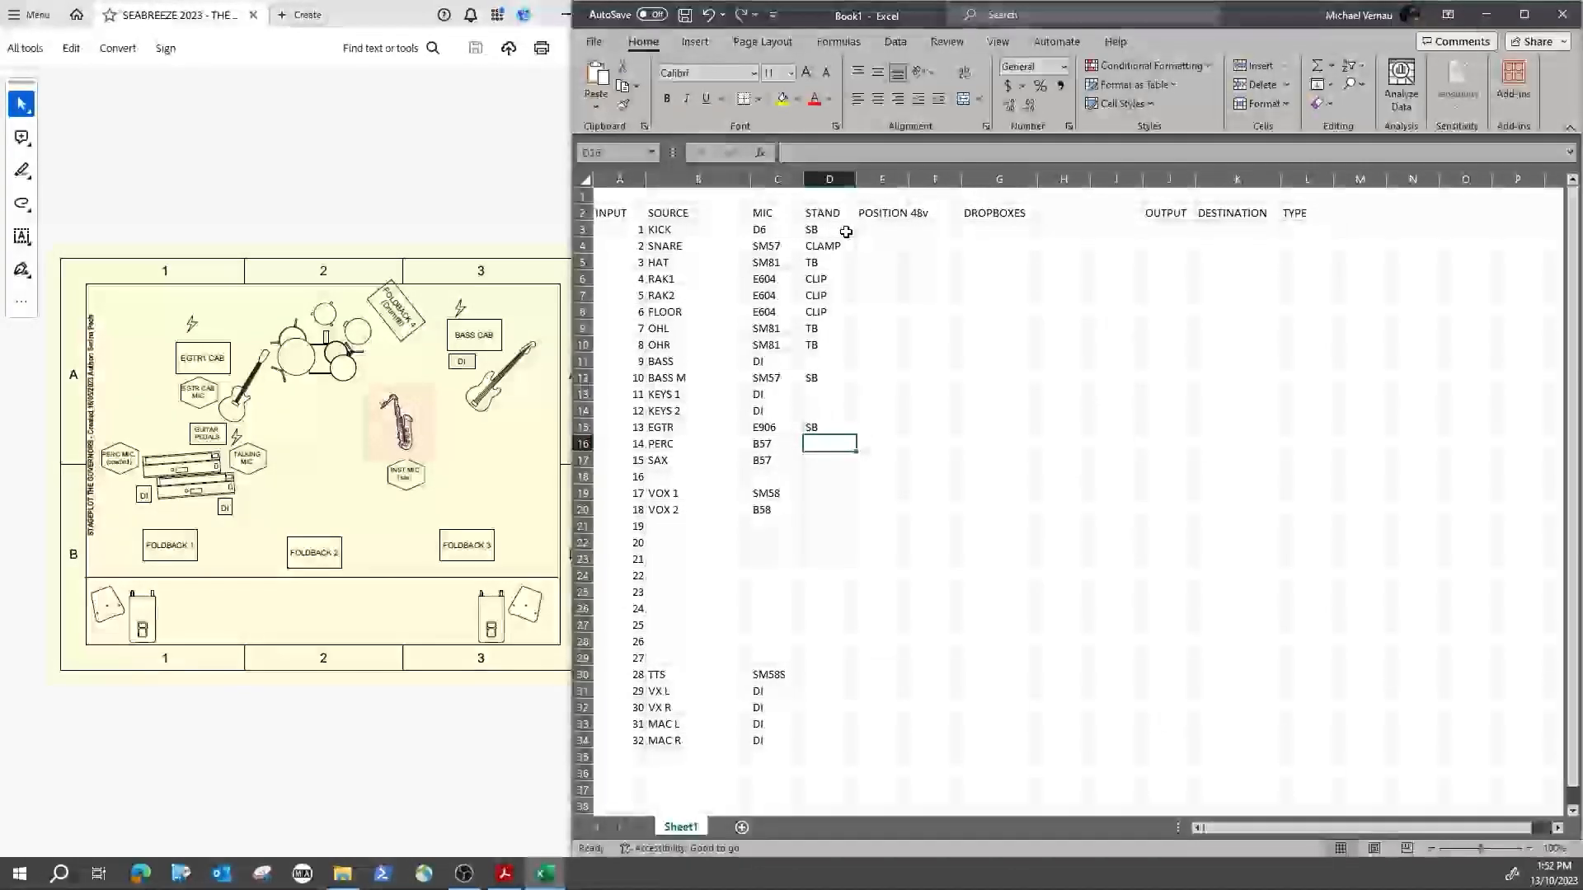
# Step: Enter TB as the stand for PERC and SAX in cells D16 and D17
pyautogui.write('TB')
pyautogui.press('Return')
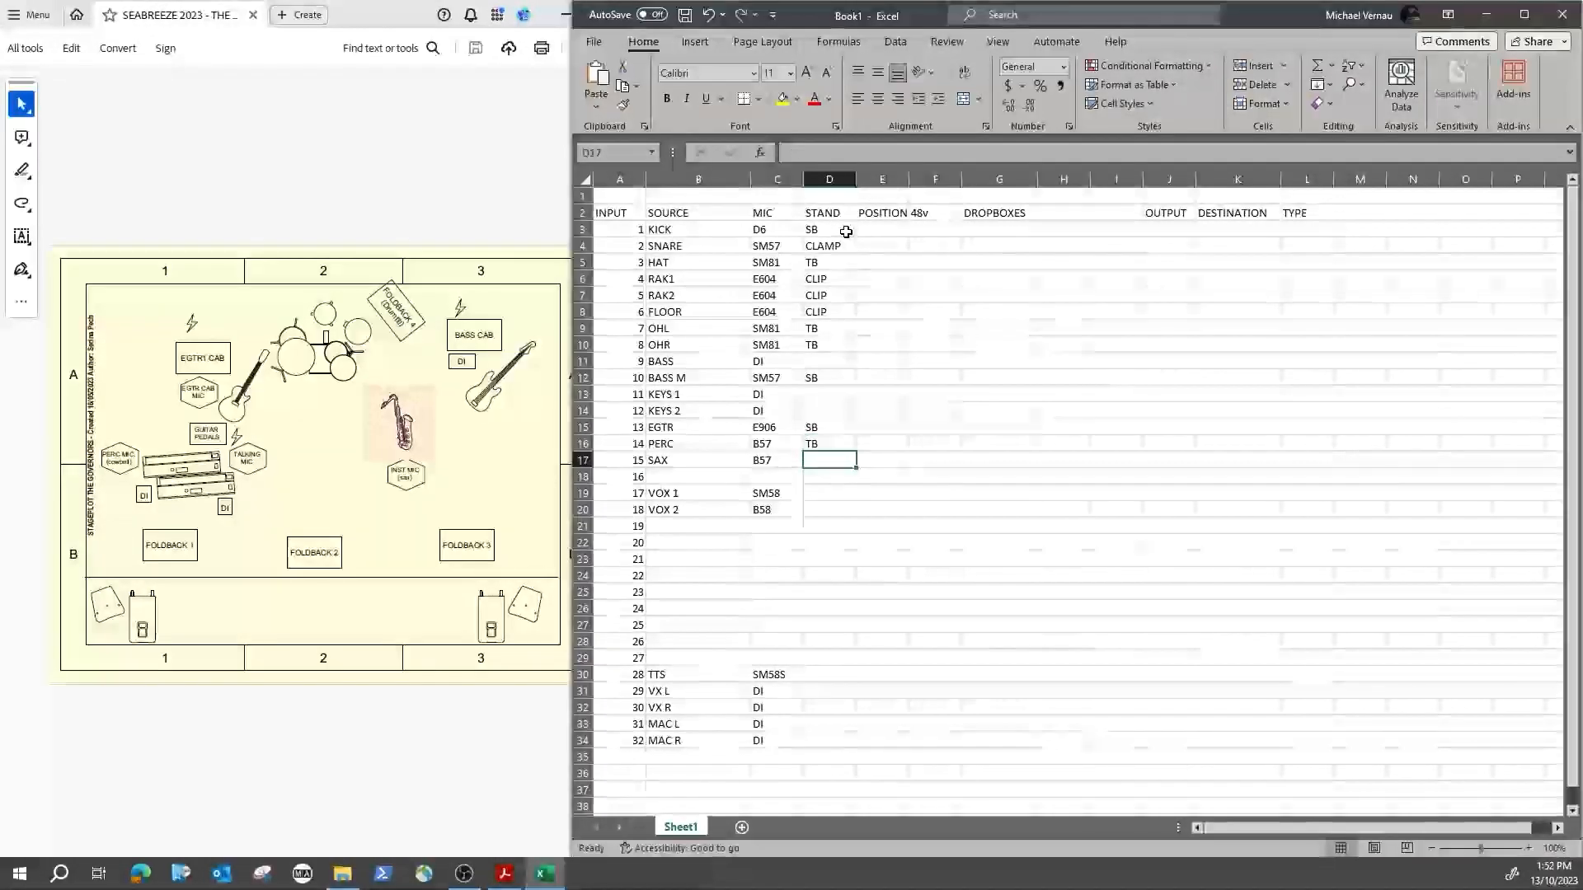
pyautogui.write('TB')
pyautogui.press('Return')
# Step: Enter the stands TB for VOX 1 in D19 and STRAIGHT for VOX 2 in D20
pyautogui.press('Return')
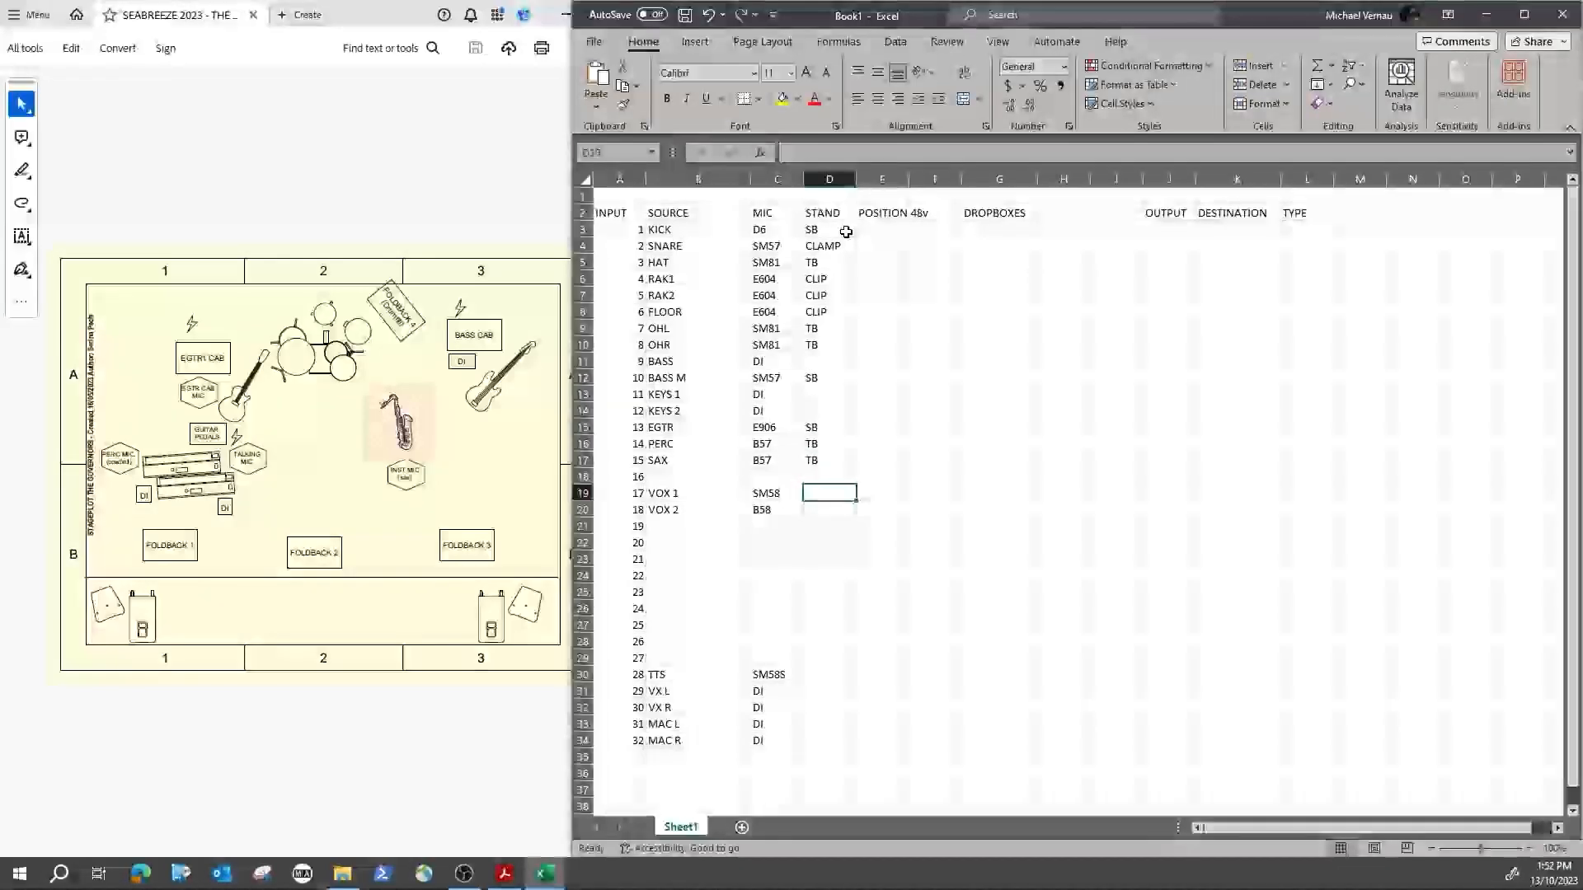
pyautogui.write('TB')
pyautogui.press('Return')
pyautogui.write('SB')
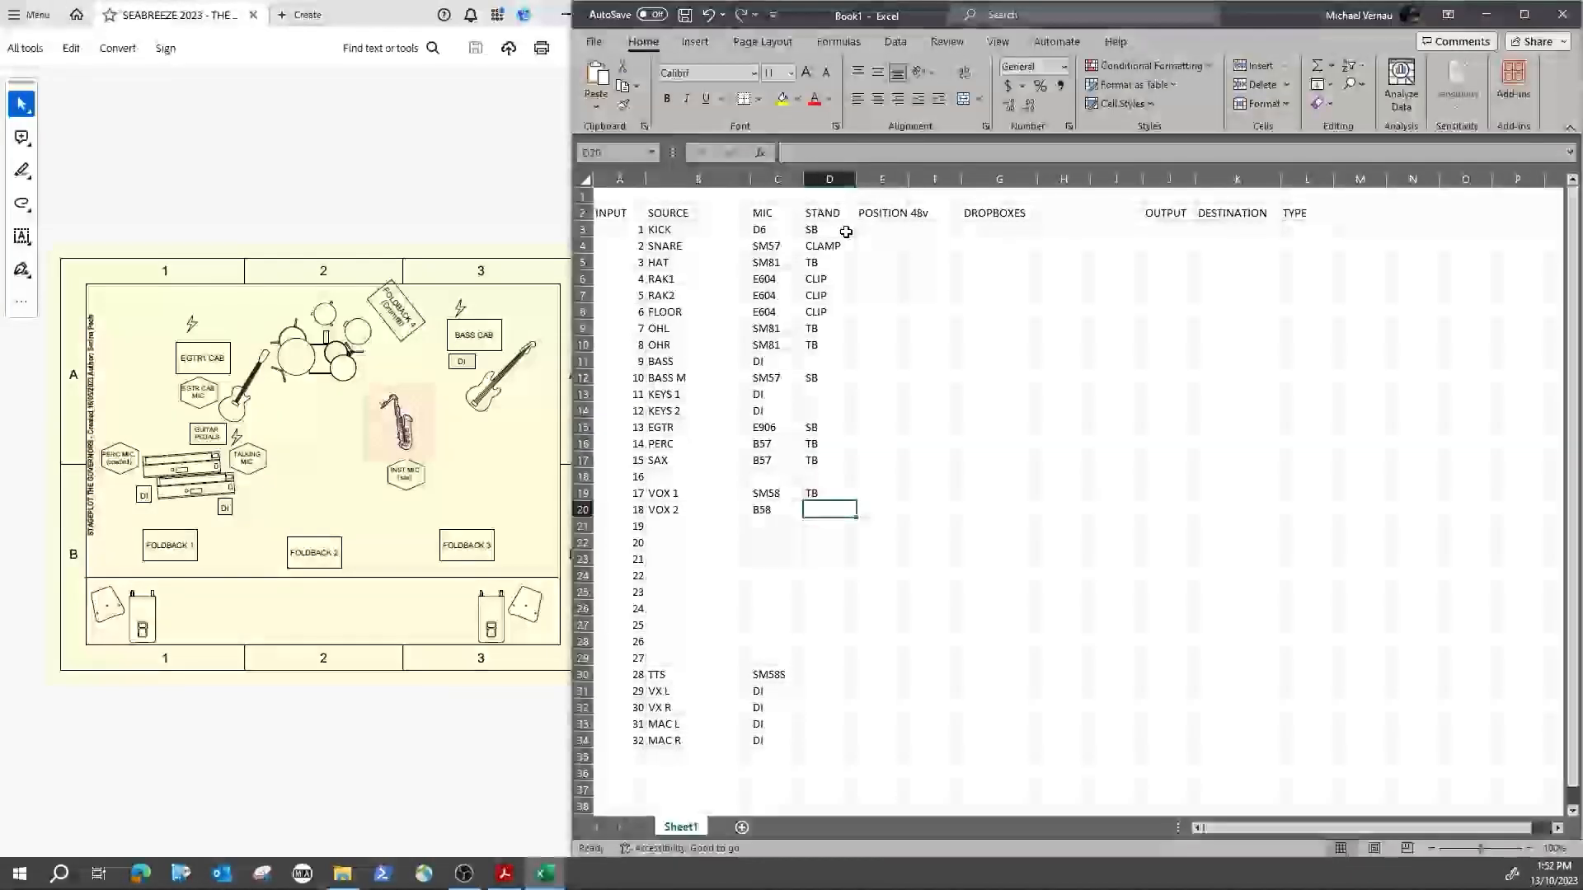
pyautogui.write('TRAIGHT')
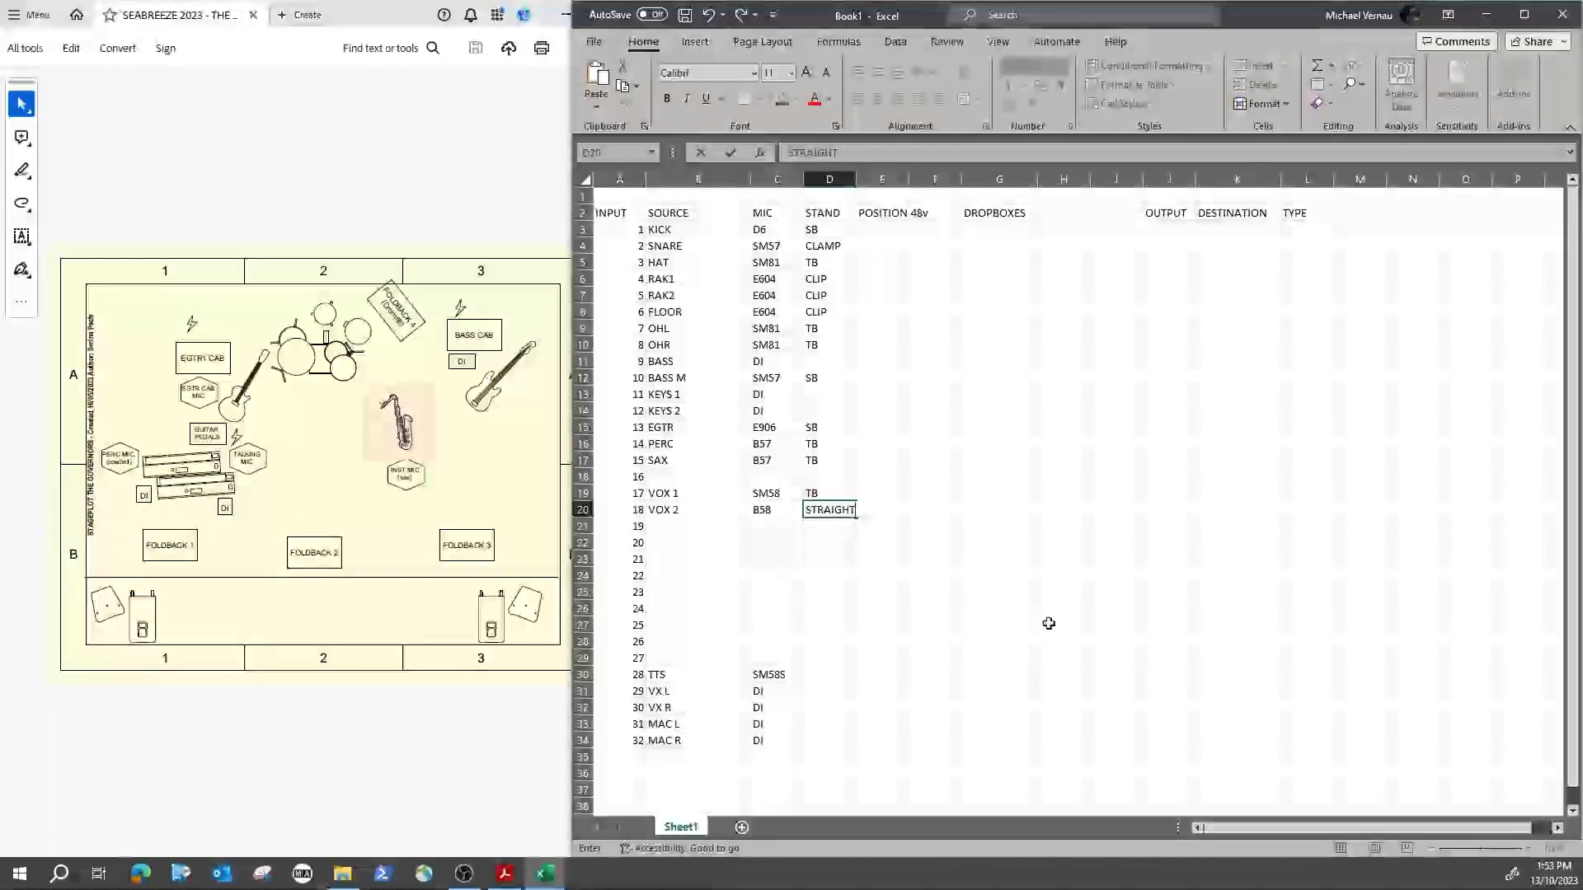
pyautogui.click(971, 572)
# Step: Widen the STAND and POSITION columns, D and E, so their text fits
pyautogui.click(829, 179)
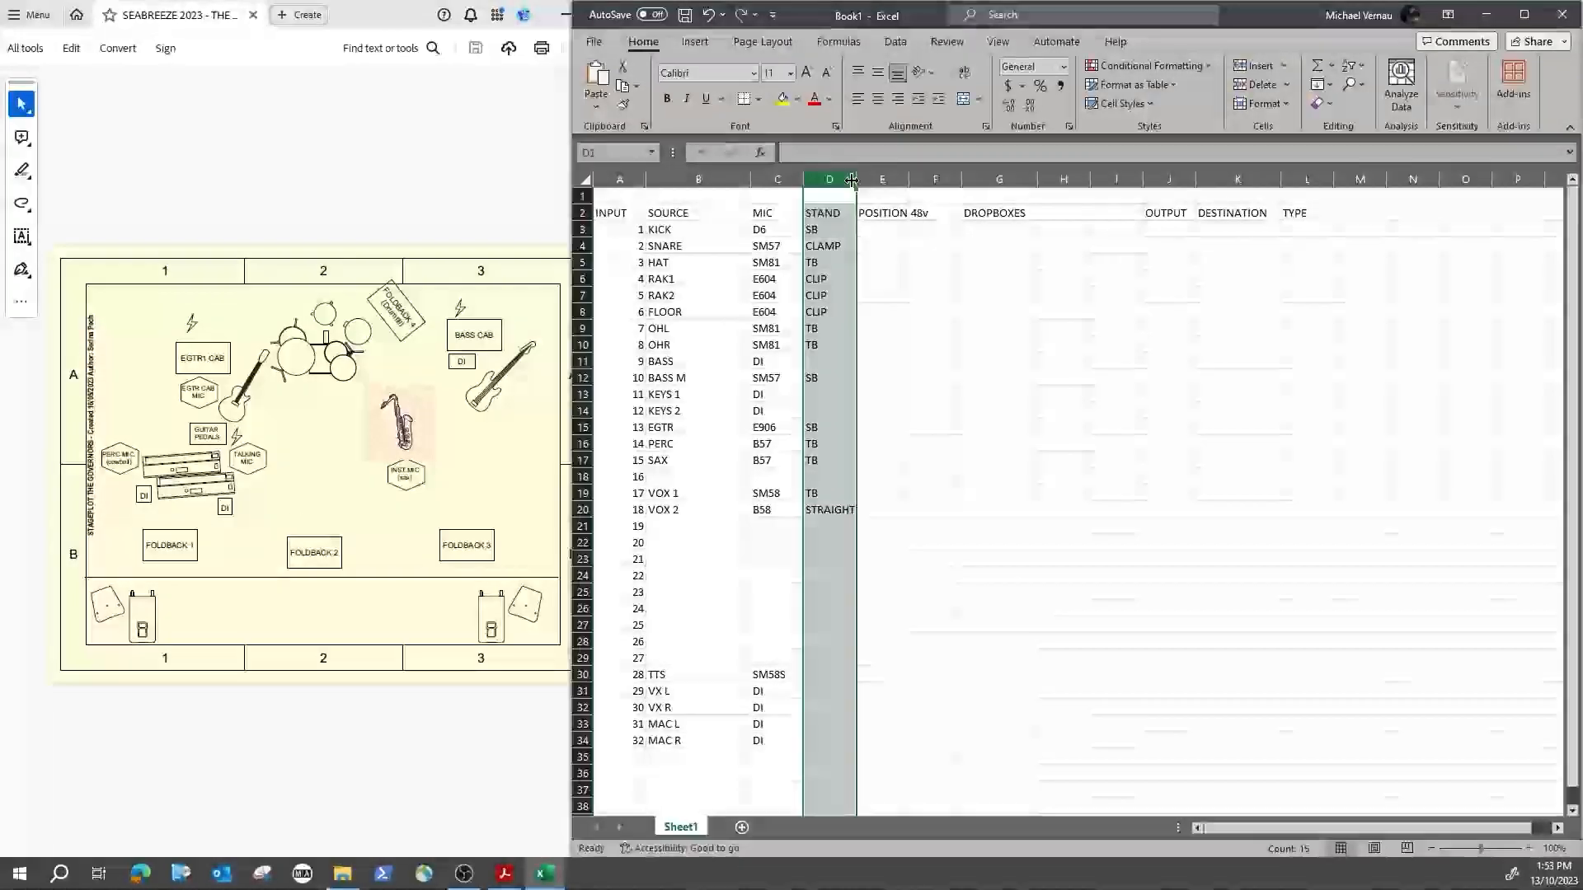
pyautogui.moveTo(856, 180); pyautogui.dragTo(875, 180)
pyautogui.click(825, 674)
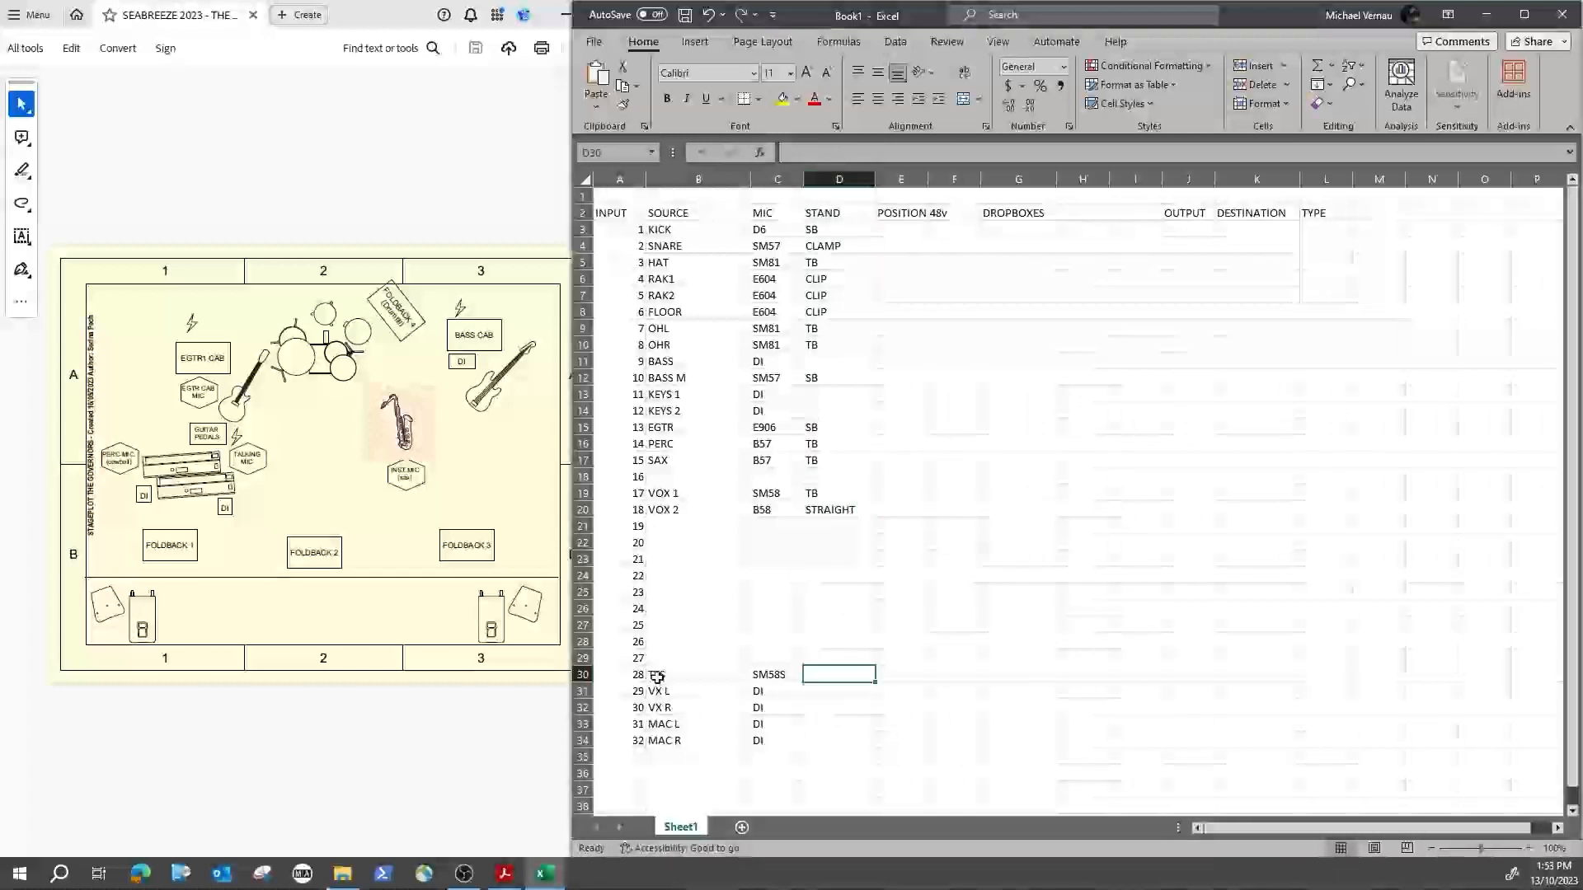
pyautogui.click(901, 179)
pyautogui.moveTo(927, 179); pyautogui.dragTo(948, 178)
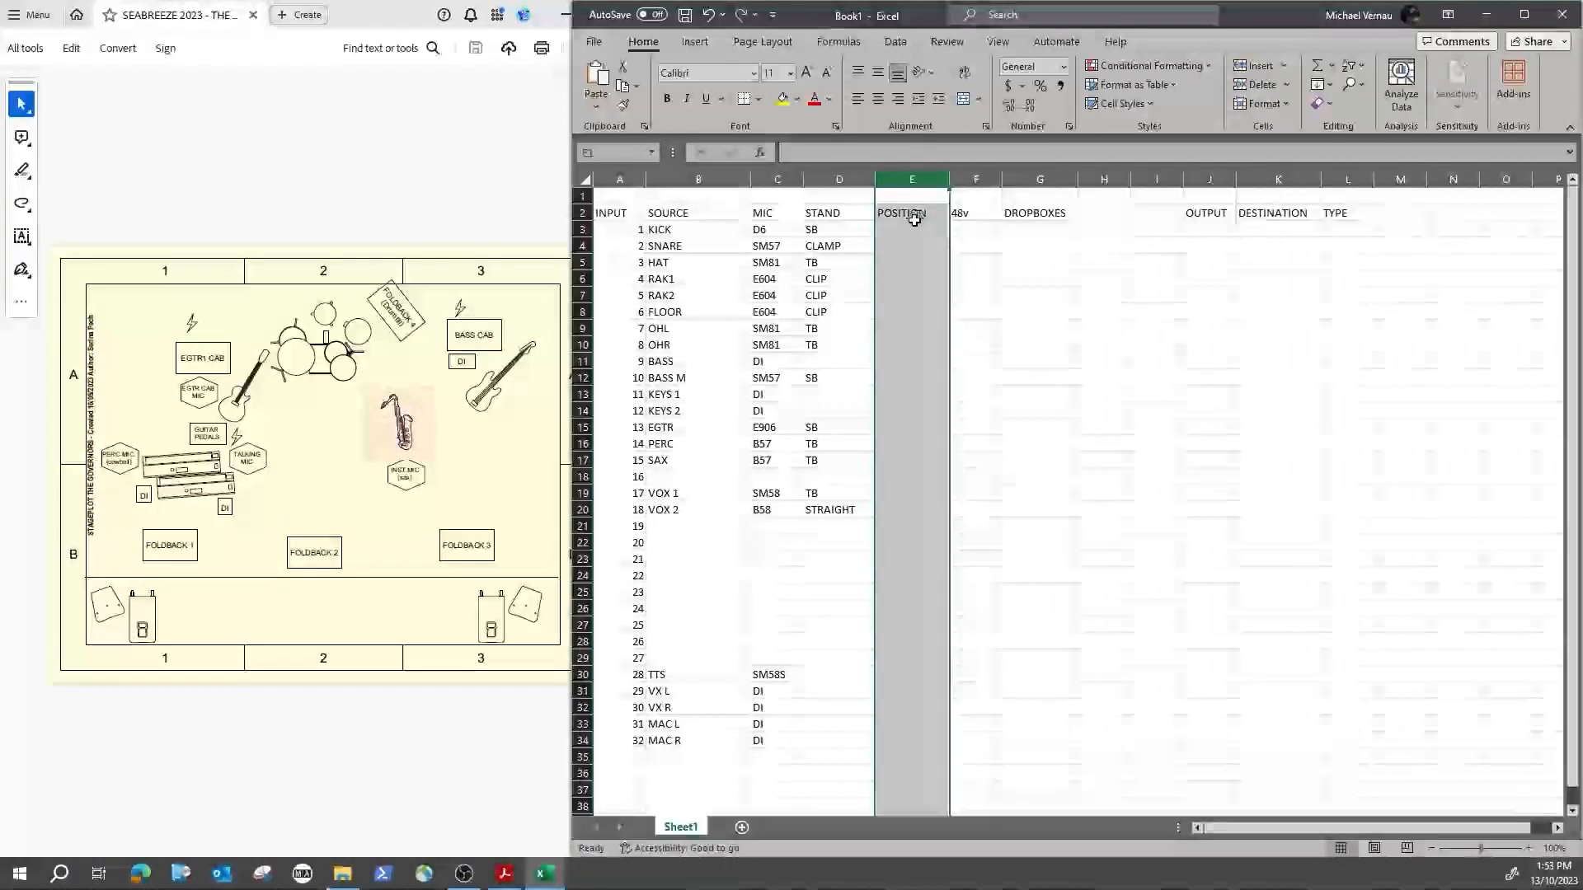
# Step: Enter USC as the position for KICK in E3 and fill it down through OHR in E10
pyautogui.click(912, 228)
pyautogui.write('USC')
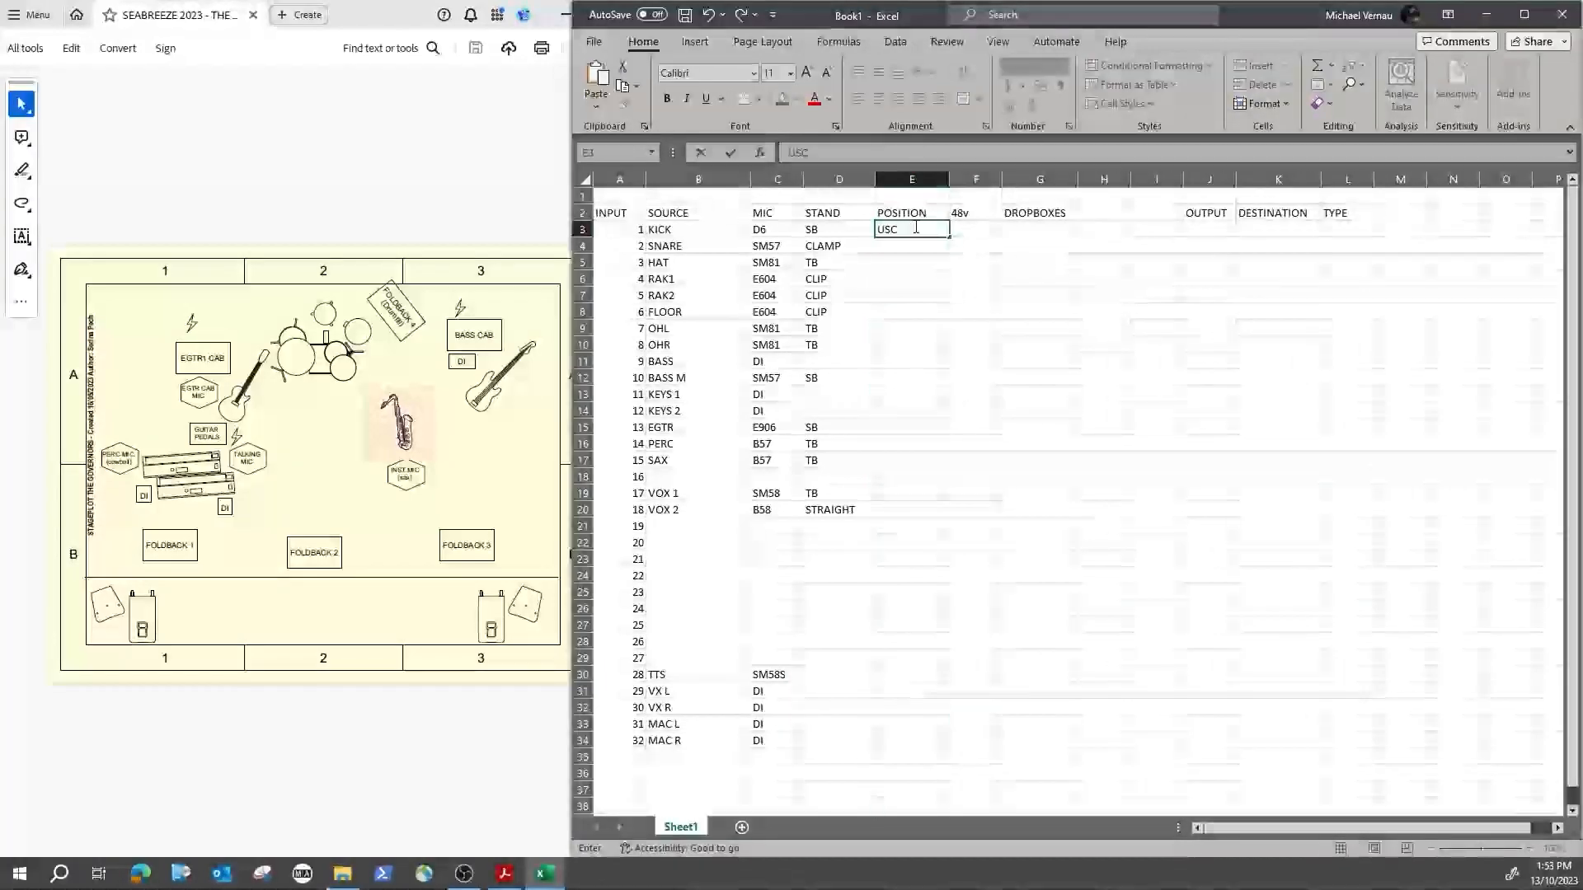
pyautogui.click(975, 279)
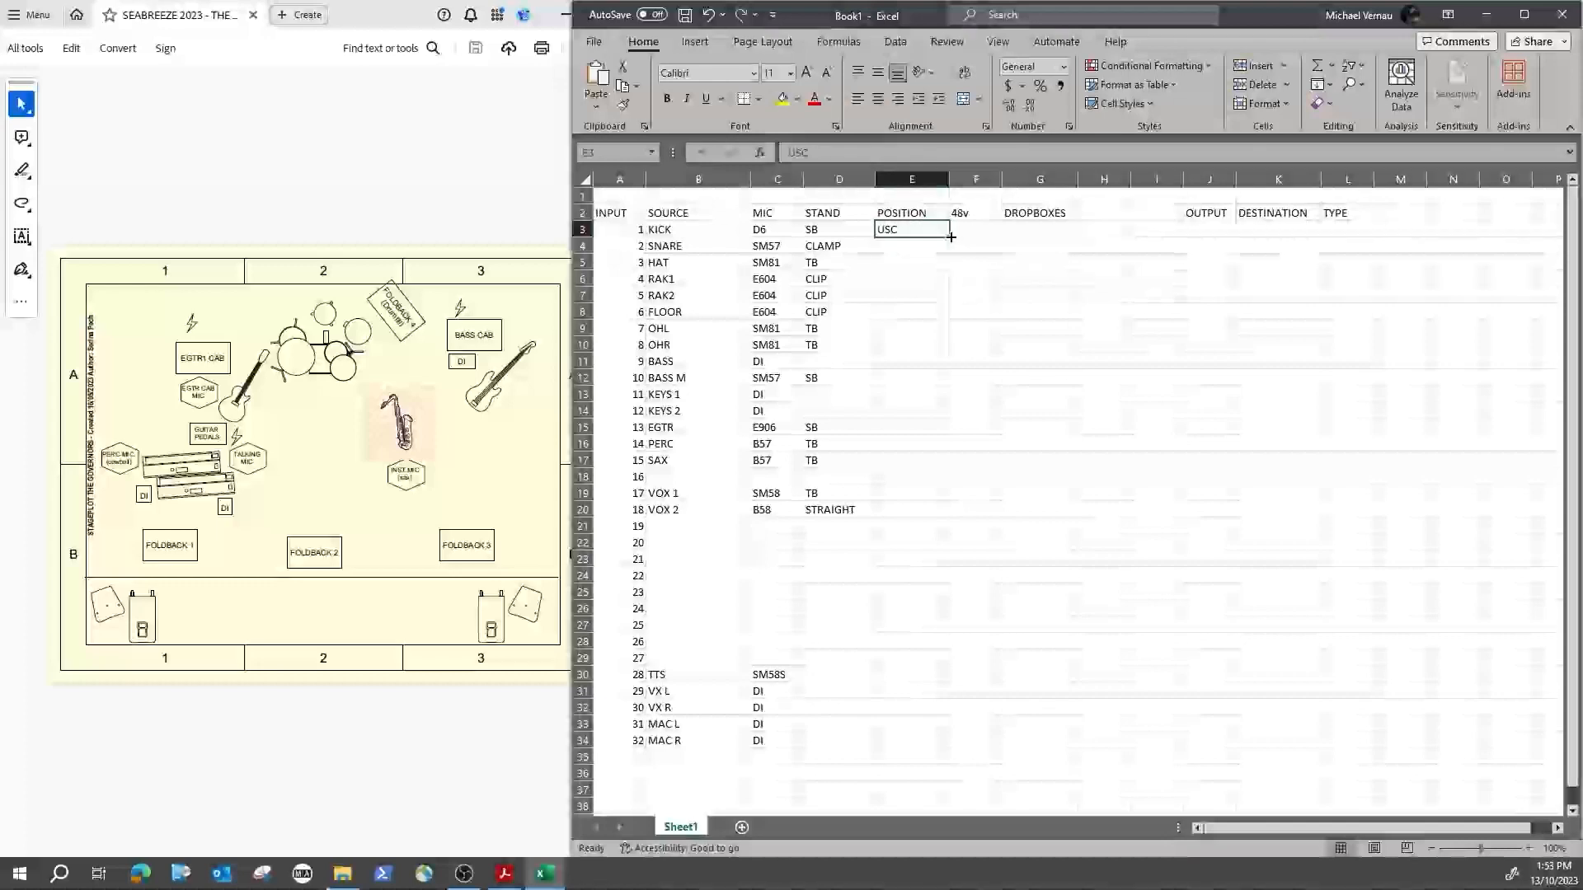
pyautogui.moveTo(956, 235); pyautogui.dragTo(938, 357)
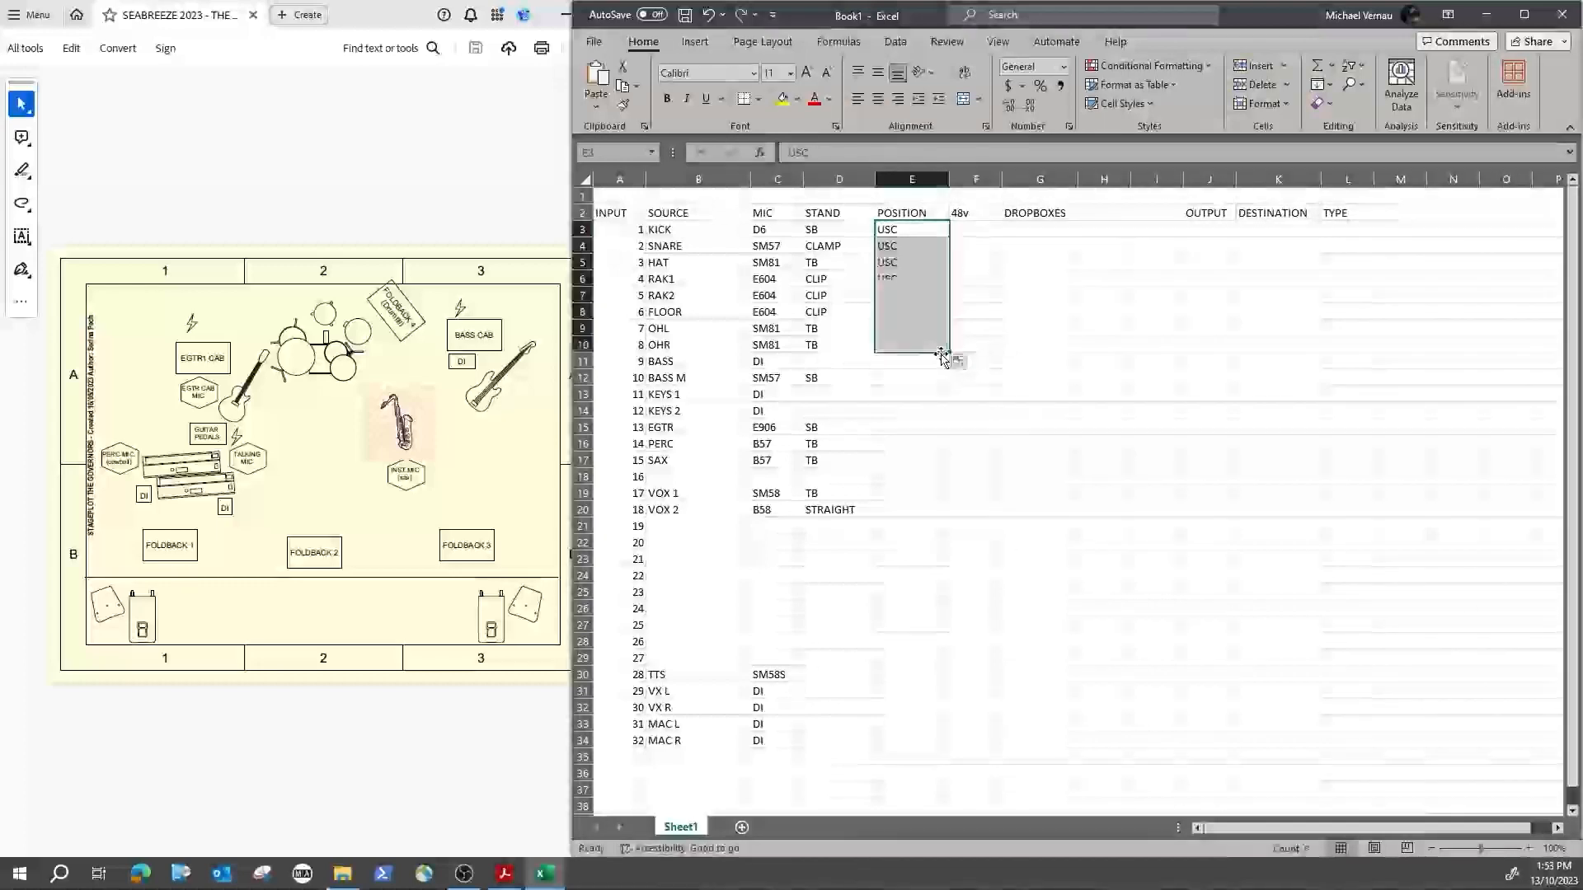
# Step: Enter SL as the position for BASS and BASS M in cells E11 and E12
pyautogui.click(905, 364)
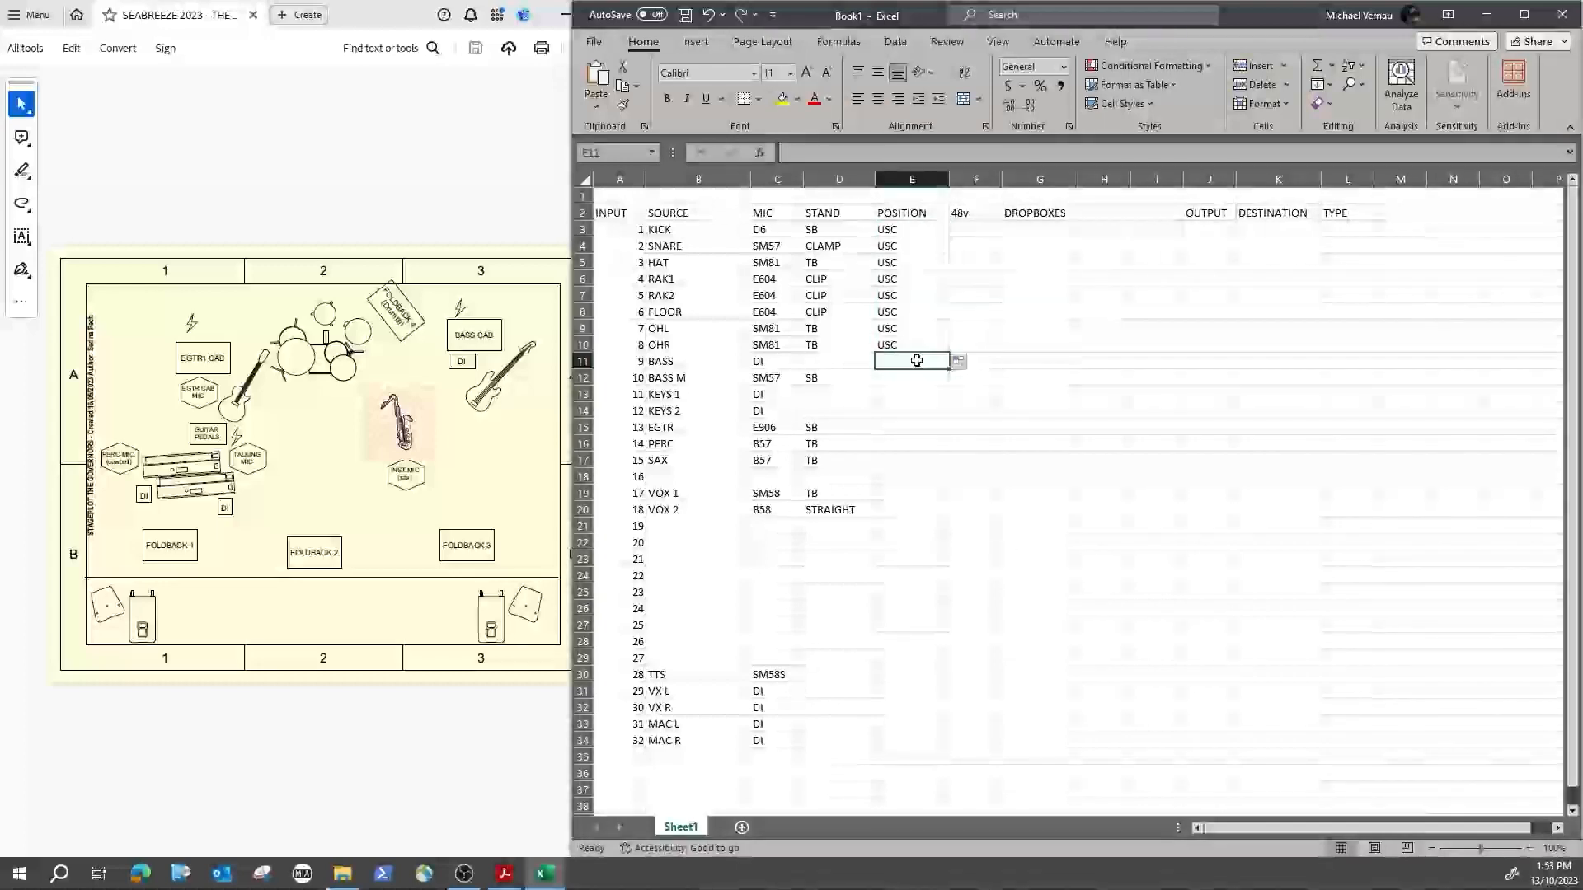
pyautogui.write('SL')
pyautogui.press('Return')
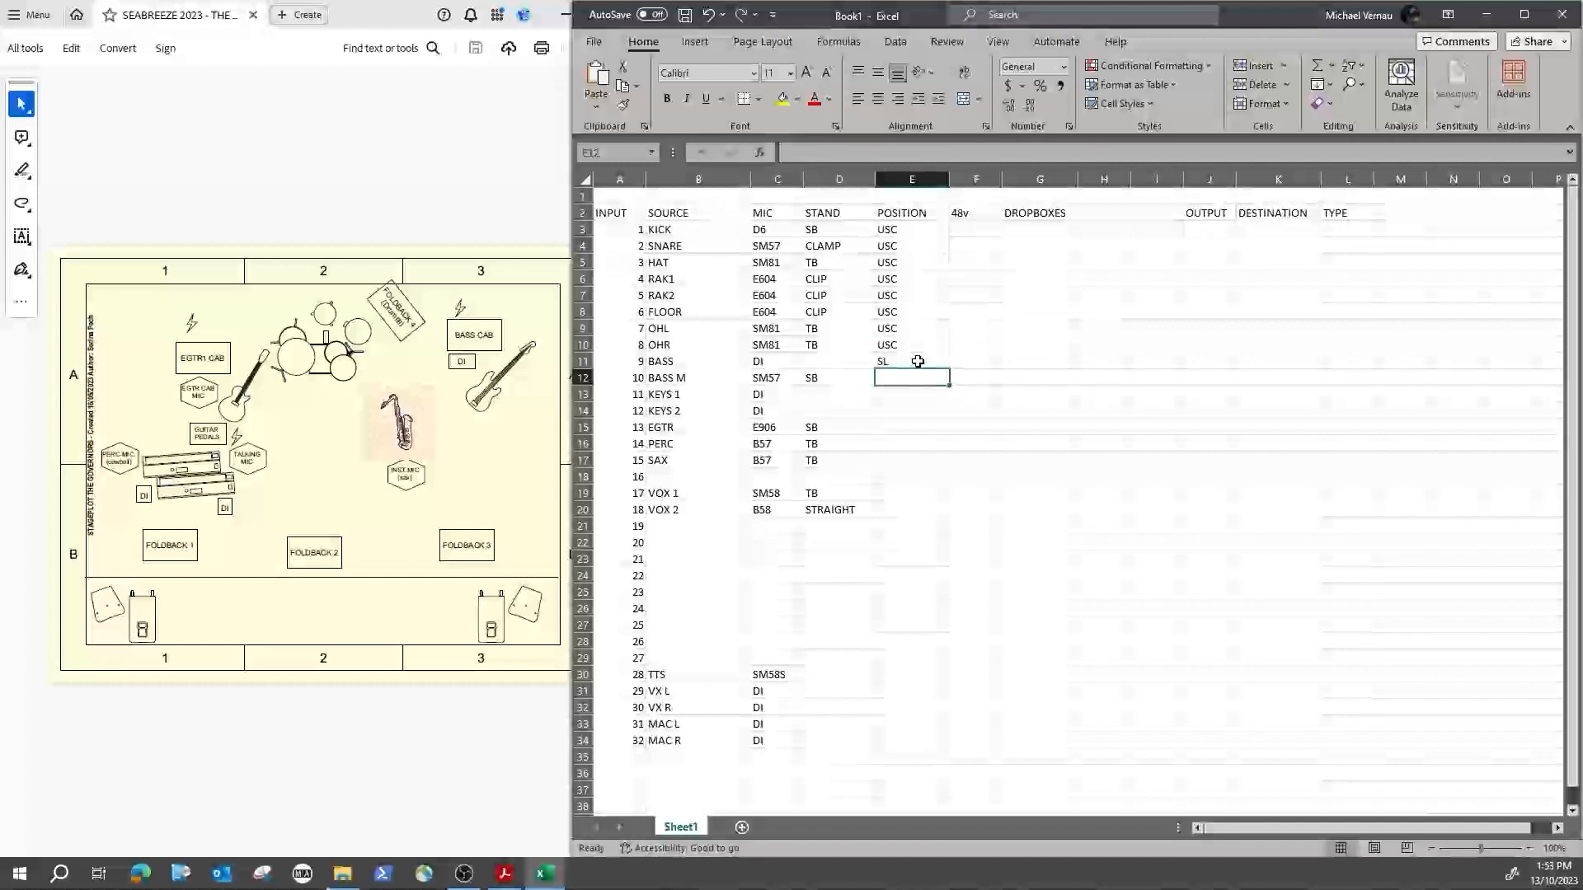
pyautogui.write('SL')
pyautogui.press('Return')
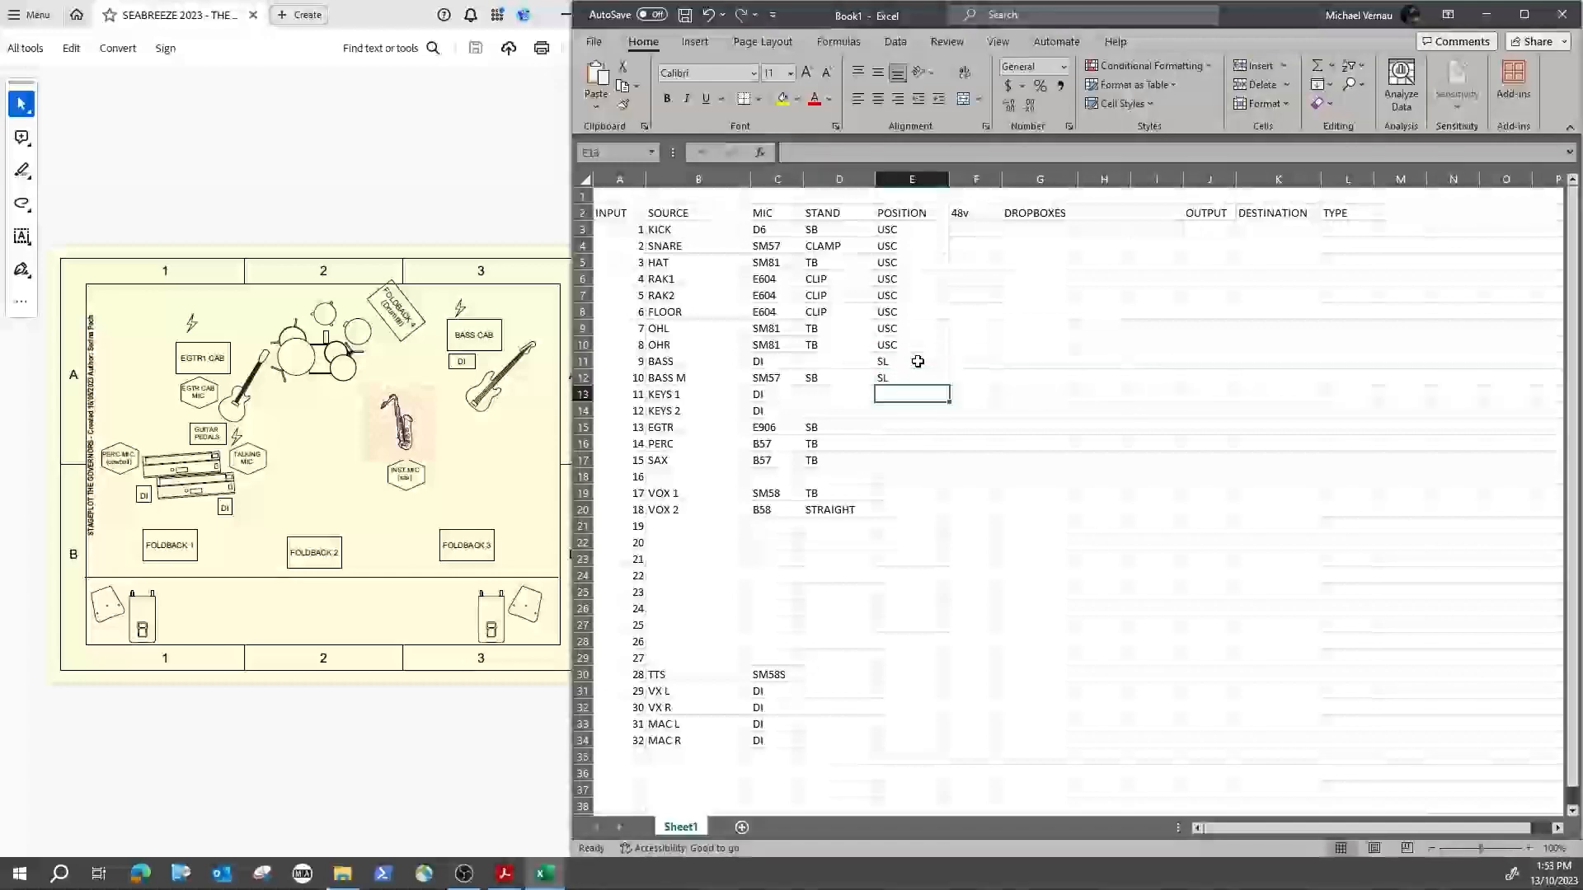
# Step: Enter SR as the position for KEYS 1 and KEYS 2 in cells E13 and E14
pyautogui.write('SR')
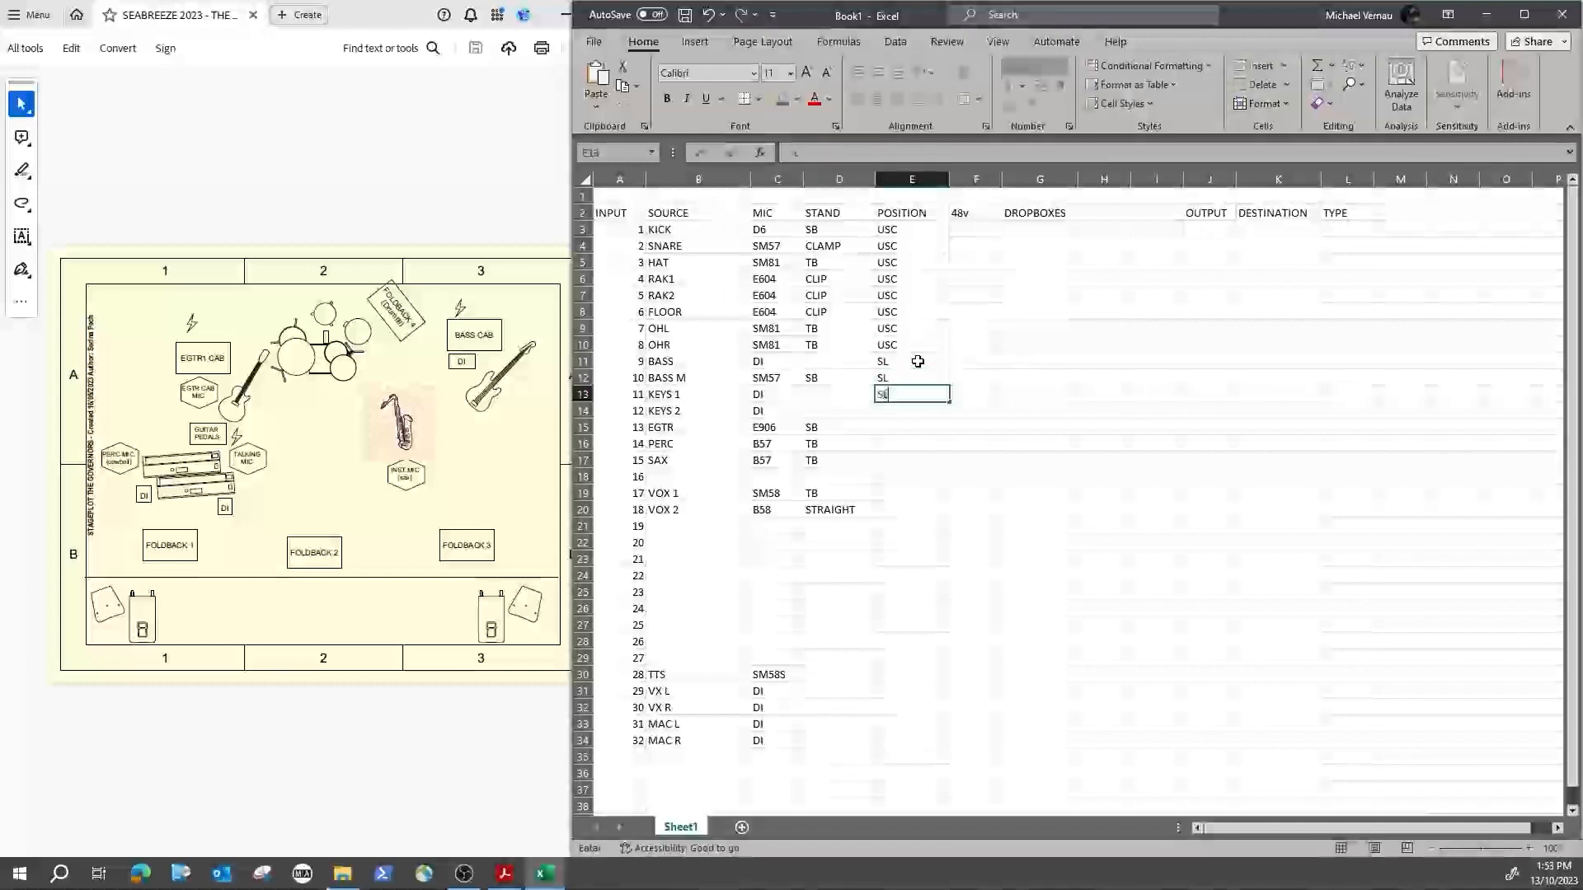
pyautogui.press('Return')
pyautogui.write('SR')
pyautogui.press('Return')
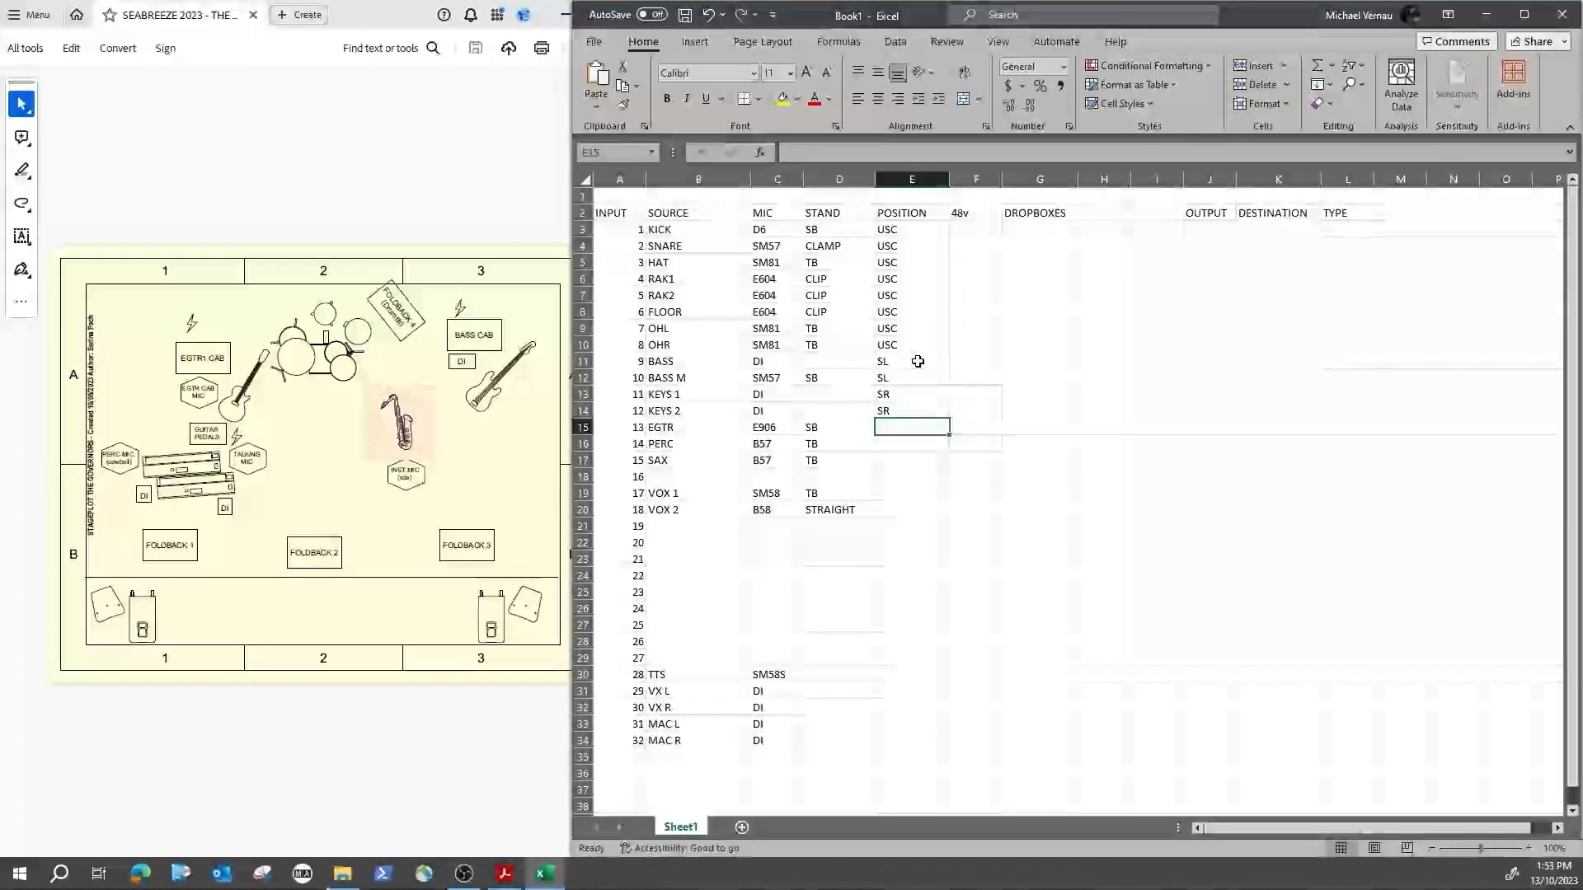
# Step: Enter the positions USR for EGTR, SR for PERC and SL for SAX in cells E15 to E17
pyautogui.write('USR')
pyautogui.press('Return')
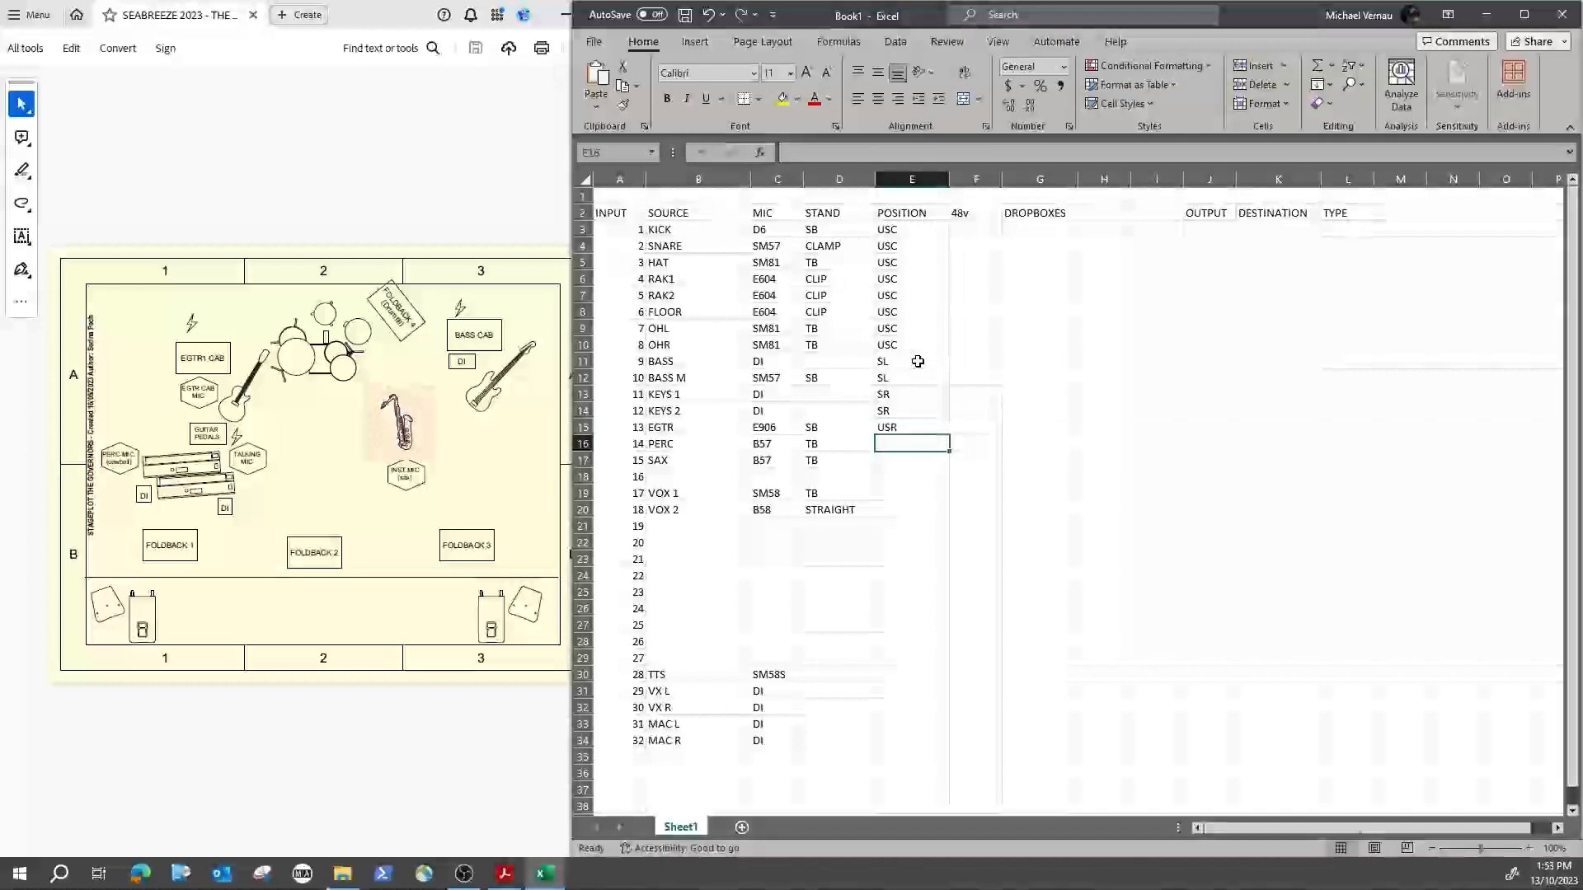
pyautogui.write('SR')
pyautogui.press('Return')
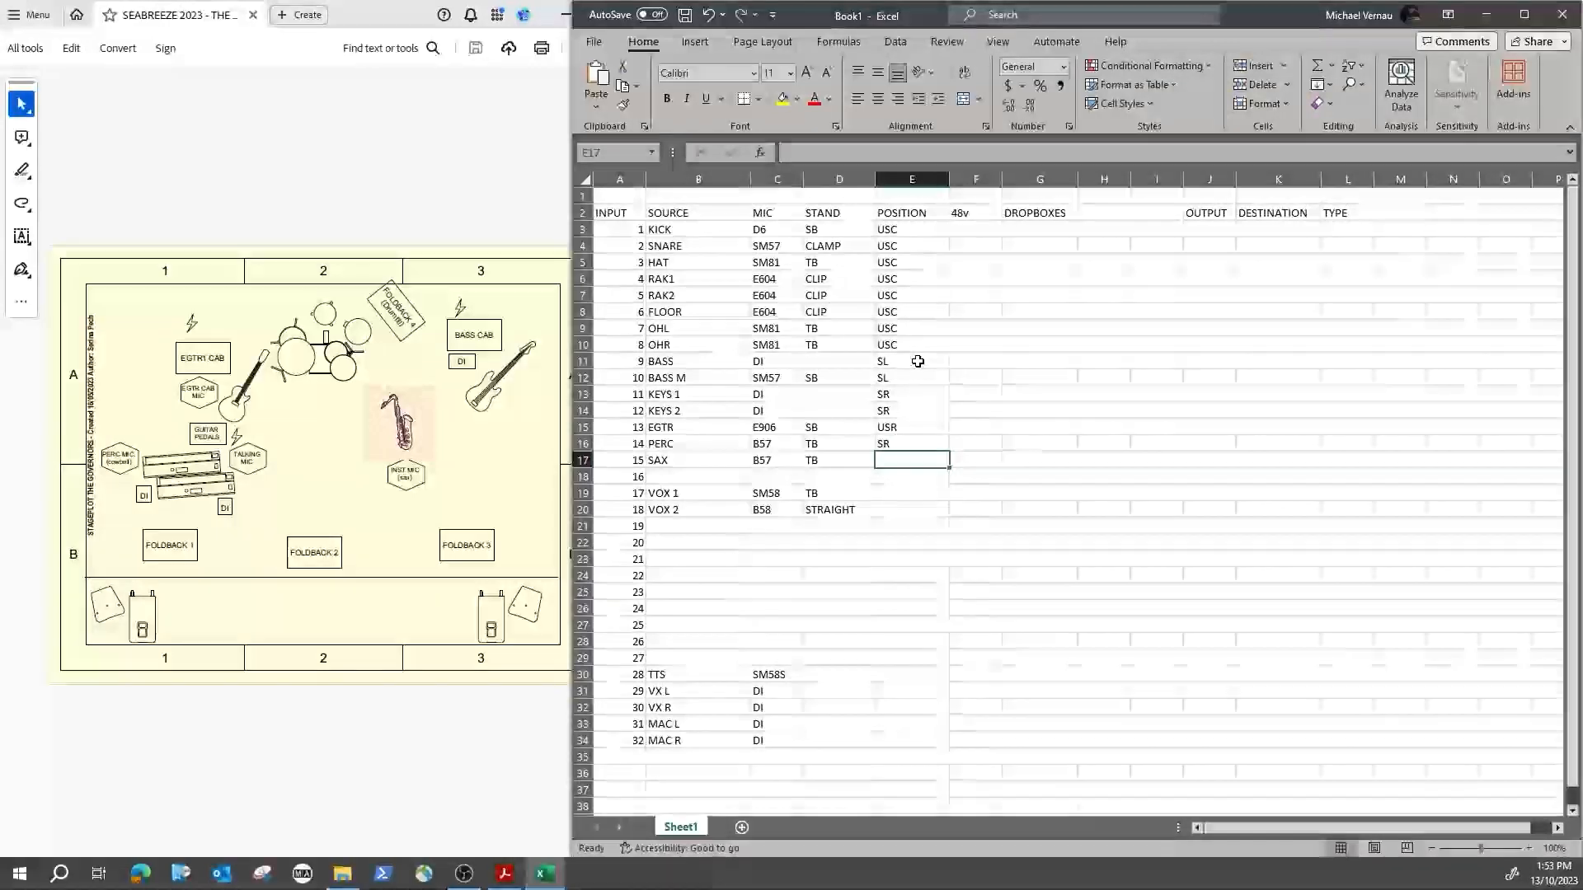
pyautogui.write('SL')
pyautogui.press('Return')
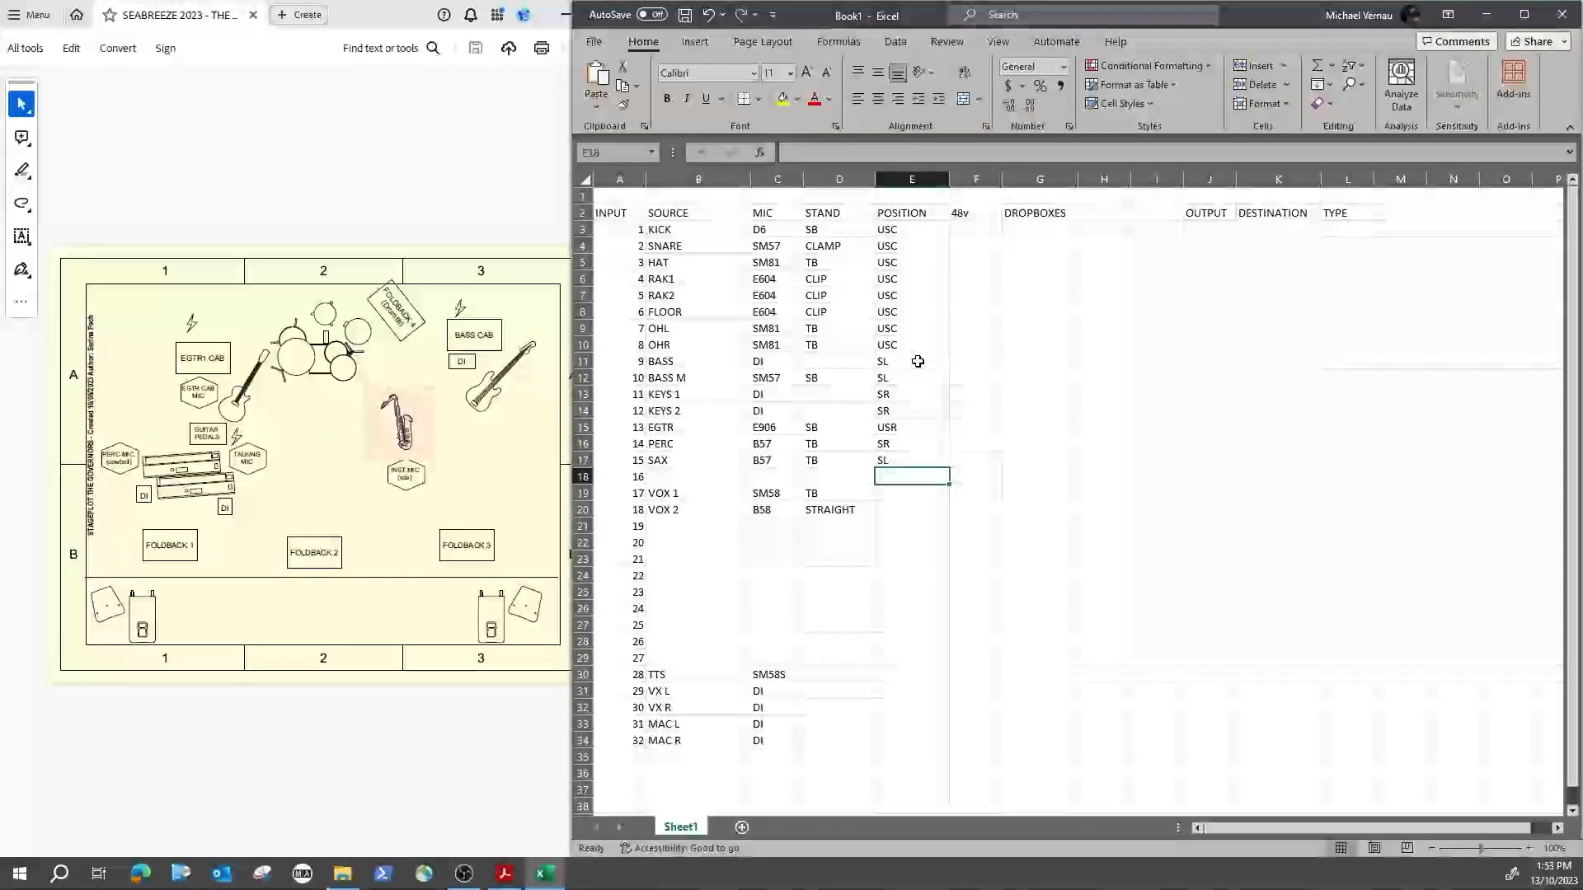
# Step: Enter the positions SR for VOX 1 in E19 and DSC for VOX 2 in E20
pyautogui.press('Return')
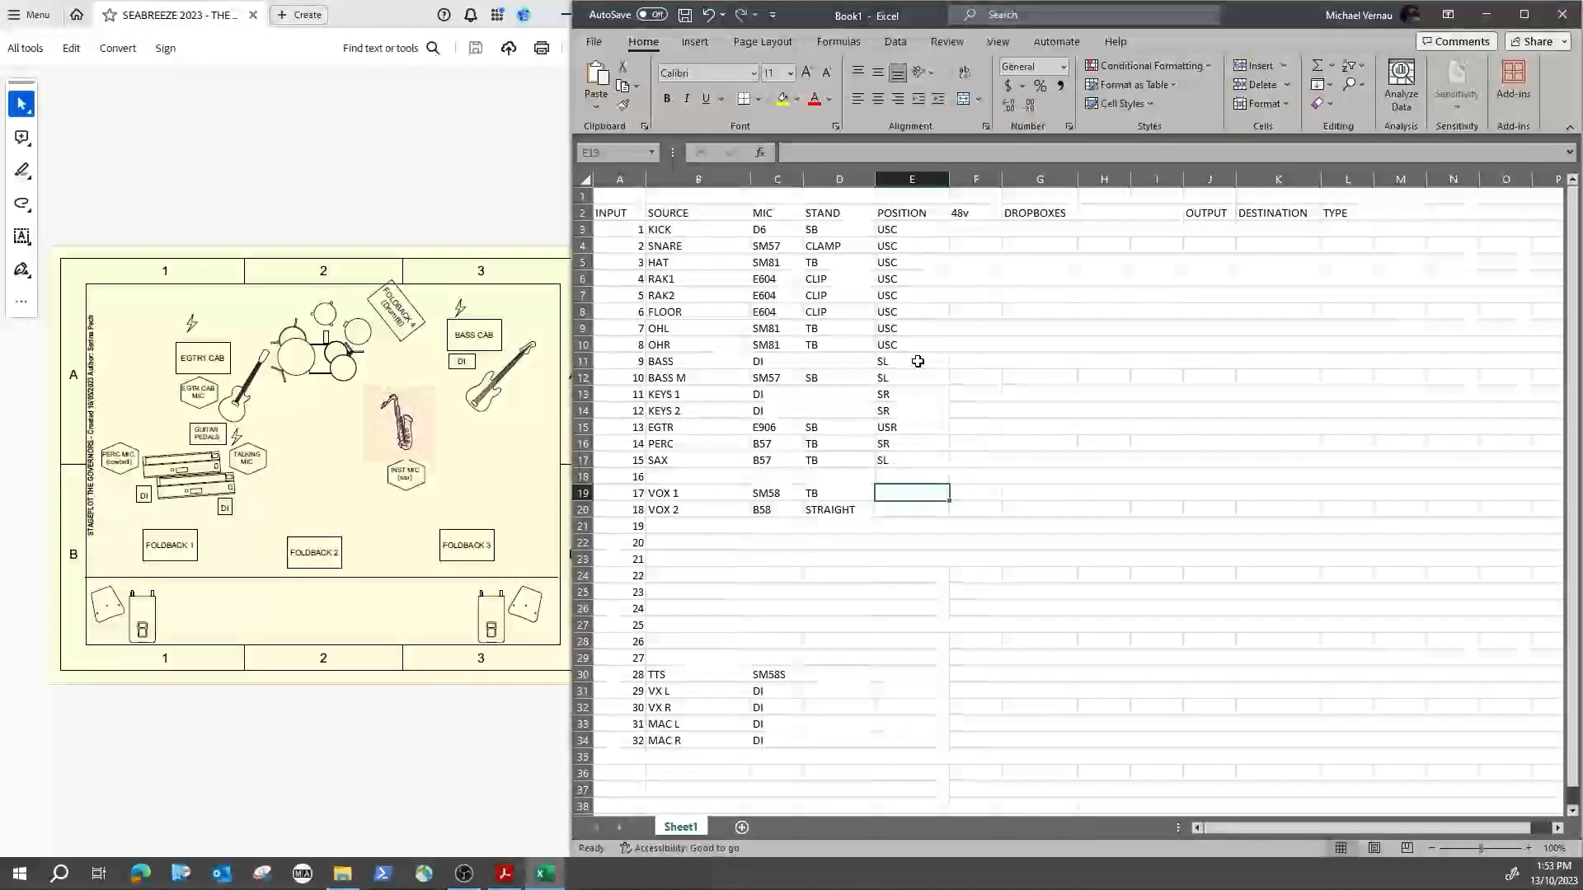
pyautogui.write('SR')
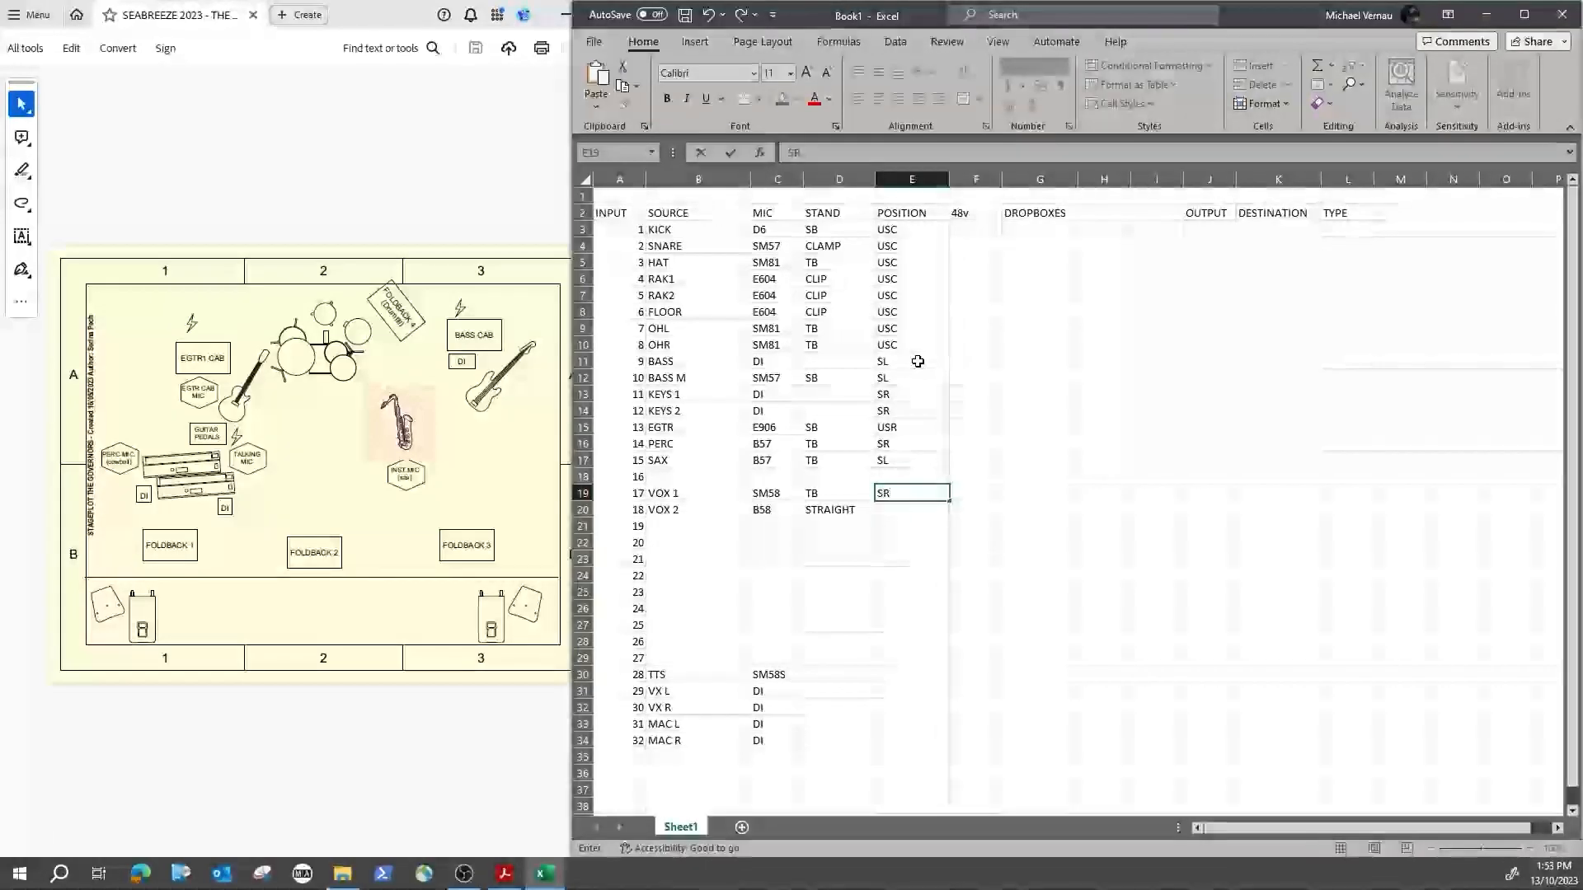
pyautogui.press('Return')
pyautogui.write('DSC')
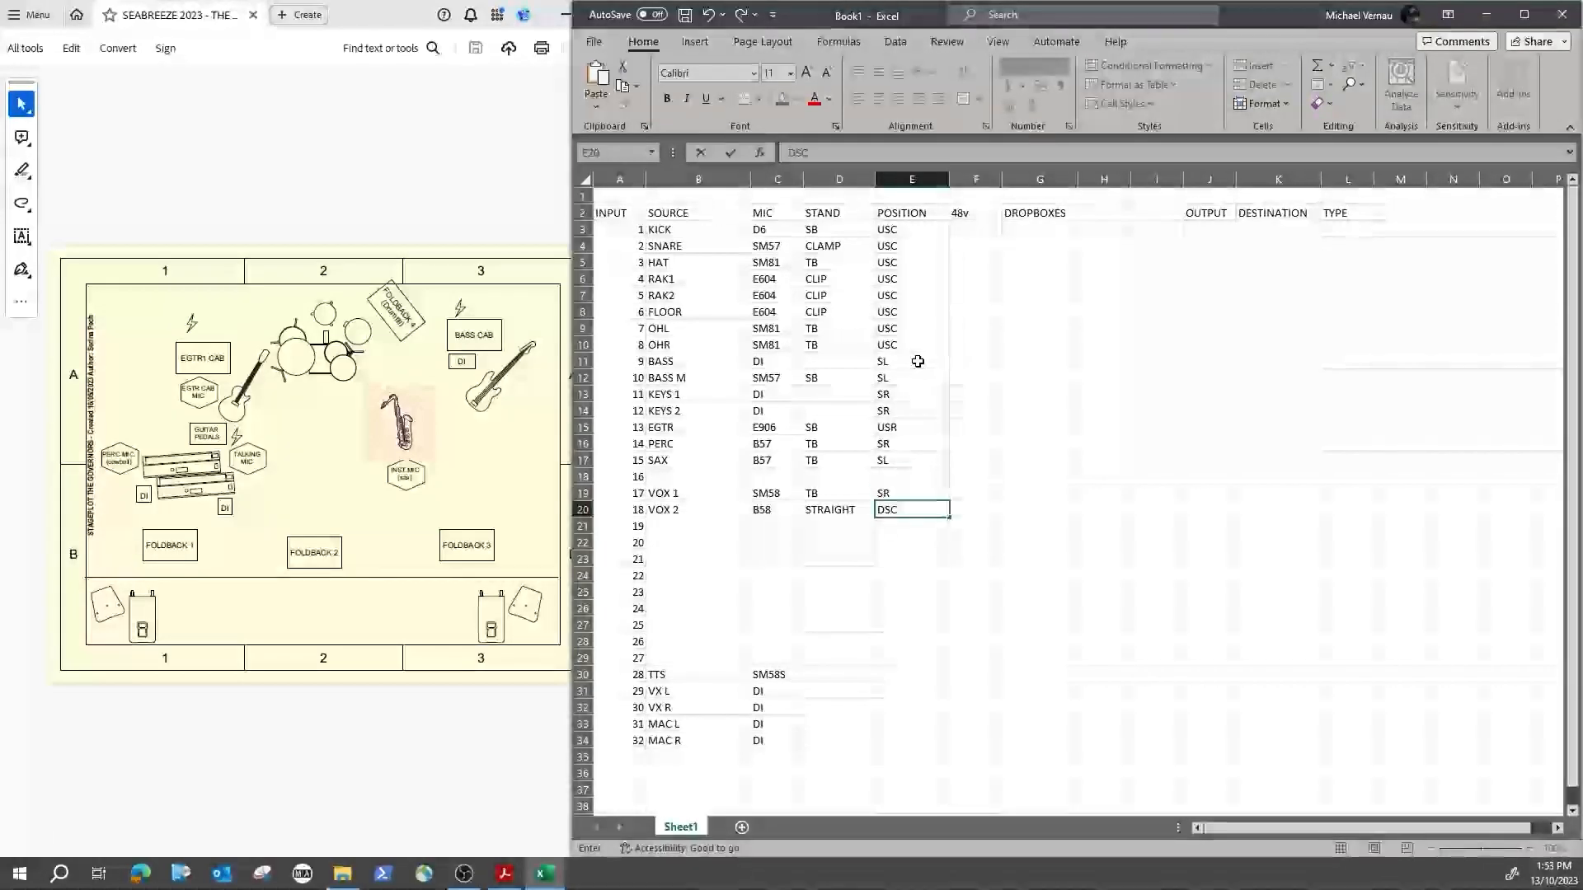
pyautogui.click(973, 234)
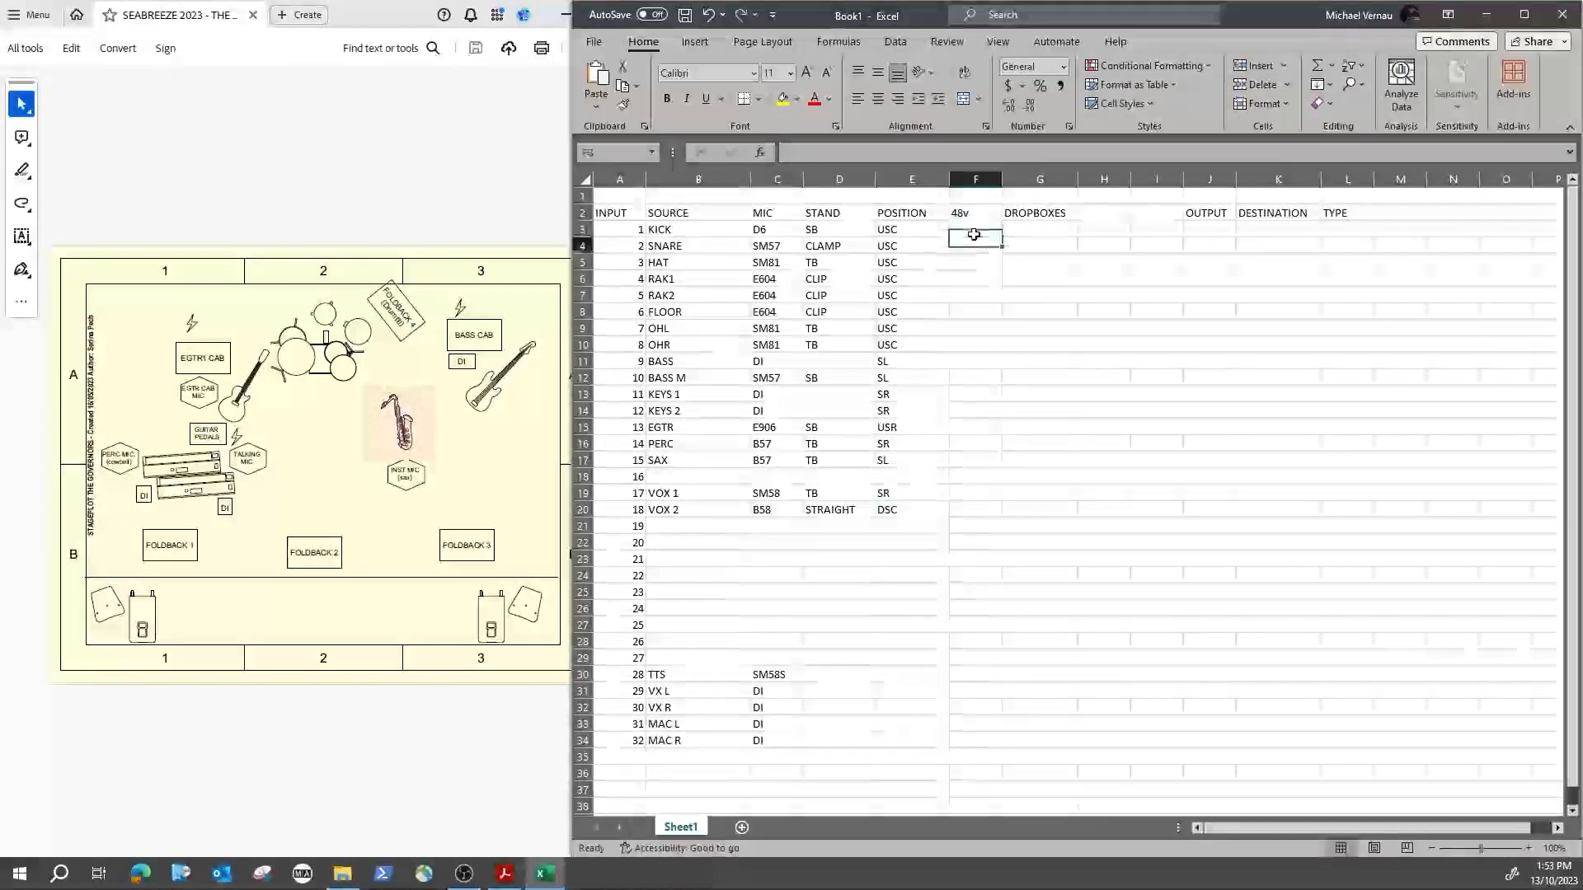
# Step: Mark HAT as needing 48v by entering Y in cell F5
pyautogui.press('Down')
pyautogui.press('Down')
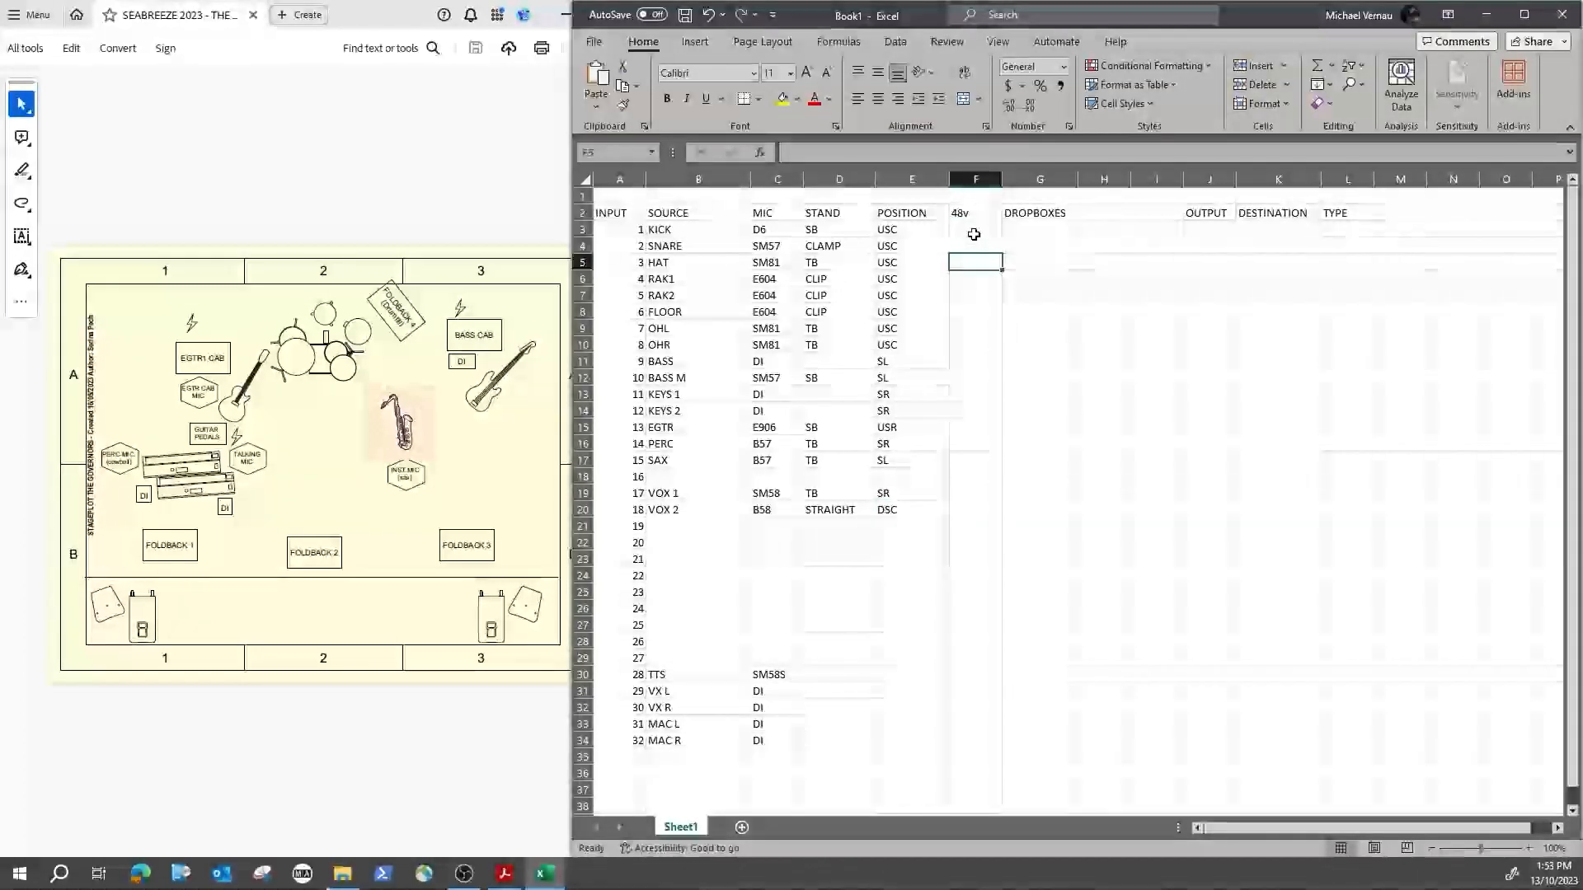
pyautogui.write('Y')
pyautogui.press('Return')
# Step: Enter Y in the 48v column for OHL and OHR in cells F9 and F10
pyautogui.press('Down')
pyautogui.press('Down')
pyautogui.press('Down')
pyautogui.press('Down')
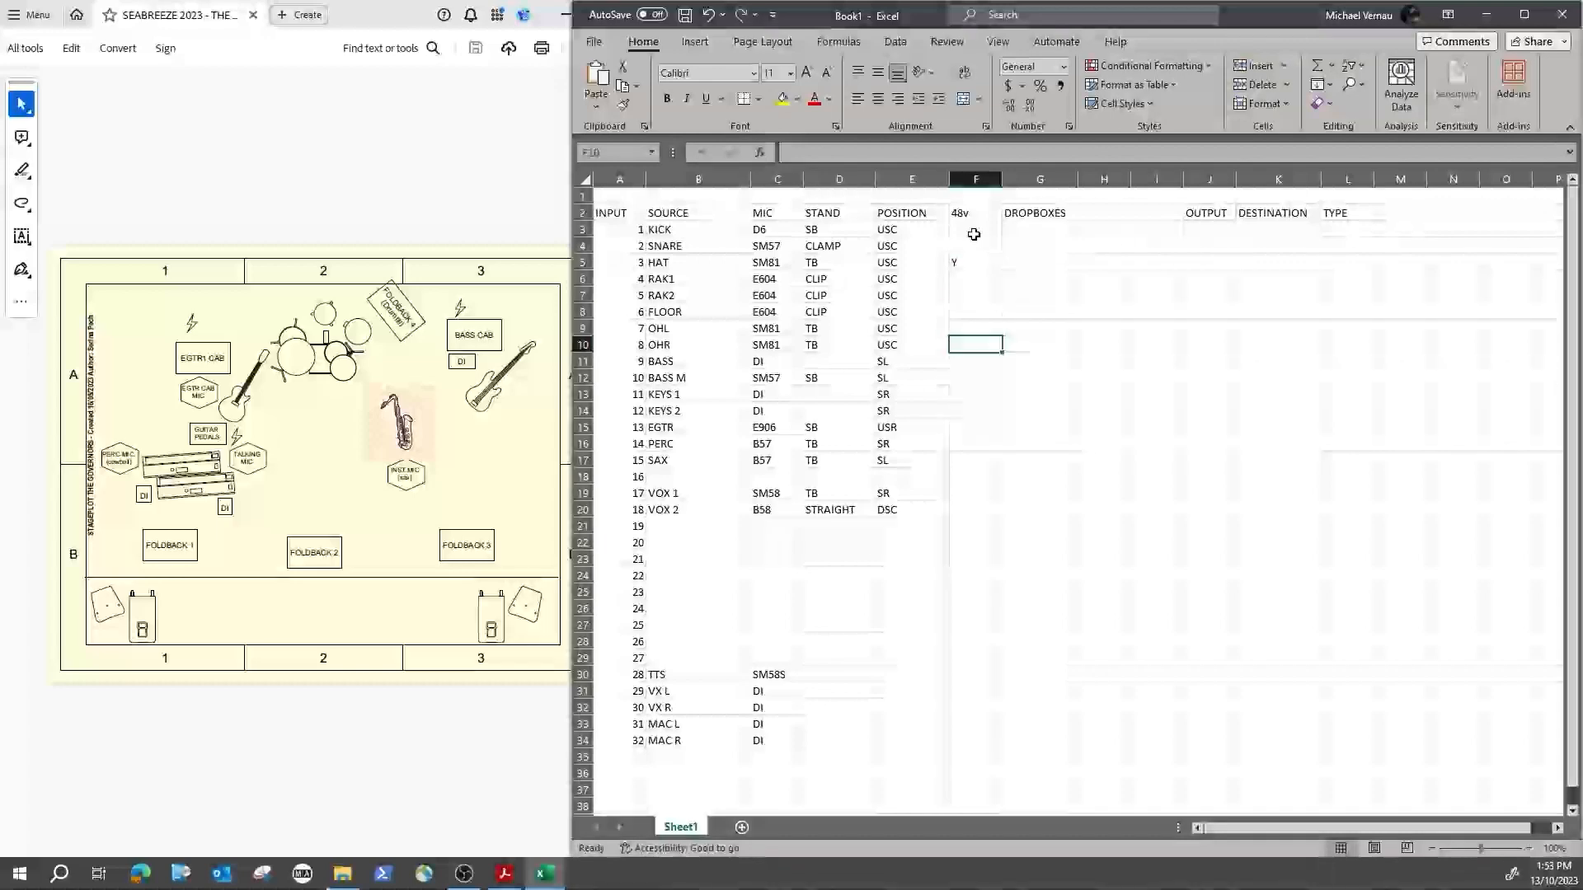
pyautogui.press('Up')
pyautogui.write('Y')
pyautogui.press('Return')
pyautogui.write('Y')
pyautogui.press('Return')
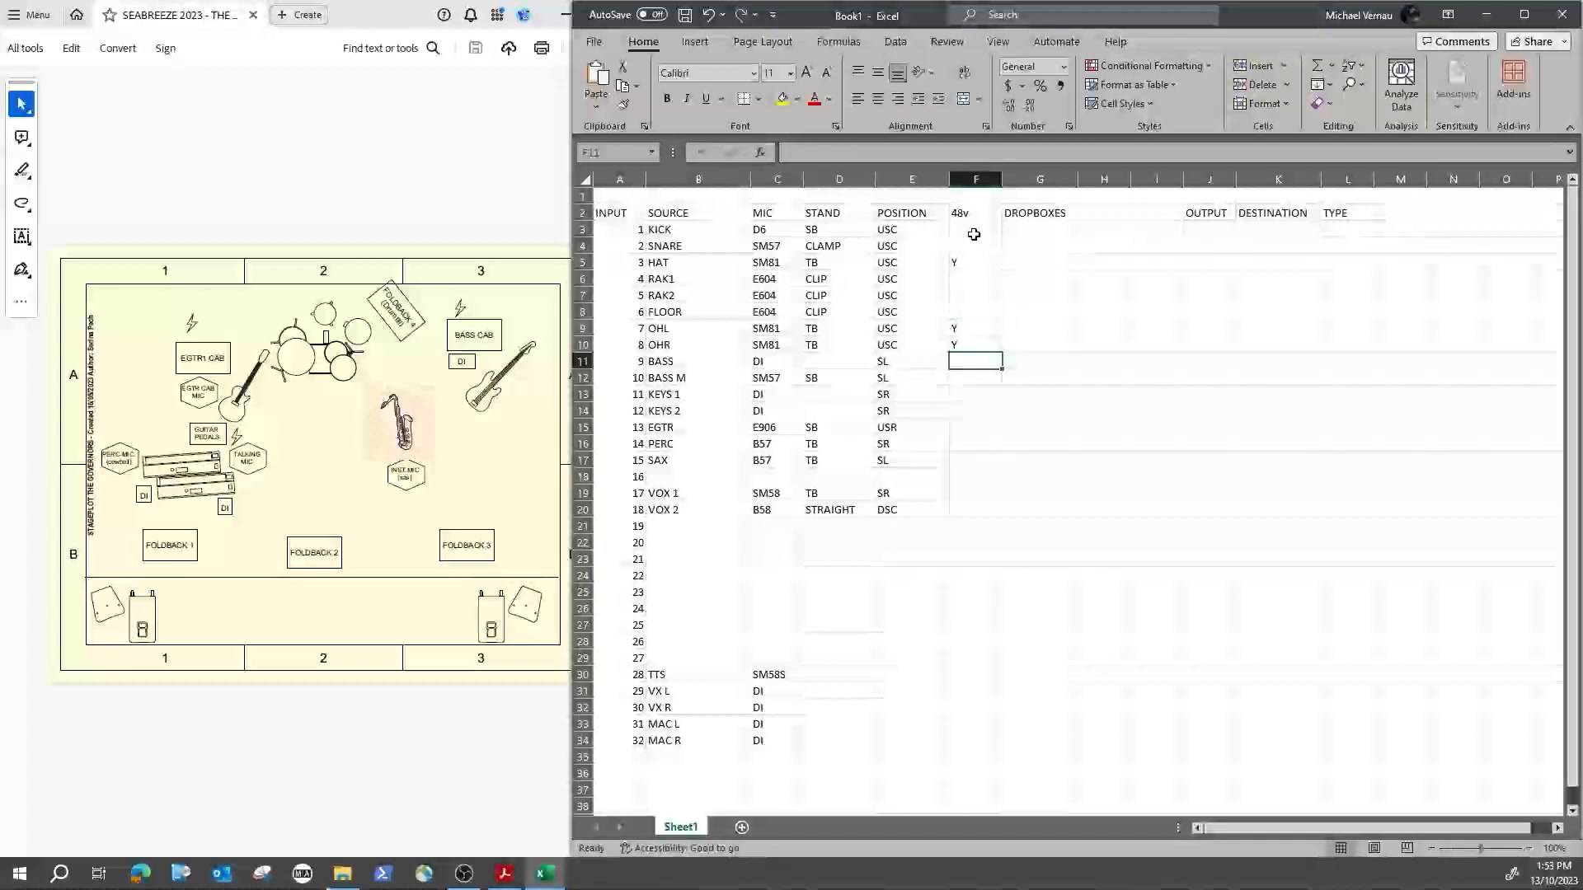
# Step: Enter Y in the 48v column for BASS, KEYS 1 and KEYS 2 in cells F11, F13 and F14
pyautogui.write('Y')
pyautogui.press('Return')
pyautogui.press('Return')
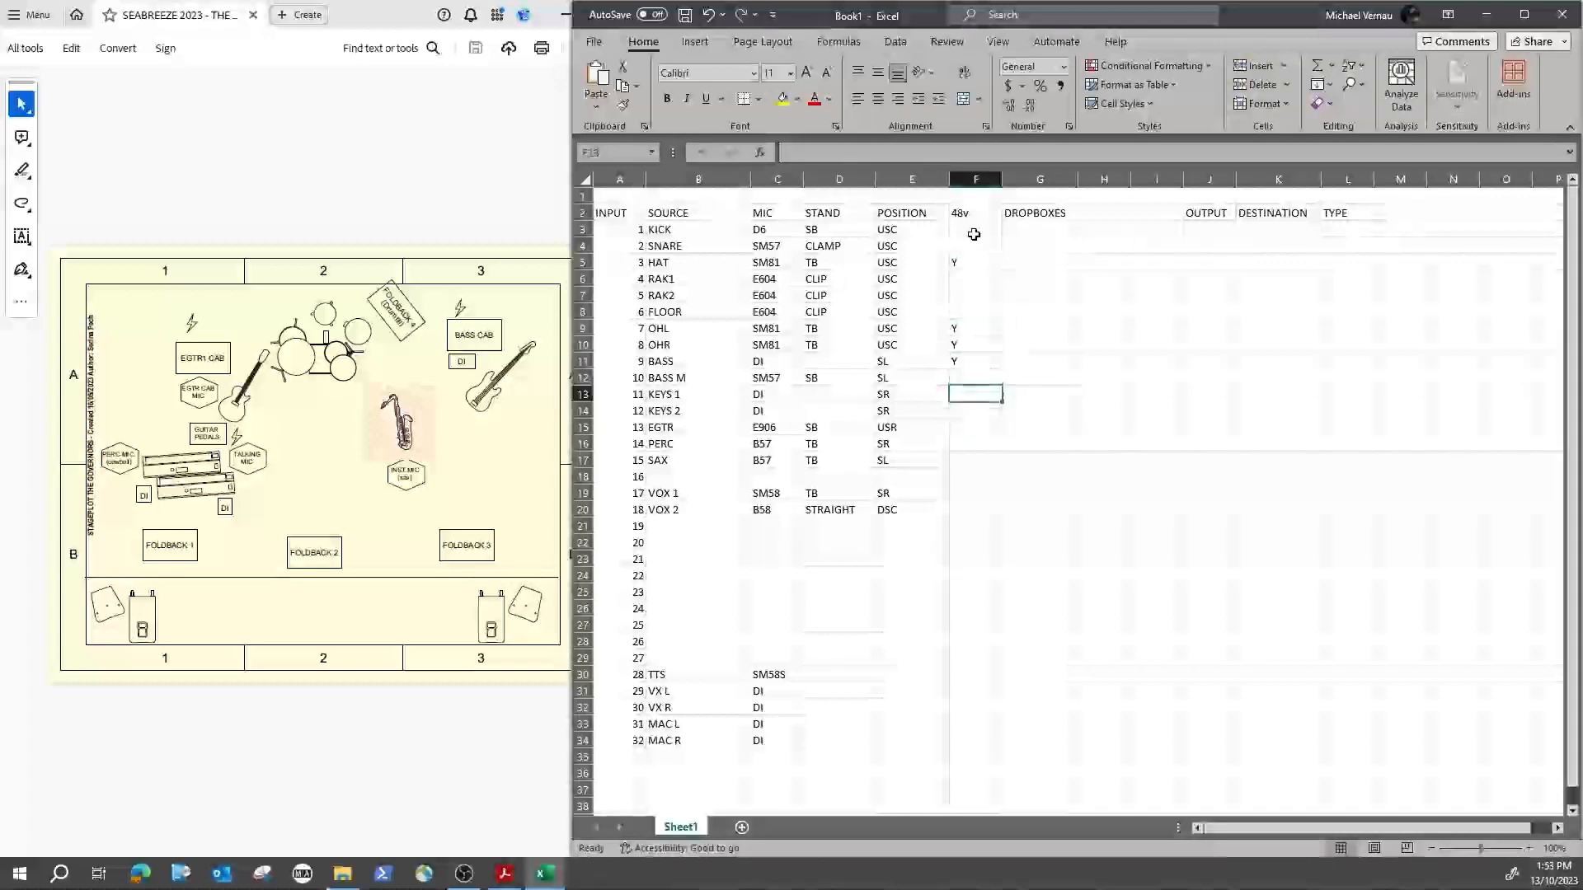
pyautogui.write('Y')
pyautogui.press('Return')
pyautogui.write('Y')
pyautogui.press('Return')
# Step: Enter Y in the 48v column for VX L, VX R, MAC L and MAC R in cells F31 to F34
pyautogui.press('Down')
pyautogui.press('Down')
pyautogui.press('Down')
pyautogui.press('Down')
pyautogui.press('Down')
pyautogui.press('Down')
pyautogui.press('Down')
pyautogui.press('Down')
pyautogui.press('Down')
pyautogui.press('Down')
pyautogui.press('Down')
pyautogui.press('Down')
pyautogui.press('Down')
pyautogui.press('Down')
pyautogui.press('Down')
pyautogui.press('Down')
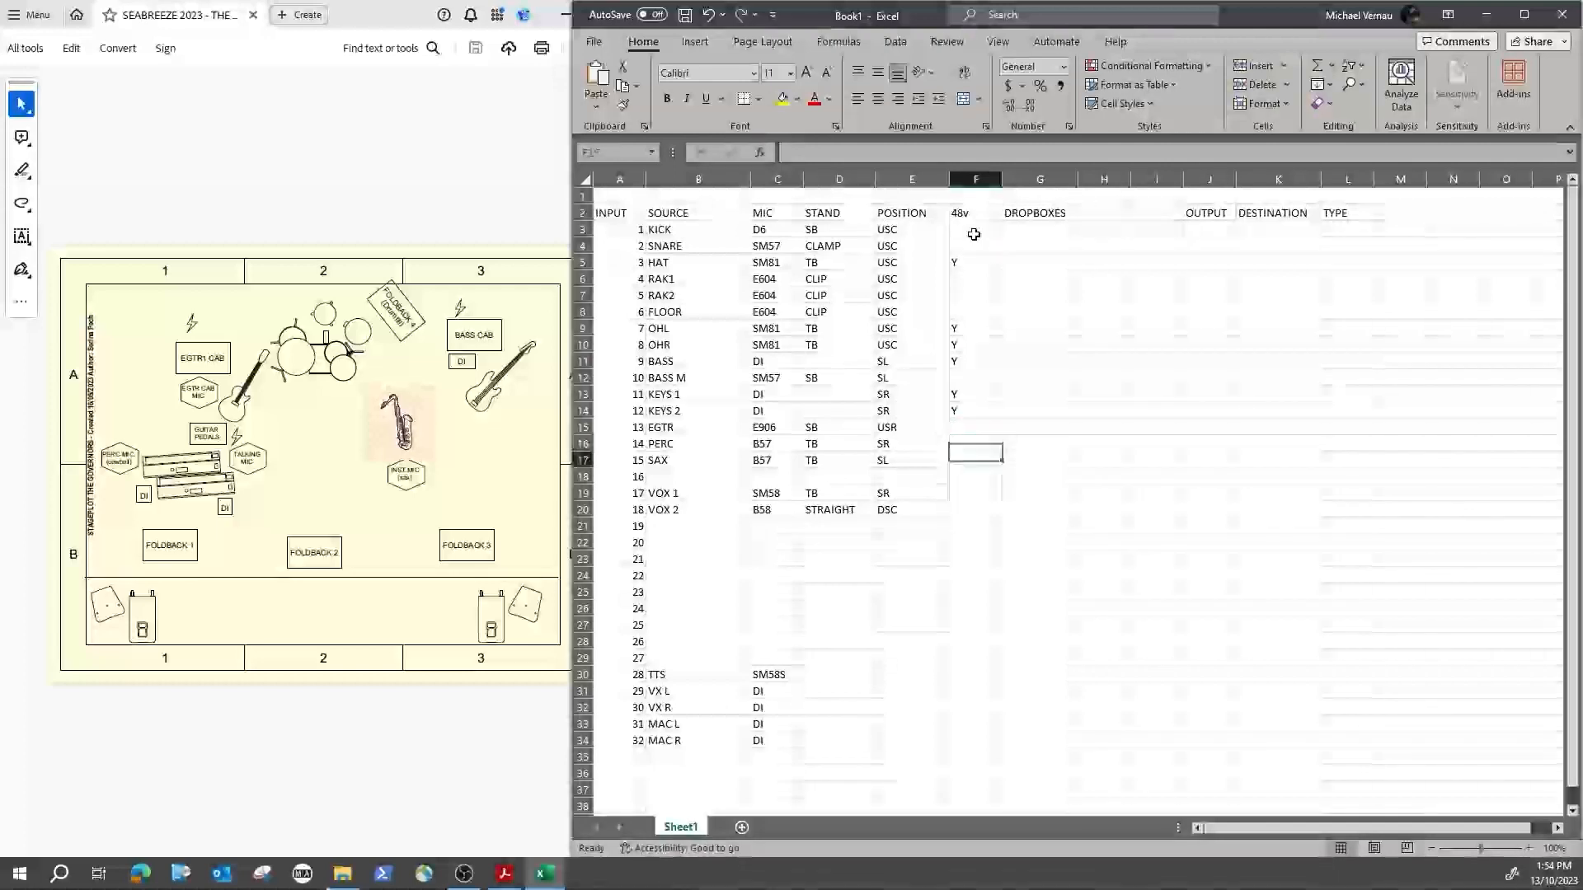
pyautogui.write('Y')
pyautogui.press('Return')
pyautogui.write('Y')
pyautogui.press('Return')
pyautogui.write('Y')
pyautogui.press('Return')
pyautogui.write('Y')
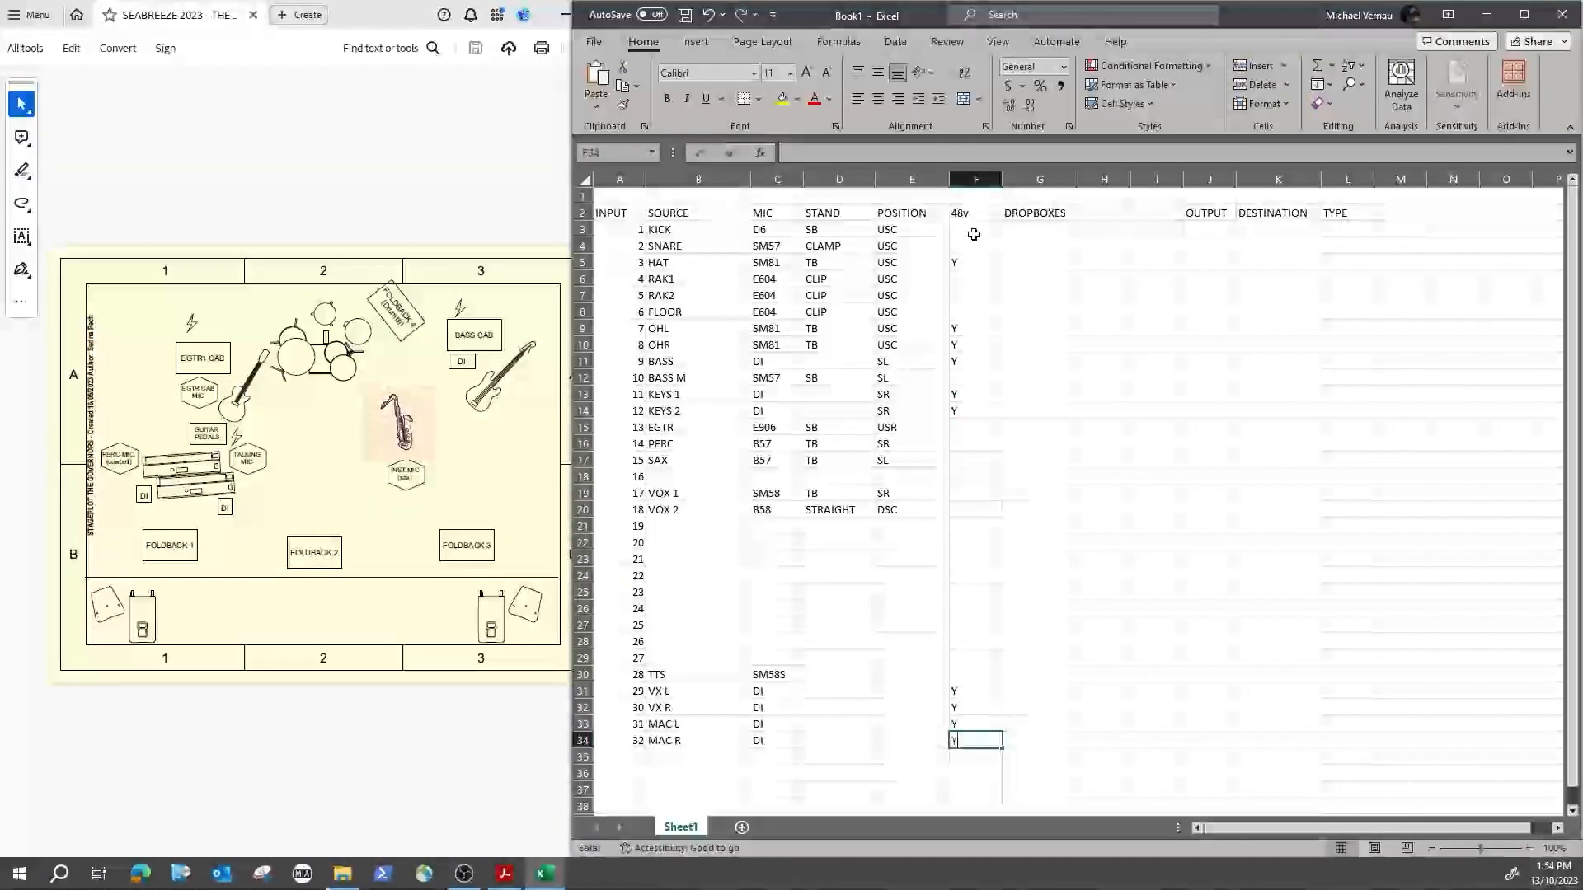
pyautogui.press('Return')
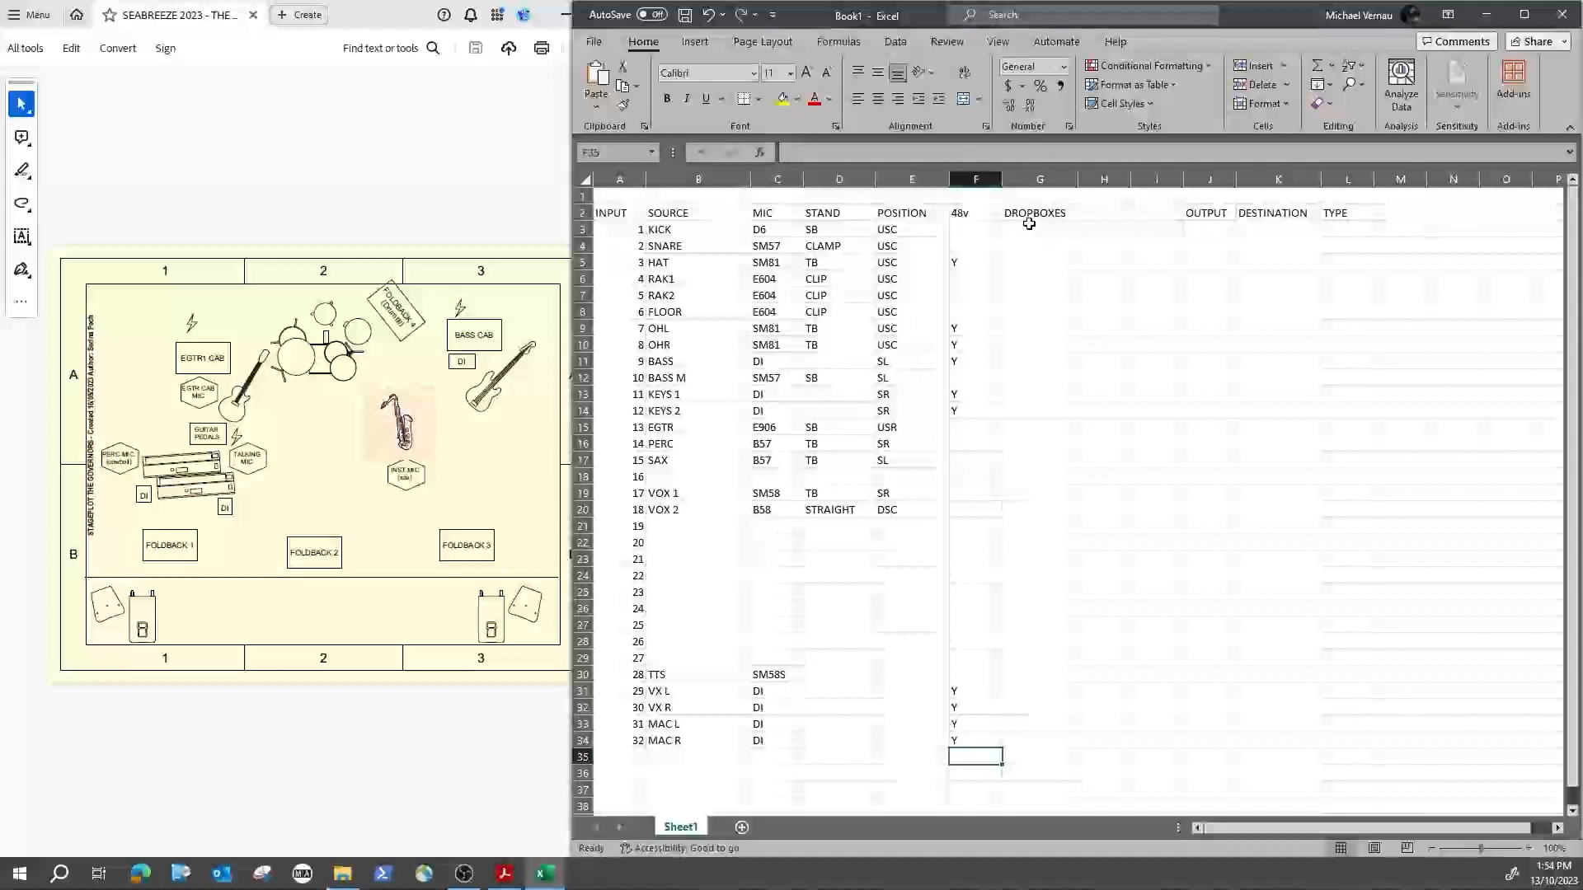
# Step: Fill the dropboxes column from KICK to OHR with the series A1 to A8 in cells G3 to G10
pyautogui.click(1029, 224)
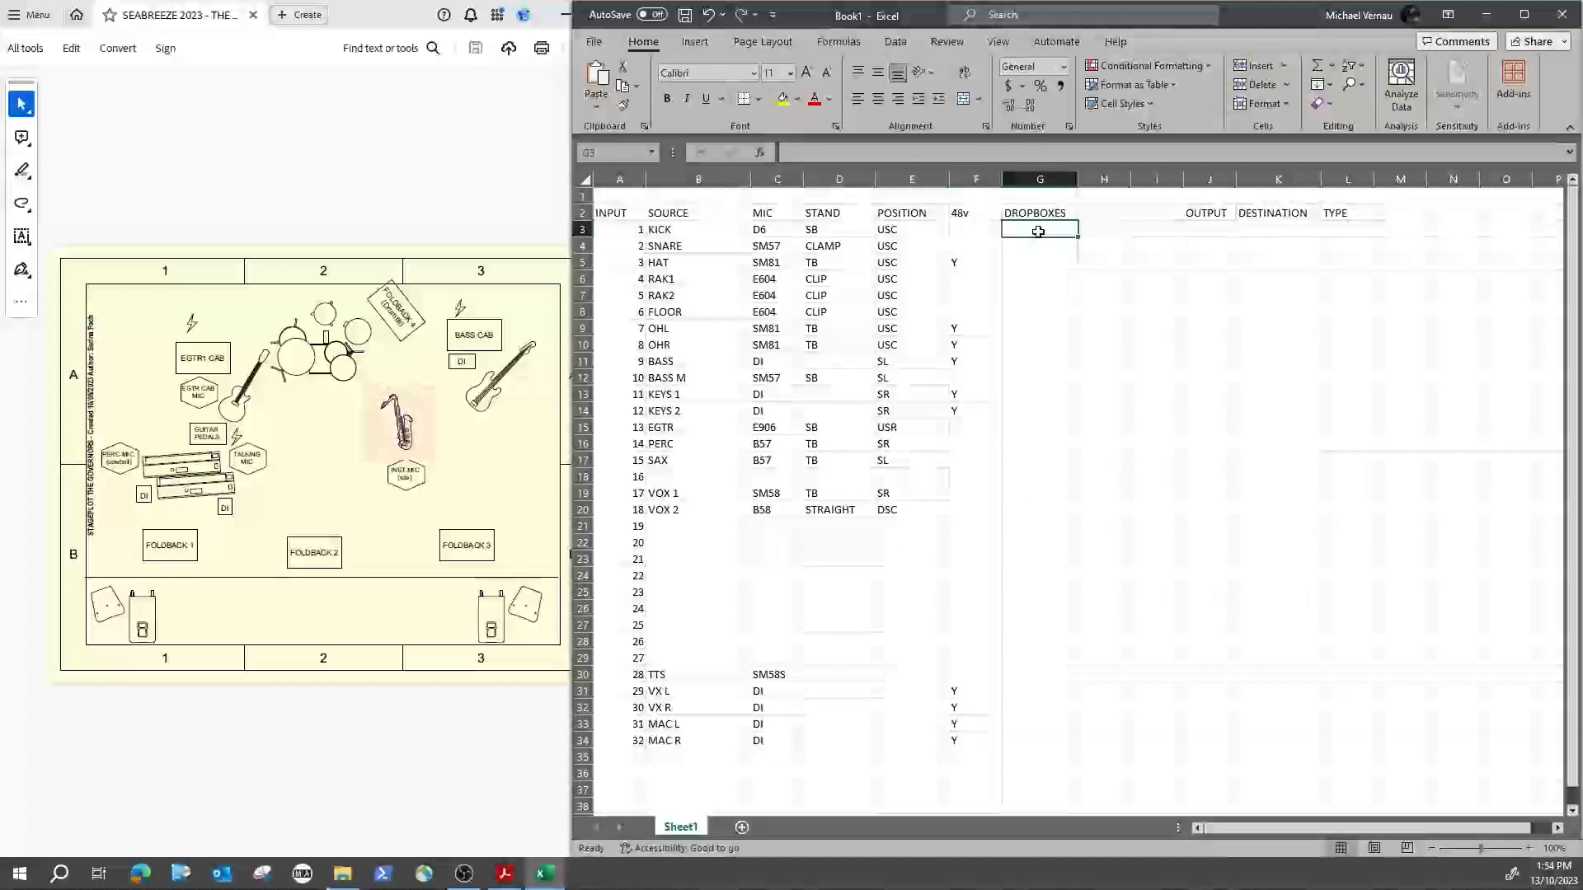
pyautogui.write('A1')
pyautogui.click(1043, 245)
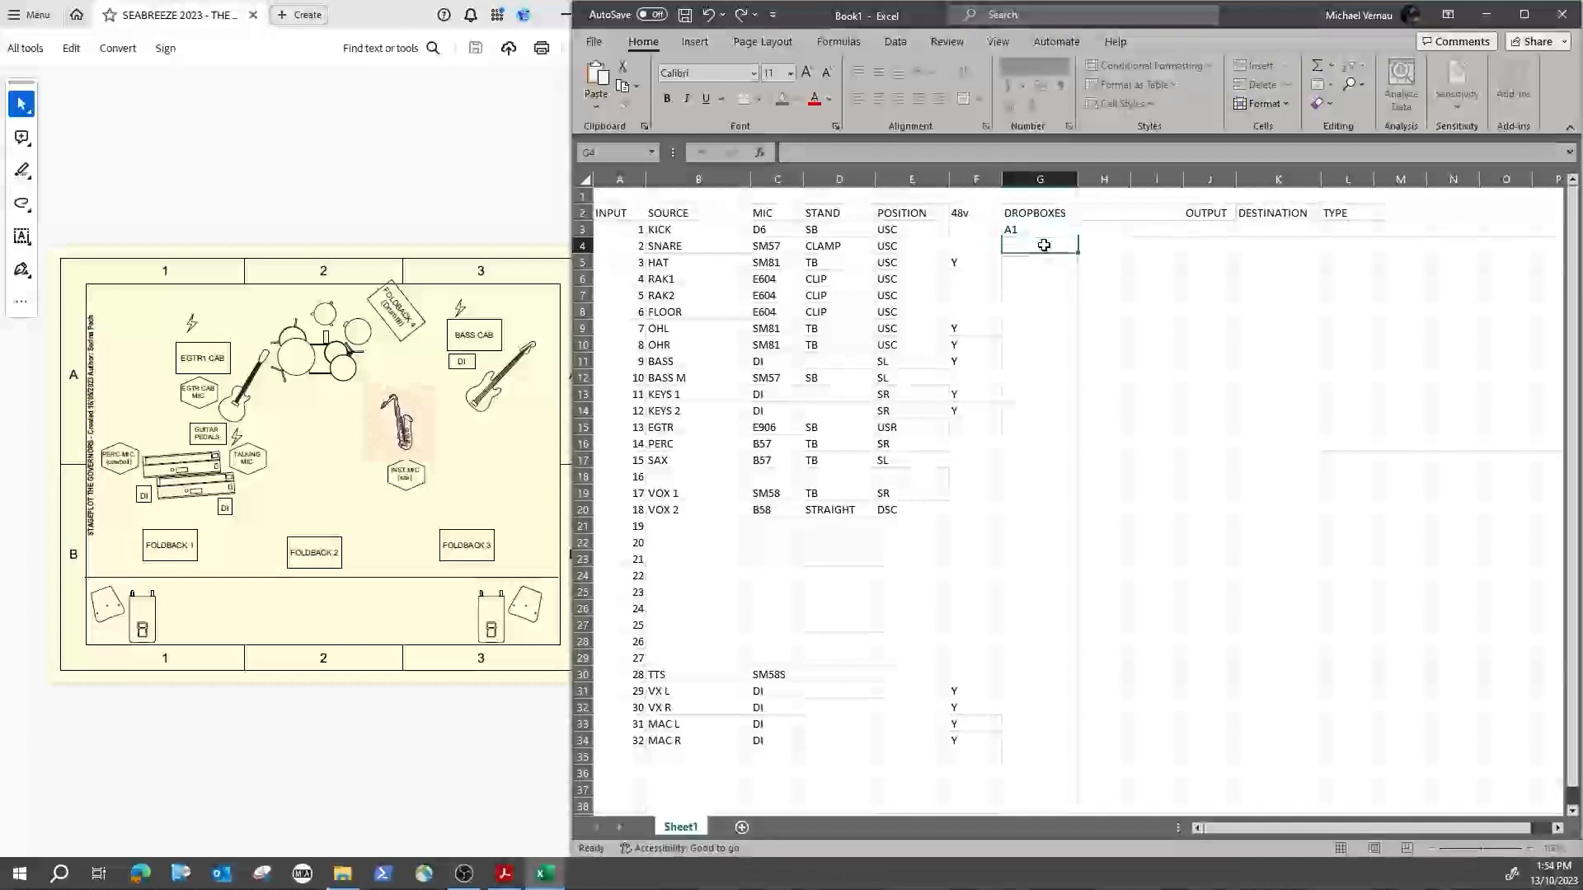
pyautogui.write('A1')
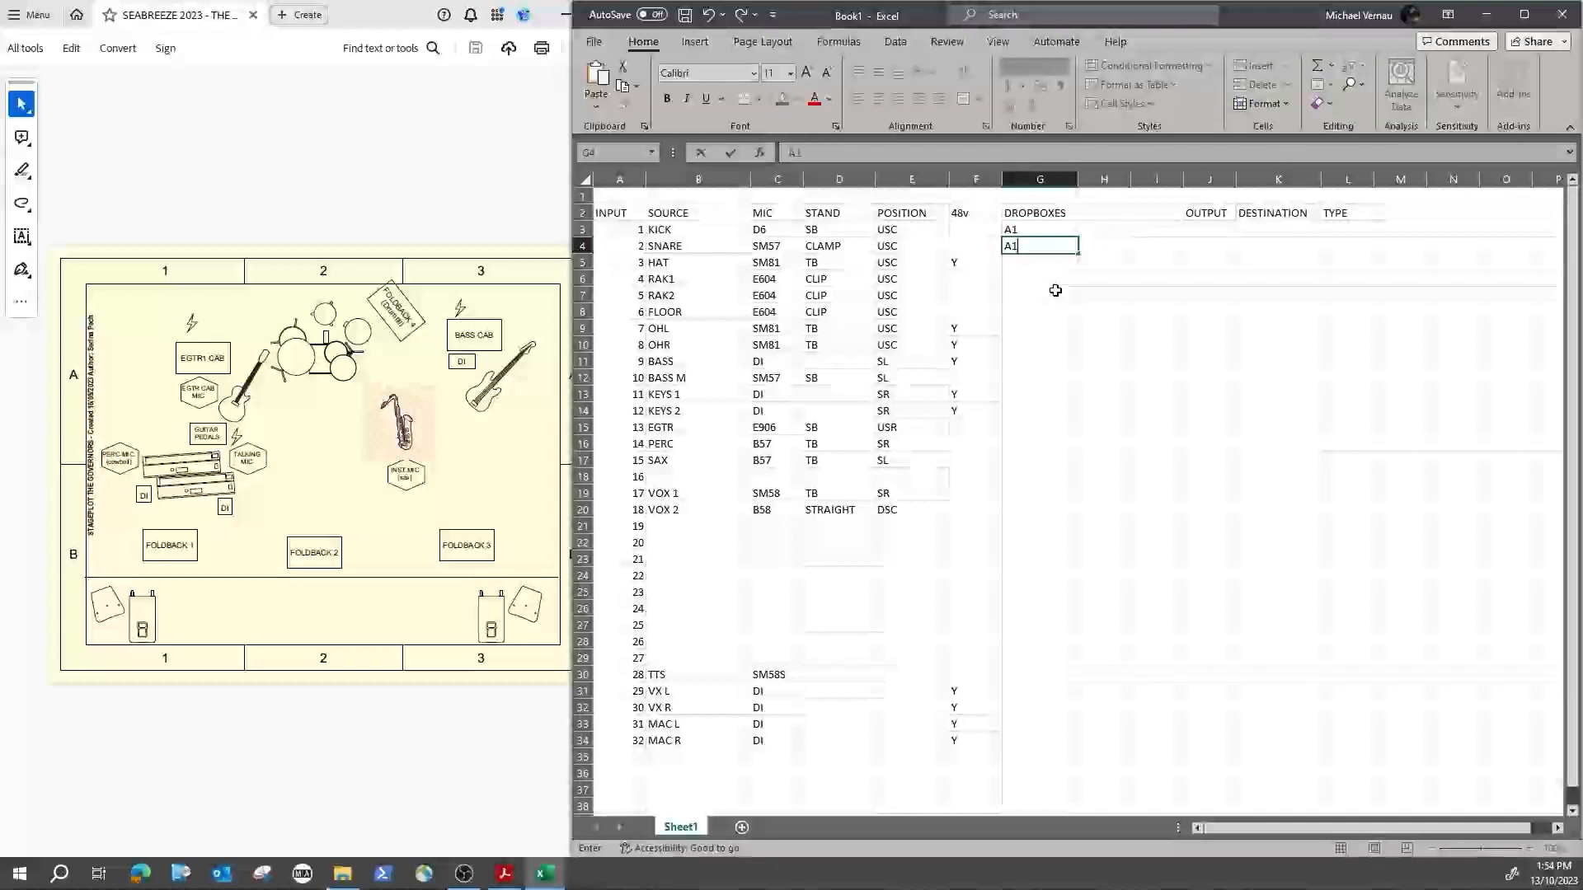
pyautogui.press('BackSpace')
pyautogui.write('2')
pyautogui.press('Return')
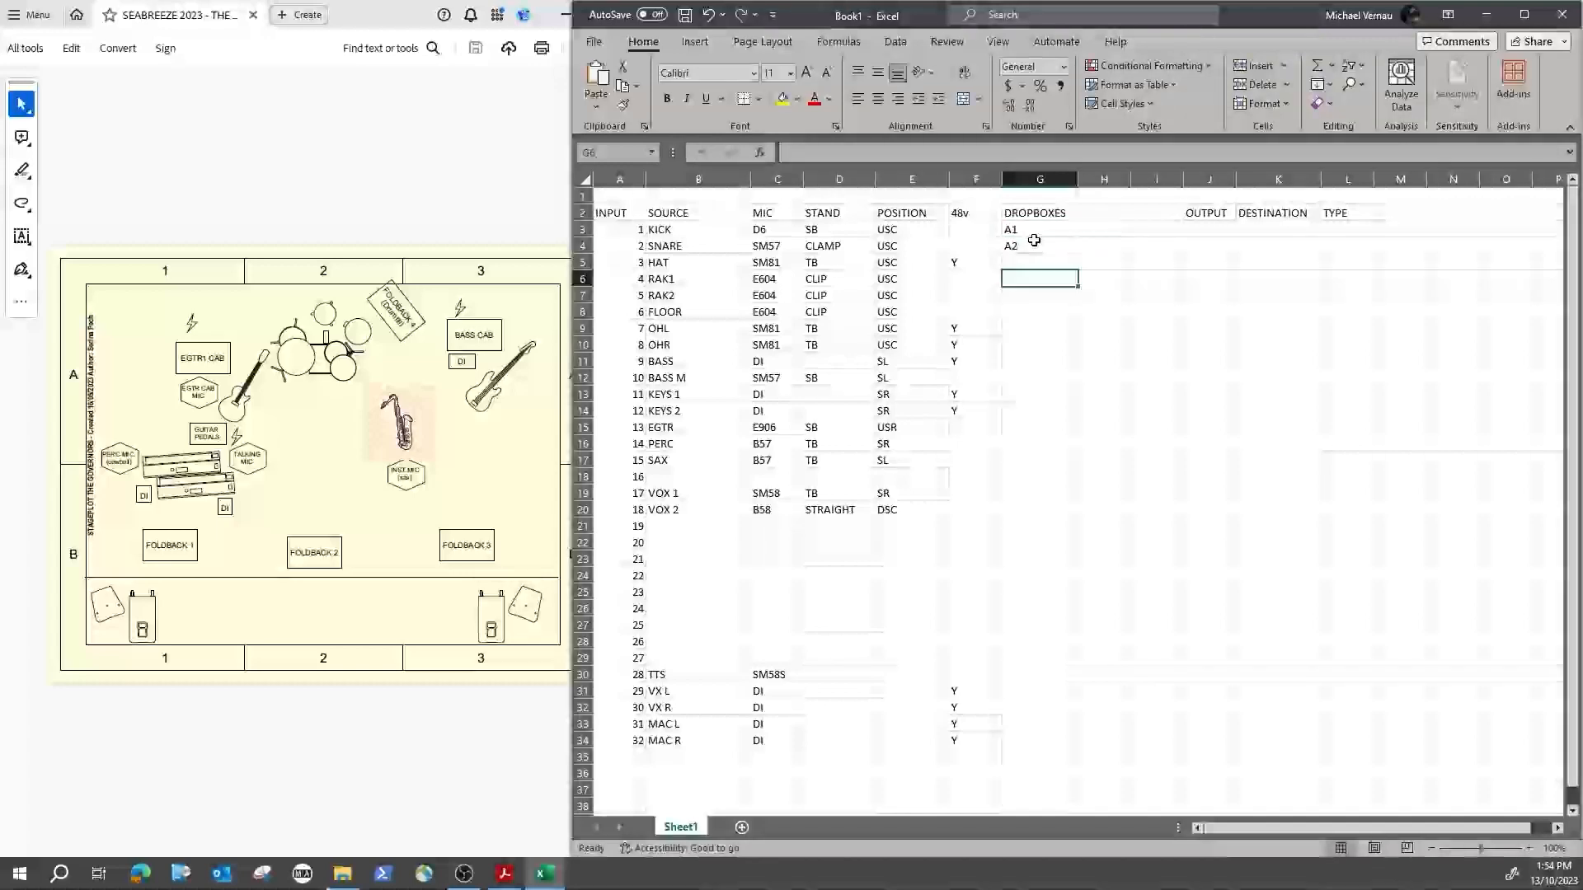
pyautogui.moveTo(1030, 231); pyautogui.dragTo(1066, 359)
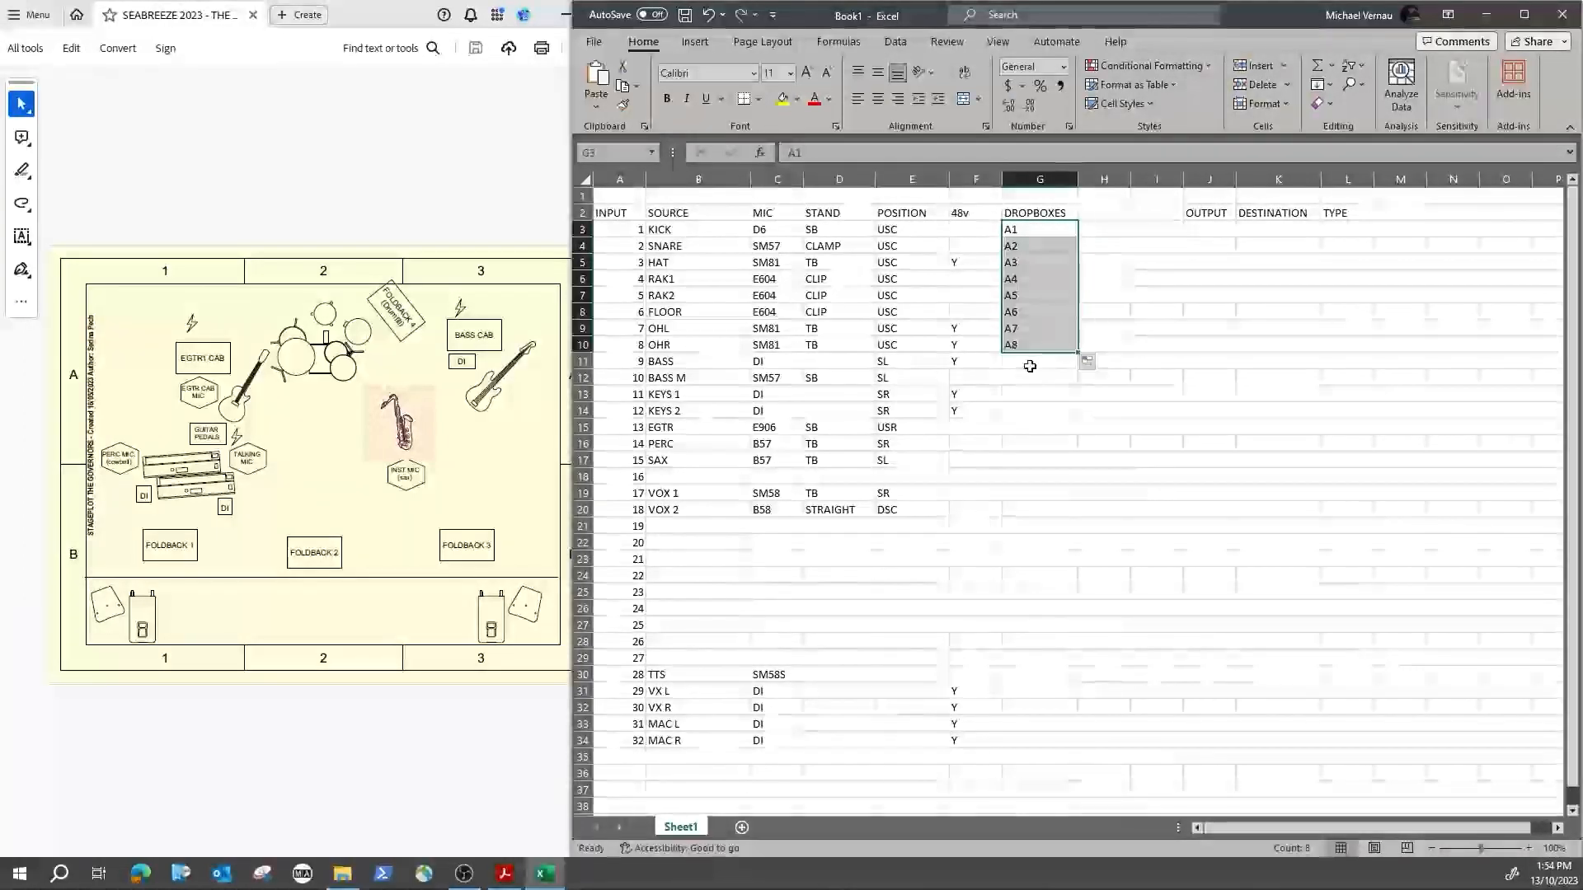
# Step: Enter HOMERUN as the dropbox for BASS and BASS M in cells G11 and G12
pyautogui.click(1029, 360)
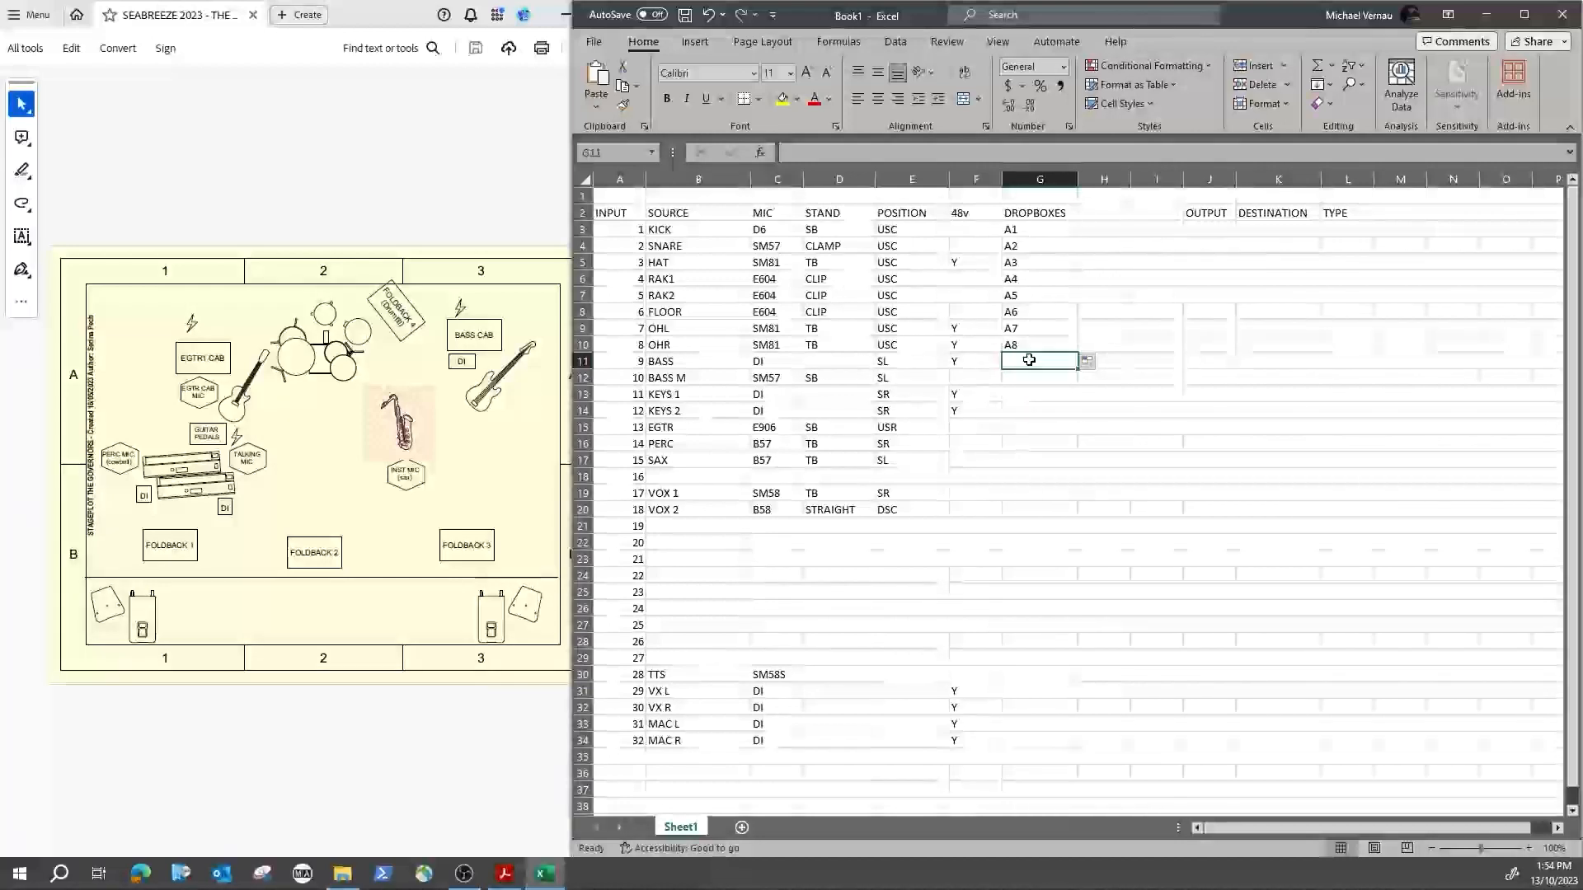
pyautogui.write('HOMERUN')
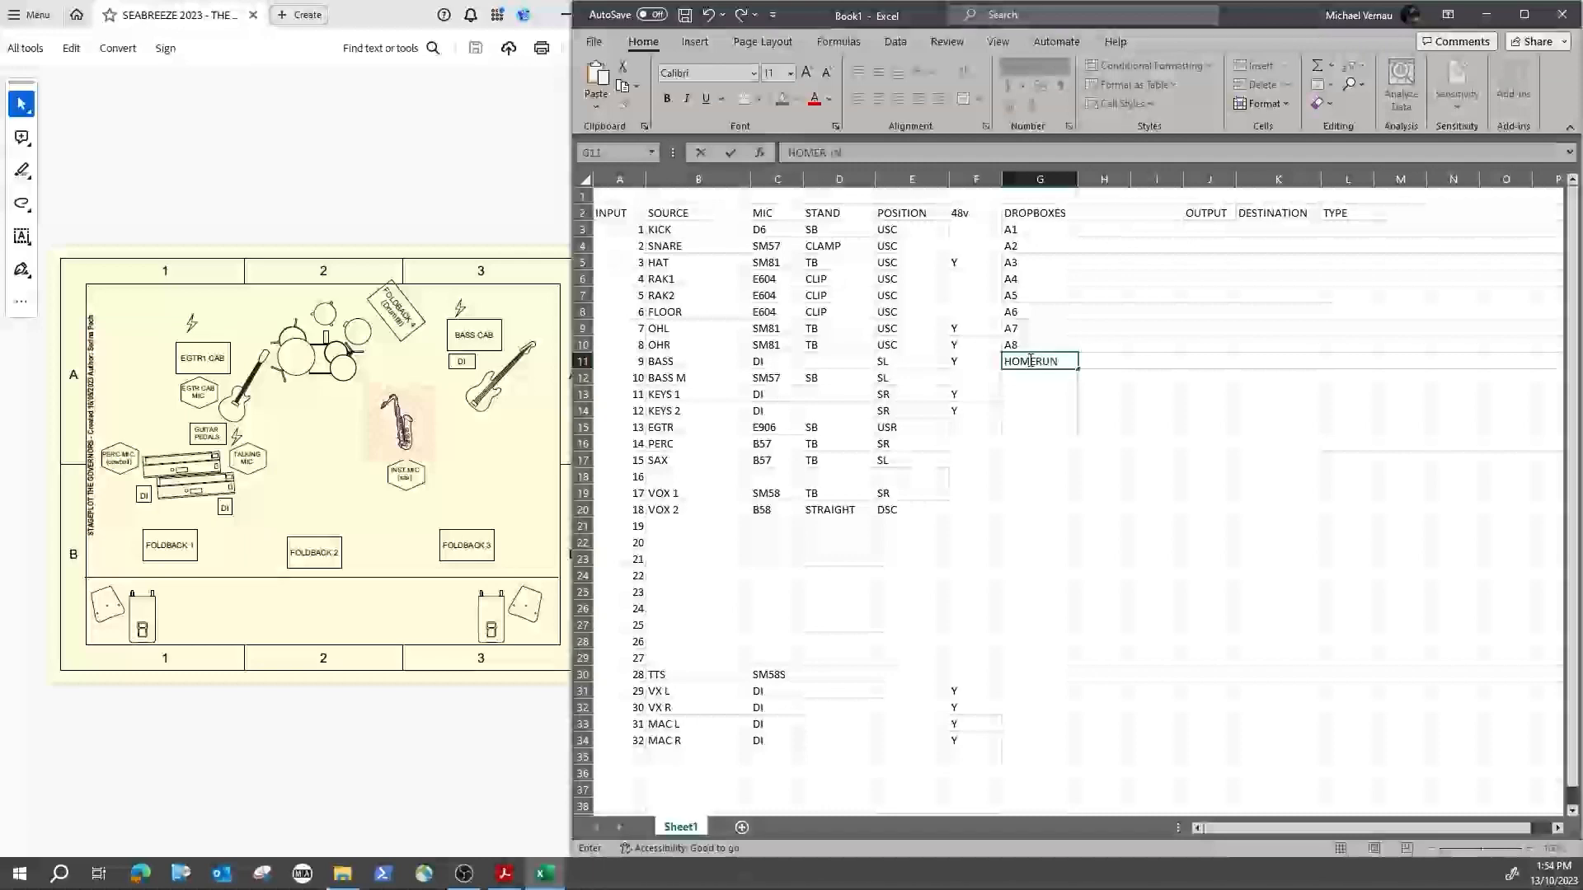
pyautogui.press('Return')
pyautogui.write('HOMERUN')
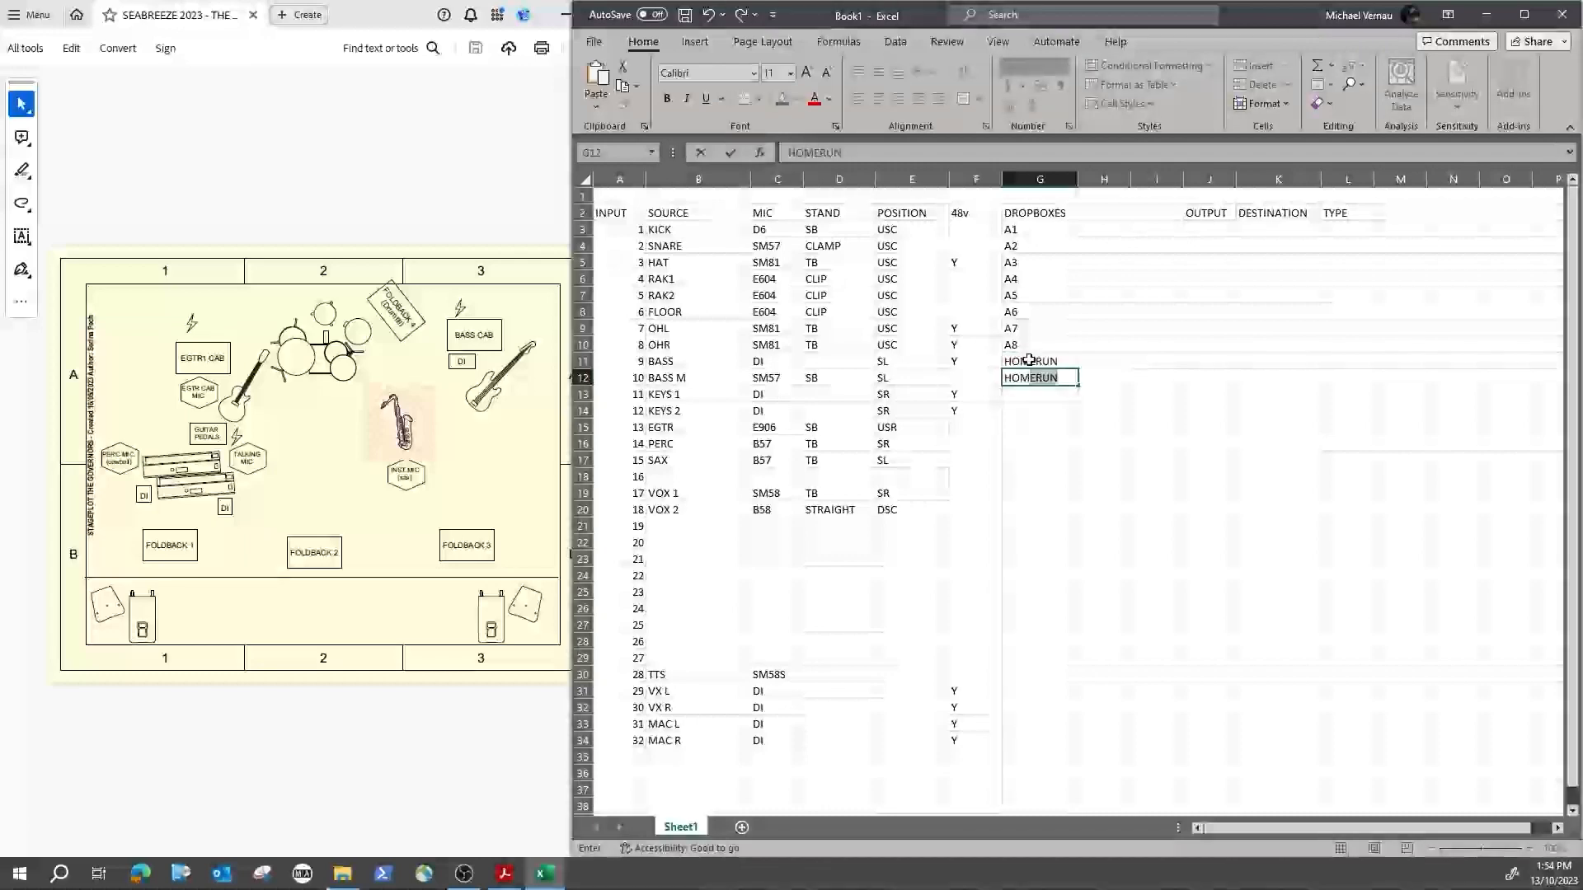
pyautogui.press('Return')
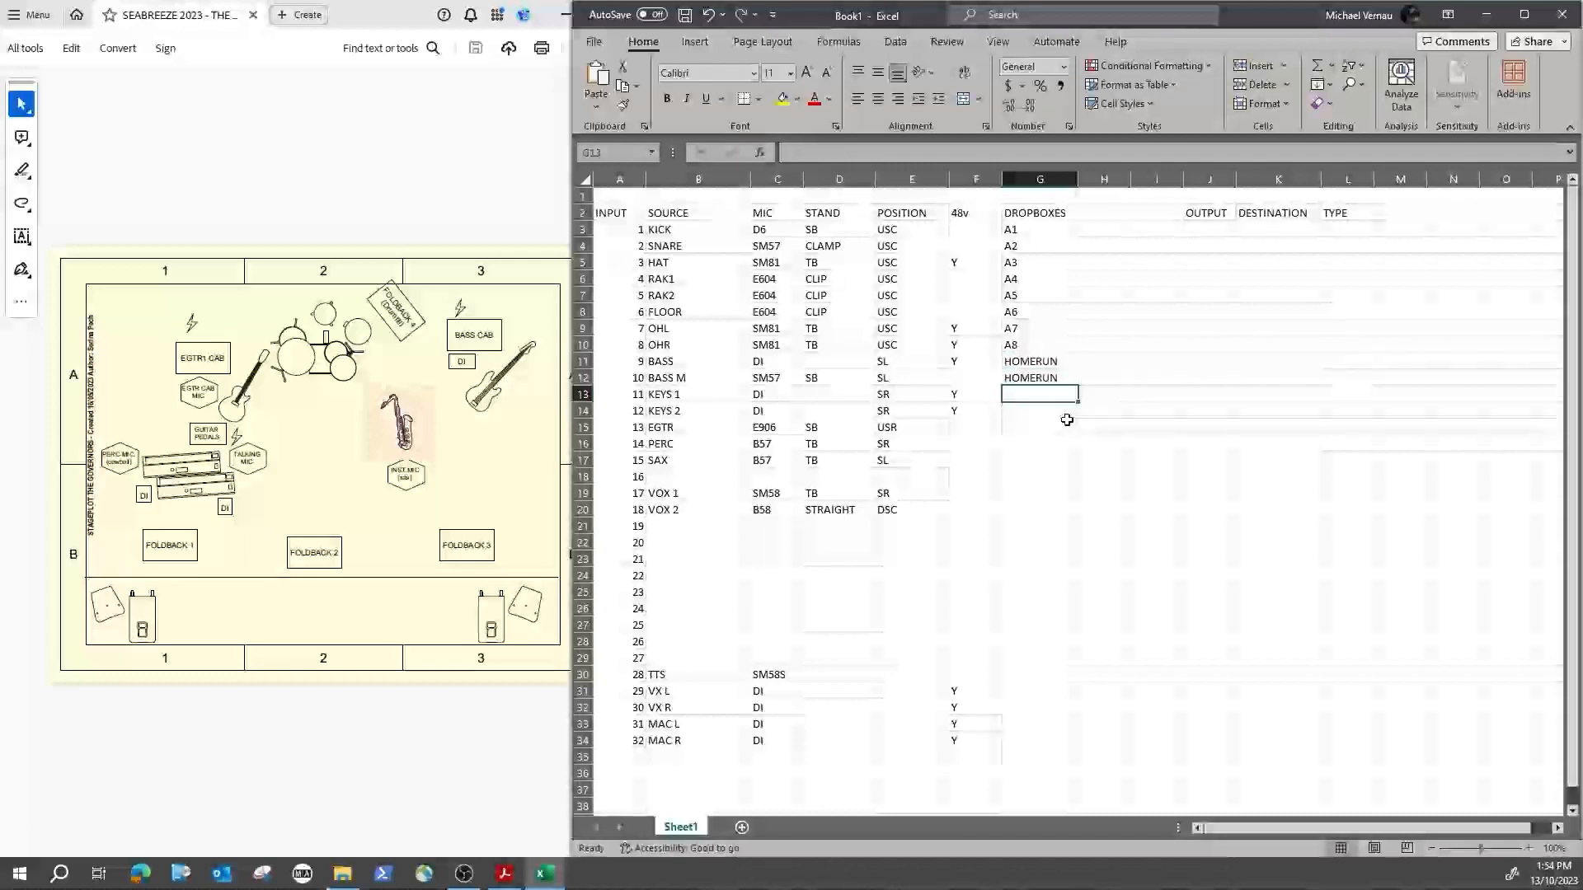
# Step: Enter dropboxes B1 to B4 for KEYS 1, KEYS 2, EGTR and PERC in cells G13 to G16
pyautogui.write('B')
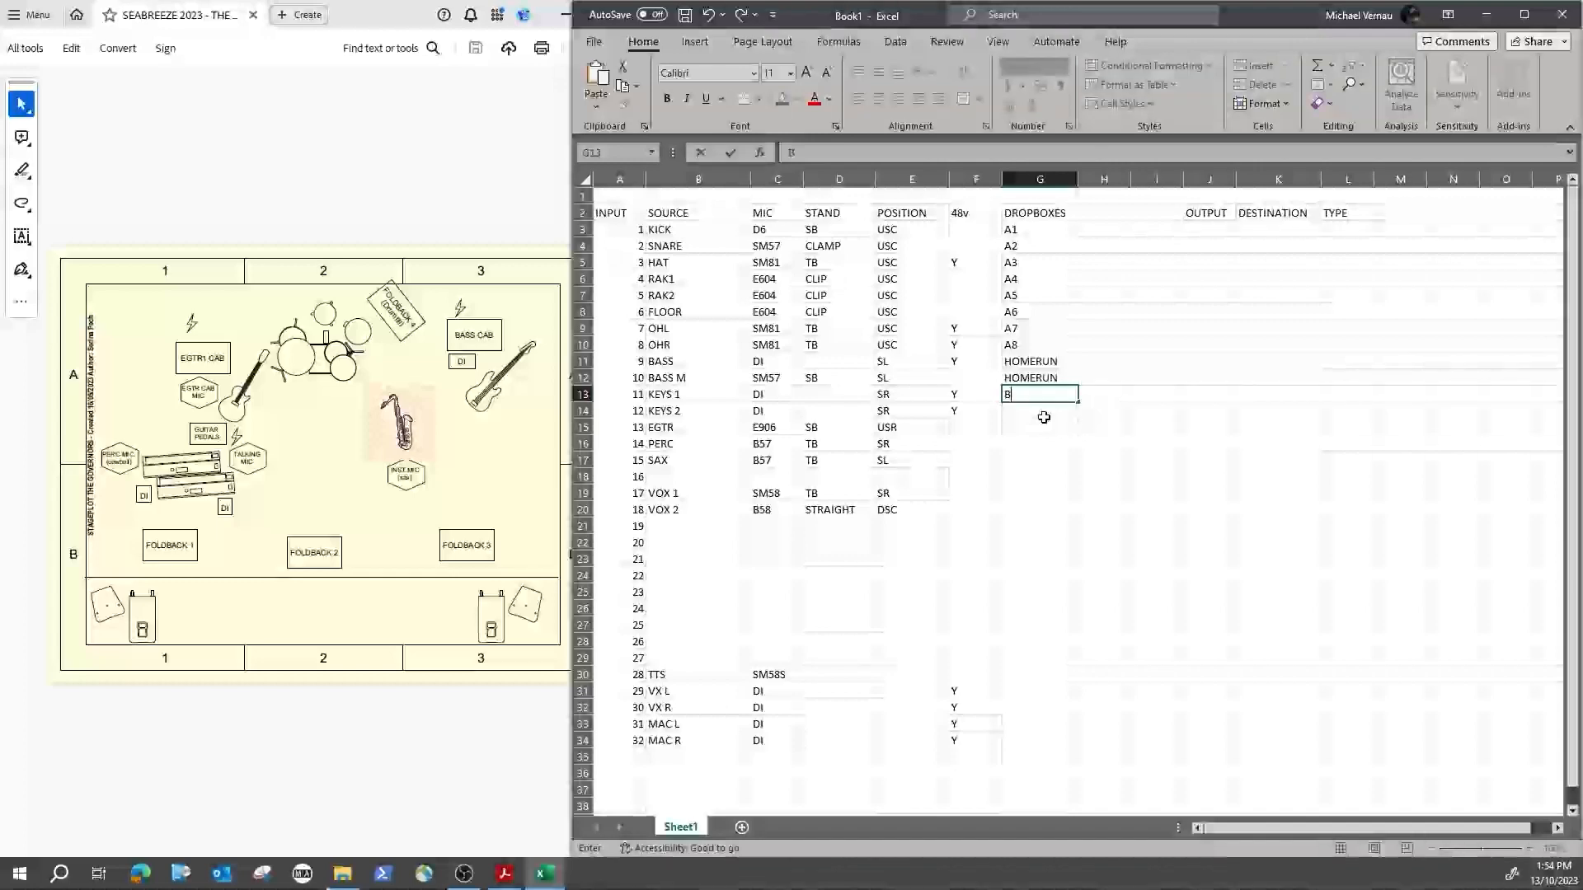
pyautogui.write('1')
pyautogui.press('Return')
pyautogui.write('B2')
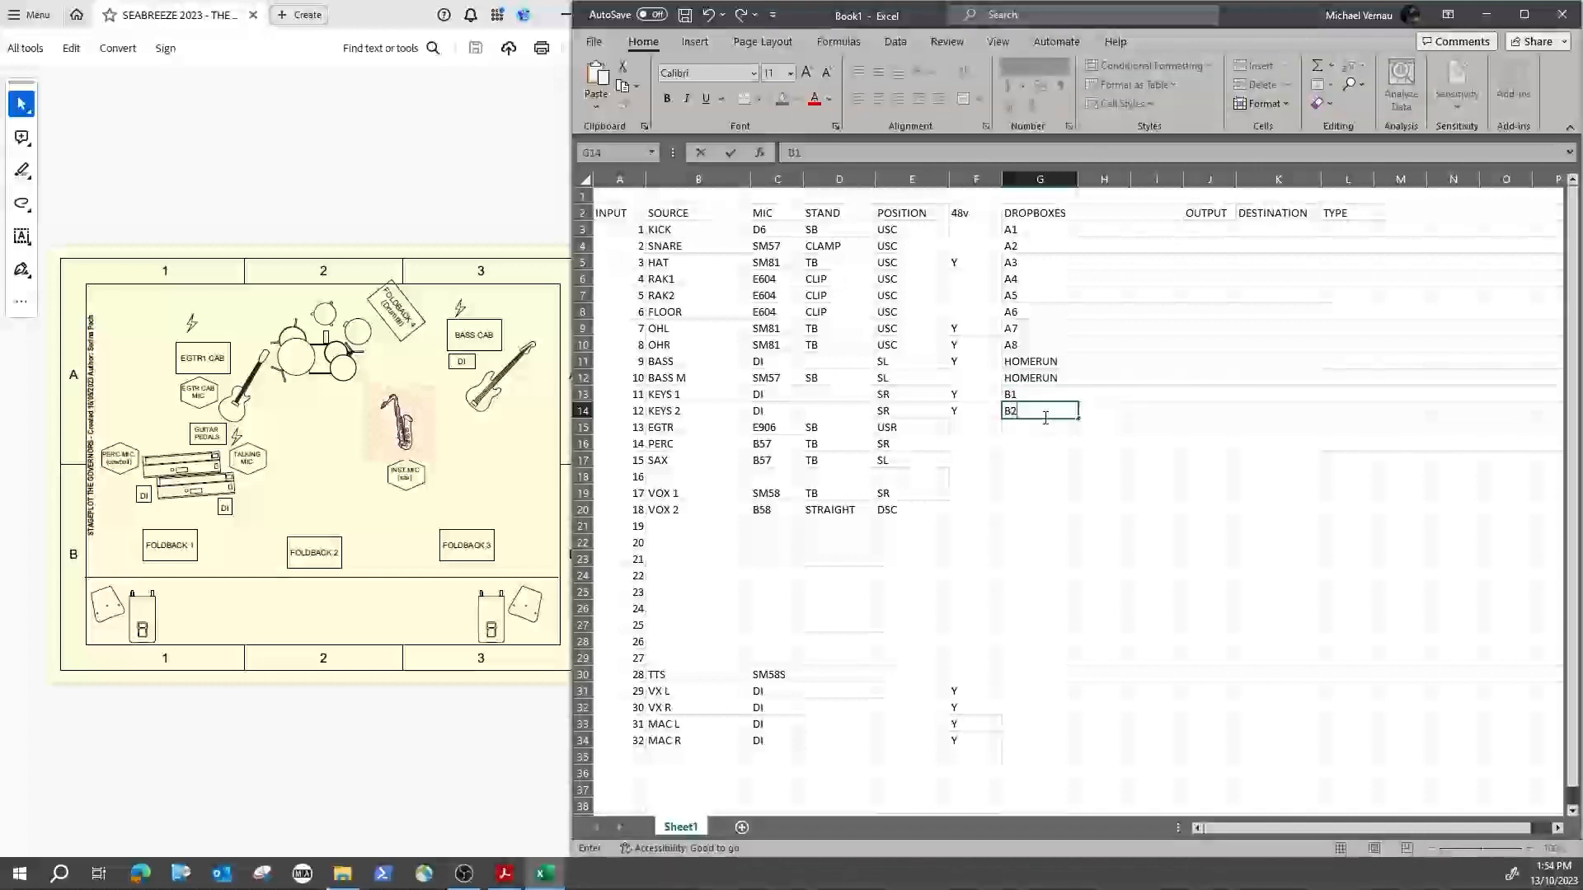
pyautogui.press('Return')
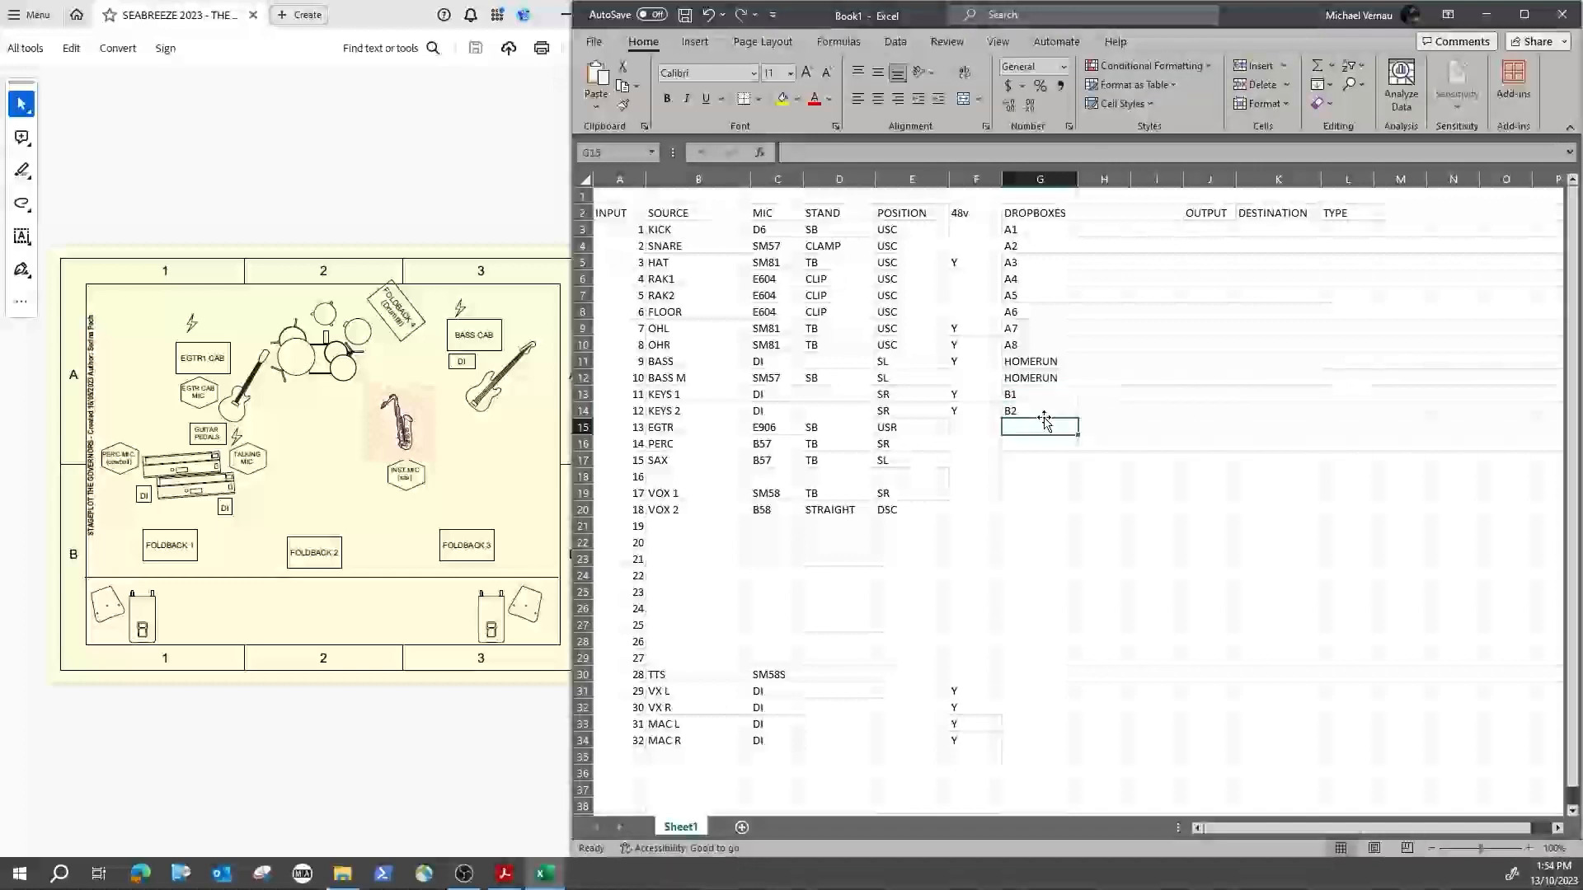
pyautogui.write('B3')
pyautogui.press('Return')
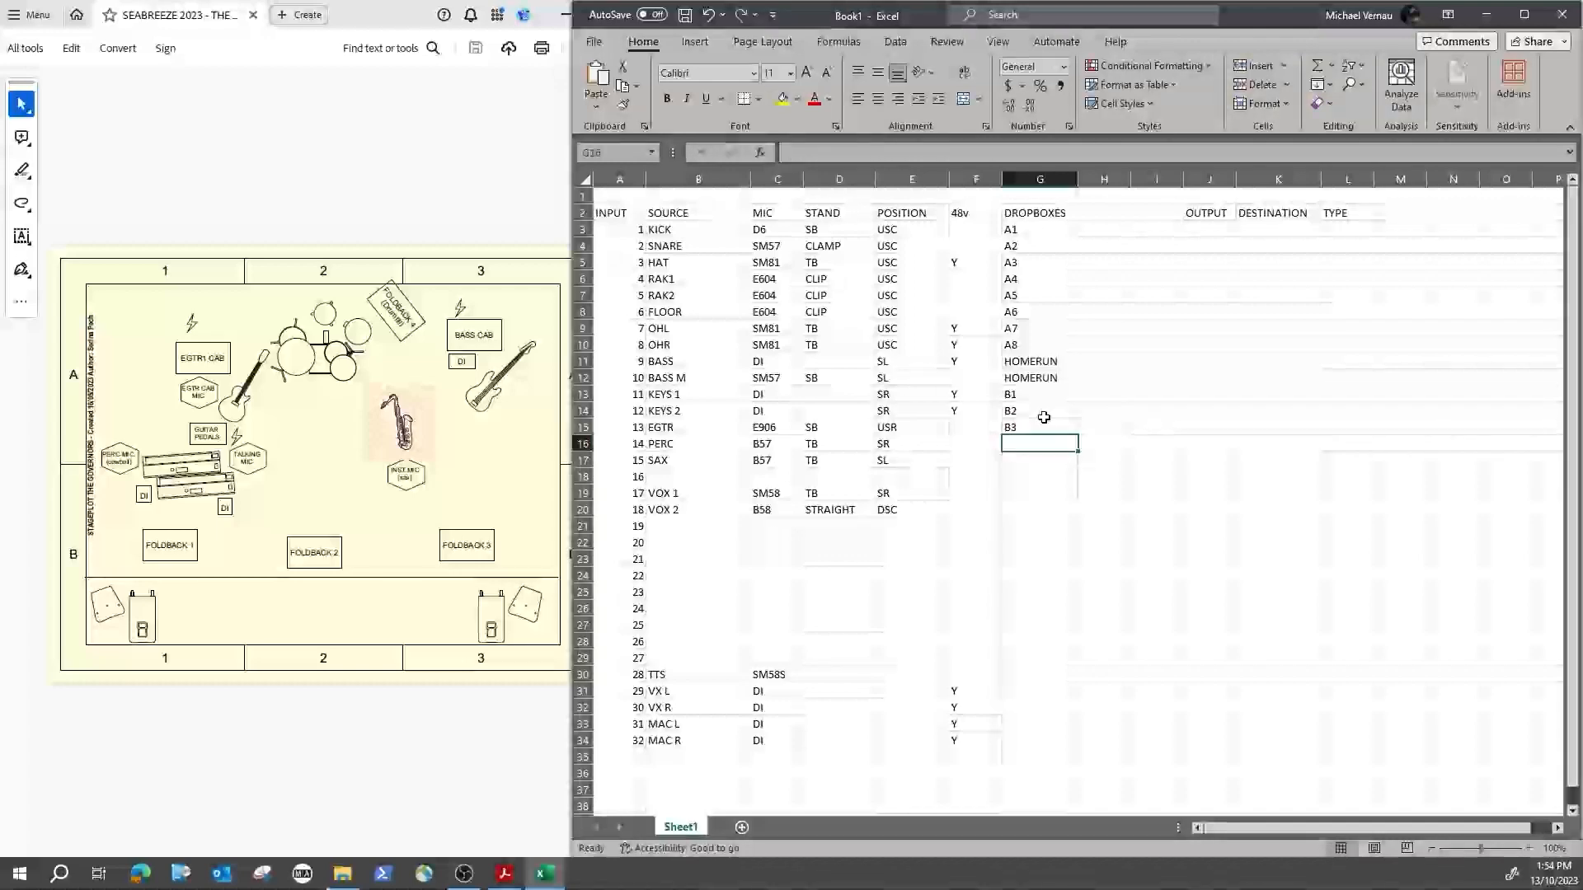
pyautogui.write('B4')
pyautogui.press('Return')
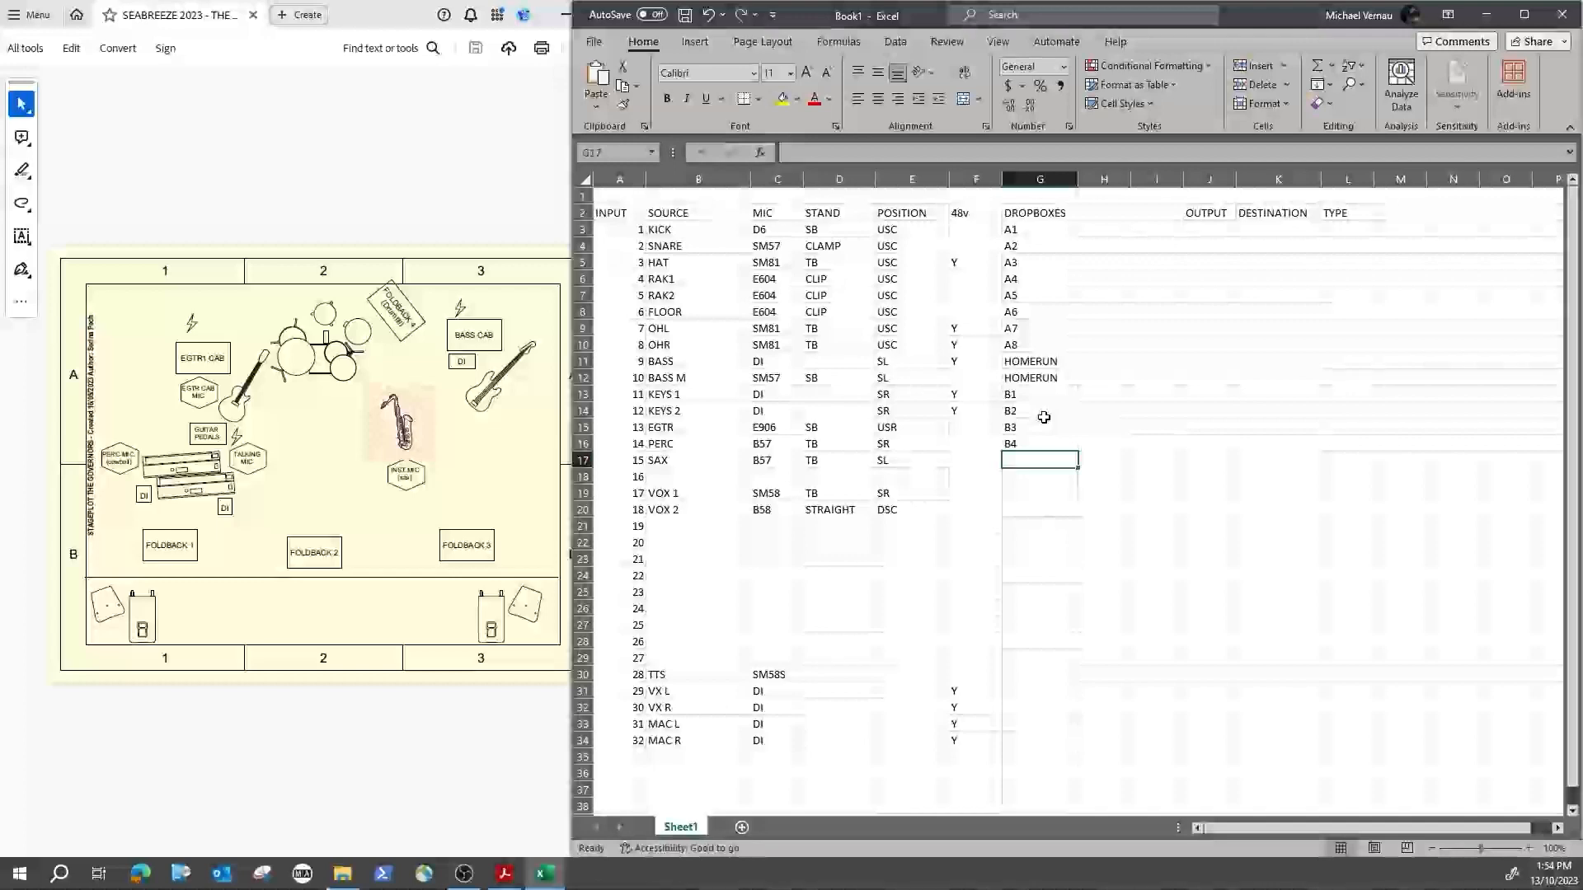
# Step: Enter HOMERUN as the dropbox for SAX in G17 and B5 for the empty input 16 in G18
pyautogui.write('HOMERUN')
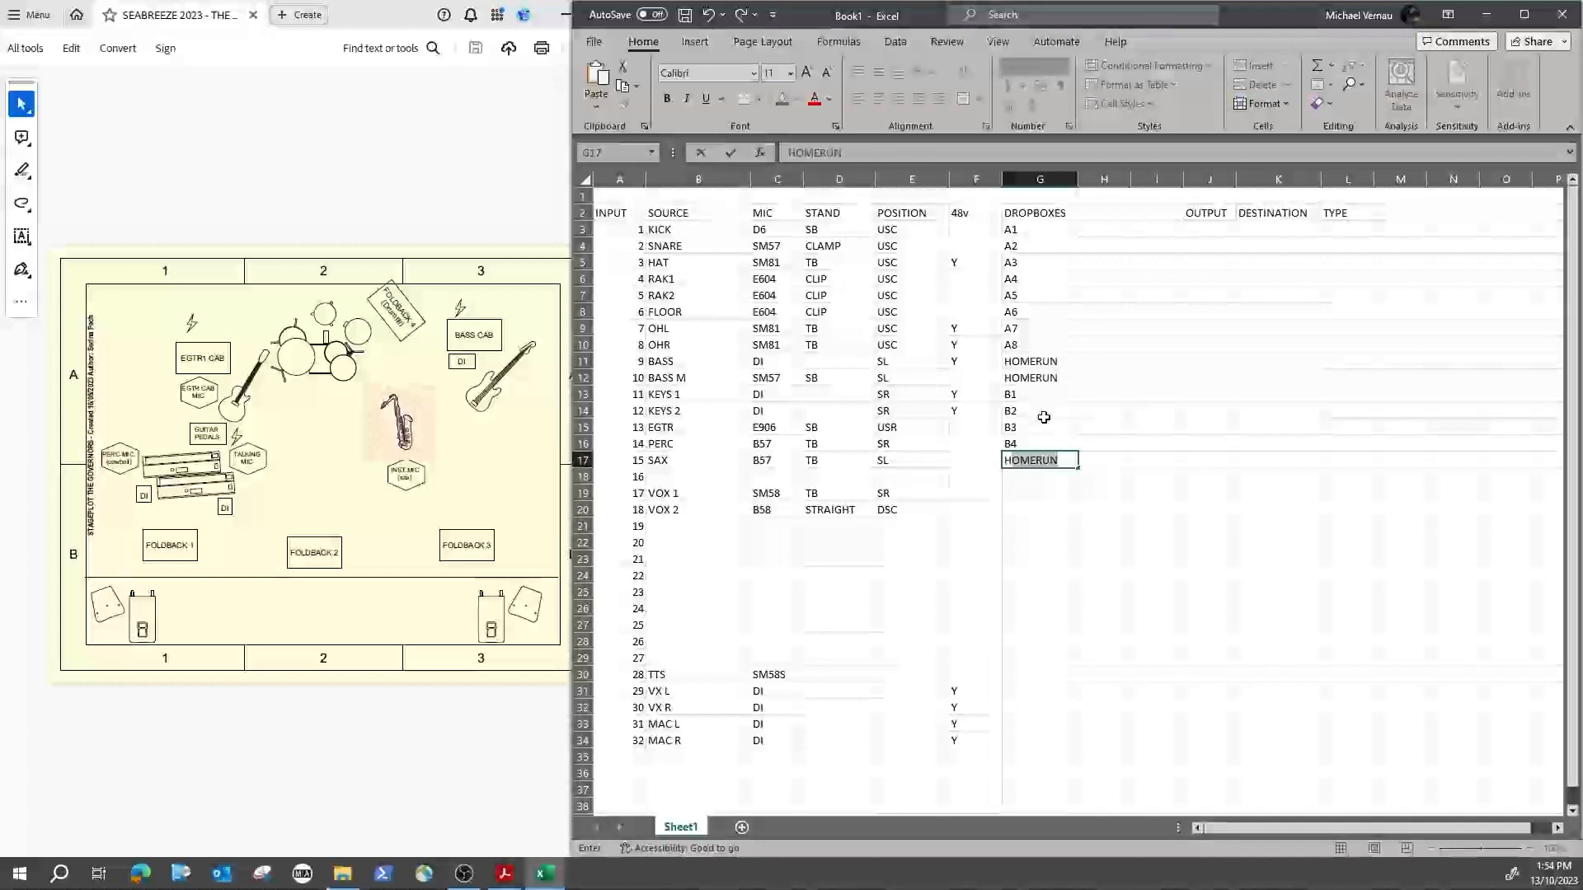
pyautogui.press('Return')
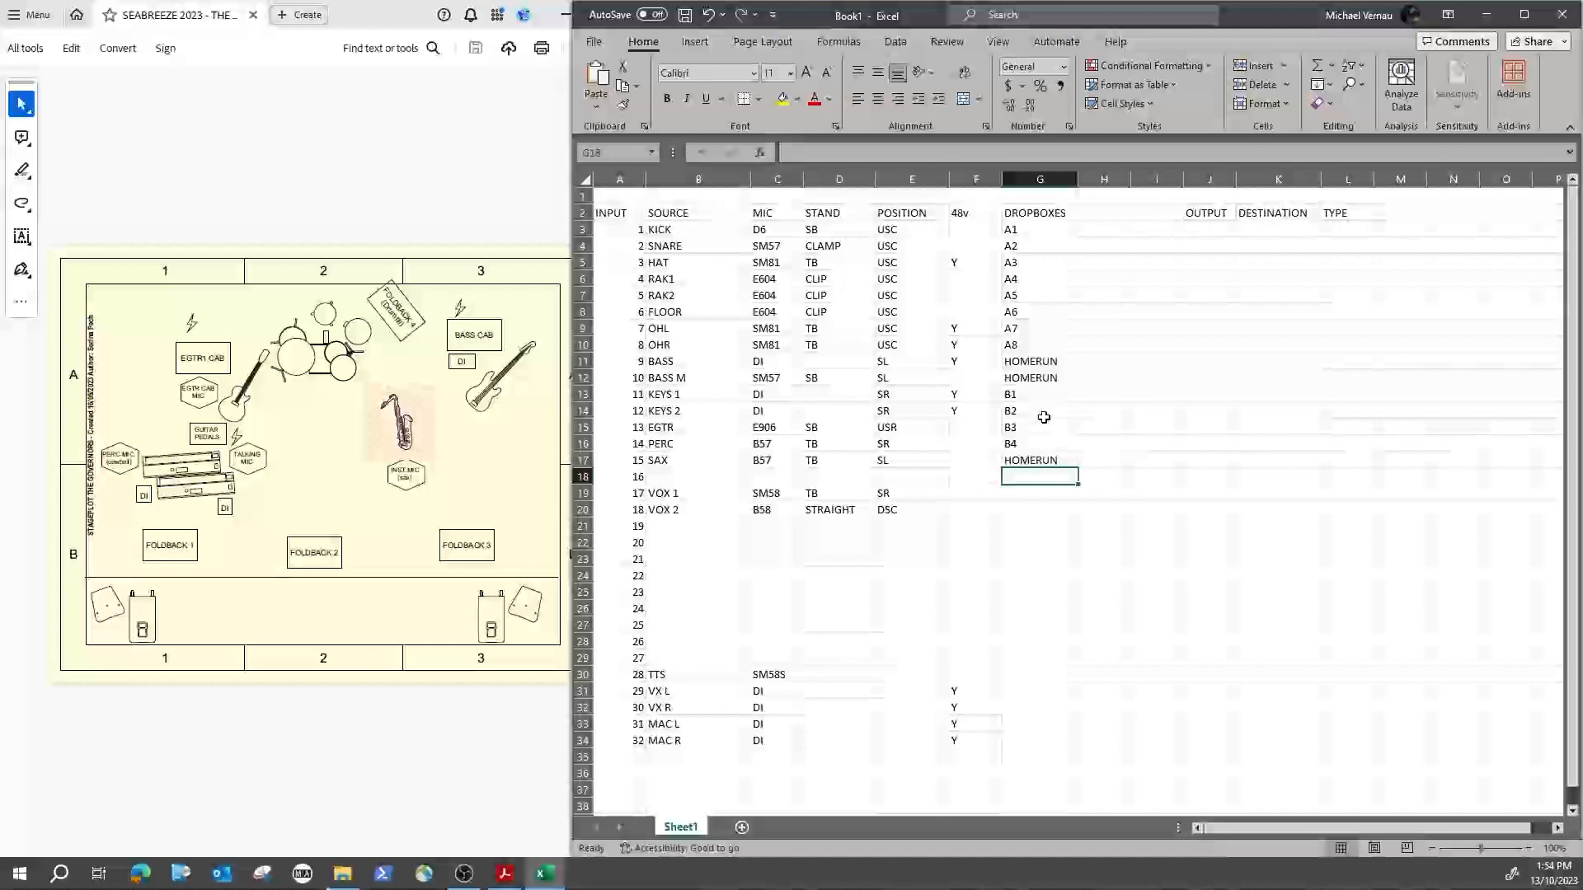
pyautogui.write('B5')
pyautogui.press('Return')
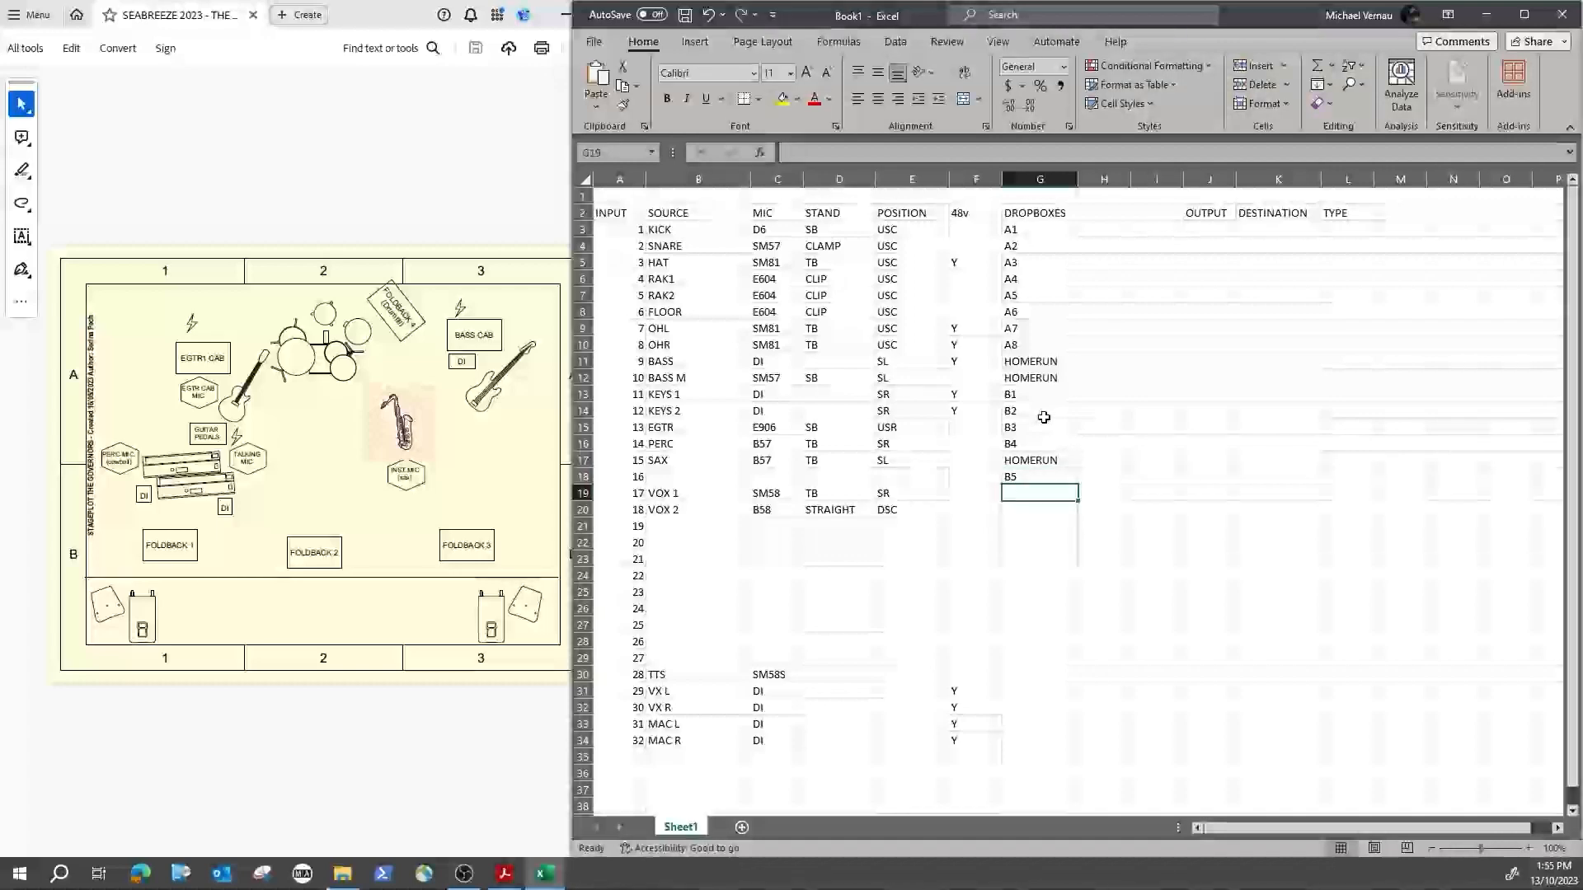
# Step: Enter dropbox B6 for VOX 1 in G19 and C1 for VOX 2 in G20
pyautogui.write('B6')
pyautogui.press('Return')
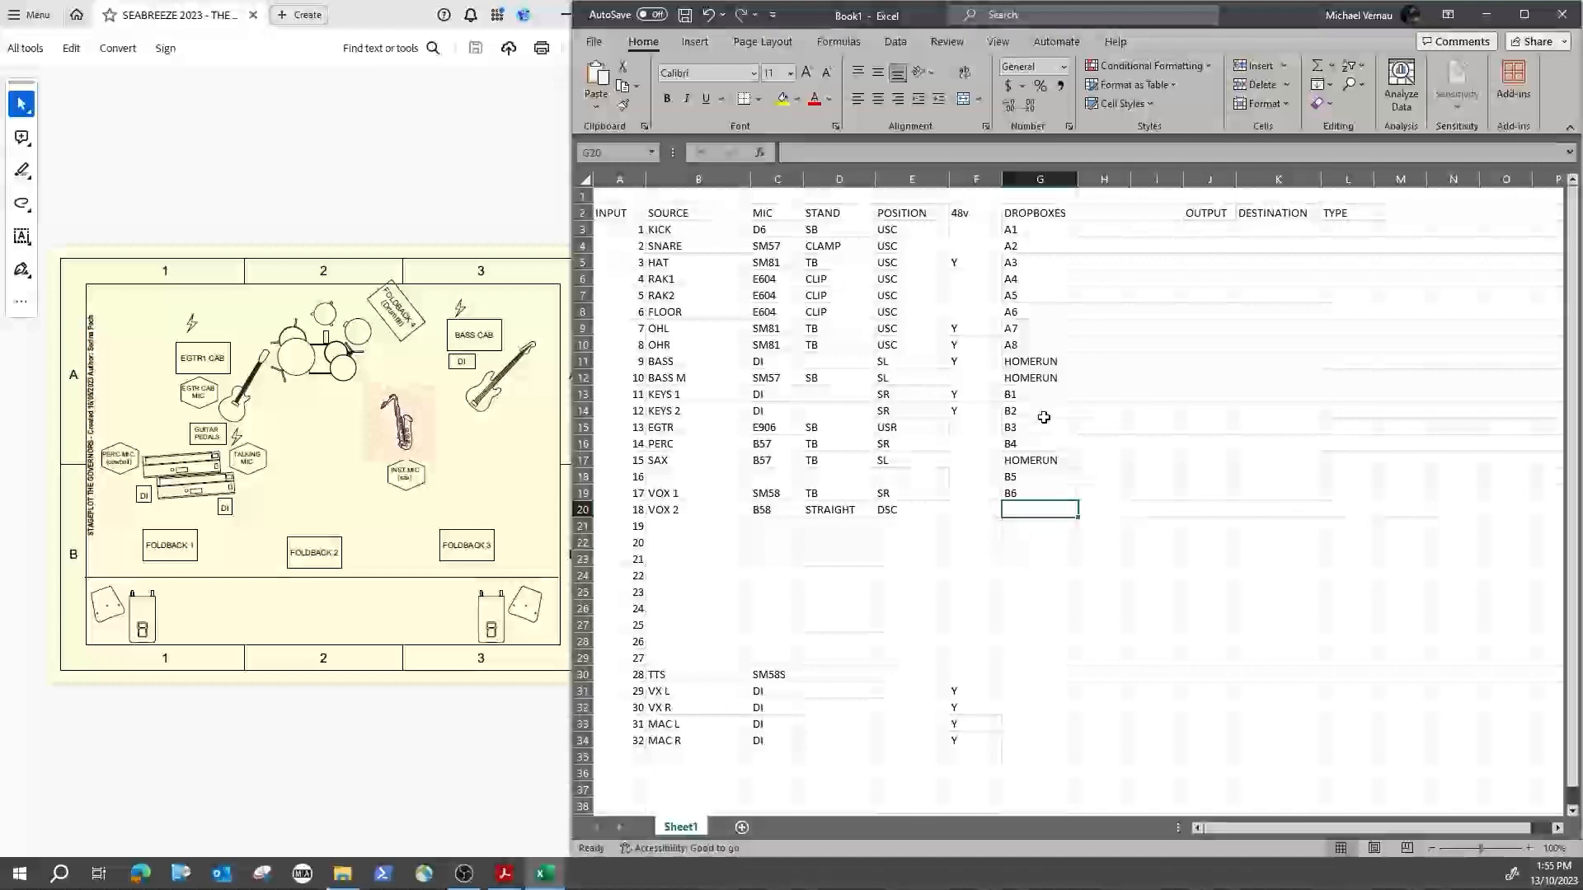
pyautogui.write('C1')
pyautogui.press('Return')
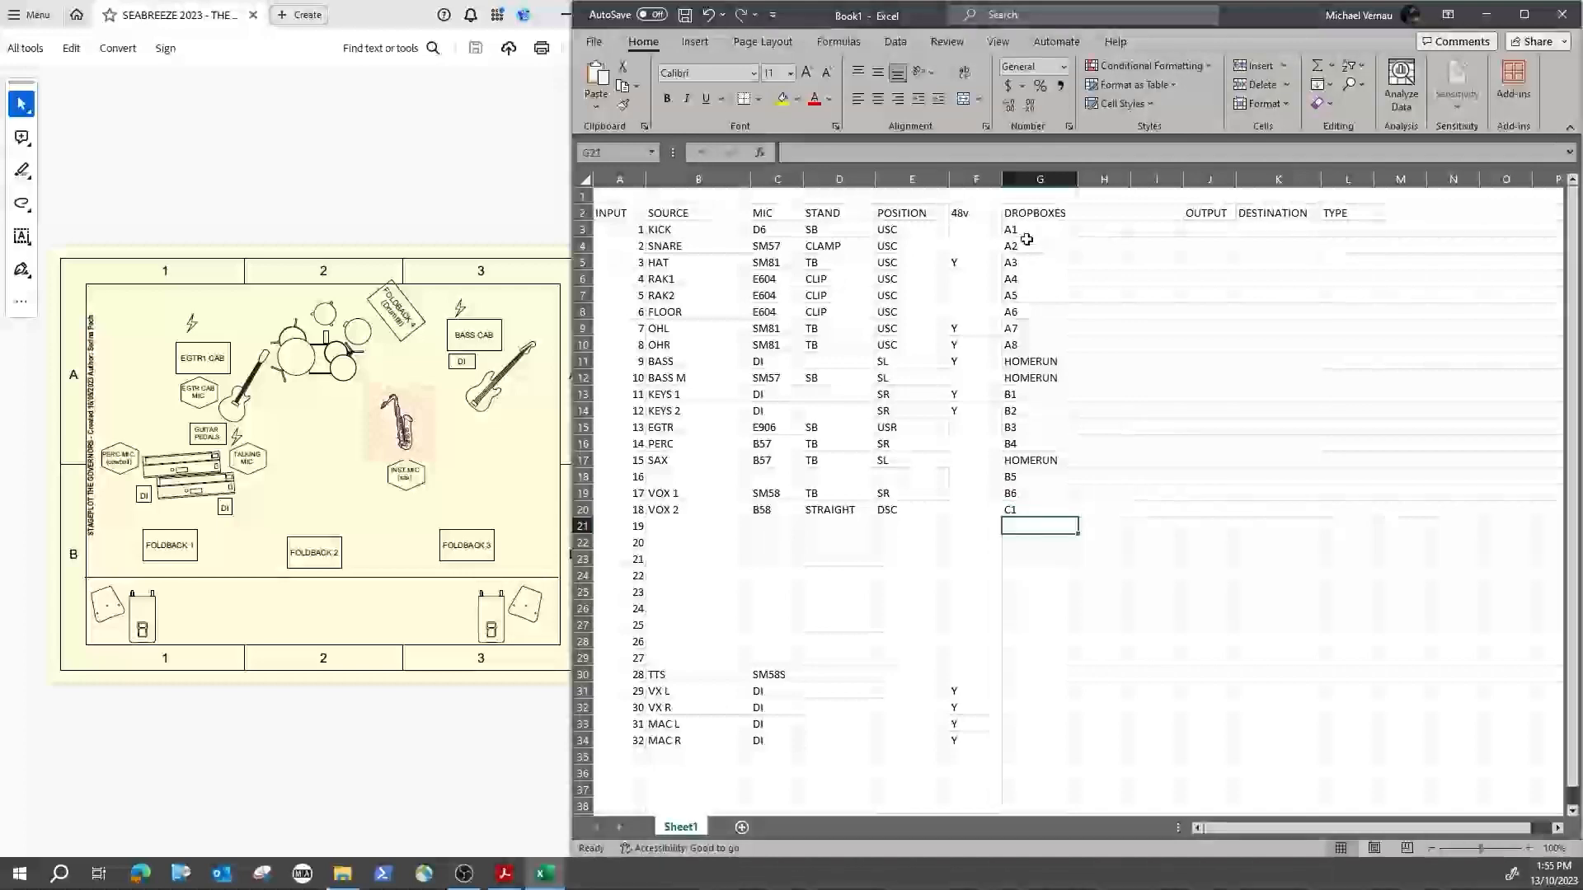
# Step: Number the outputs 1 to 16 down the OUTPUT column in cells J3 to J18
pyautogui.click(1204, 214)
pyautogui.click(1219, 225)
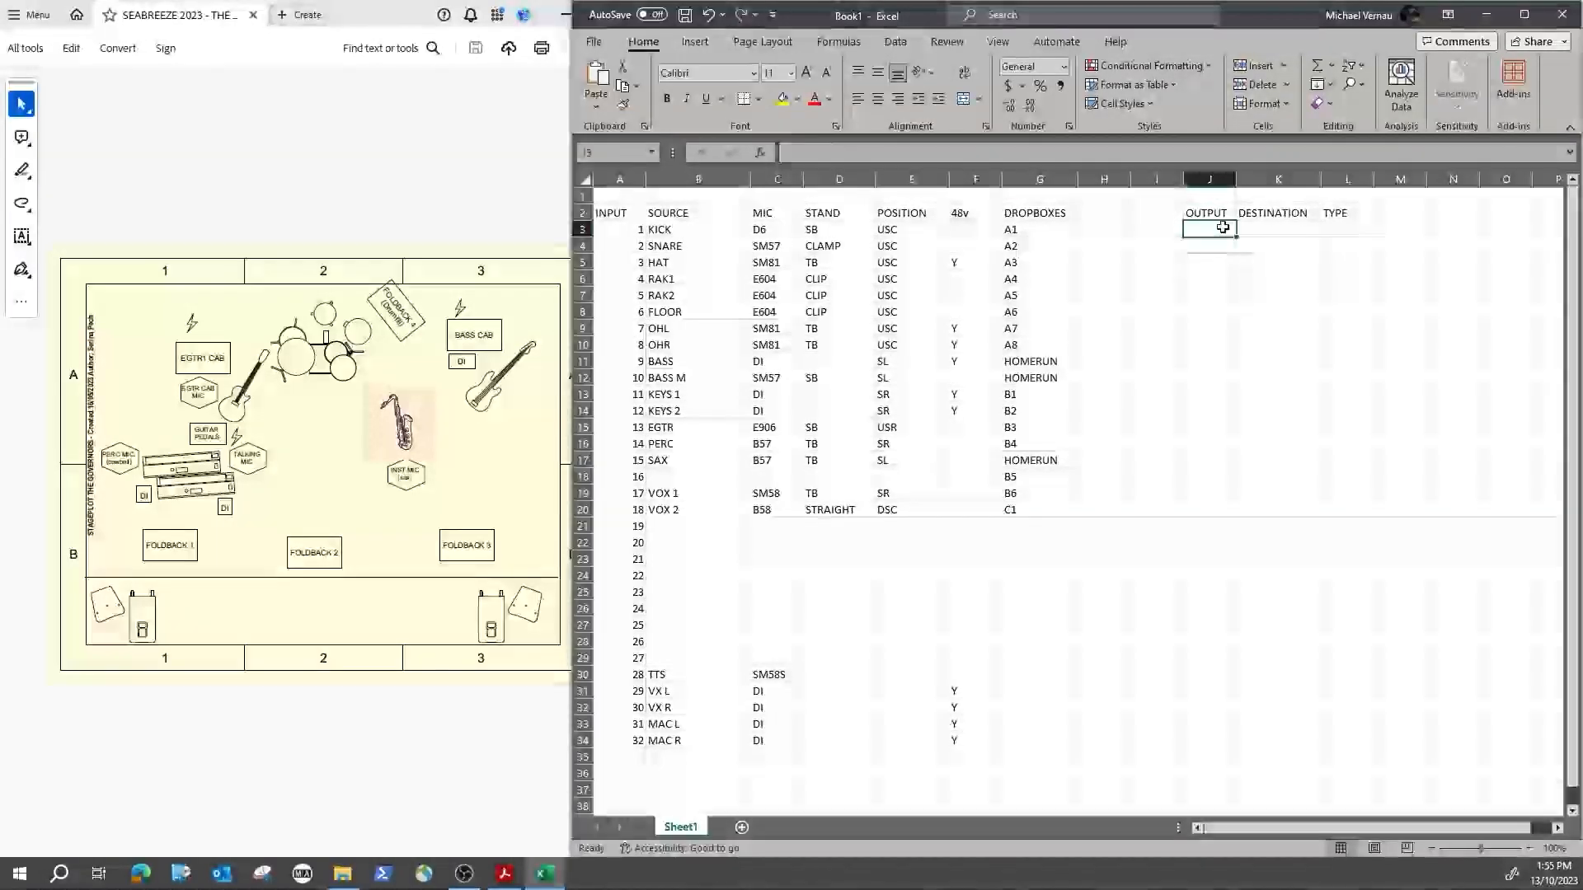
pyautogui.write('1')
pyautogui.press('Return')
pyautogui.write('2')
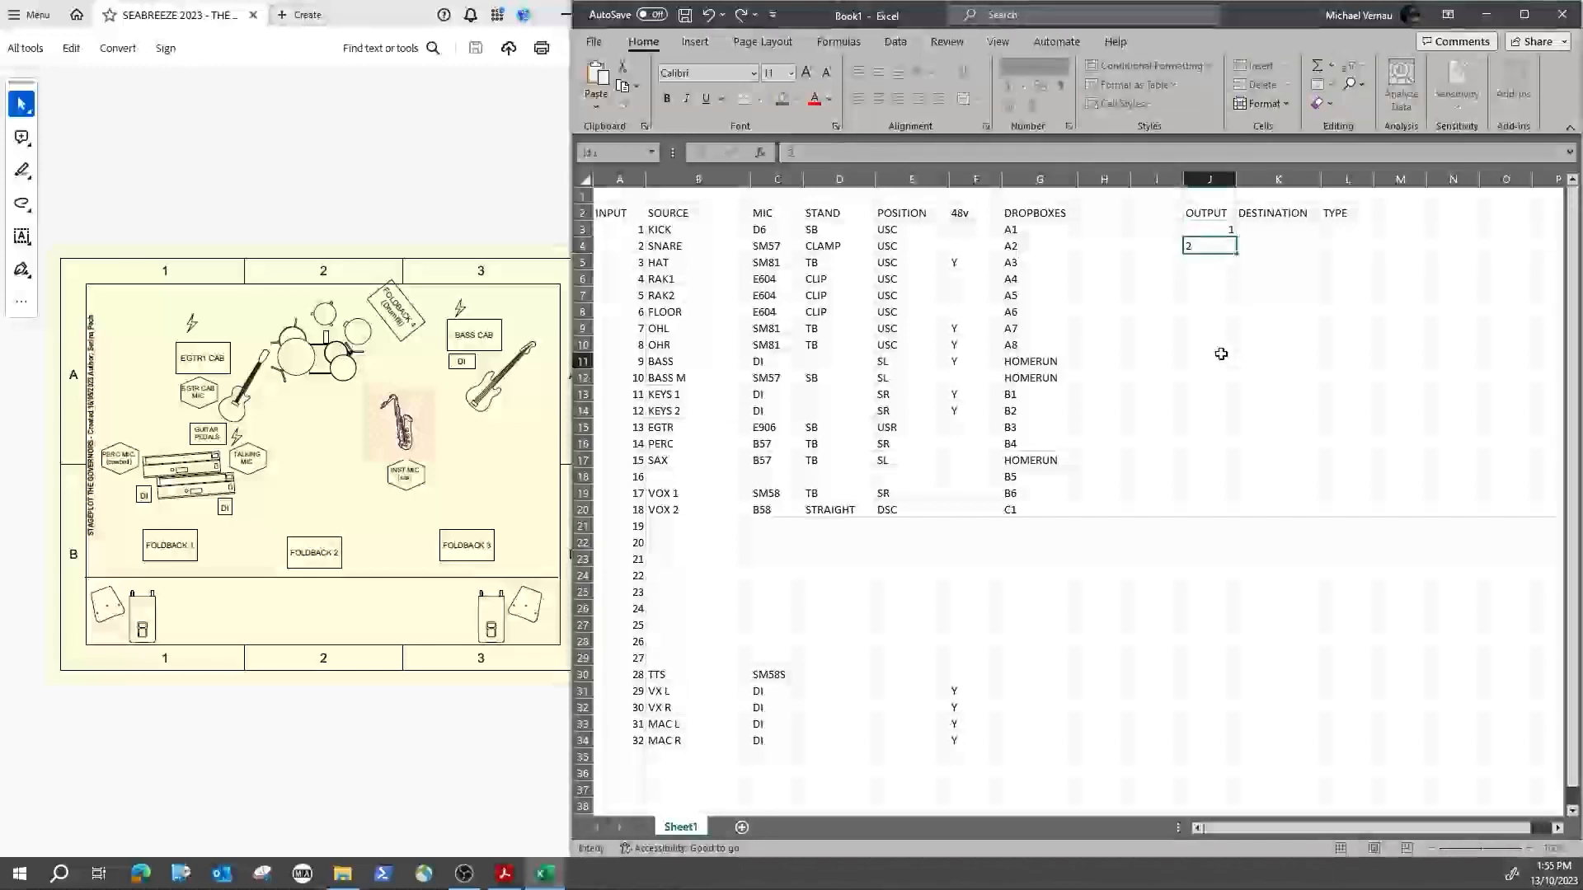
pyautogui.moveTo(1215, 230); pyautogui.dragTo(1238, 487)
pyautogui.click(1302, 395)
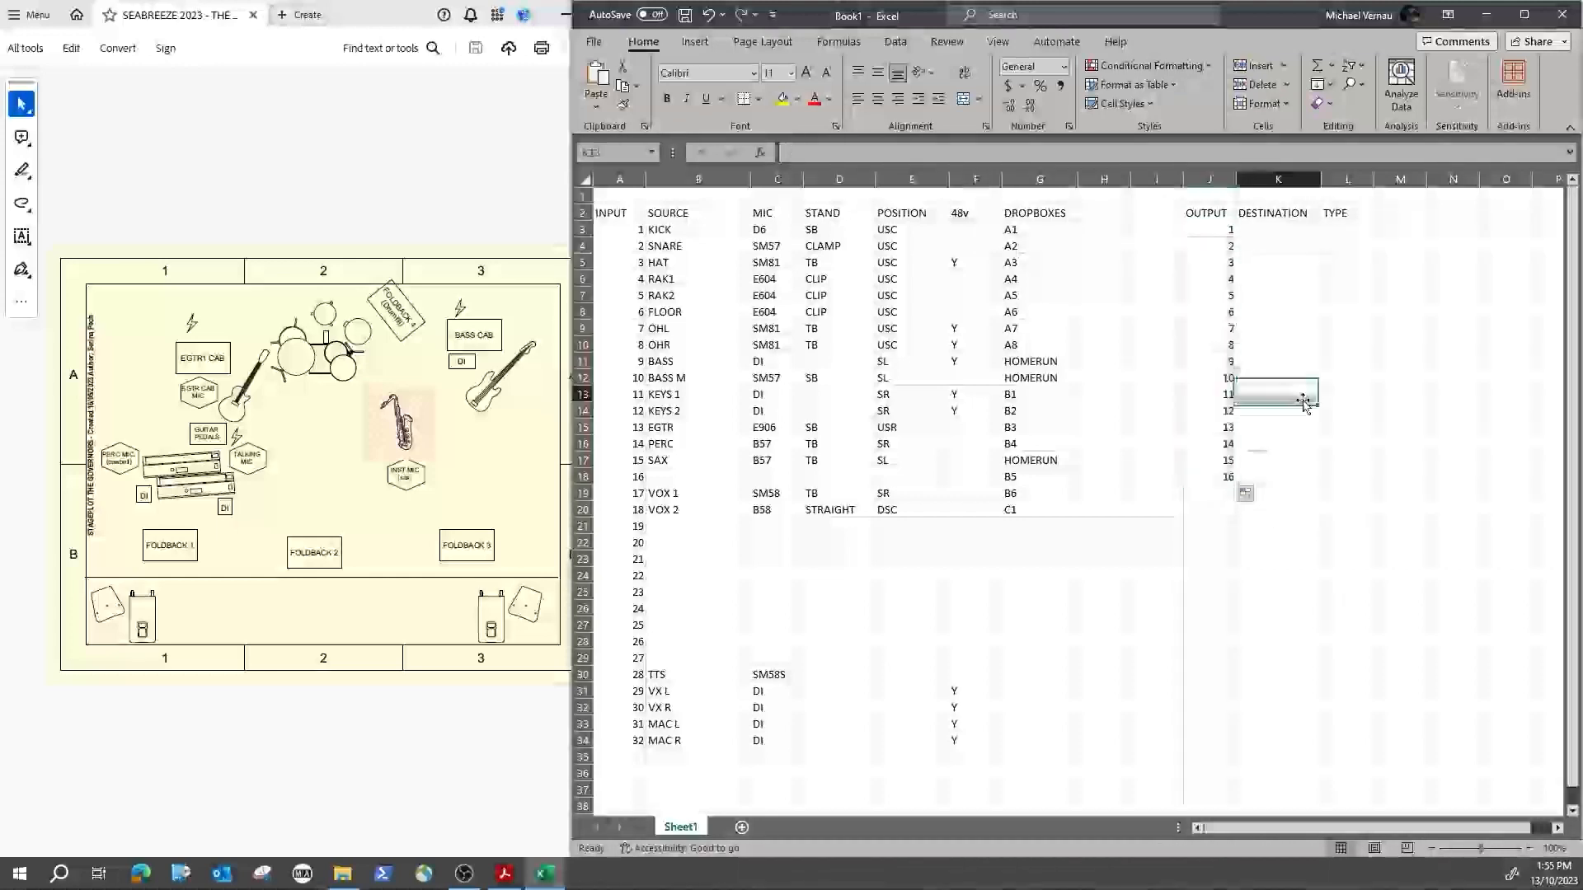
# Step: Enter the destinations FB1, FB2, FB3 and DRUMFILL for outputs 1 to 4 in cells K3 to K6
pyautogui.click(1276, 231)
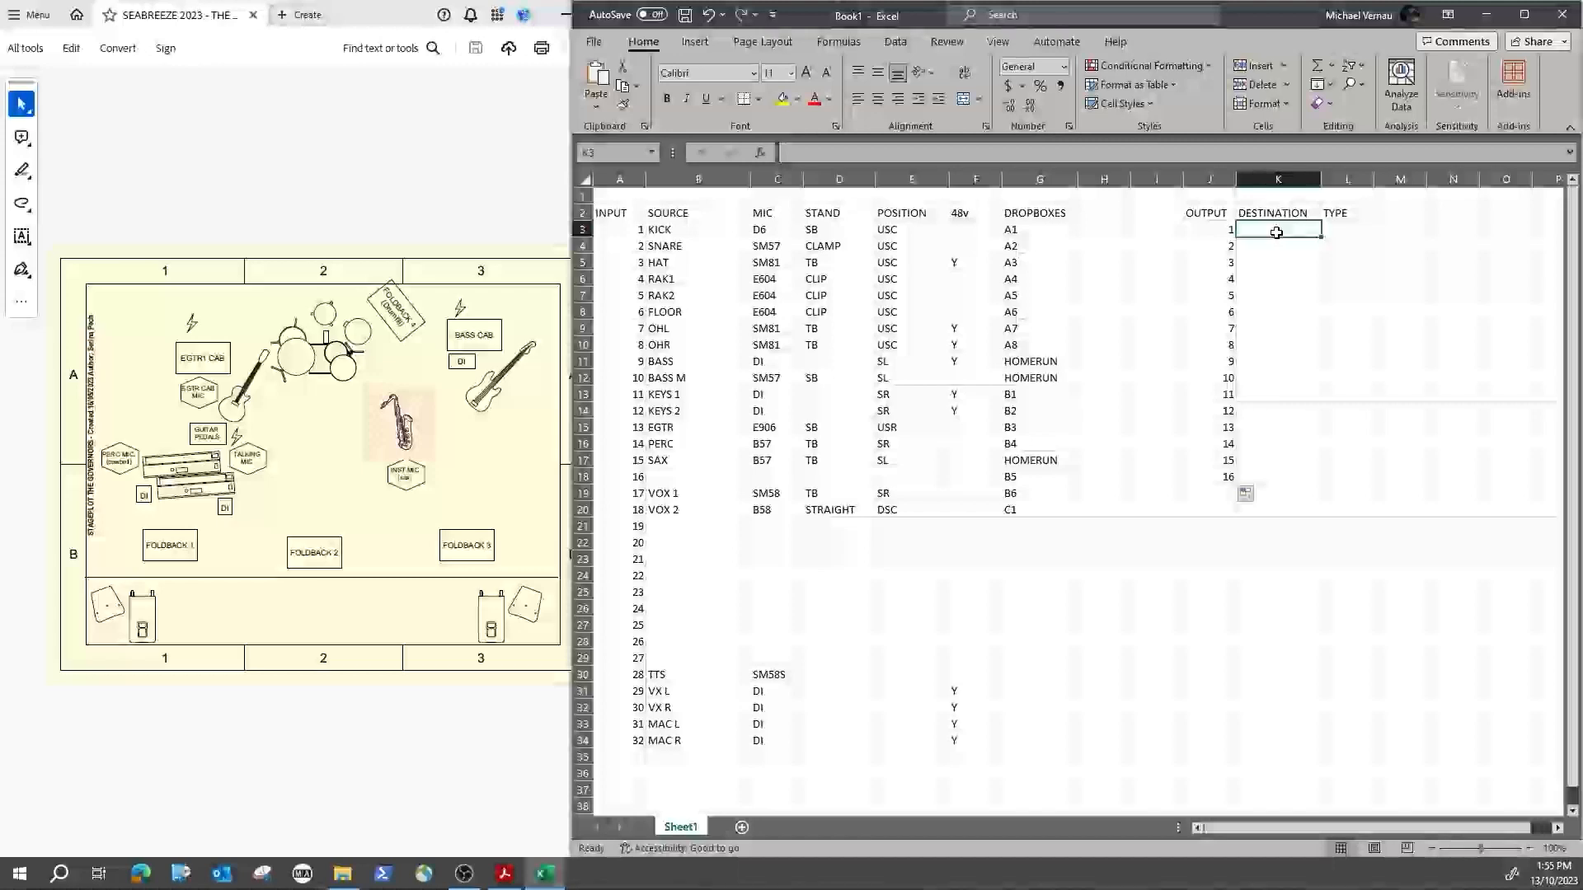
pyautogui.write('FB1')
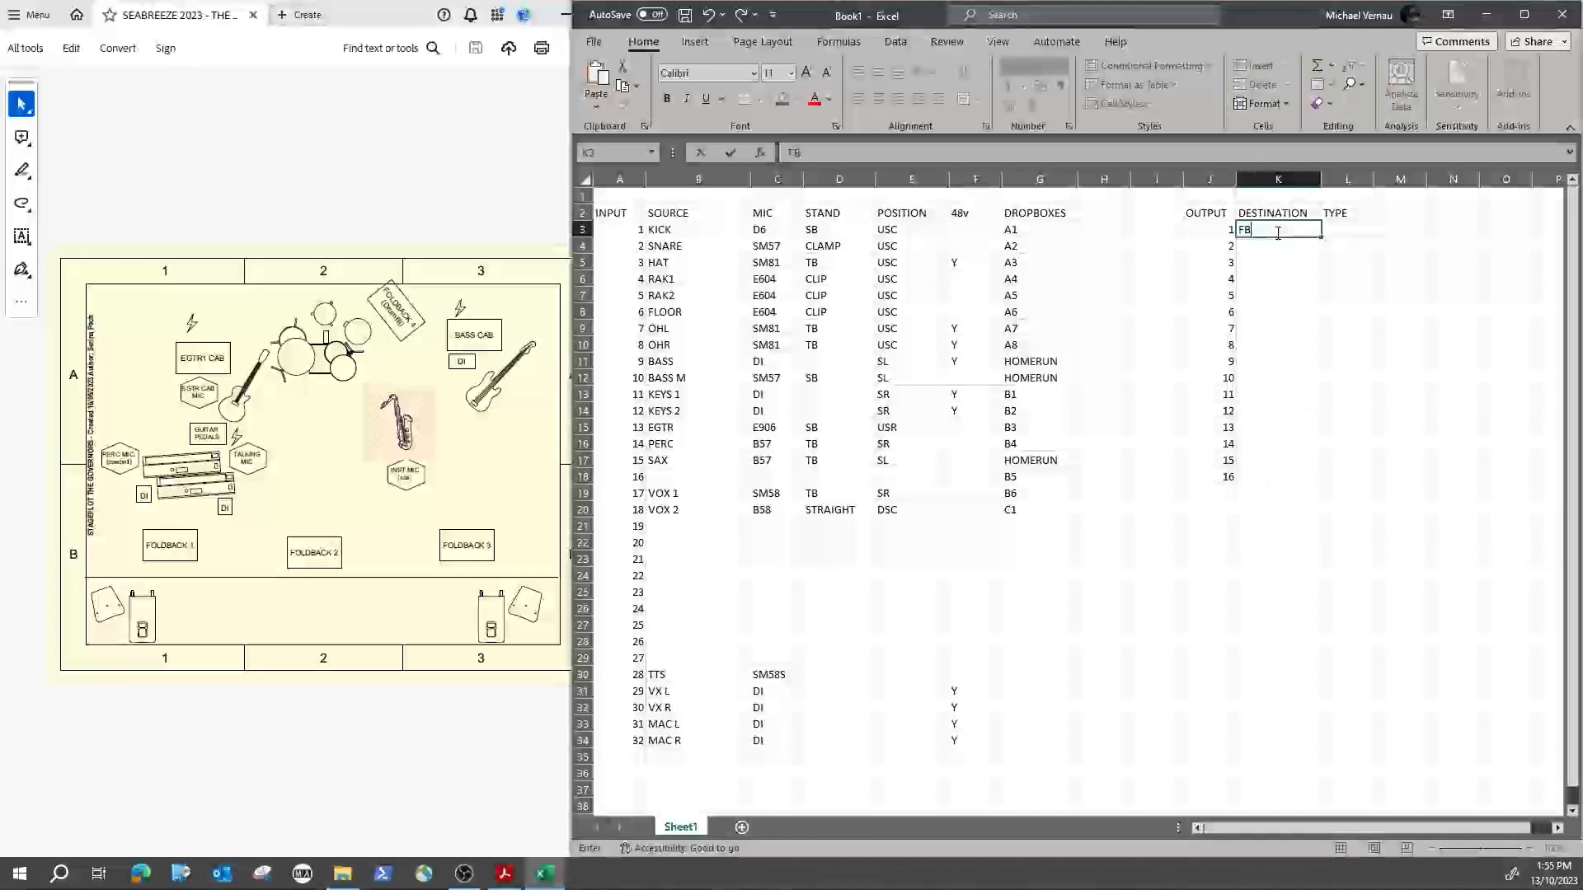
pyautogui.press('Return')
pyautogui.write('FB2')
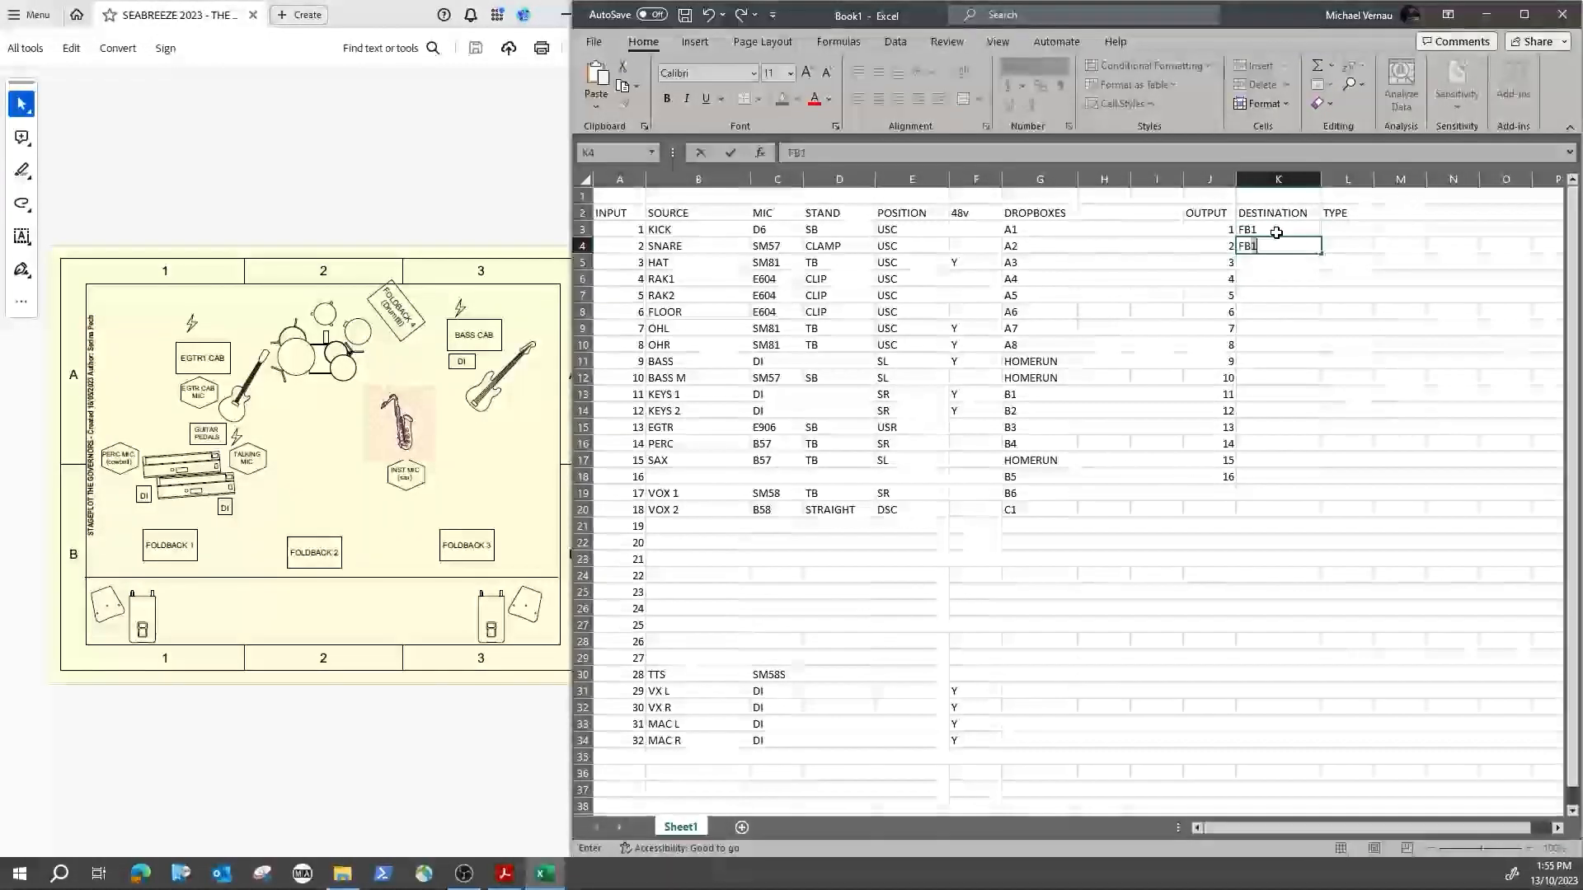
pyautogui.press('Return')
pyautogui.write('FB3')
pyautogui.press('Return')
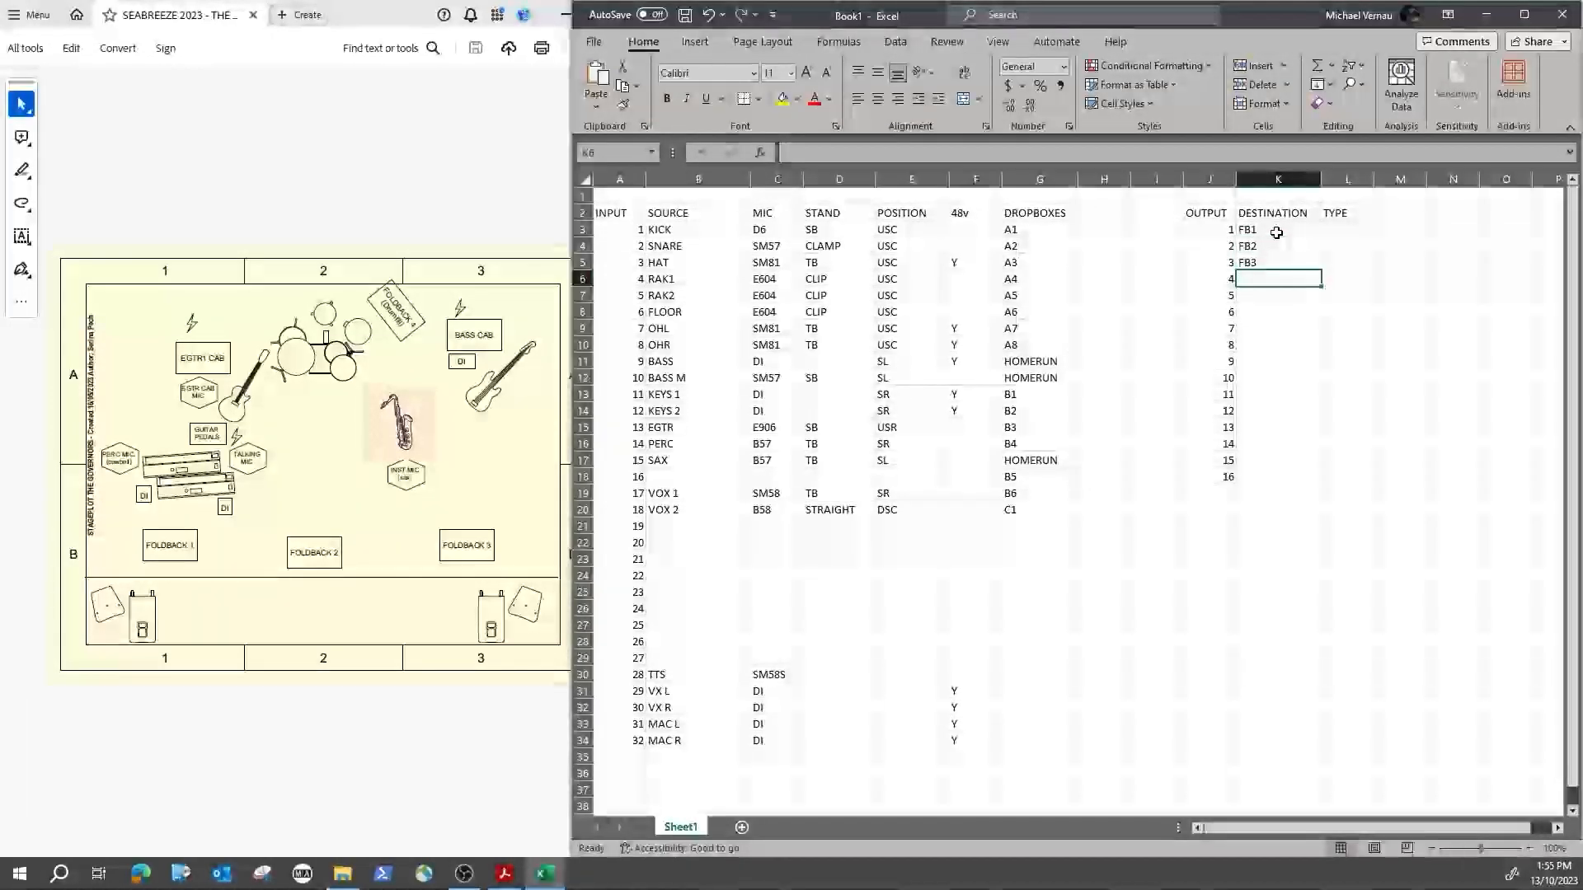
pyautogui.write('DRUMFILL')
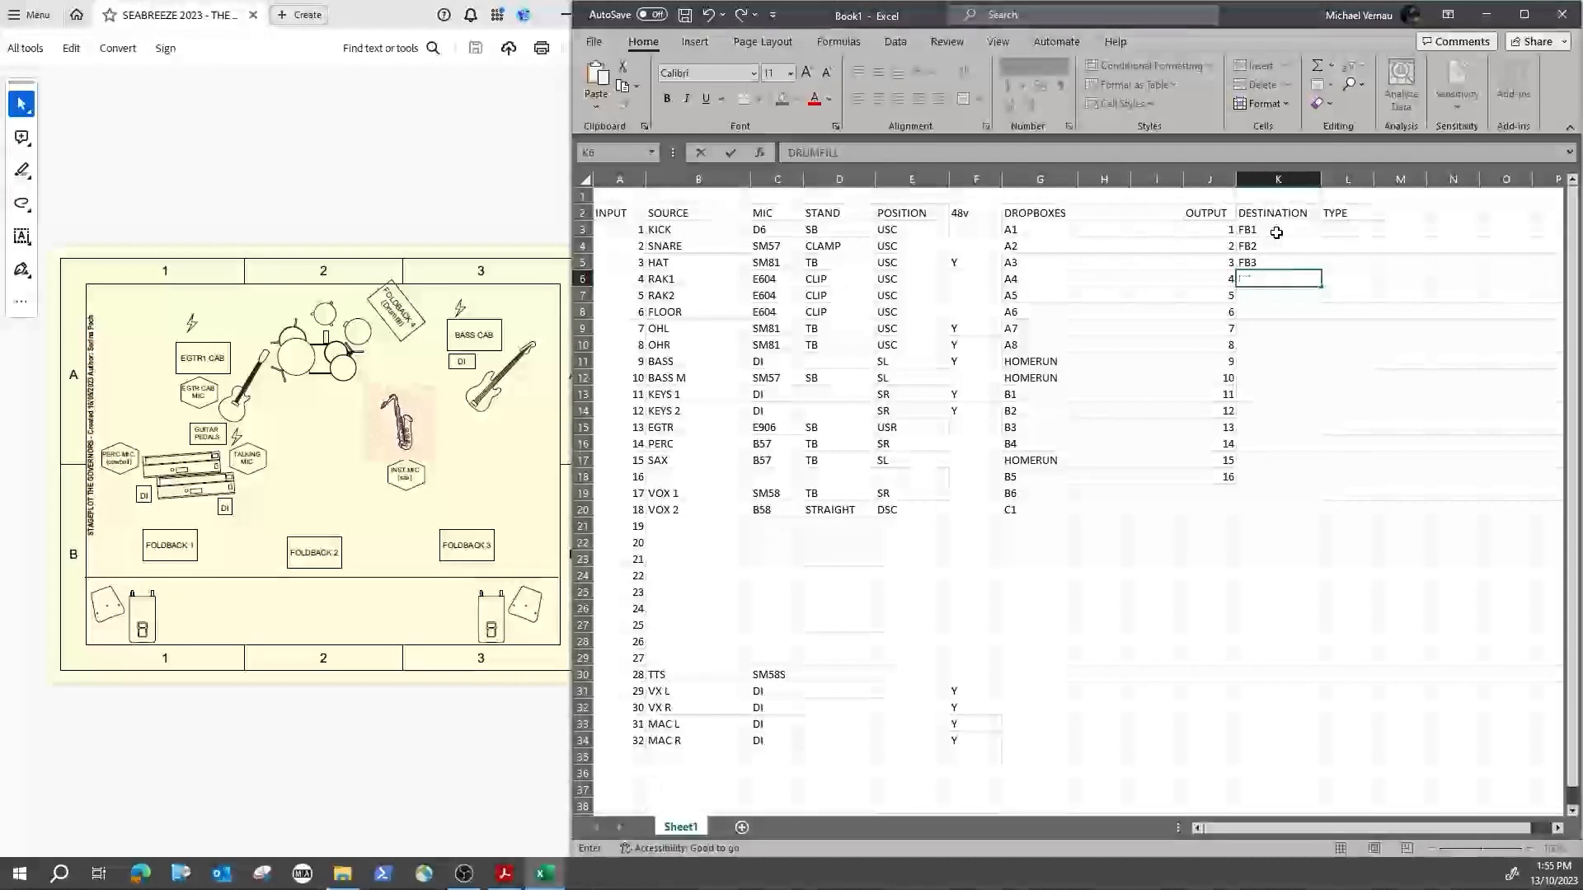
pyautogui.press('Return')
# Step: Enter the destinations LEFT for output 15 in K17 and RIGHT for output 16 in K18
pyautogui.press('Down')
pyautogui.press('Down')
pyautogui.press('Down')
pyautogui.press('Down')
pyautogui.press('Down')
pyautogui.press('Down')
pyautogui.press('Down')
pyautogui.press('Down')
pyautogui.press('Down')
pyautogui.press('Down')
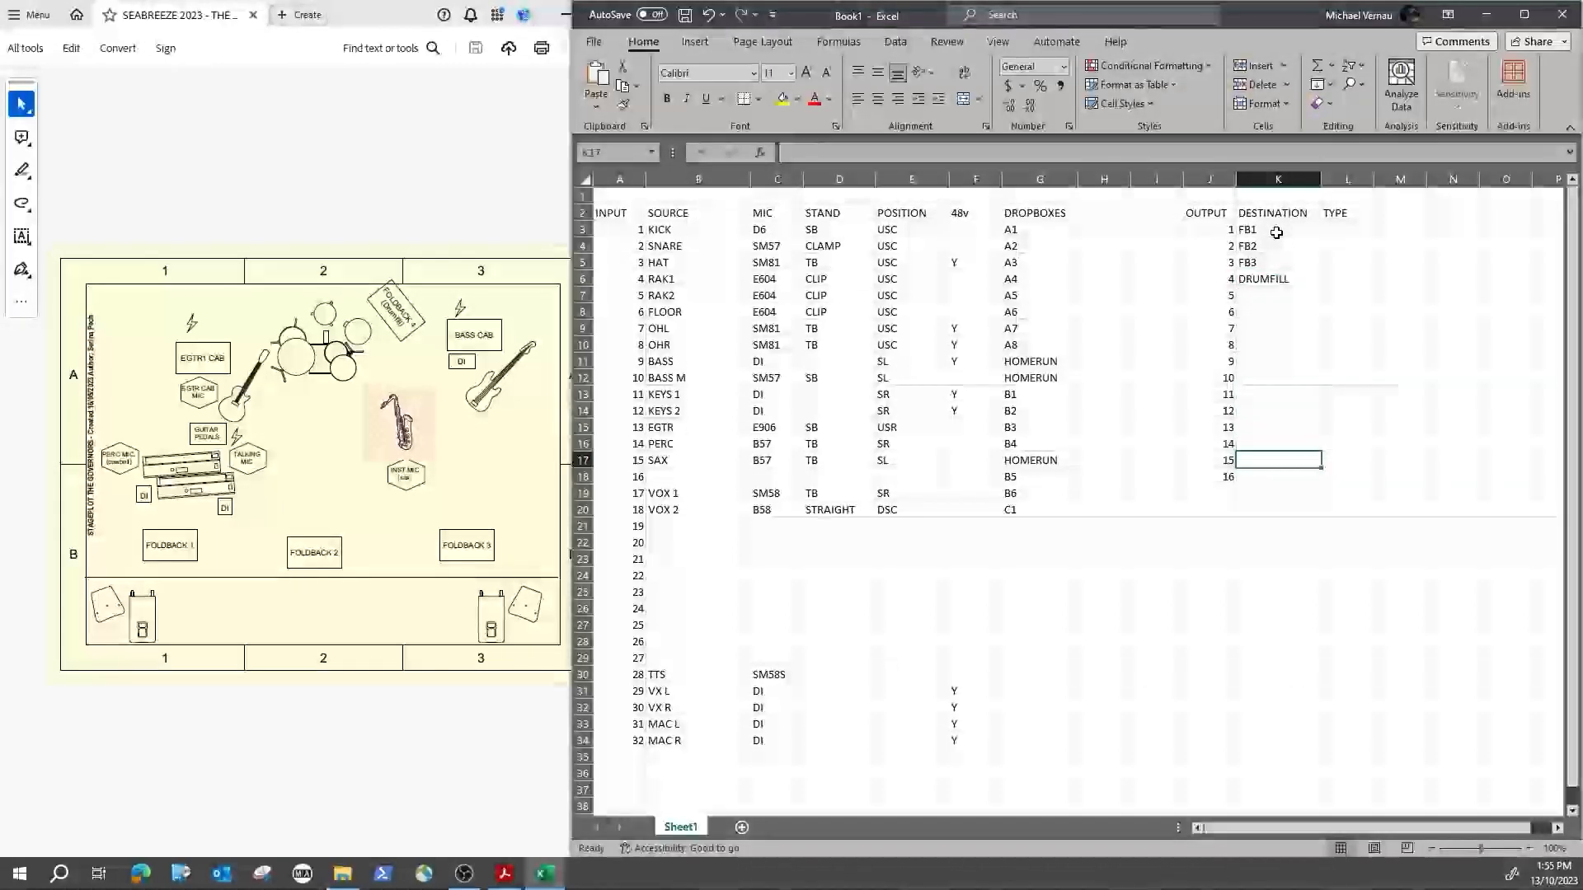
pyautogui.write('LEFT')
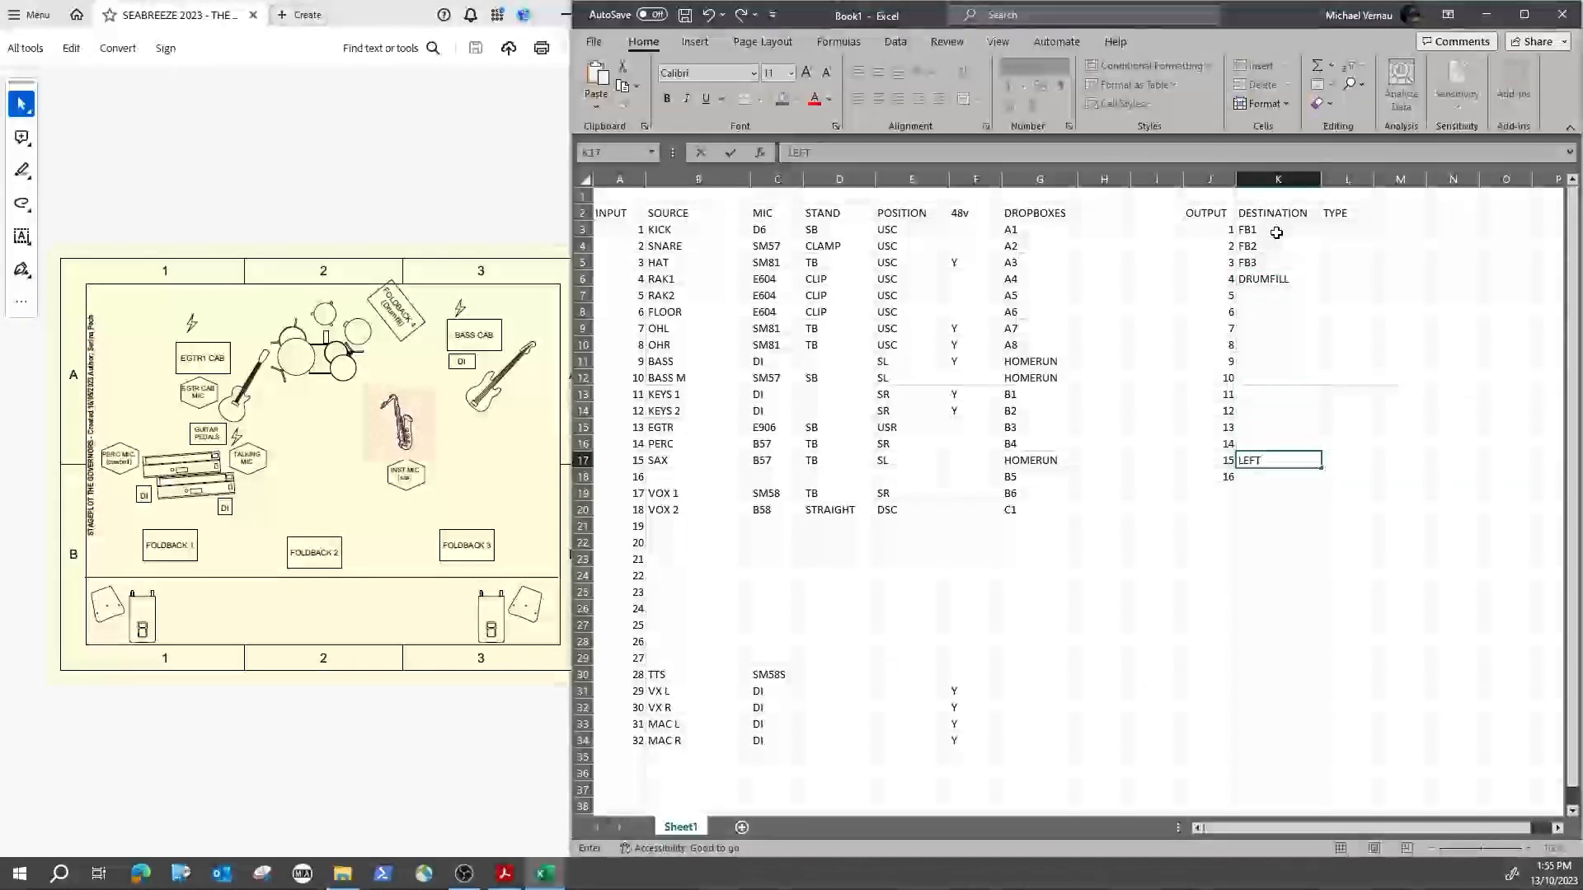
pyautogui.press('Return')
pyautogui.write('RIGHT')
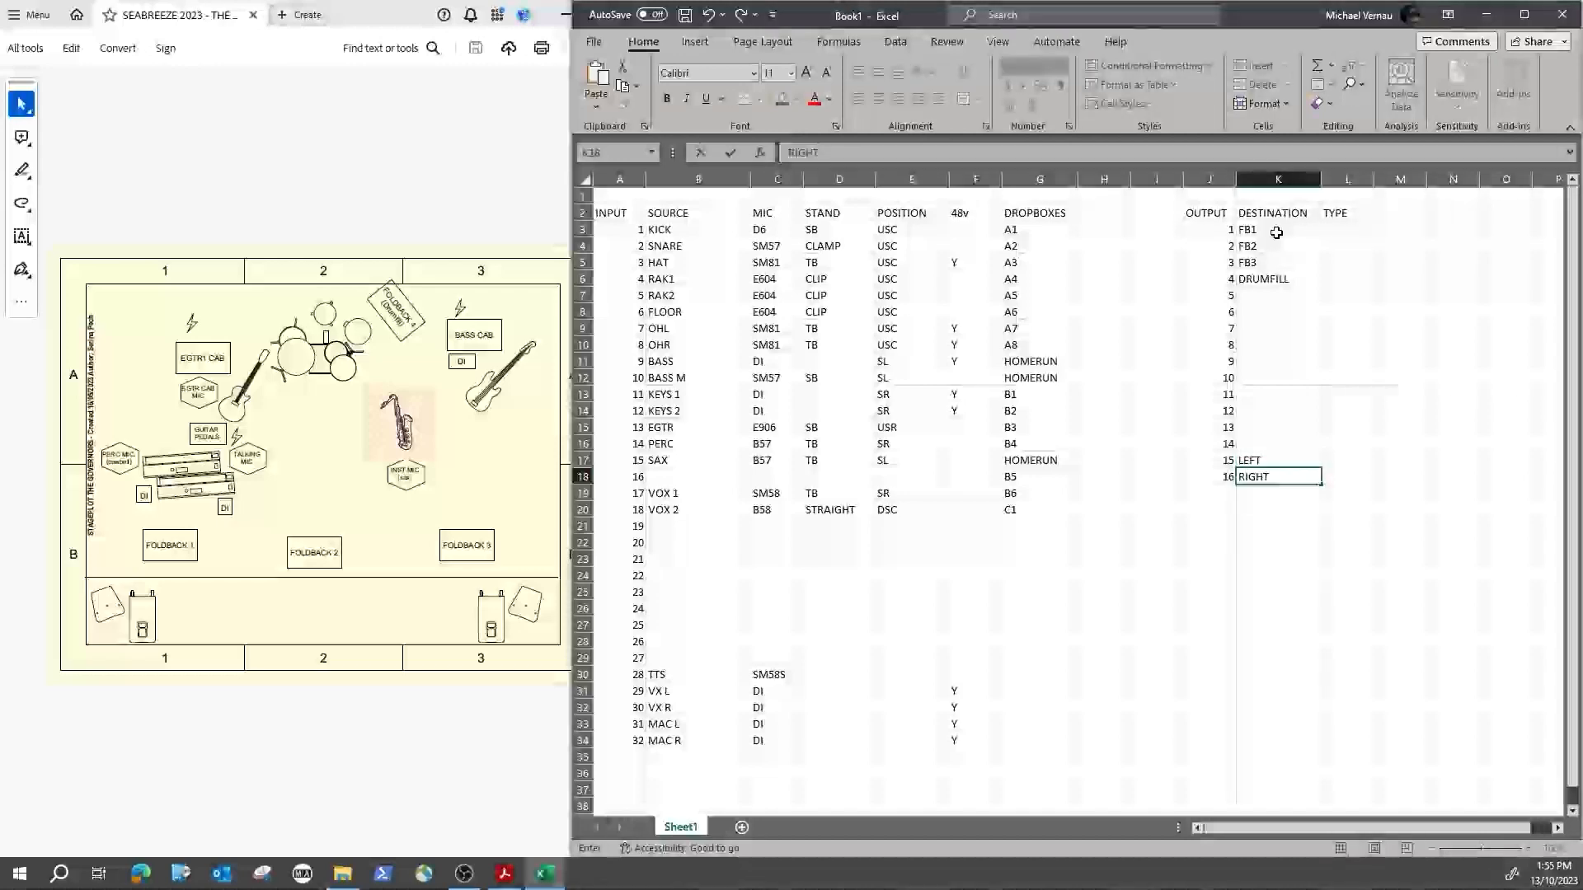
# Step: Enter SUB as the destination for output 14 in K16
pyautogui.click(1284, 447)
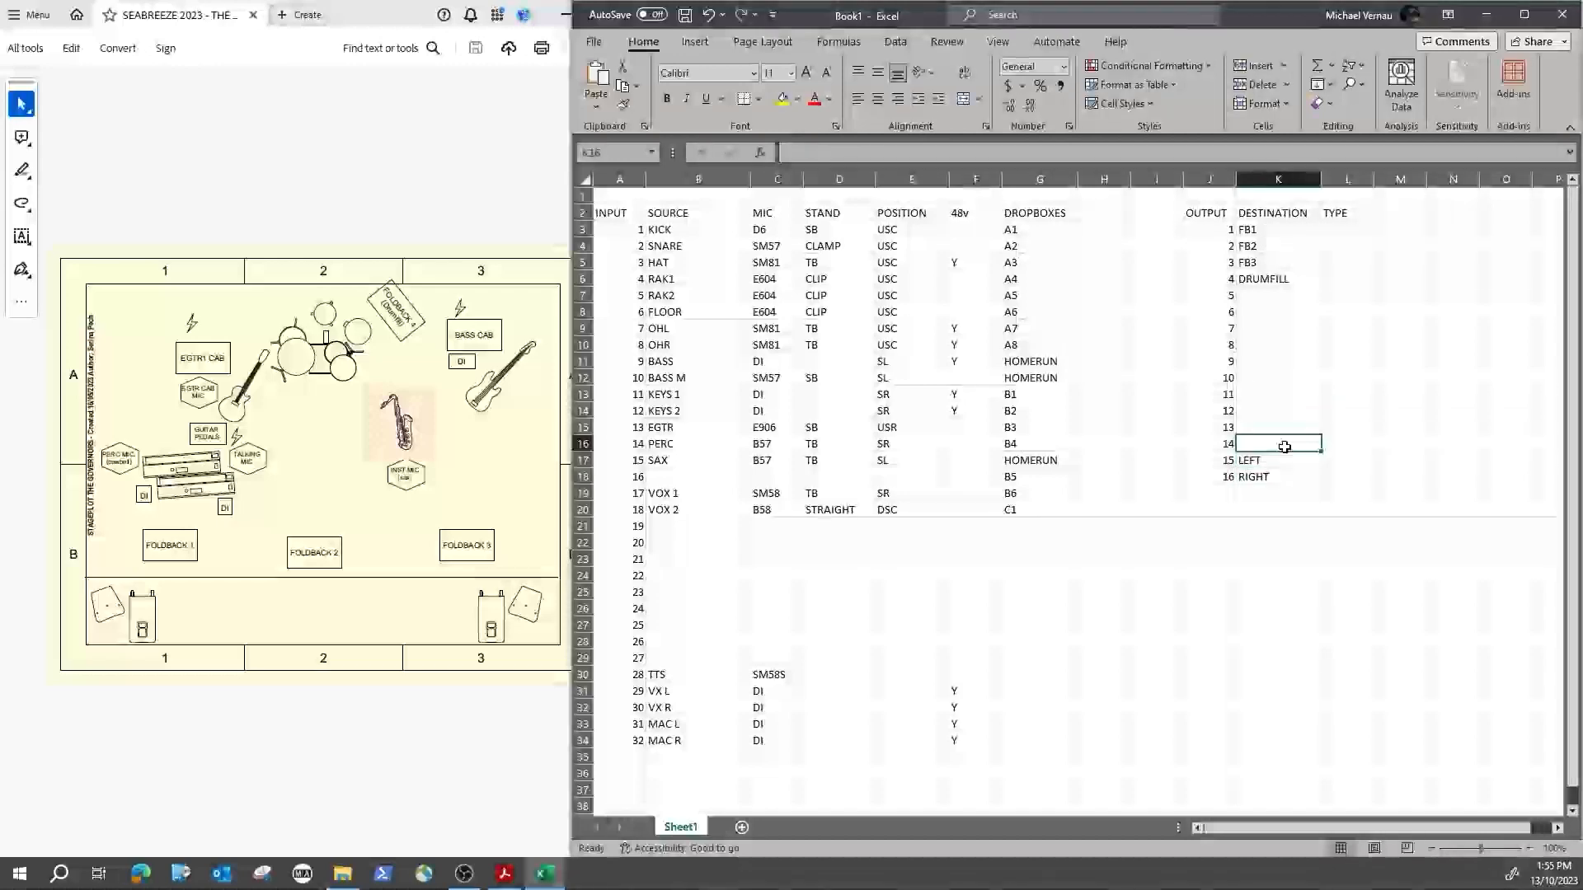
pyautogui.write('S')
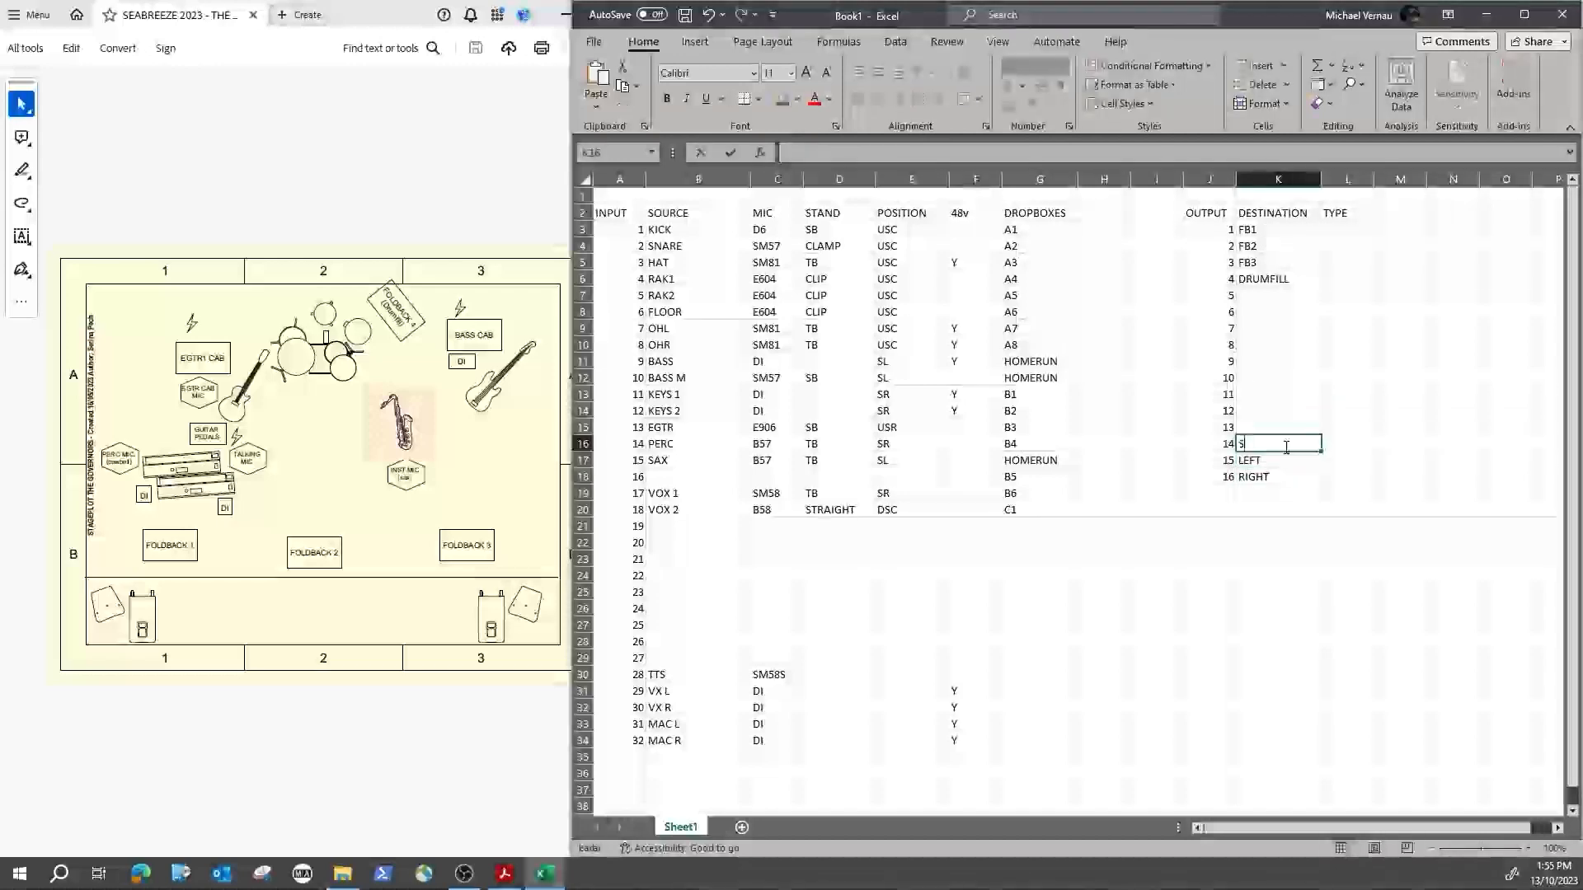
pyautogui.write('UB')
pyautogui.click(1396, 373)
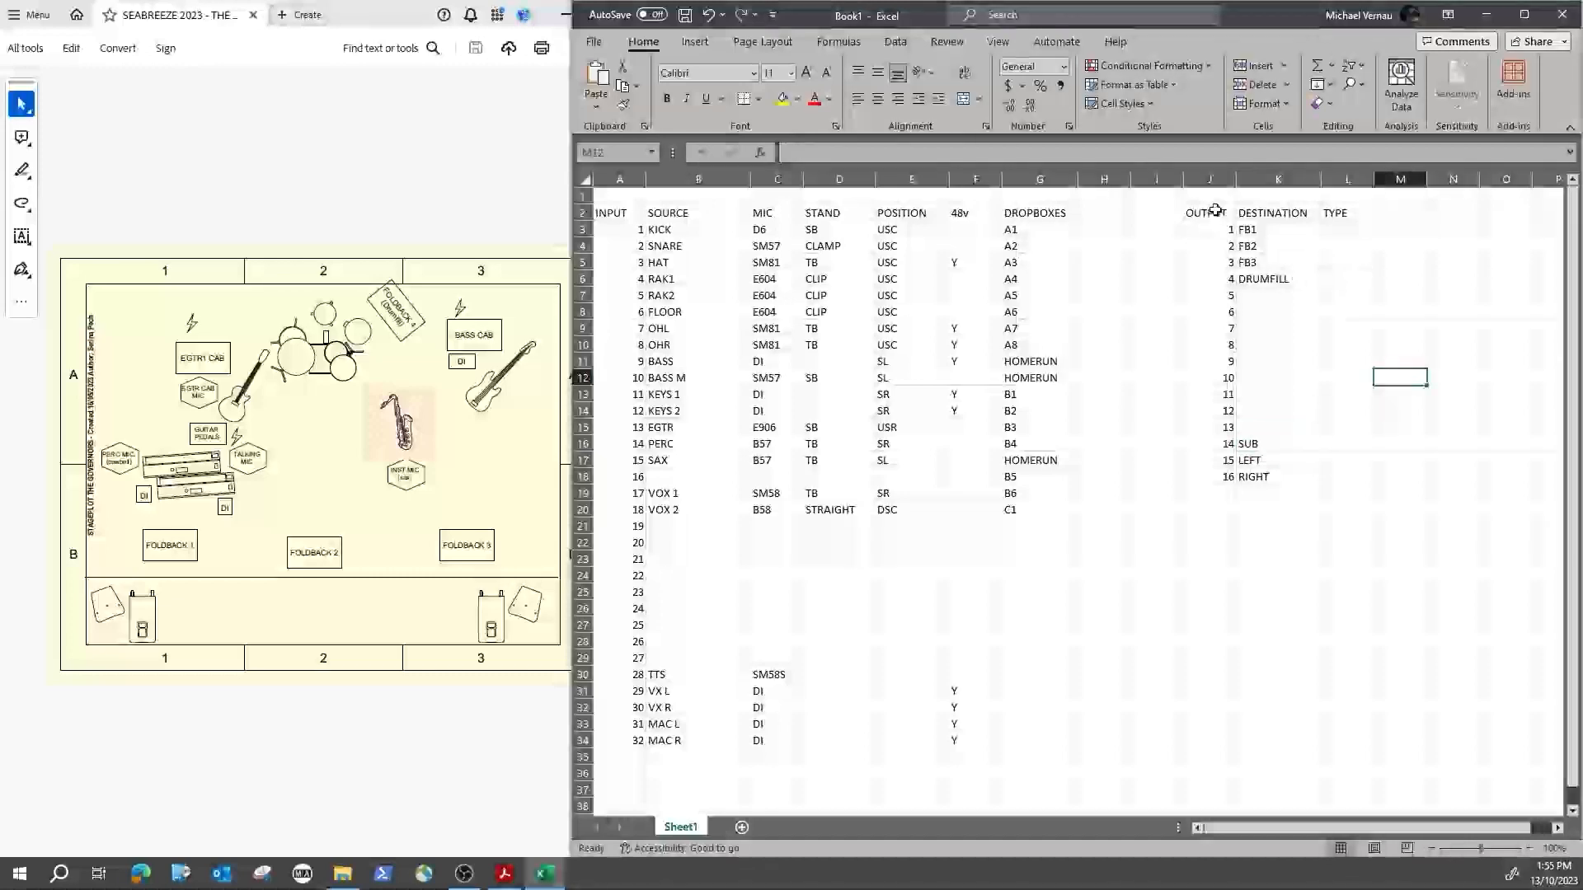
# Step: Enter PRE AUX as the type for outputs 1 to 4 in cells L3 to L6
pyautogui.click(1351, 228)
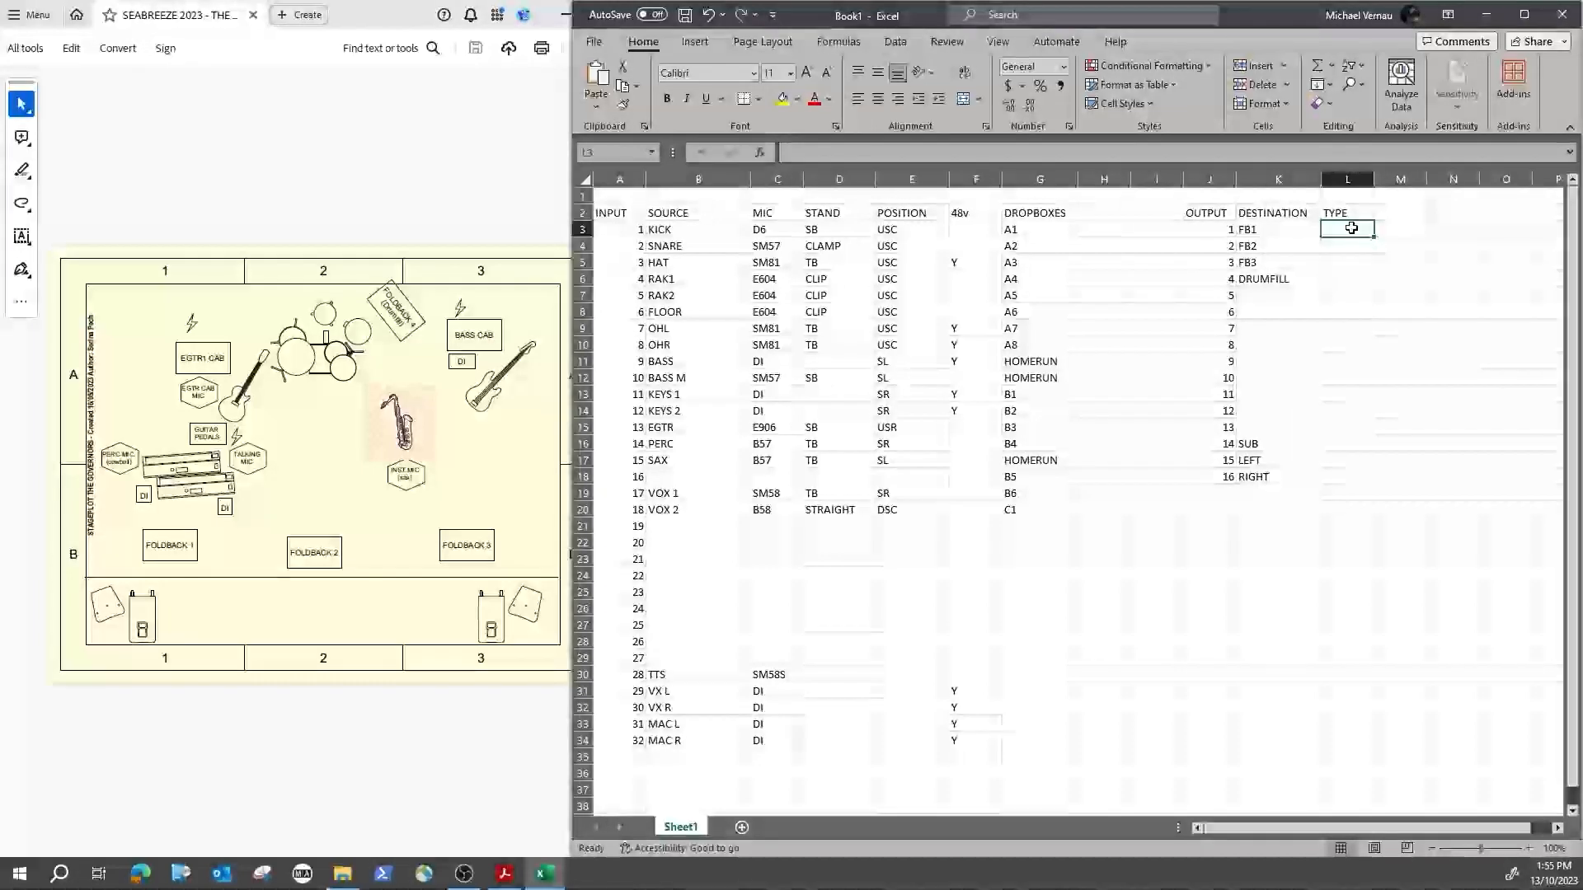
pyautogui.write('PRE')
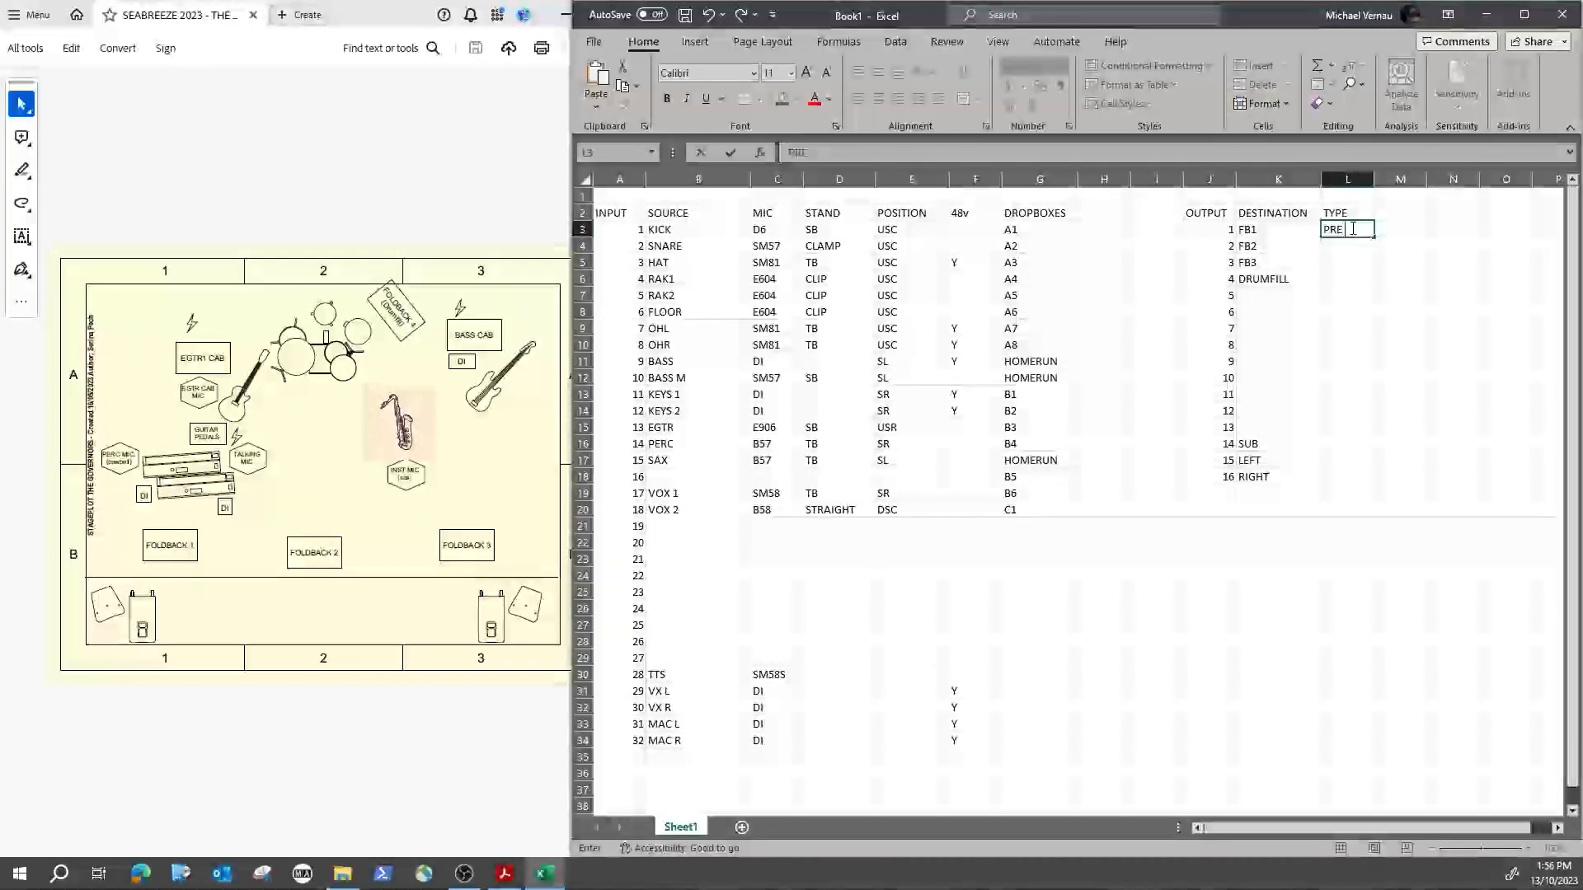
pyautogui.write(' AUX')
pyautogui.press('Return')
pyautogui.write('PRE AUX')
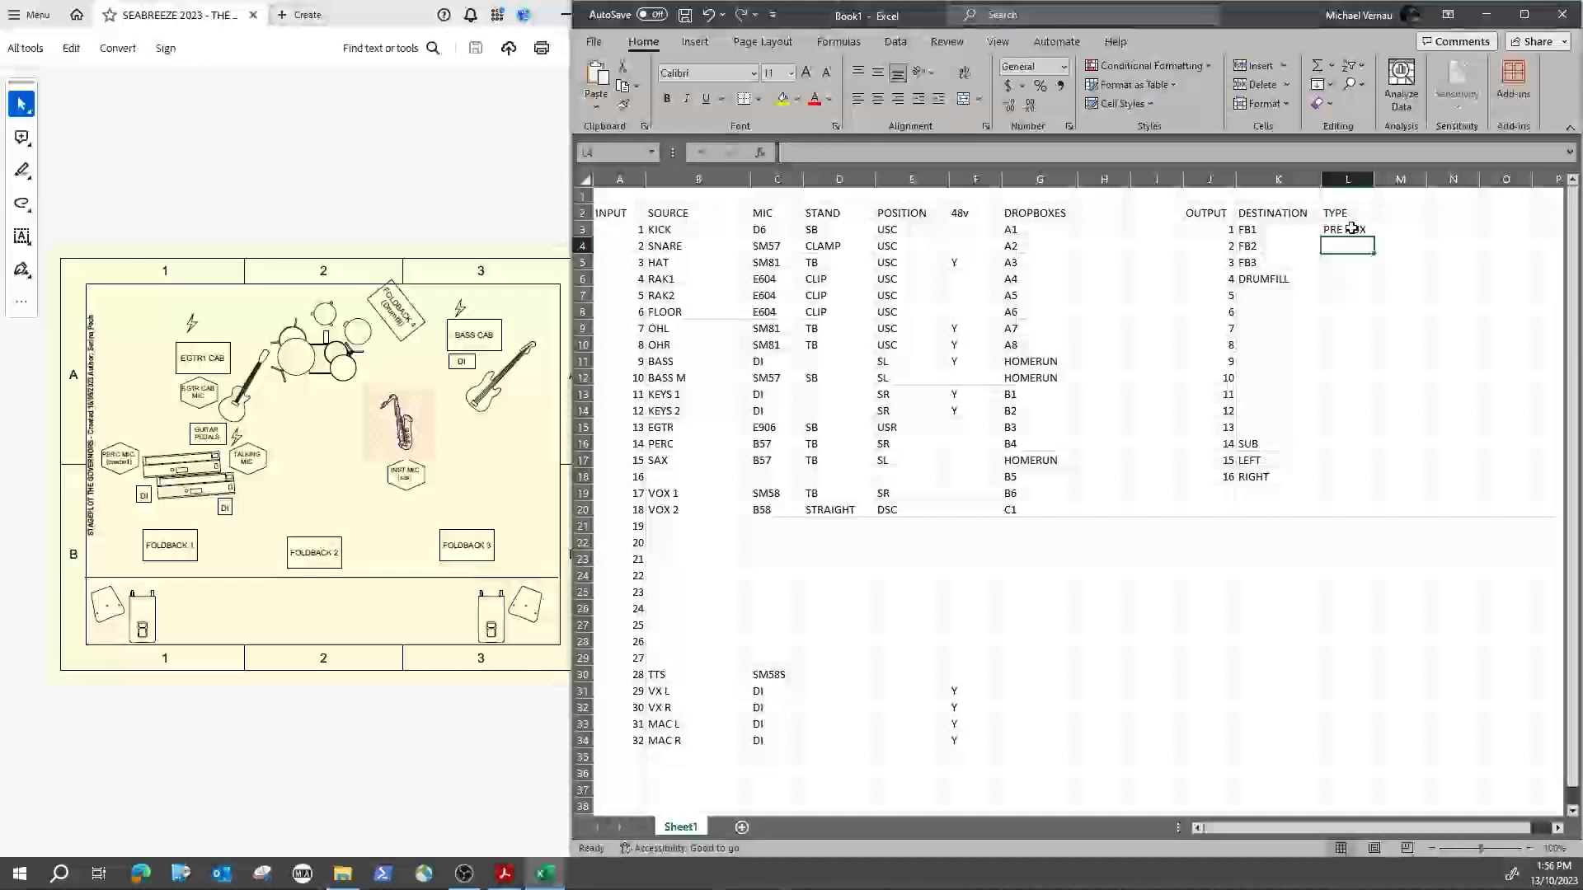
pyautogui.press('Return')
pyautogui.write('PRE AUX')
pyautogui.press('Return')
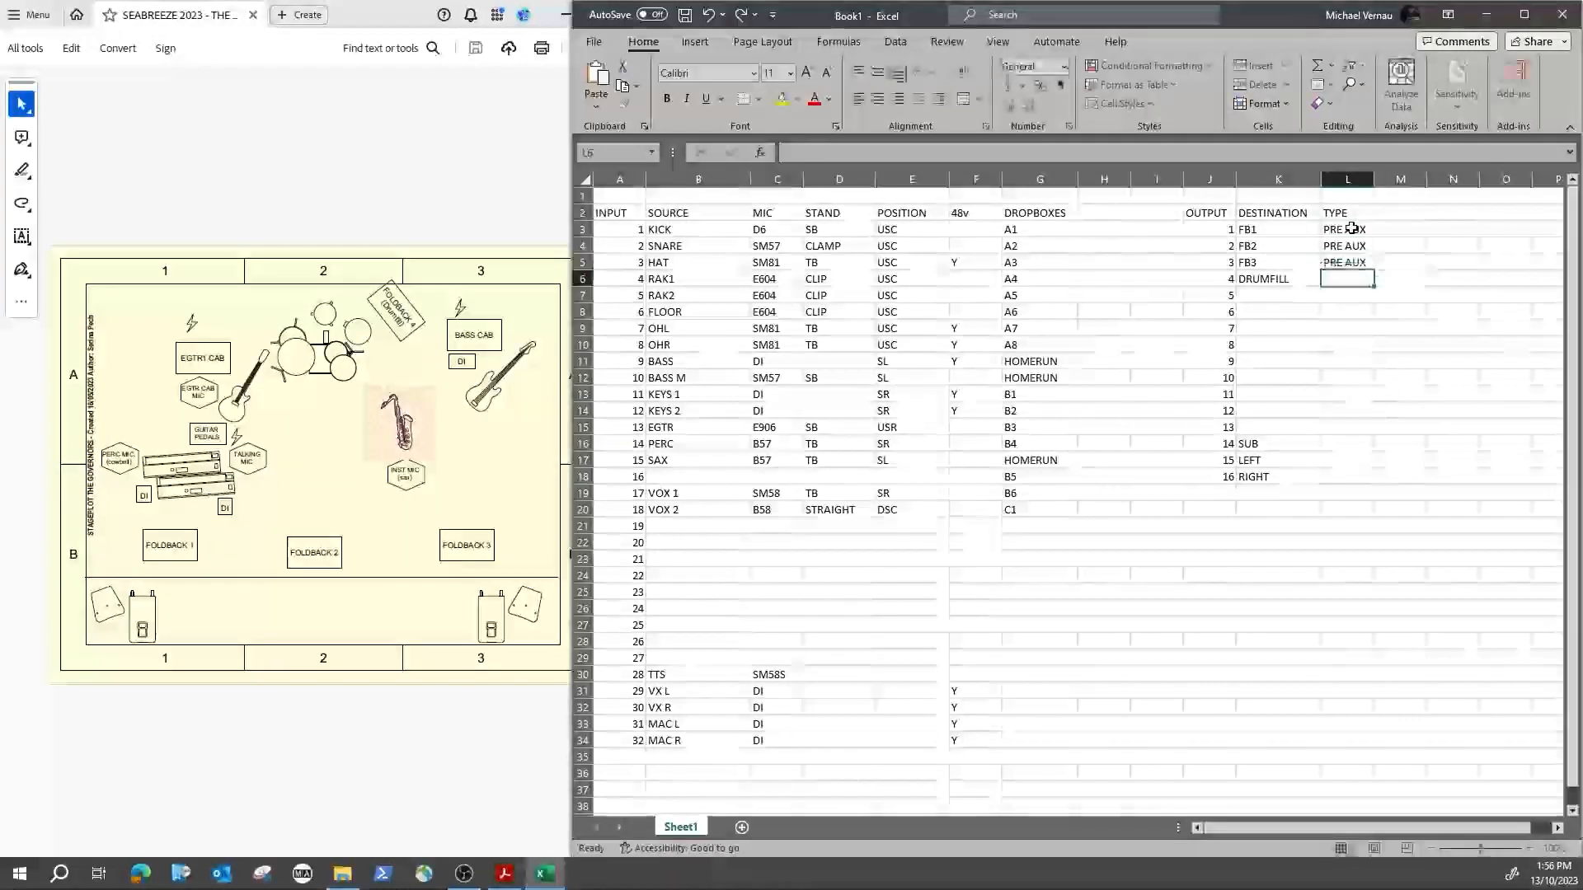
pyautogui.write('PRE AUX')
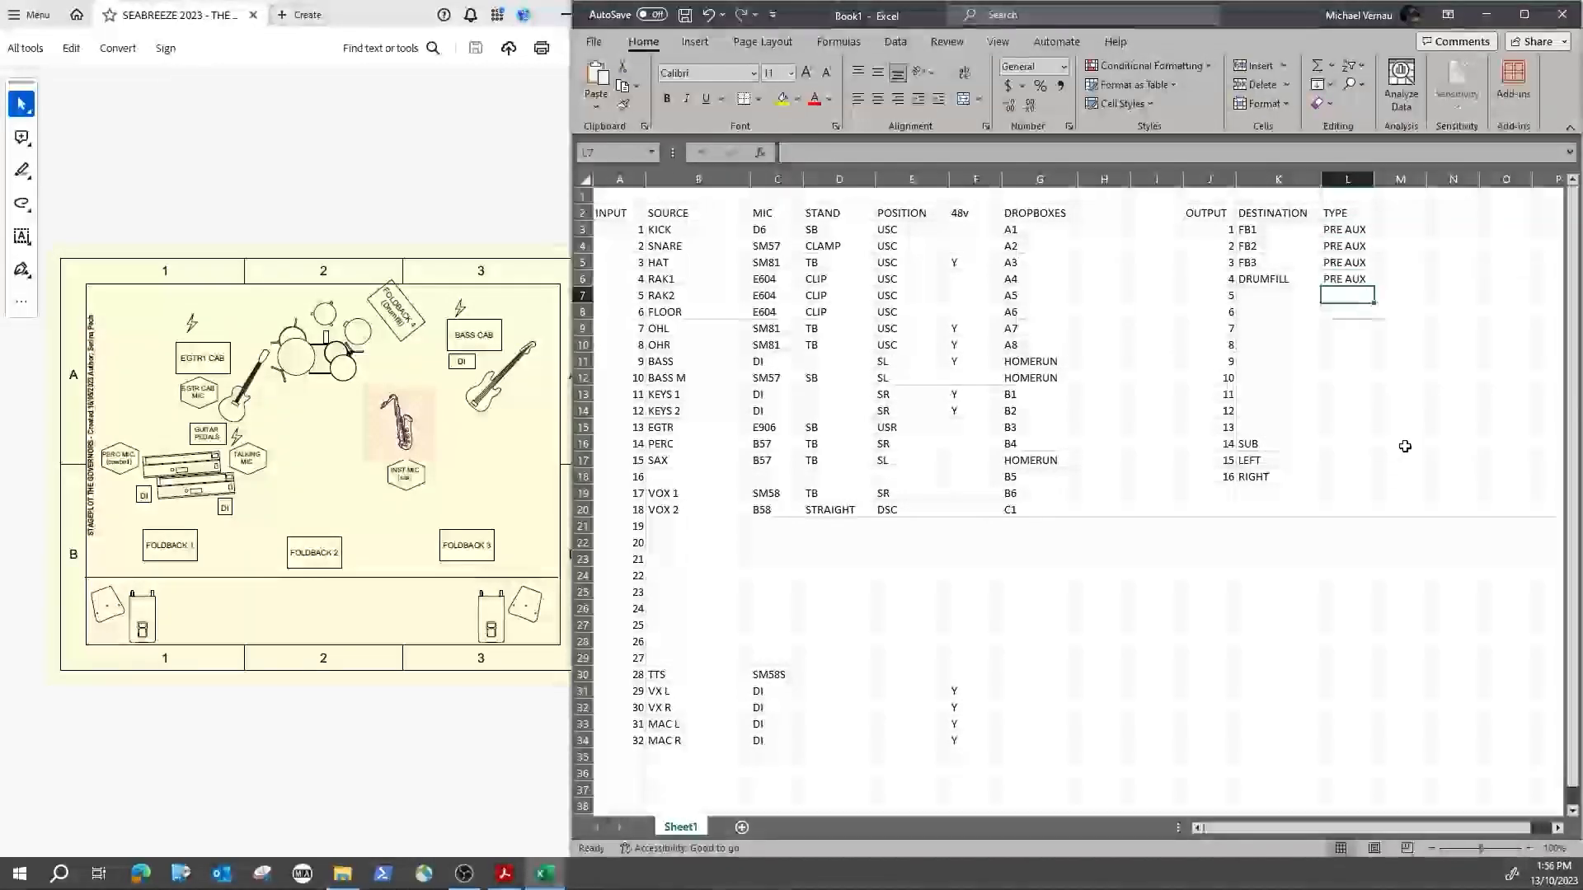
pyautogui.click(1345, 444)
pyautogui.click(1289, 445)
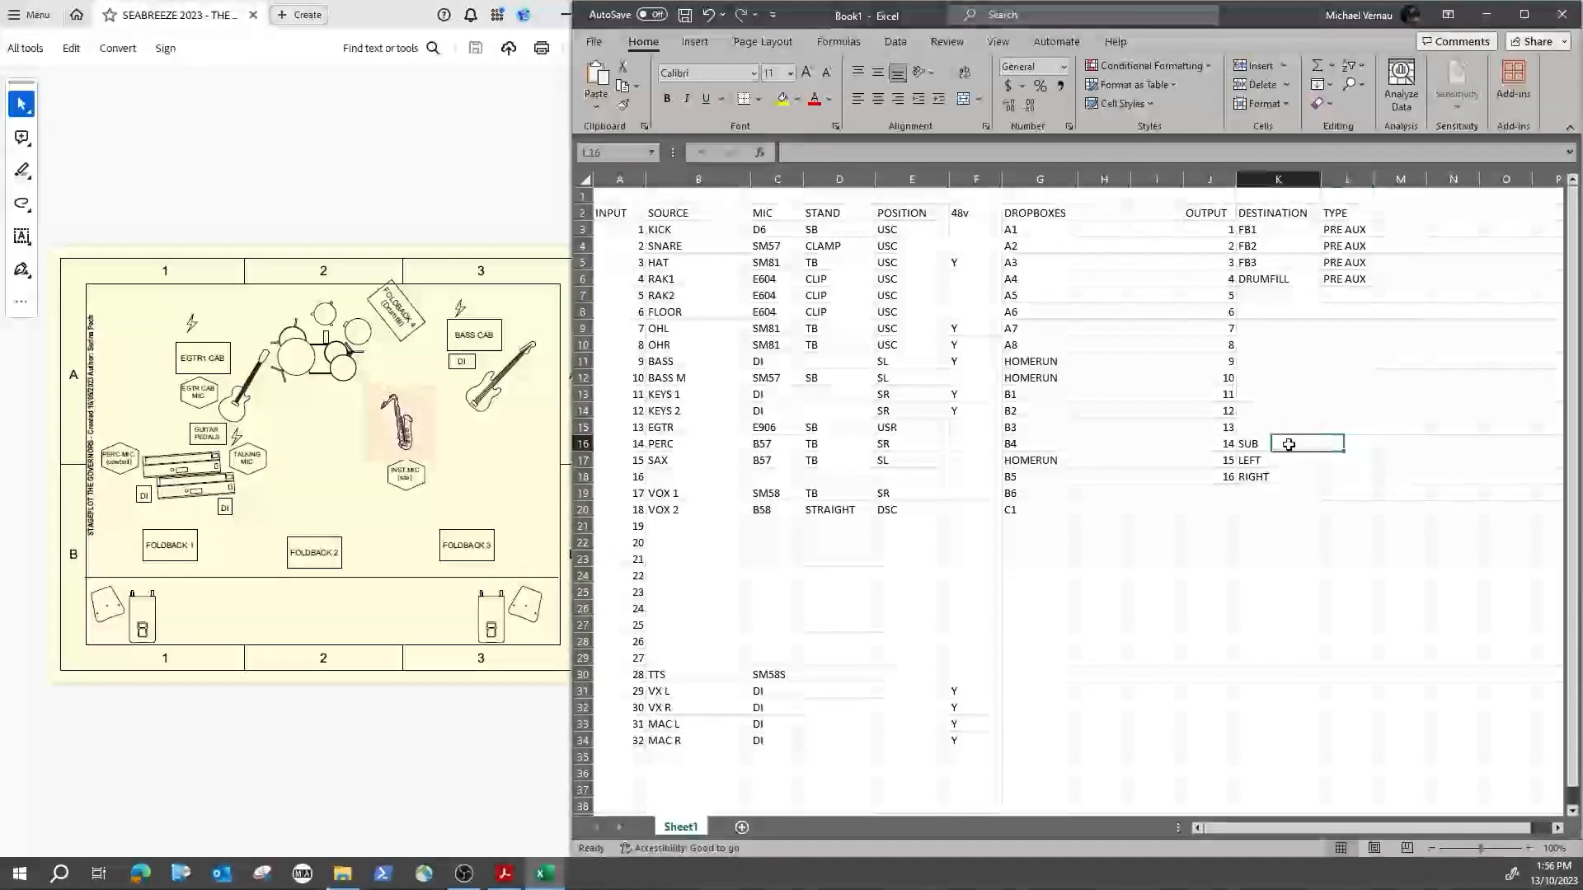
pyautogui.click(1283, 460)
pyautogui.click(1276, 478)
pyautogui.click(1283, 445)
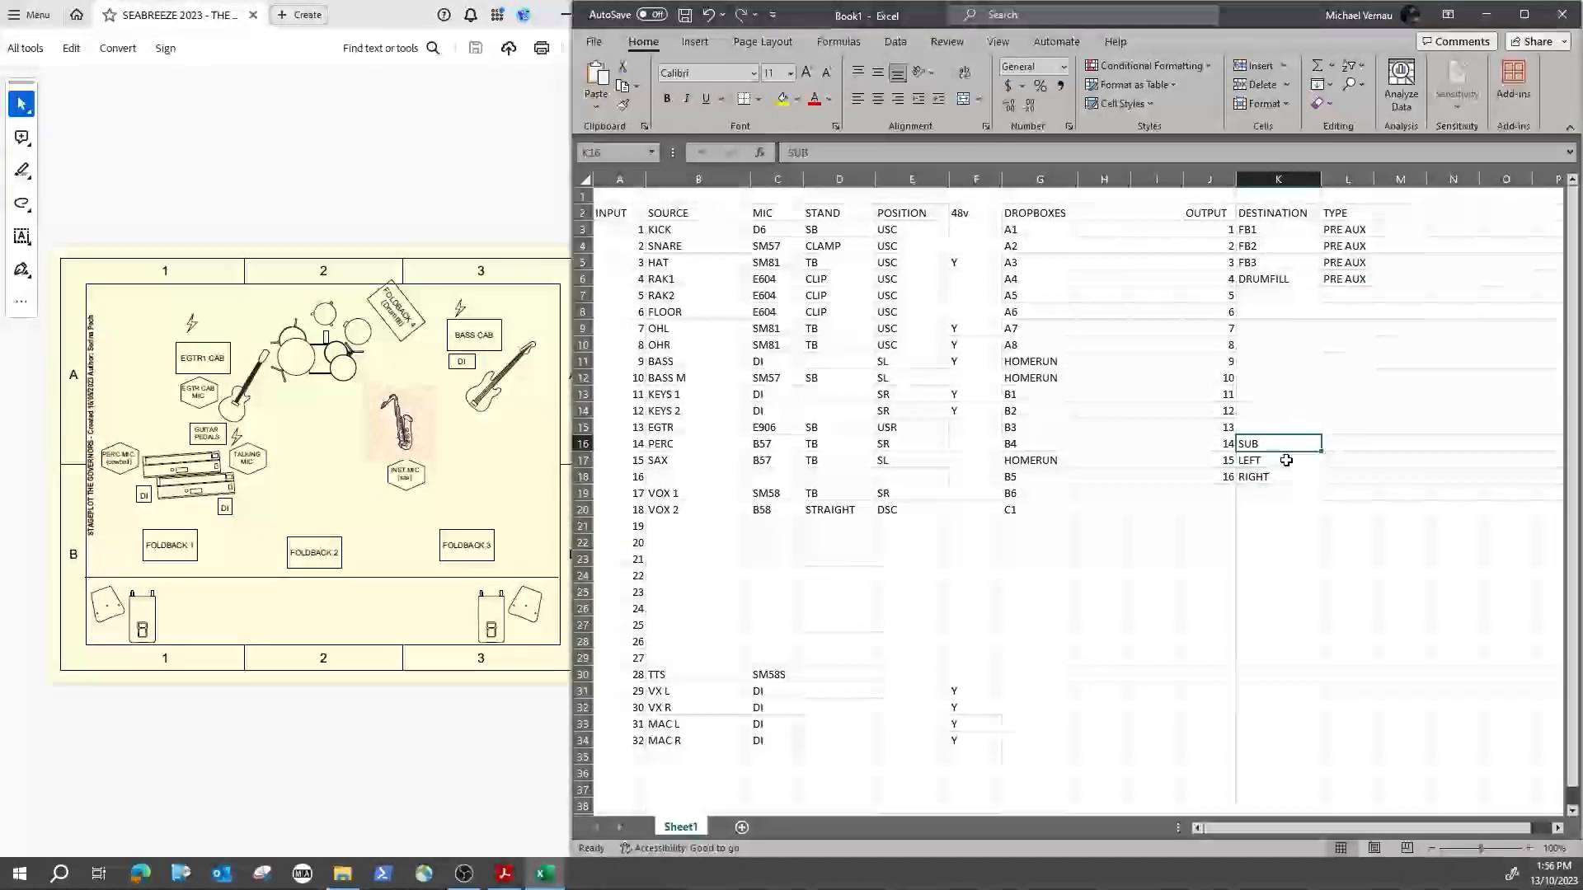
pyautogui.click(1286, 460)
pyautogui.click(1286, 476)
# Step: Enter the types MAT for SUB, MAT1 for LEFT and MAT2 for RIGHT in cells L16 to L18
pyautogui.click(1349, 444)
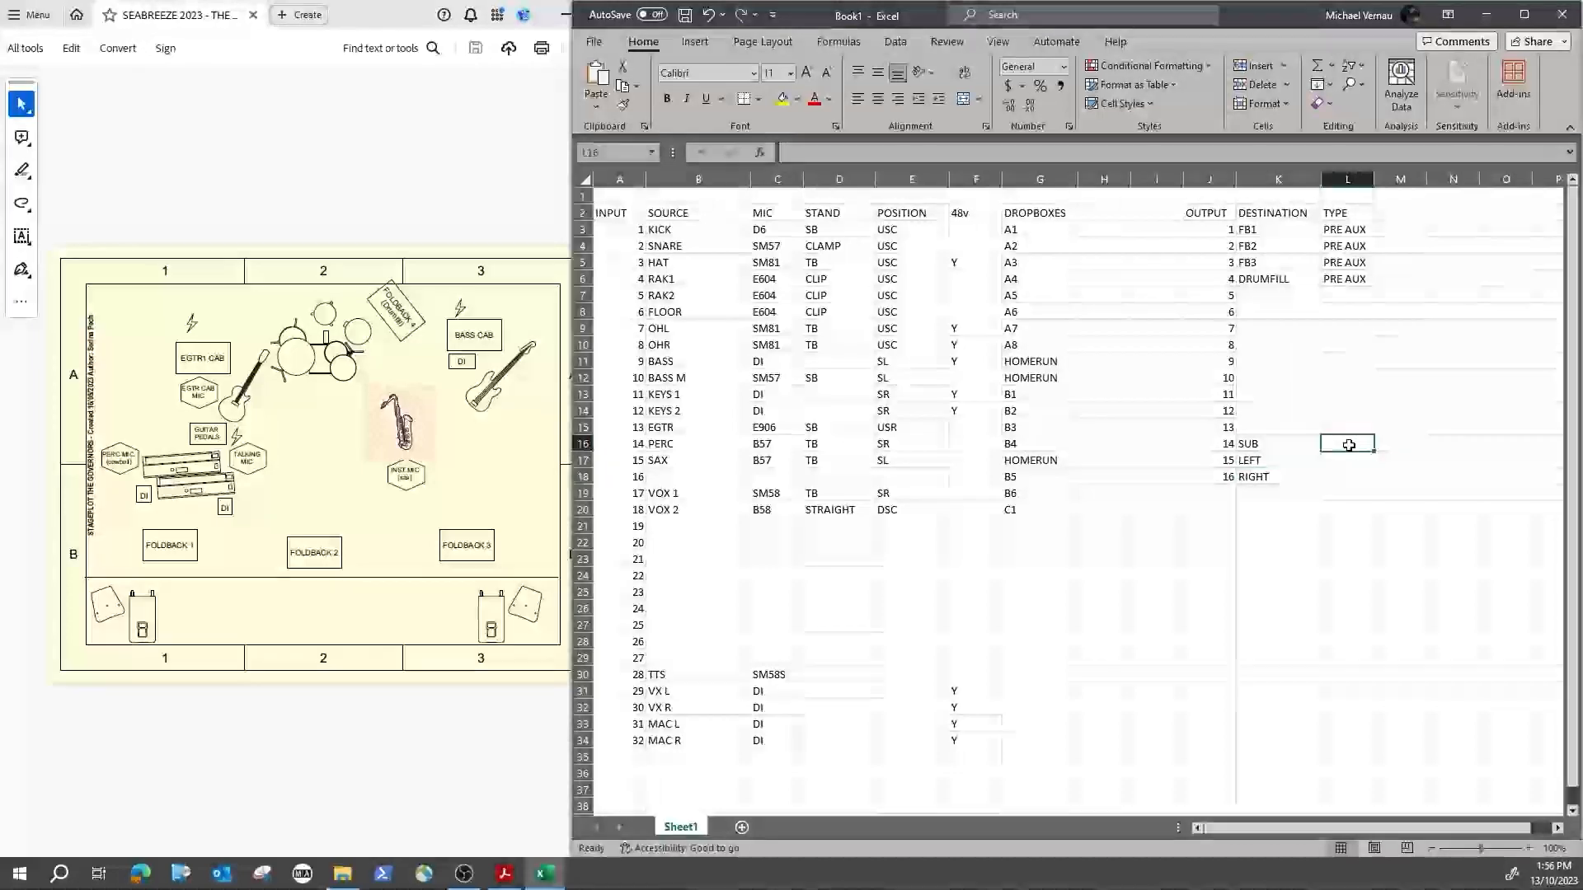
pyautogui.write('MAT')
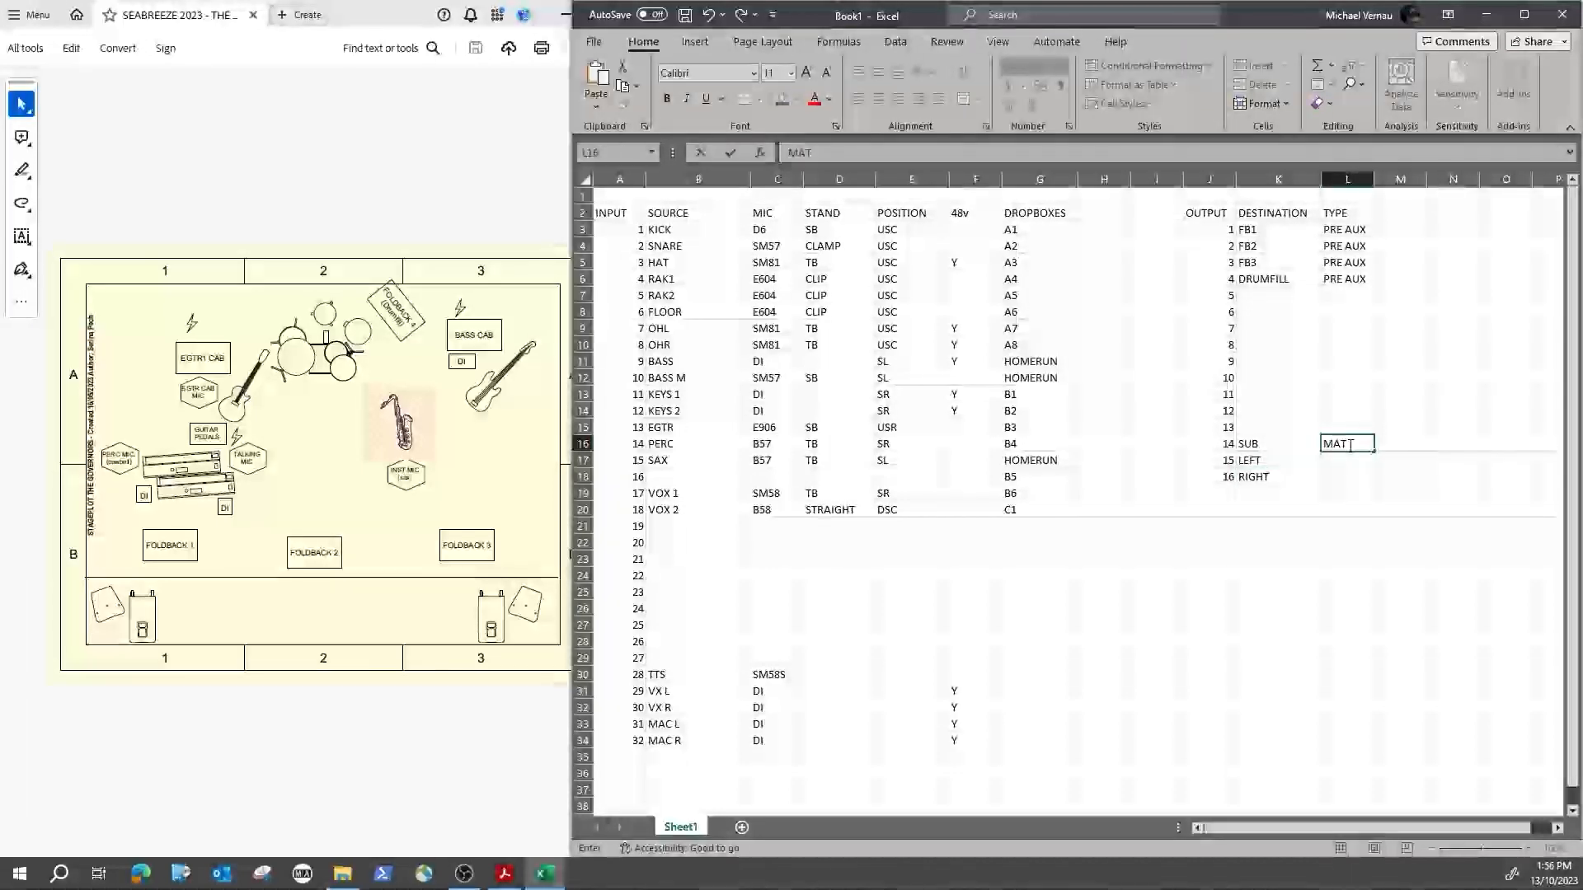
pyautogui.press('Return')
pyautogui.write('MAT')
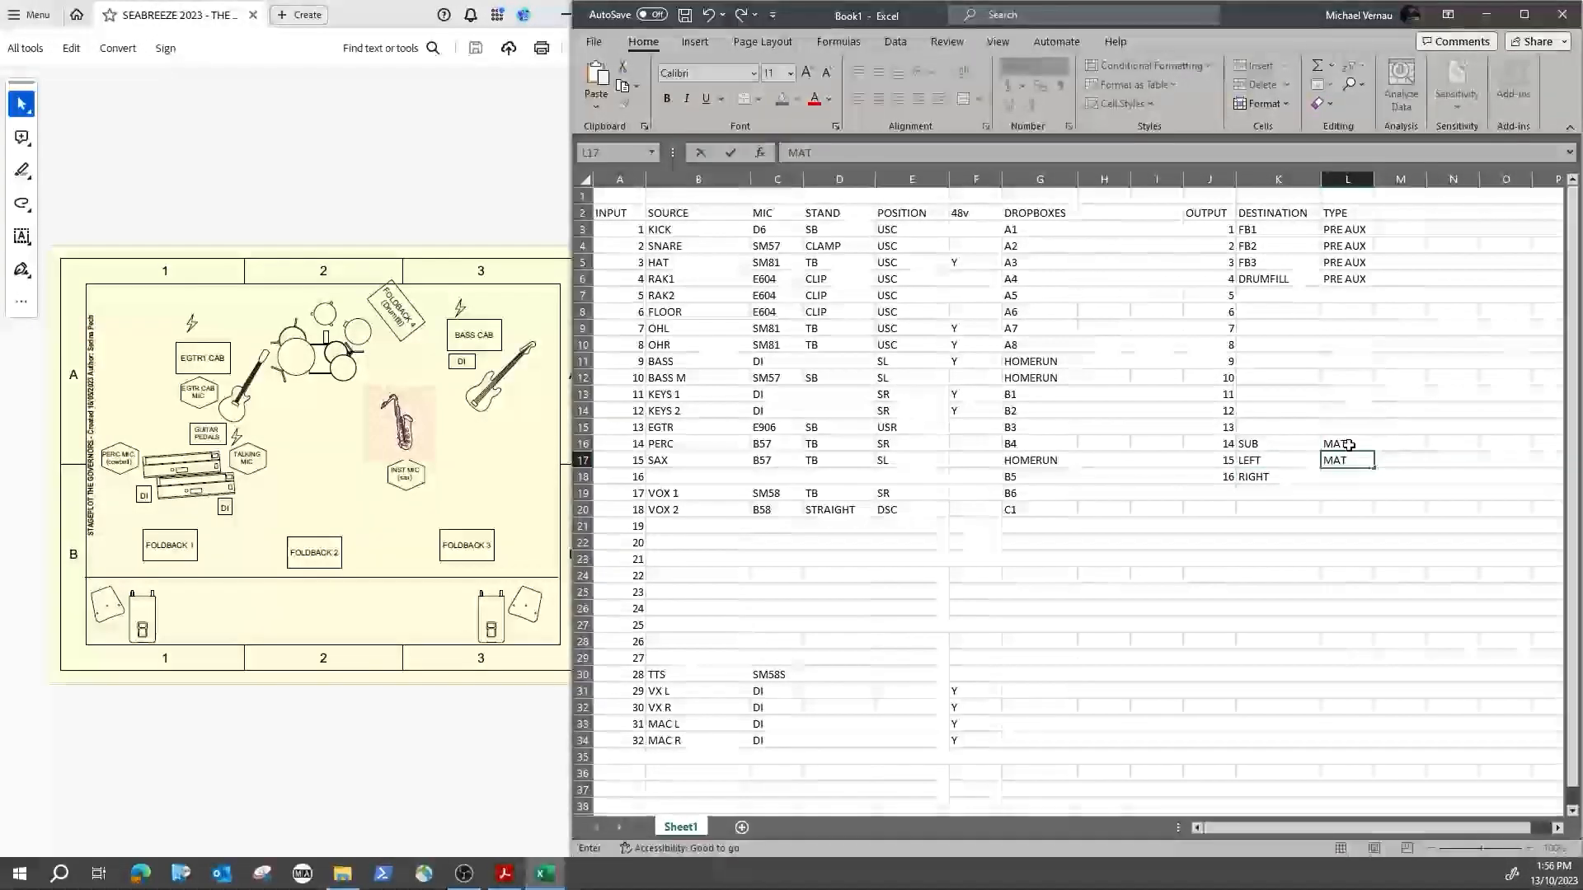
pyautogui.write('1')
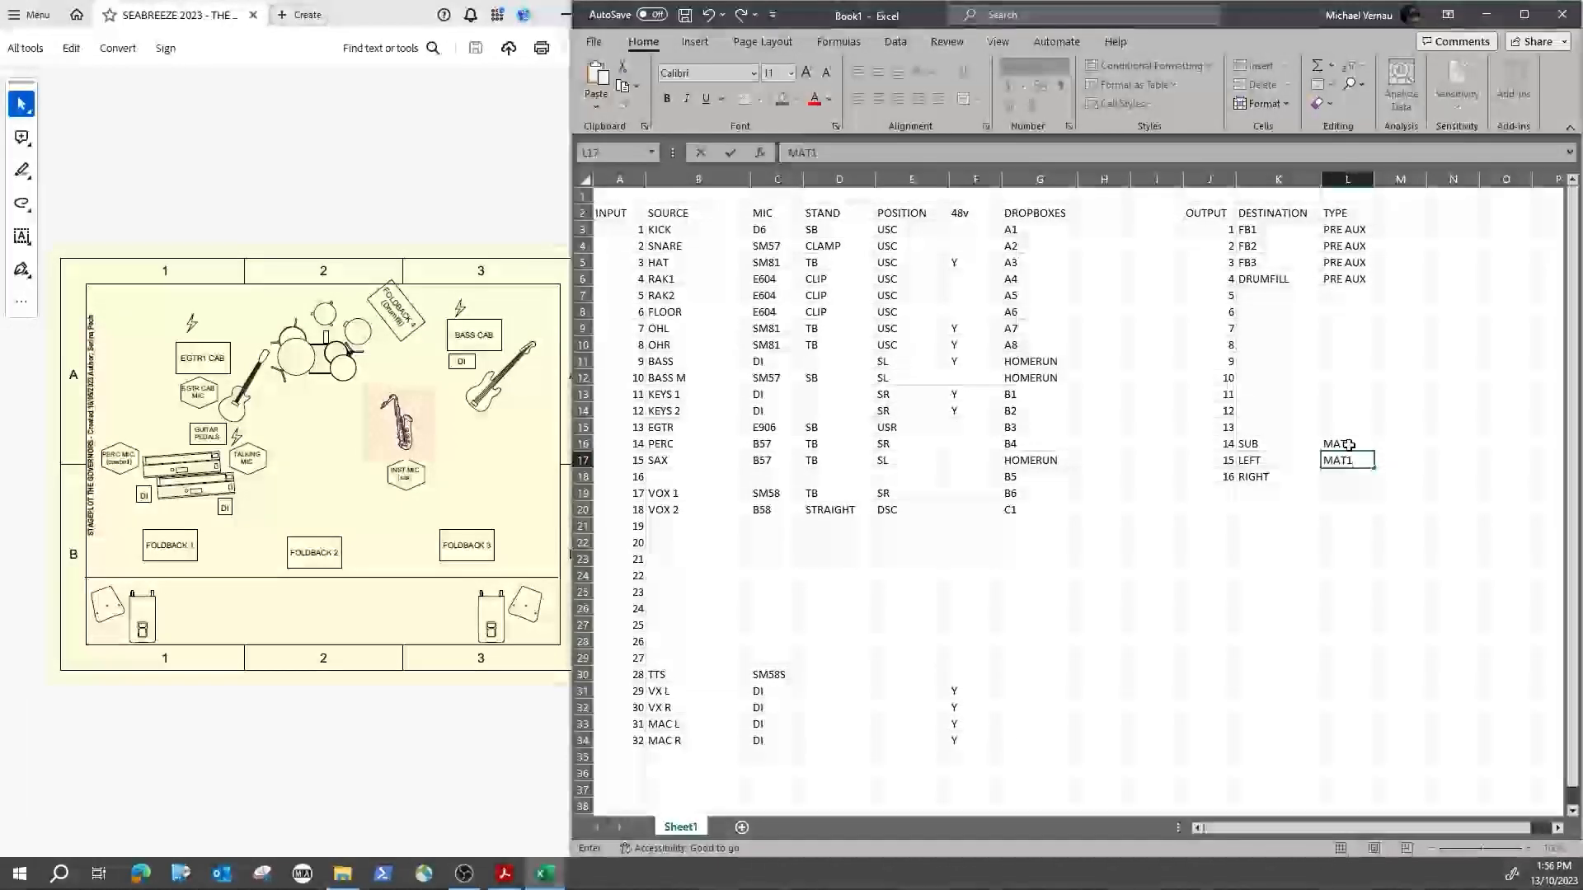
pyautogui.press('Return')
pyautogui.write('MAT2')
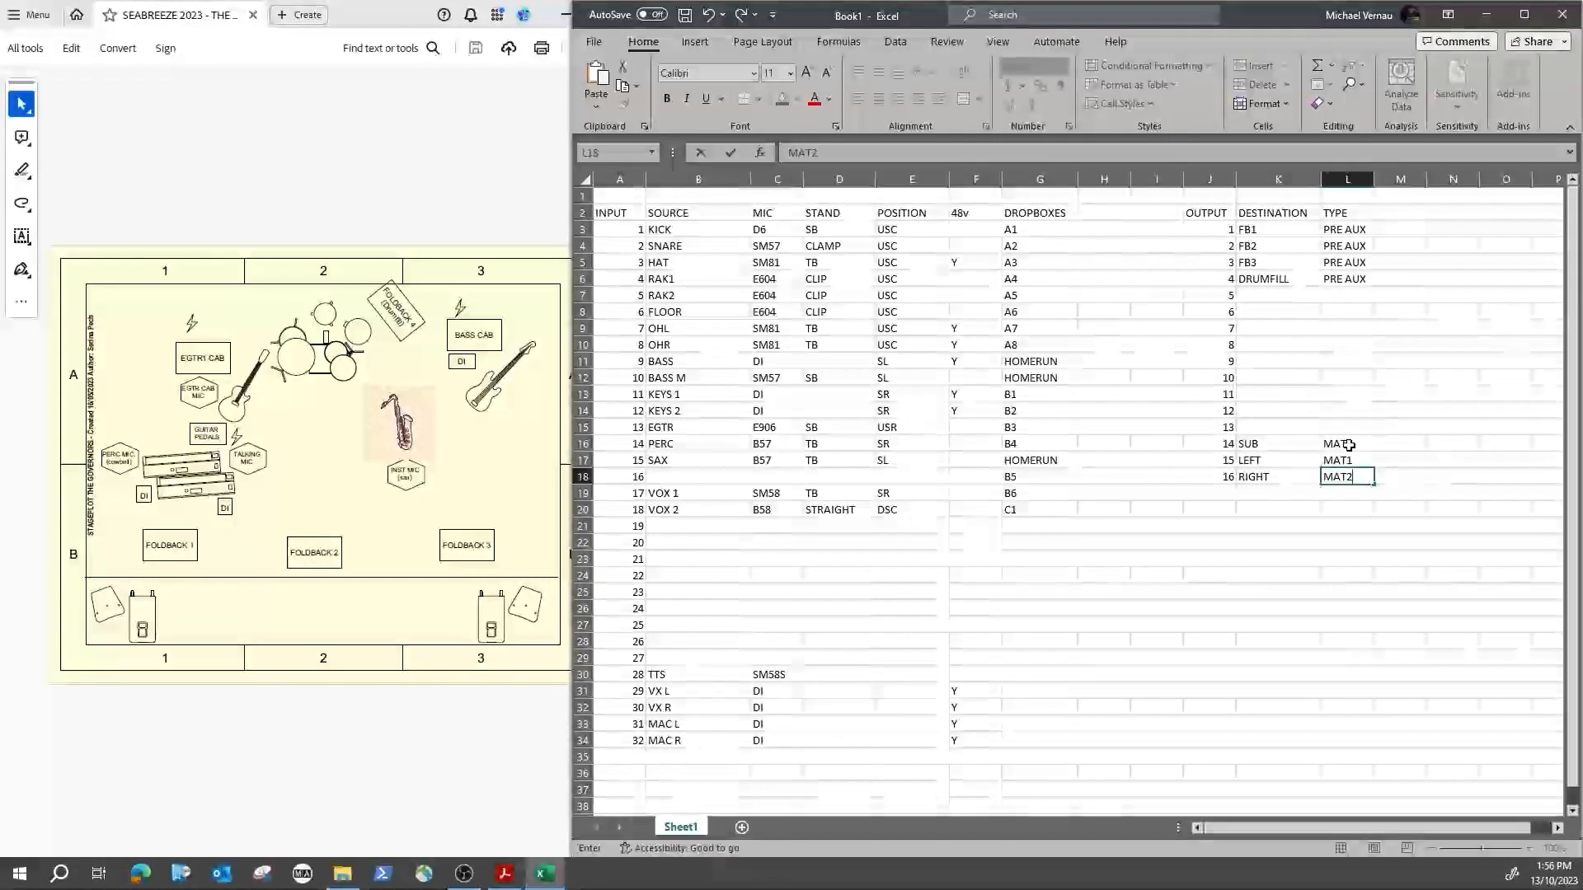
# Step: Change the type of the SUB output in L16 to MAT3
pyautogui.doubleClick(1365, 446)
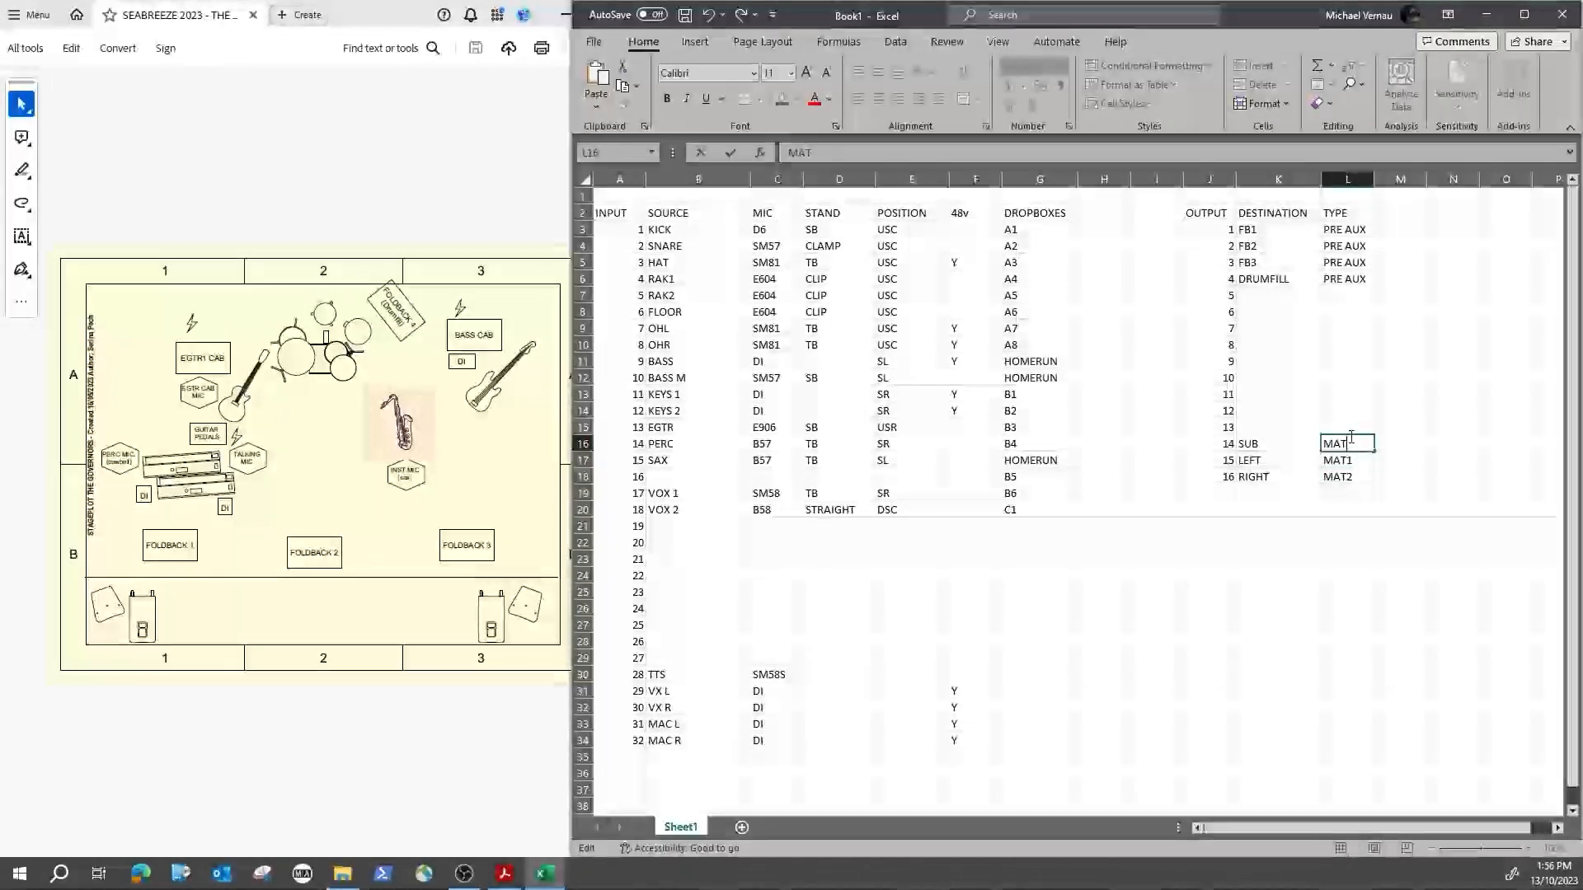
pyautogui.write('3')
pyautogui.press('Return')
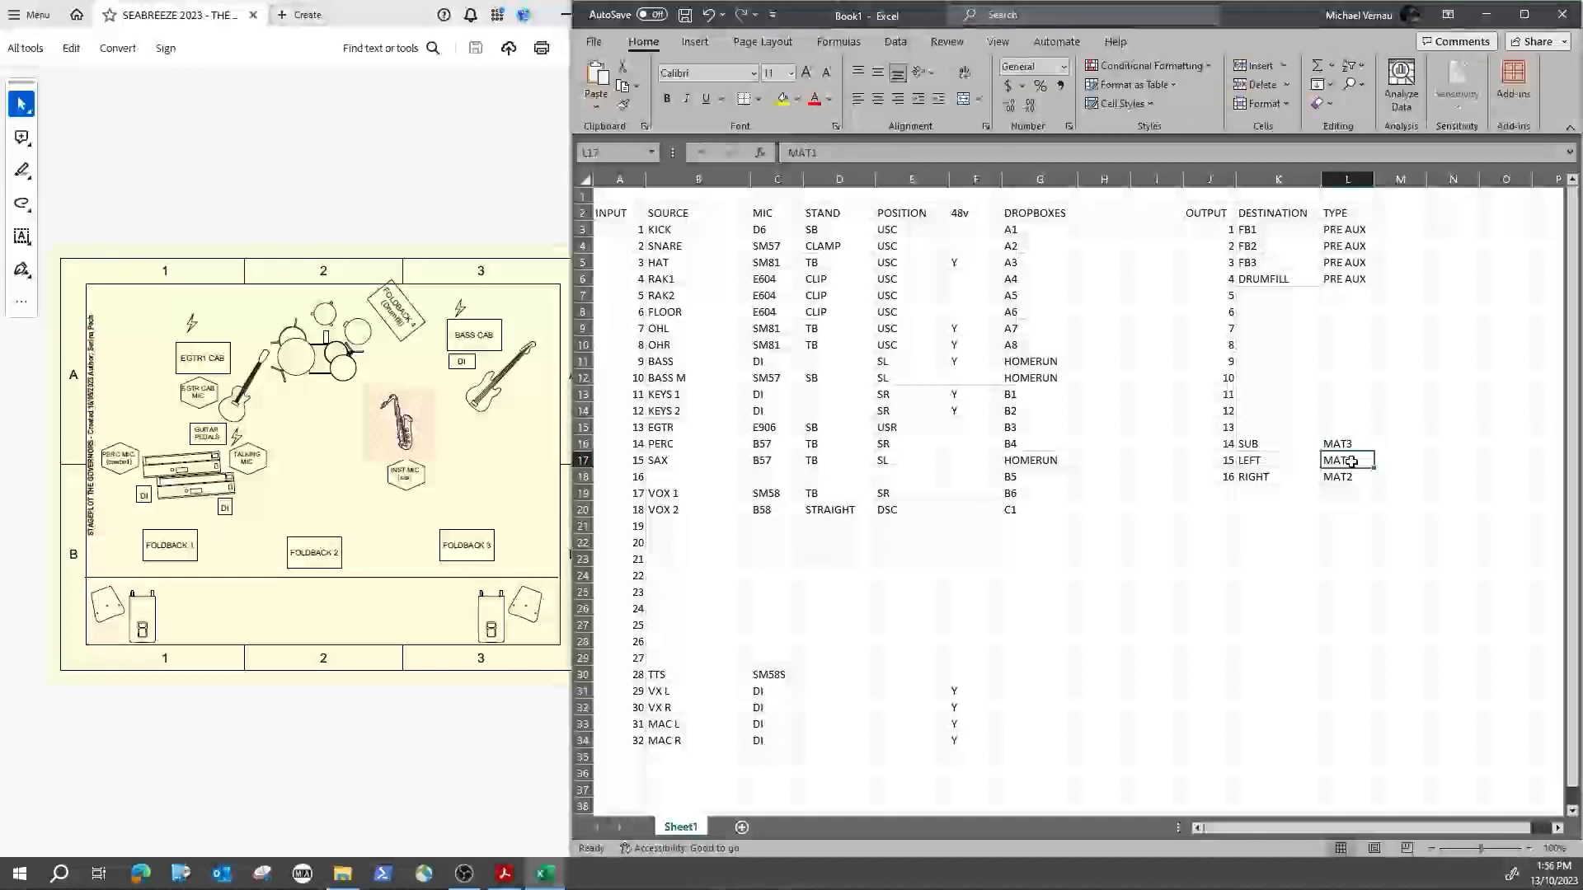
pyautogui.click(1315, 475)
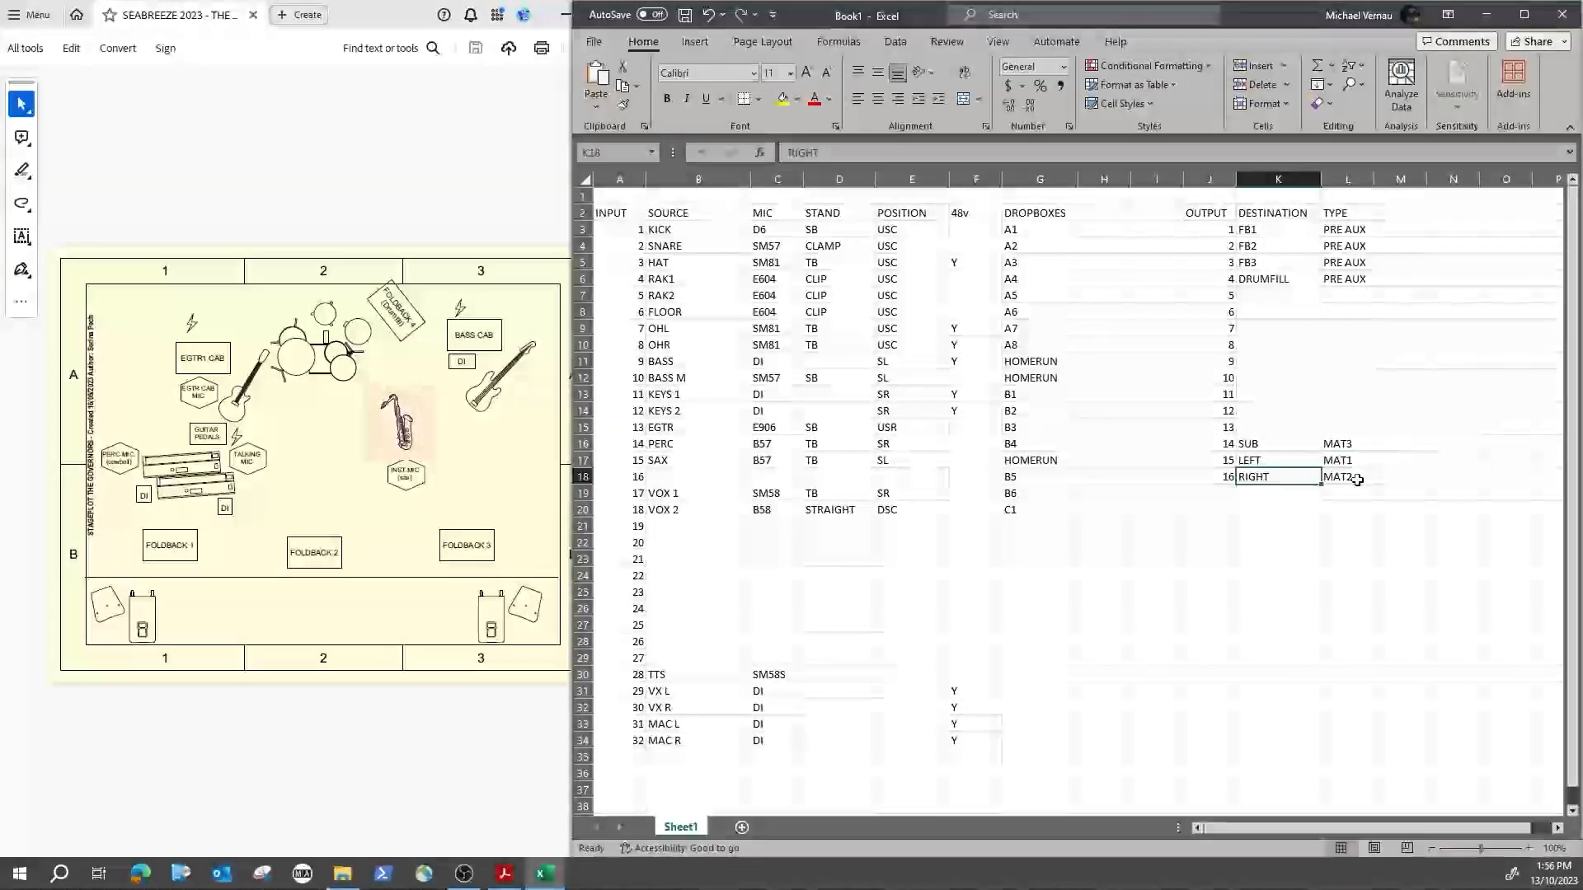
pyautogui.click(1341, 447)
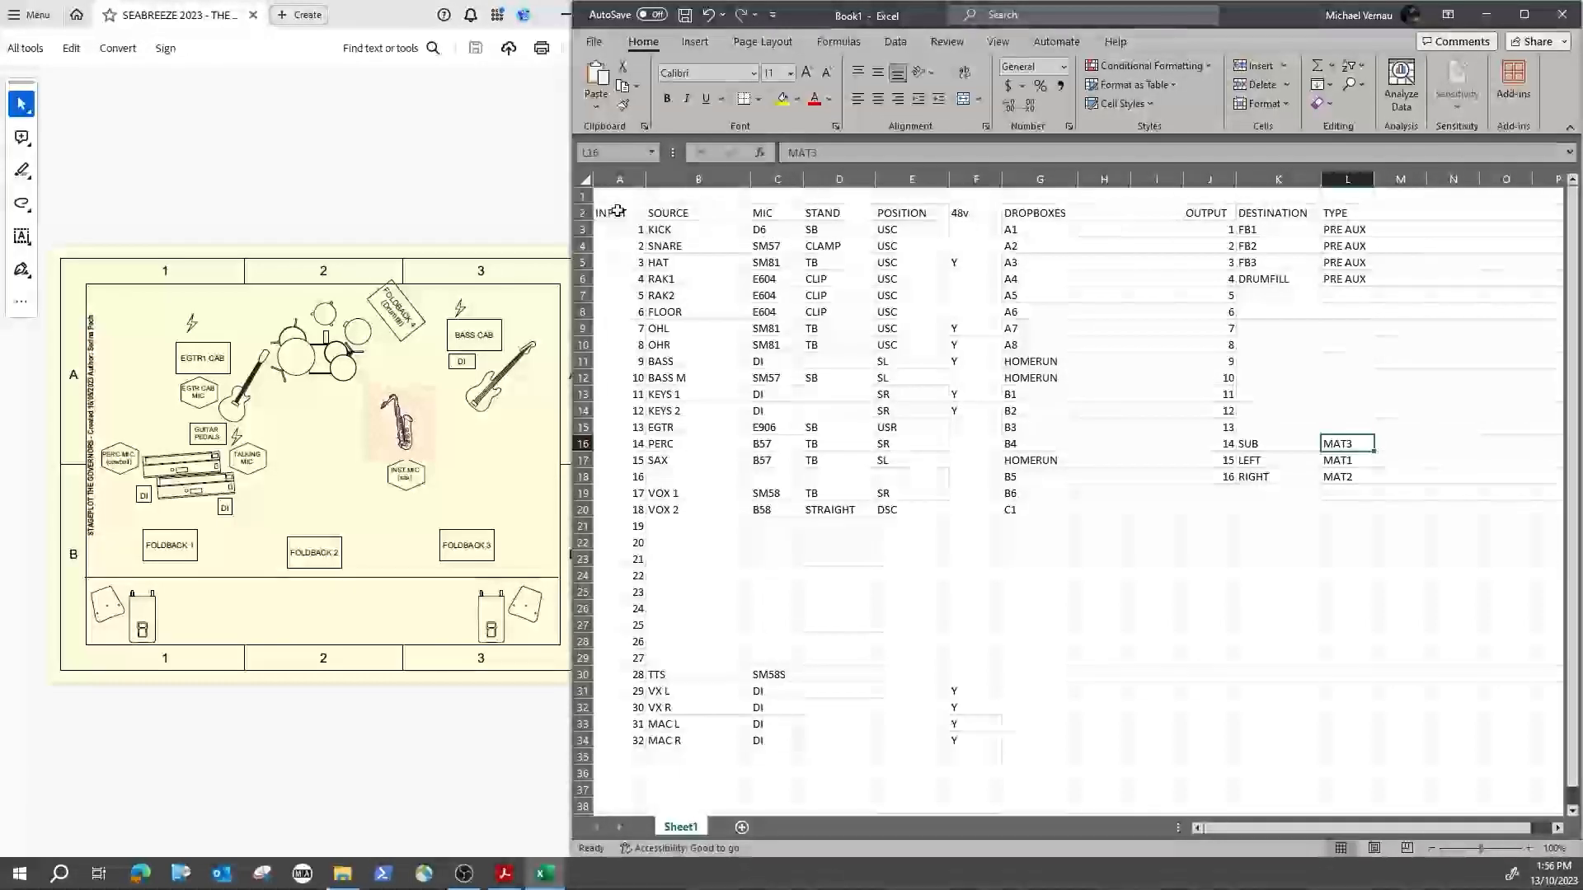
# Step: Apply a thick outside border around the whole input table, A2 to H35
pyautogui.moveTo(612, 213); pyautogui.dragTo(701, 262)
pyautogui.moveTo(705, 360); pyautogui.dragTo(1087, 750)
pyautogui.click(758, 98)
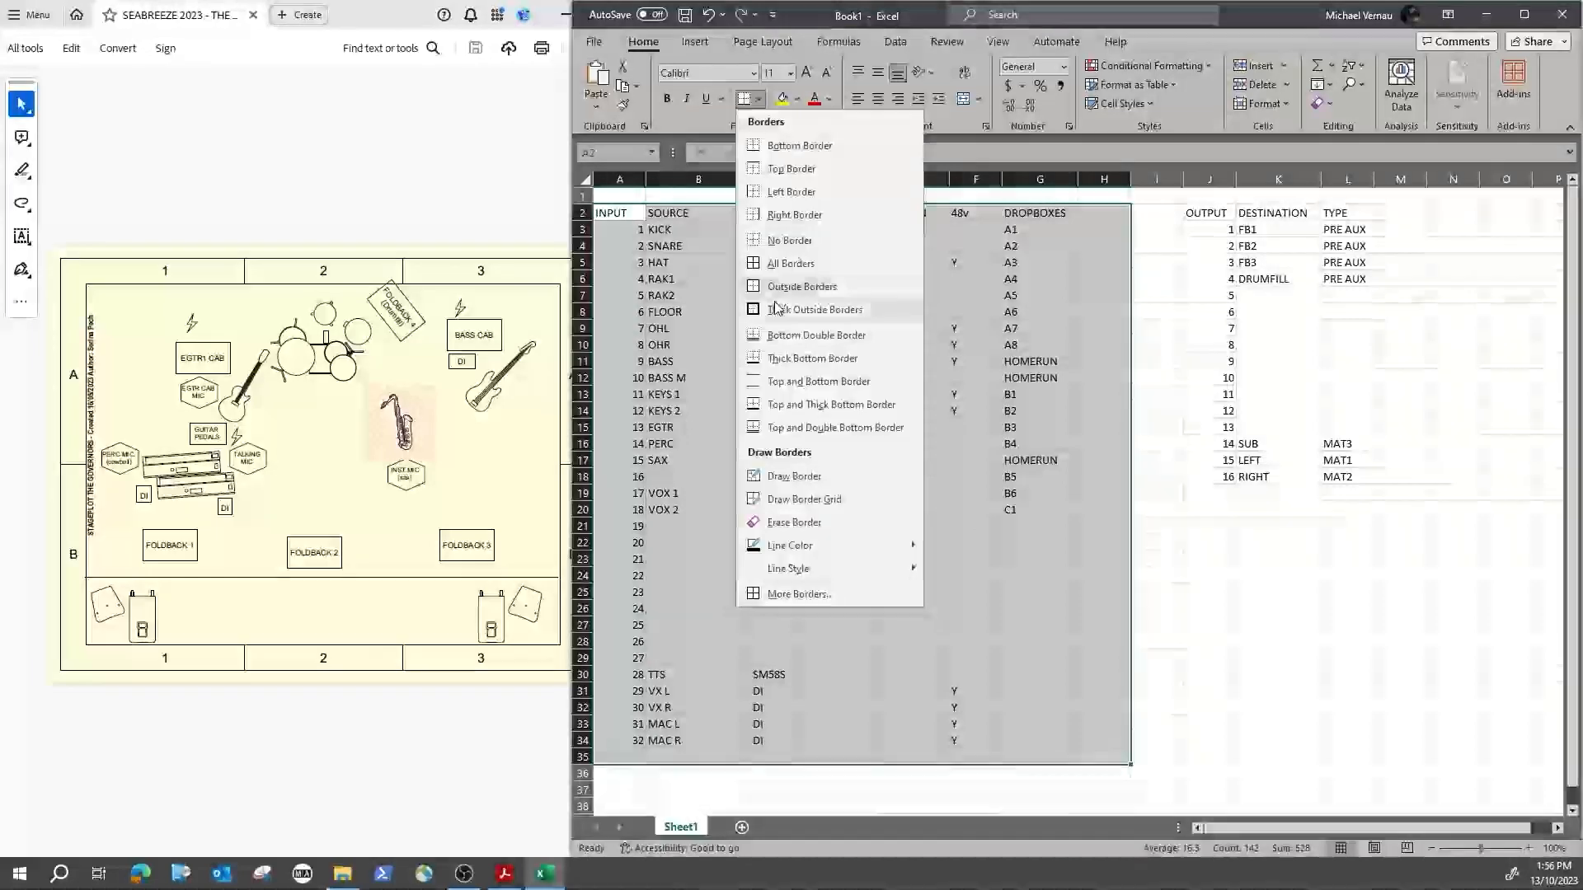
pyautogui.click(738, 277)
# Step: Apply the same thick outside border to the input table's header row, A2 to H2
pyautogui.moveTo(627, 213); pyautogui.dragTo(1097, 214)
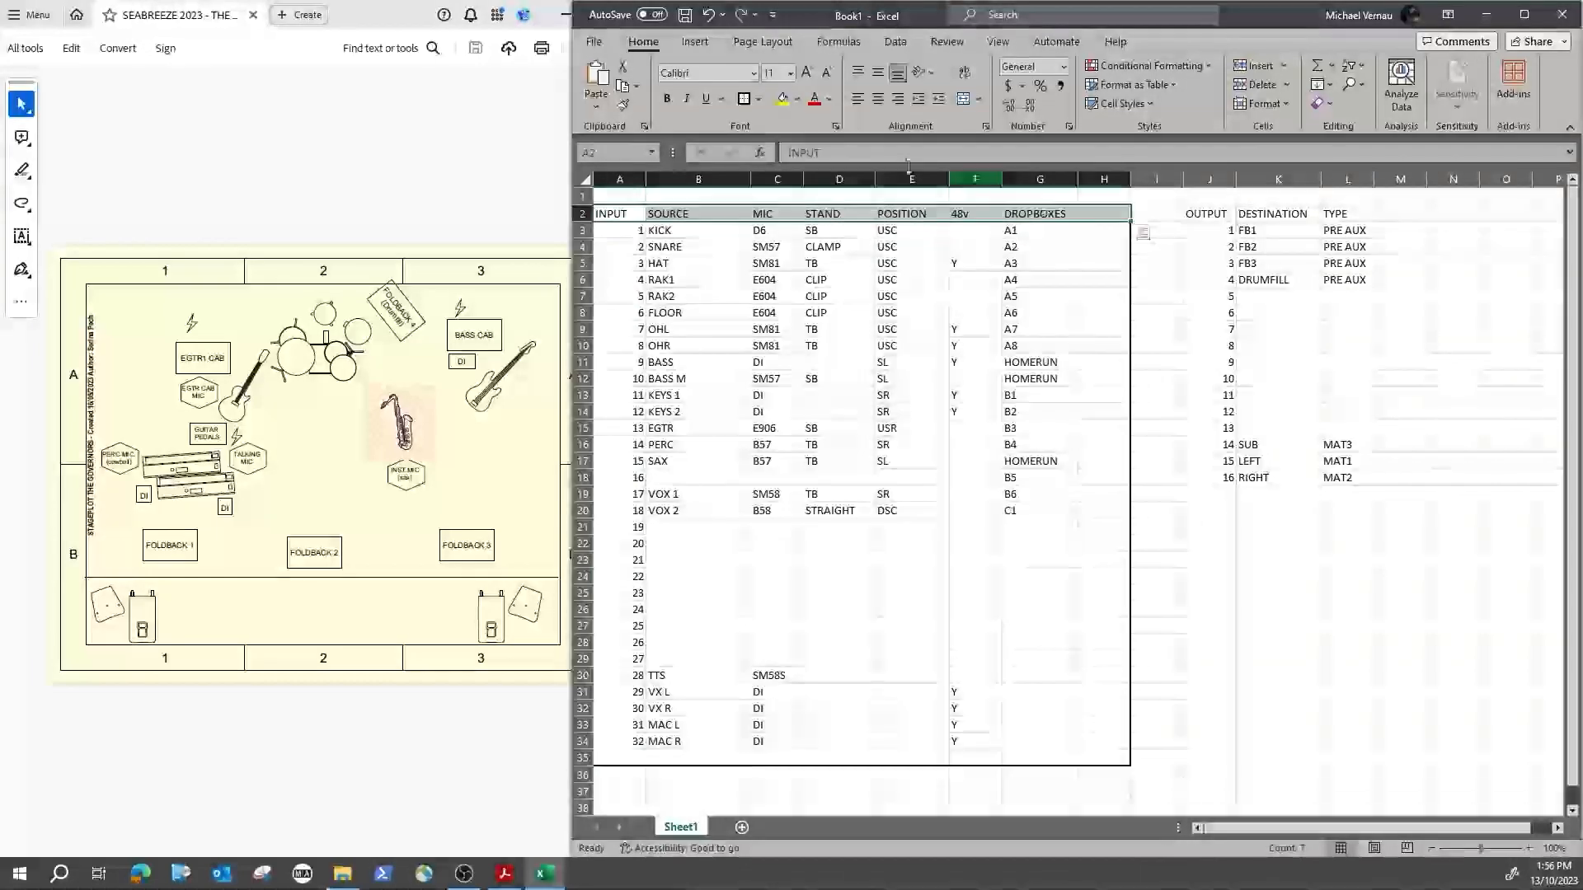
pyautogui.click(744, 98)
pyautogui.moveTo(911, 462); pyautogui.dragTo(911, 445)
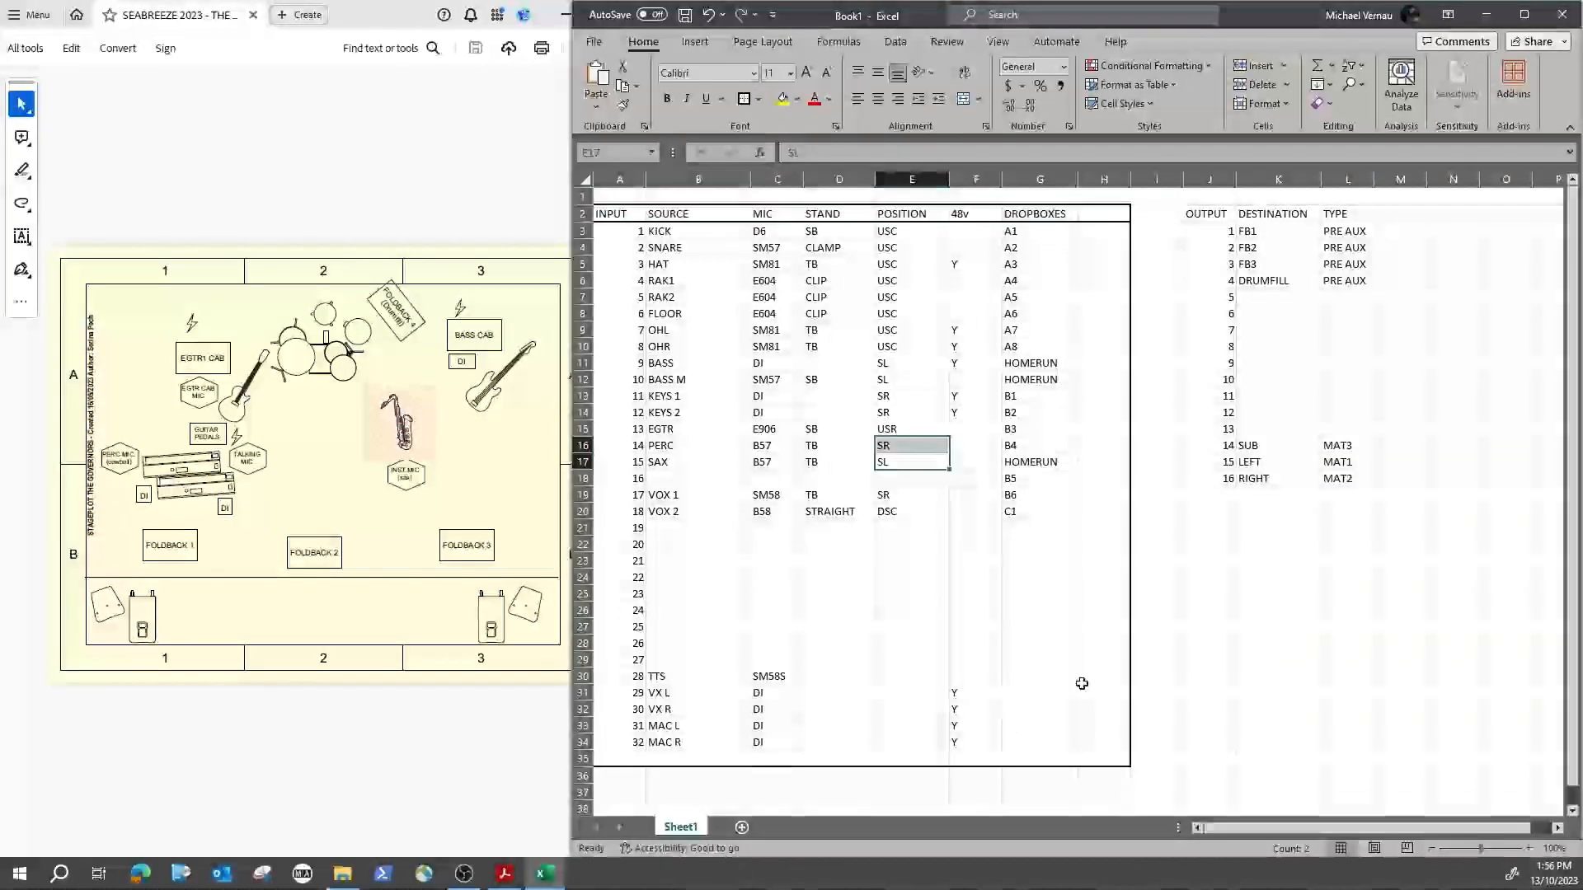
# Step: Apply all borders to the output table, J2 to L18
pyautogui.moveTo(1204, 217); pyautogui.dragTo(1373, 488)
pyautogui.click(744, 98)
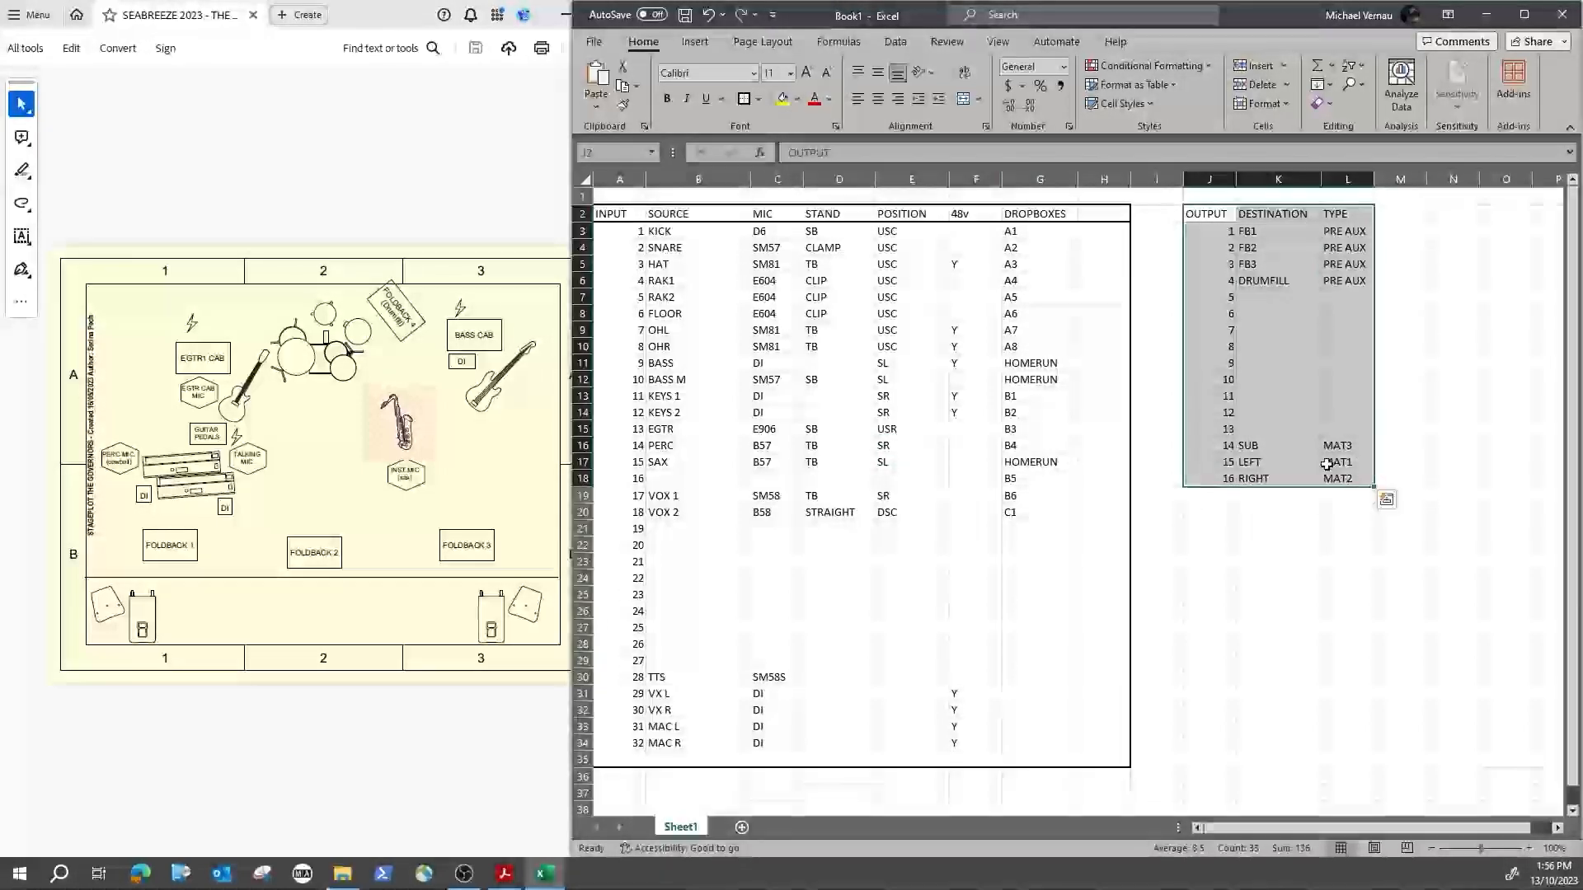
pyautogui.click(1382, 495)
pyautogui.moveTo(1261, 216); pyautogui.dragTo(1360, 482)
pyautogui.click(1317, 268)
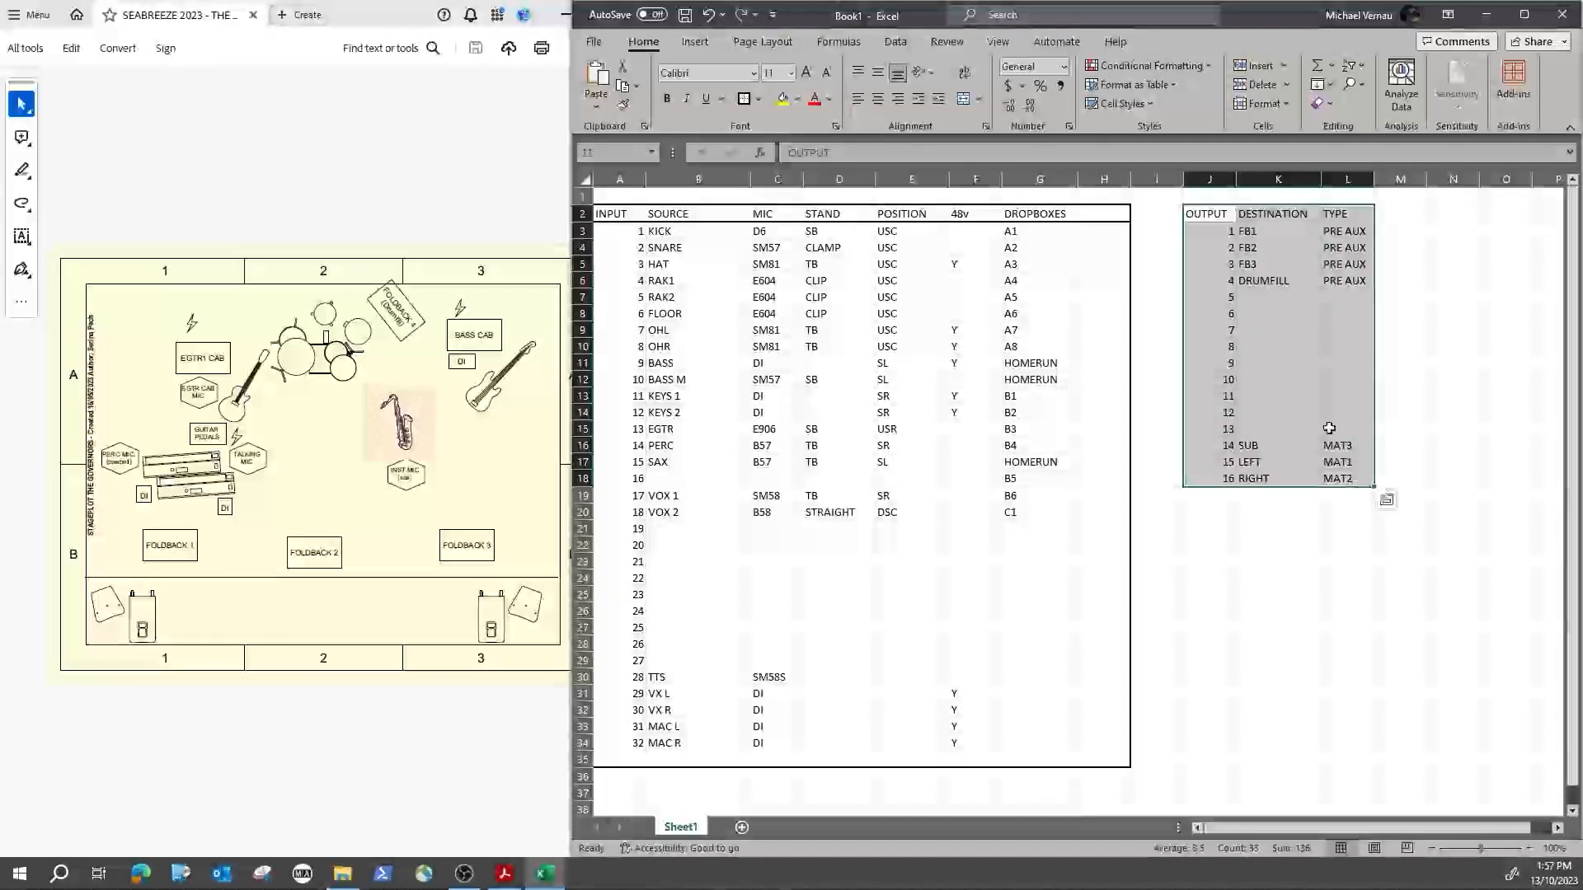
pyautogui.click(759, 99)
pyautogui.click(791, 264)
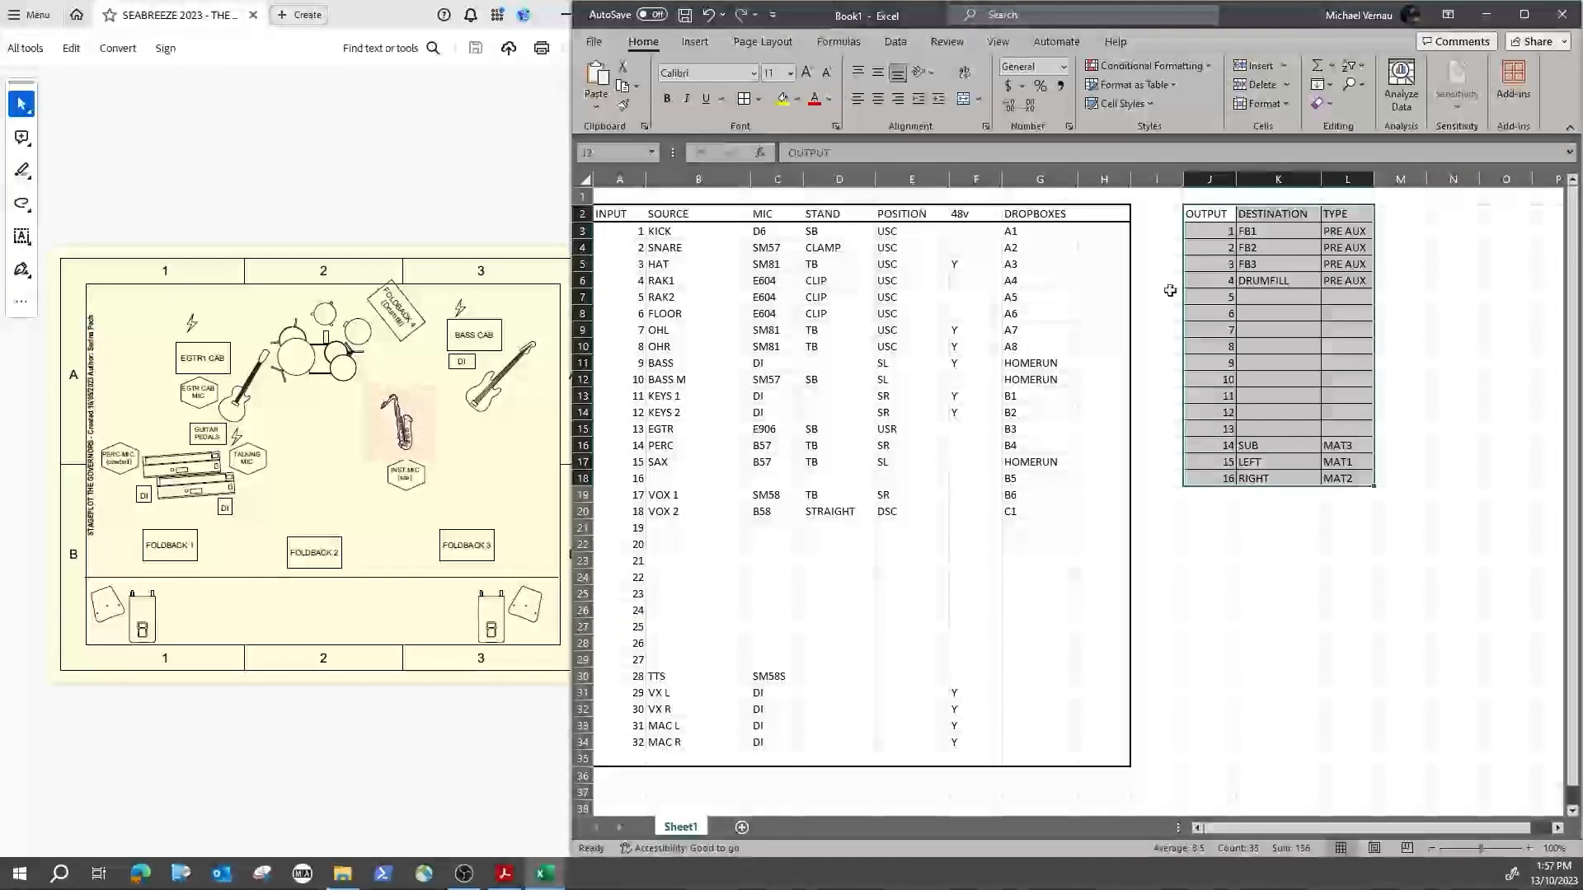
# Step: Apply a thick outside border around the output table J2 to L18 and around its header row J2 to L2
pyautogui.click(1276, 310)
pyautogui.moveTo(1206, 215); pyautogui.dragTo(1361, 482)
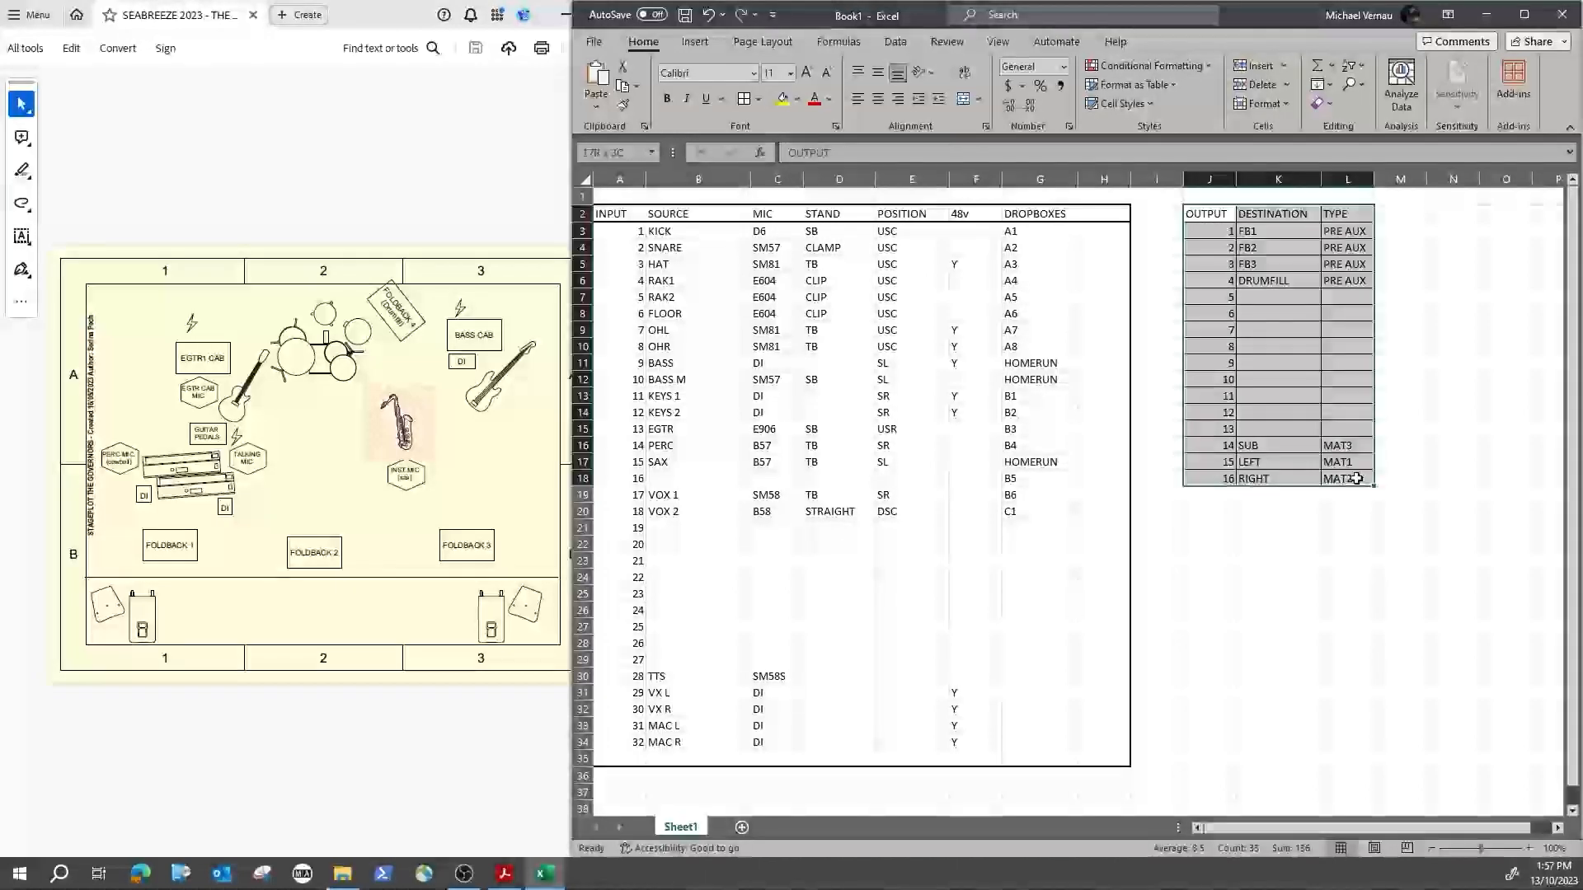
pyautogui.click(759, 99)
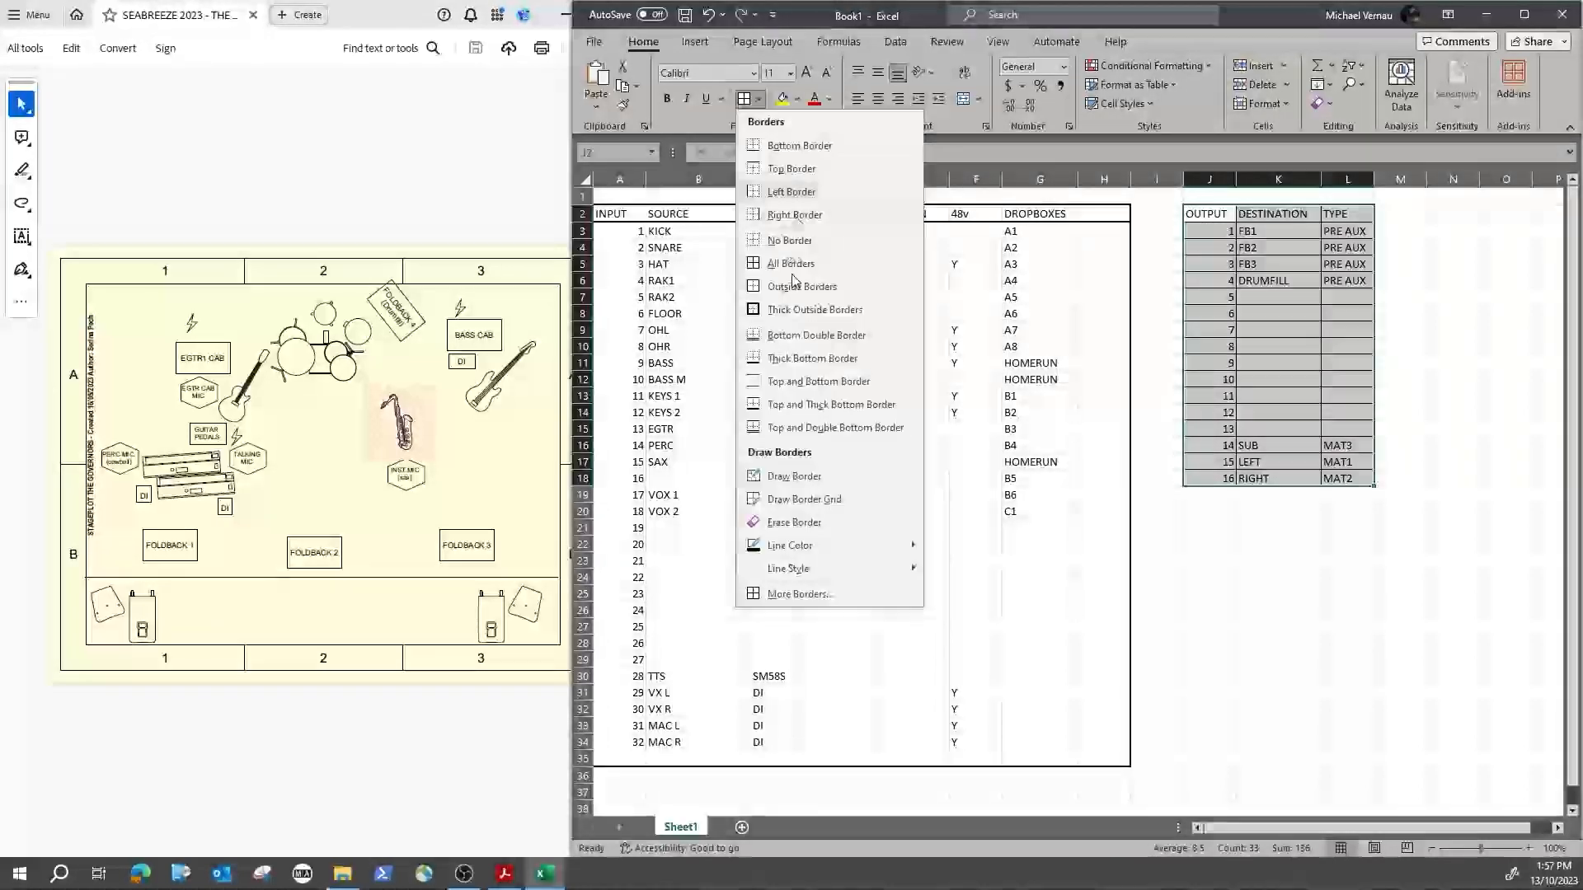
pyautogui.click(802, 304)
pyautogui.click(1038, 412)
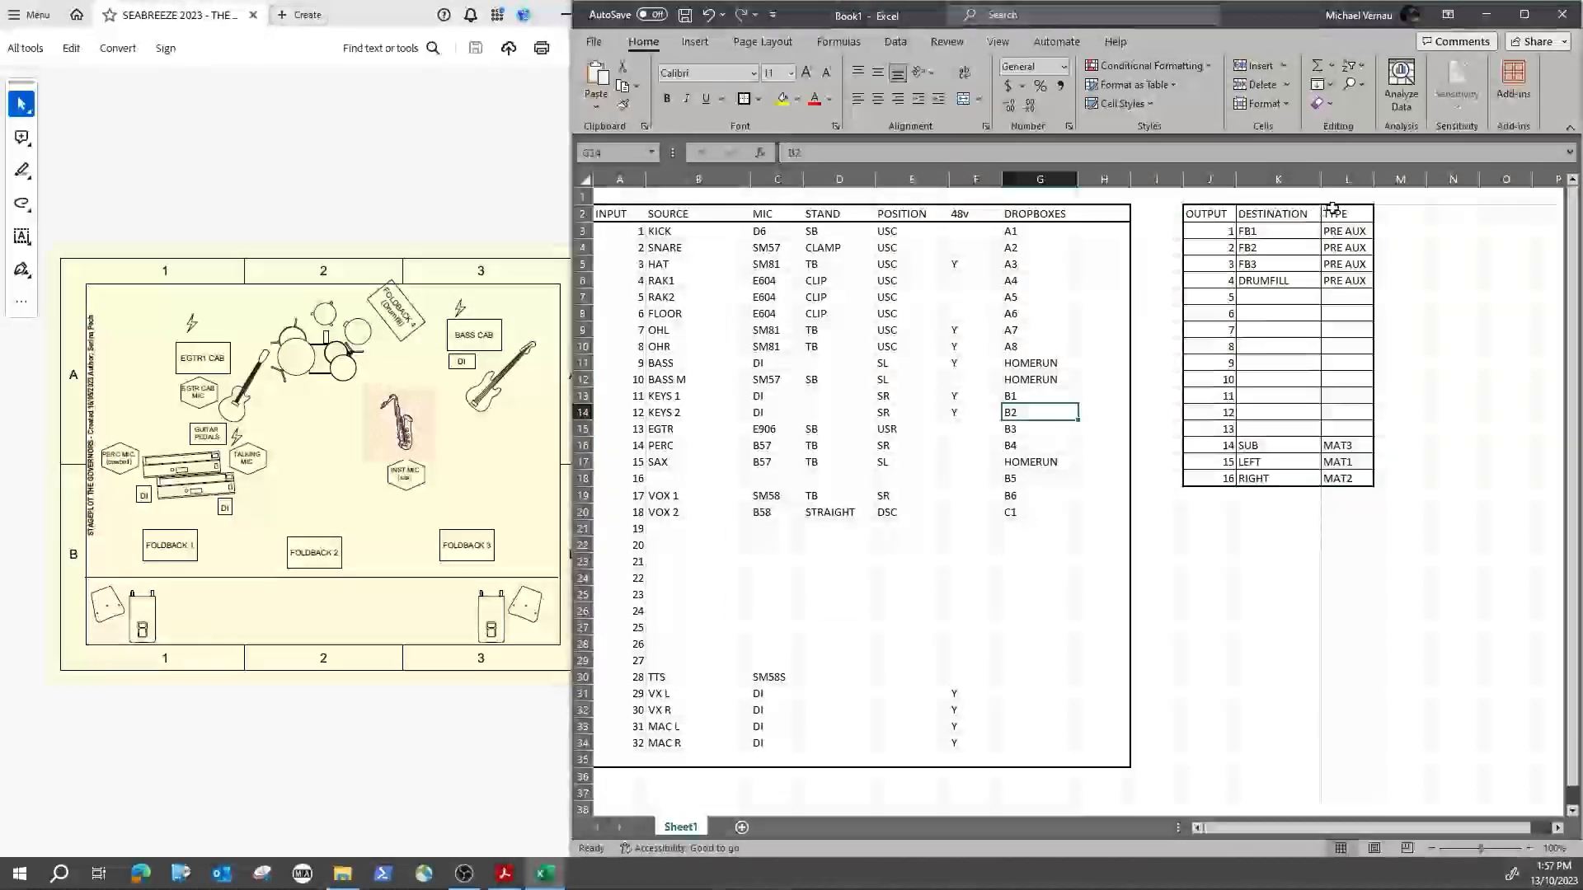
pyautogui.moveTo(1344, 213); pyautogui.dragTo(1206, 213)
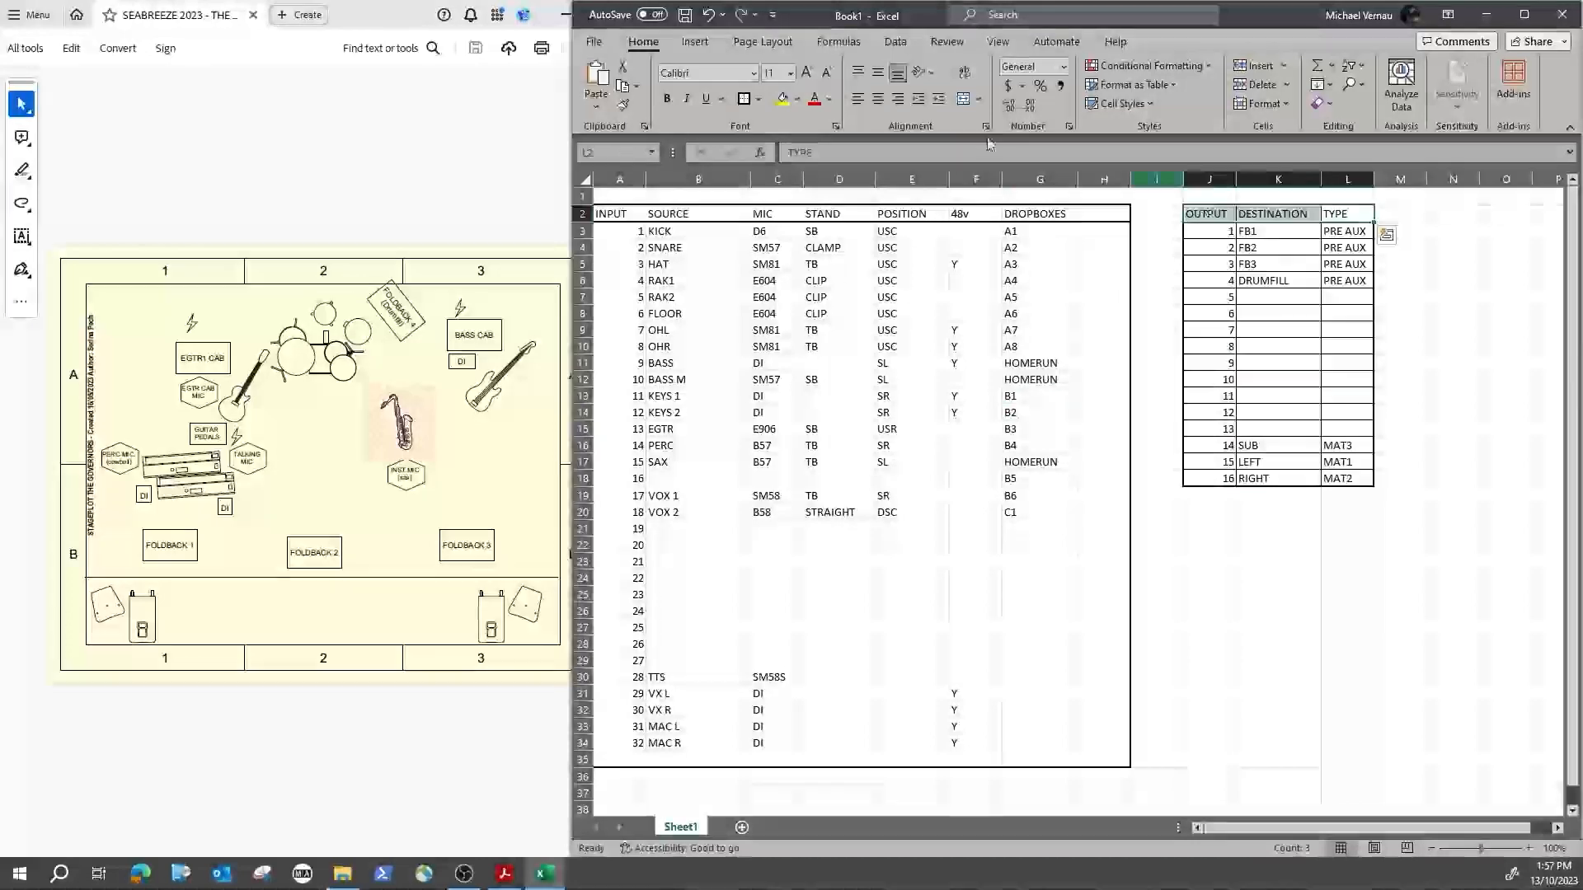
# Step: Apply all borders to the input rows below the header, A3 to H35
pyautogui.moveTo(1074, 757)
pyautogui.mouseDown()
pyautogui.moveTo(1072, 733)
pyautogui.moveTo(614, 214)
pyautogui.mouseUp()
pyautogui.click(758, 99)
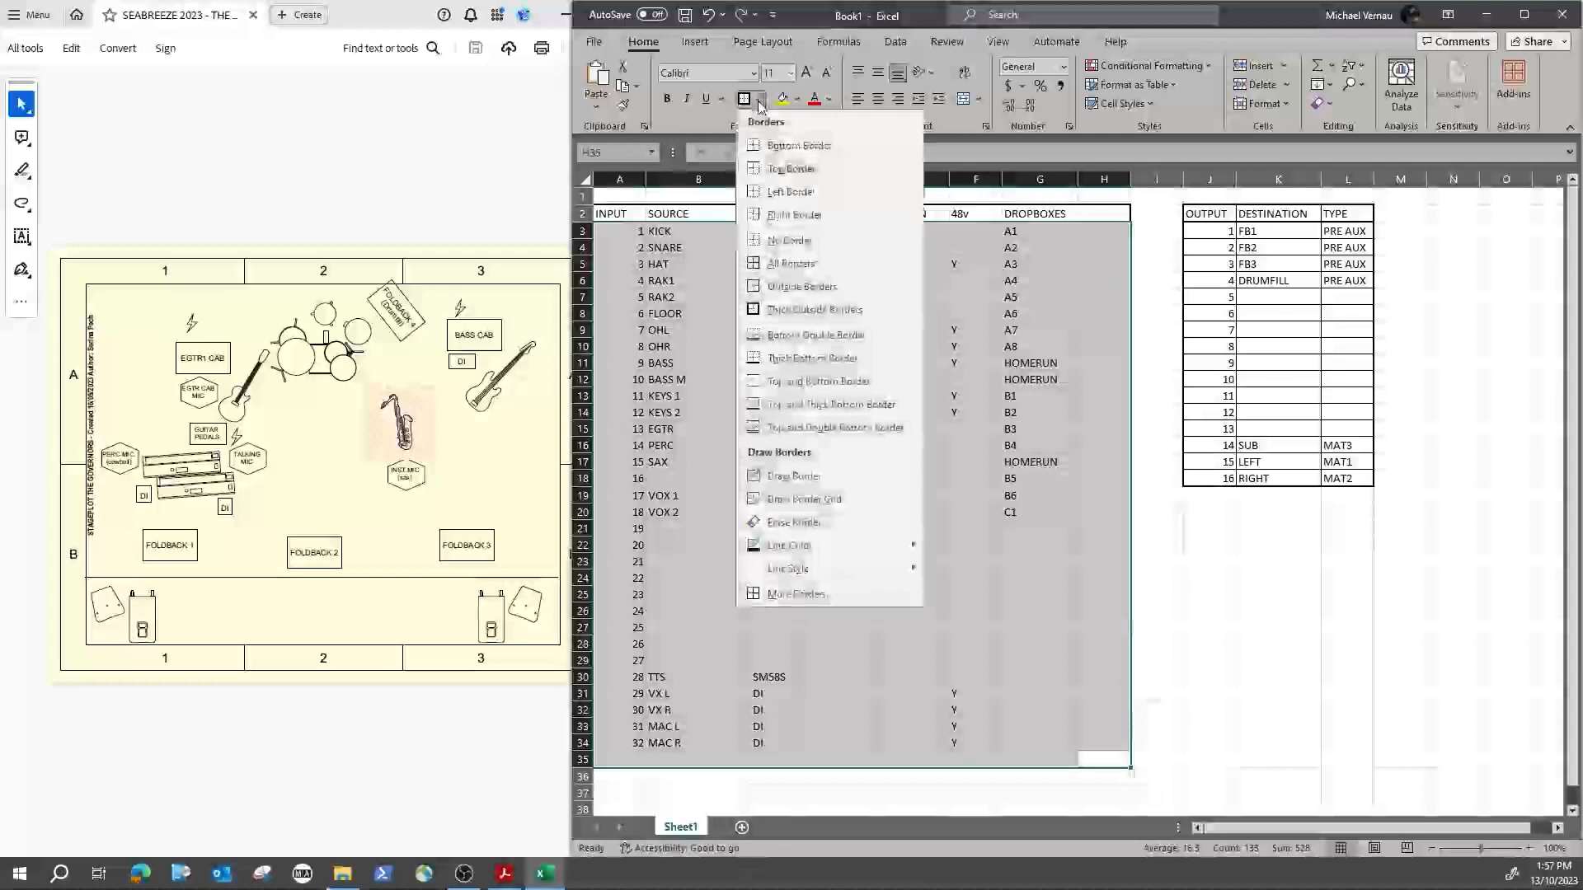
pyautogui.click(791, 263)
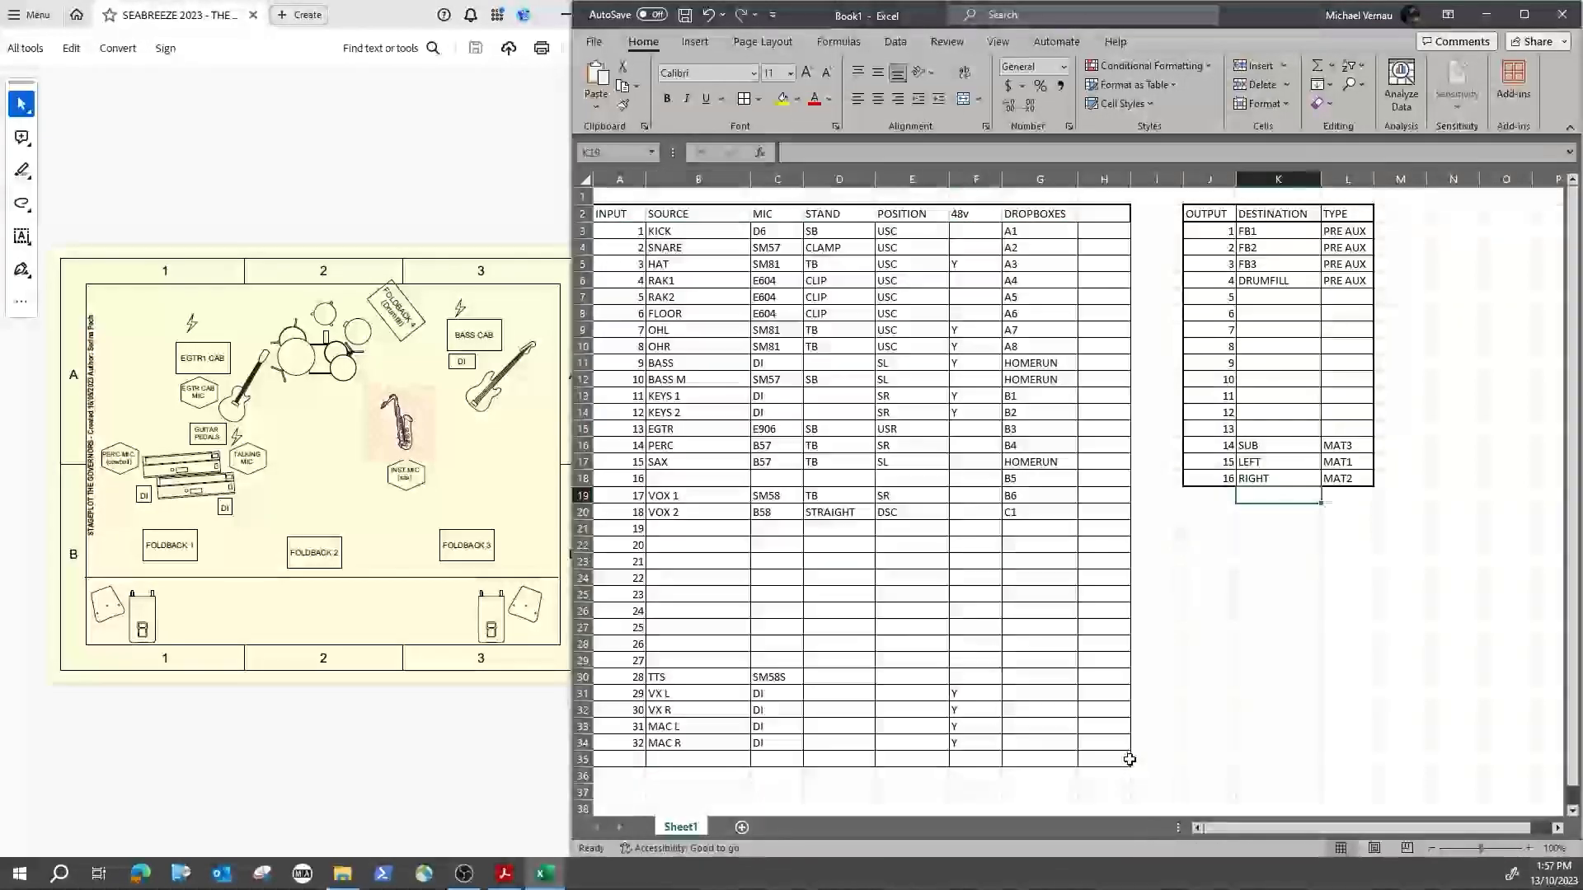
# Step: Apply a thick outside border around the input rows below the header, A3 to H35
pyautogui.moveTo(1122, 755)
pyautogui.mouseDown()
pyautogui.moveTo(660, 235)
pyautogui.moveTo(614, 233)
pyautogui.mouseUp()
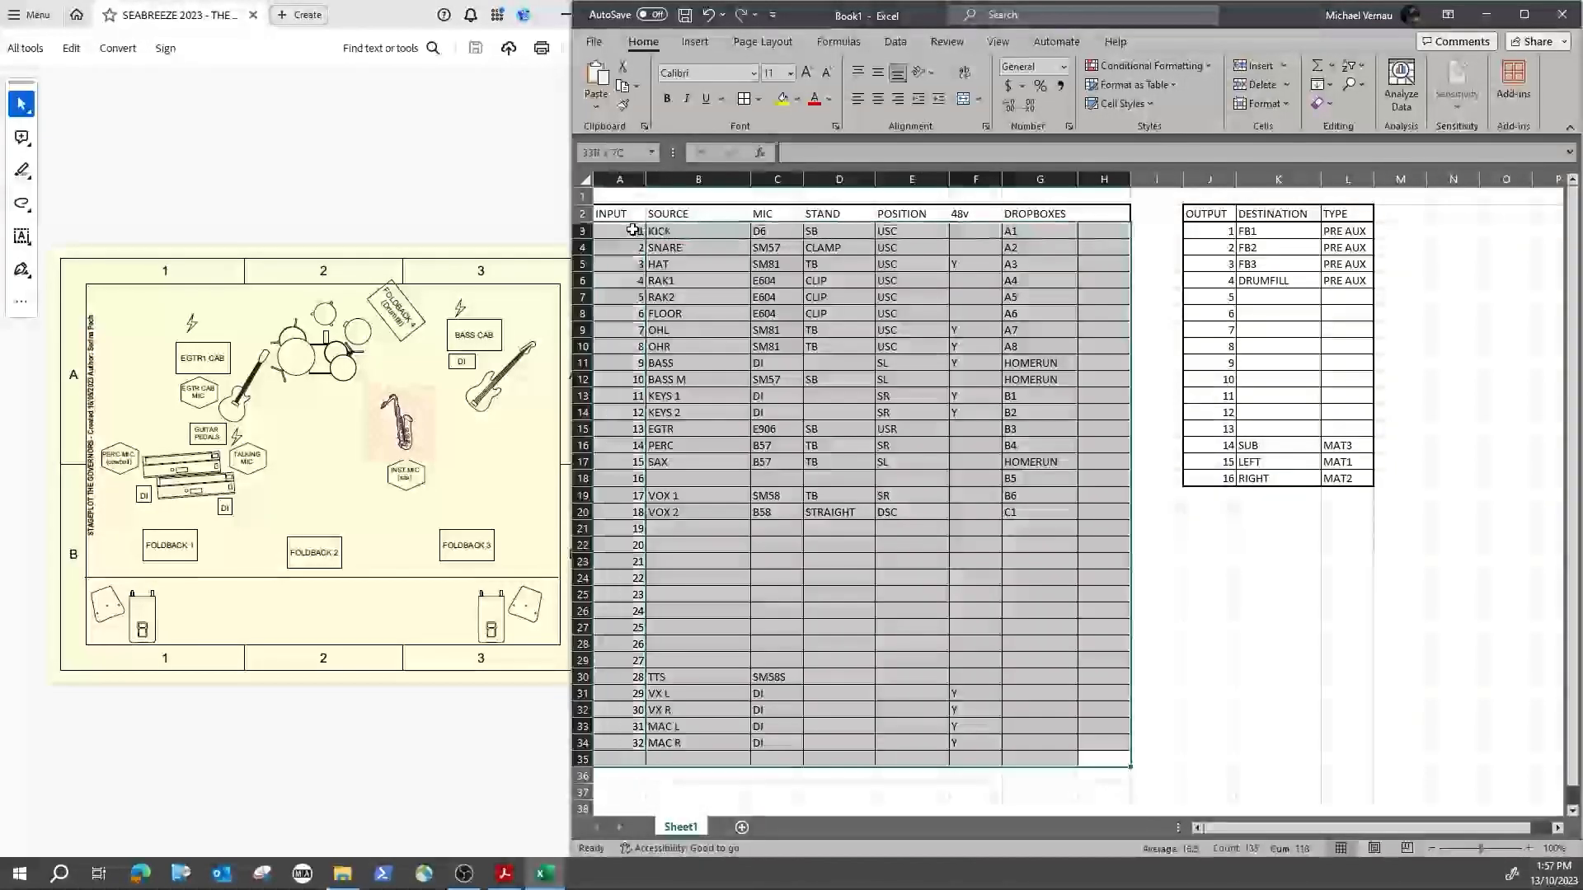
pyautogui.click(760, 100)
pyautogui.click(824, 311)
pyautogui.click(1035, 429)
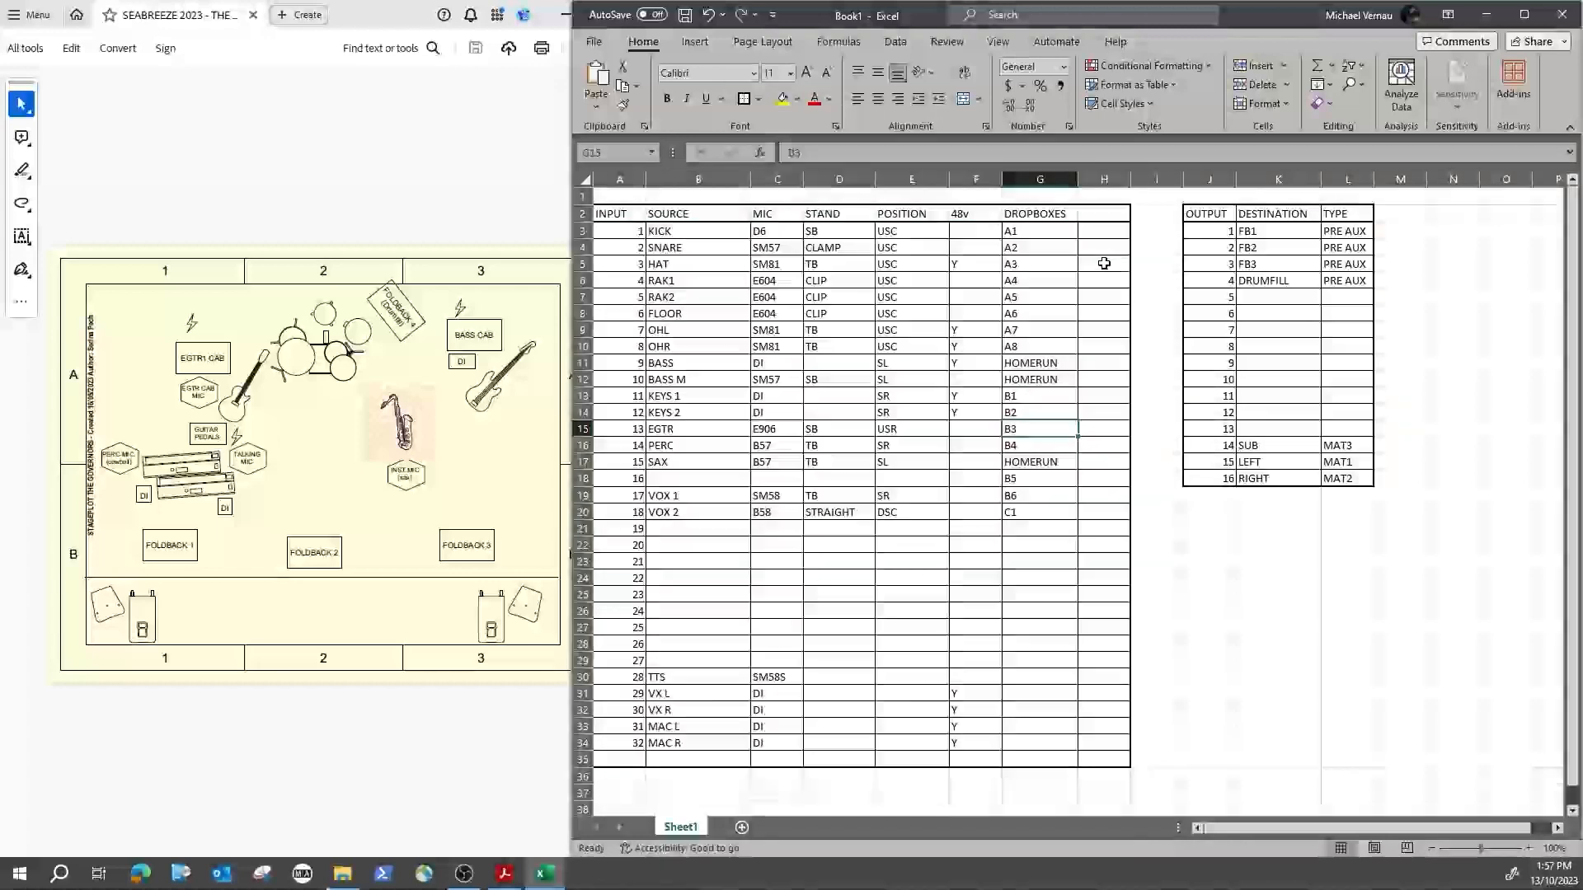
# Step: Fill the input table's header row, A2 to H2, with a light blue theme colour
pyautogui.moveTo(1101, 214); pyautogui.dragTo(616, 214)
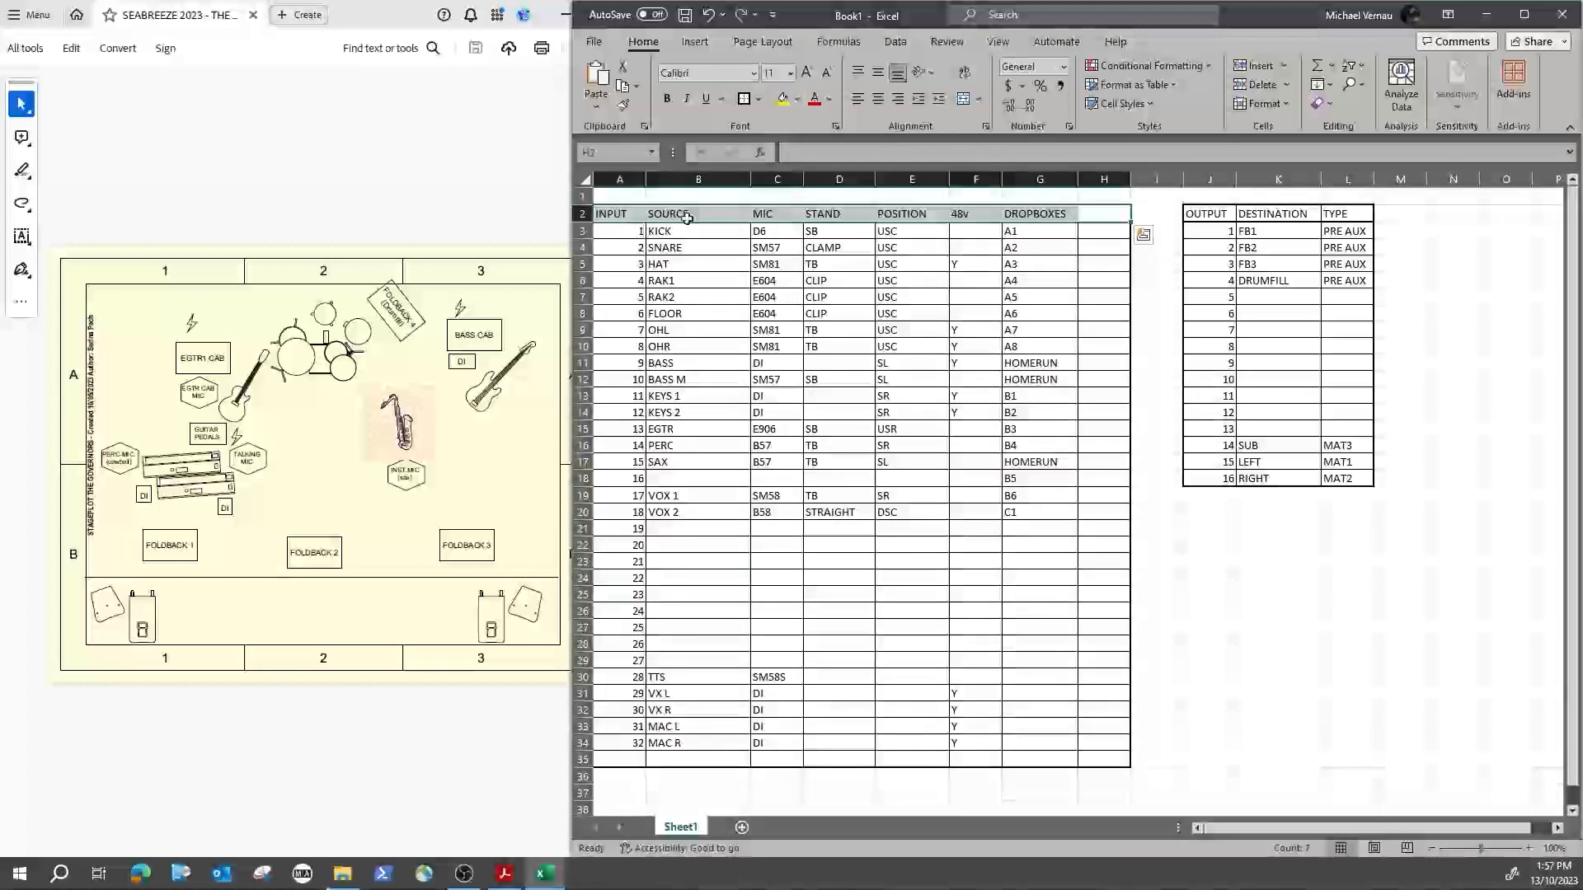
pyautogui.click(802, 102)
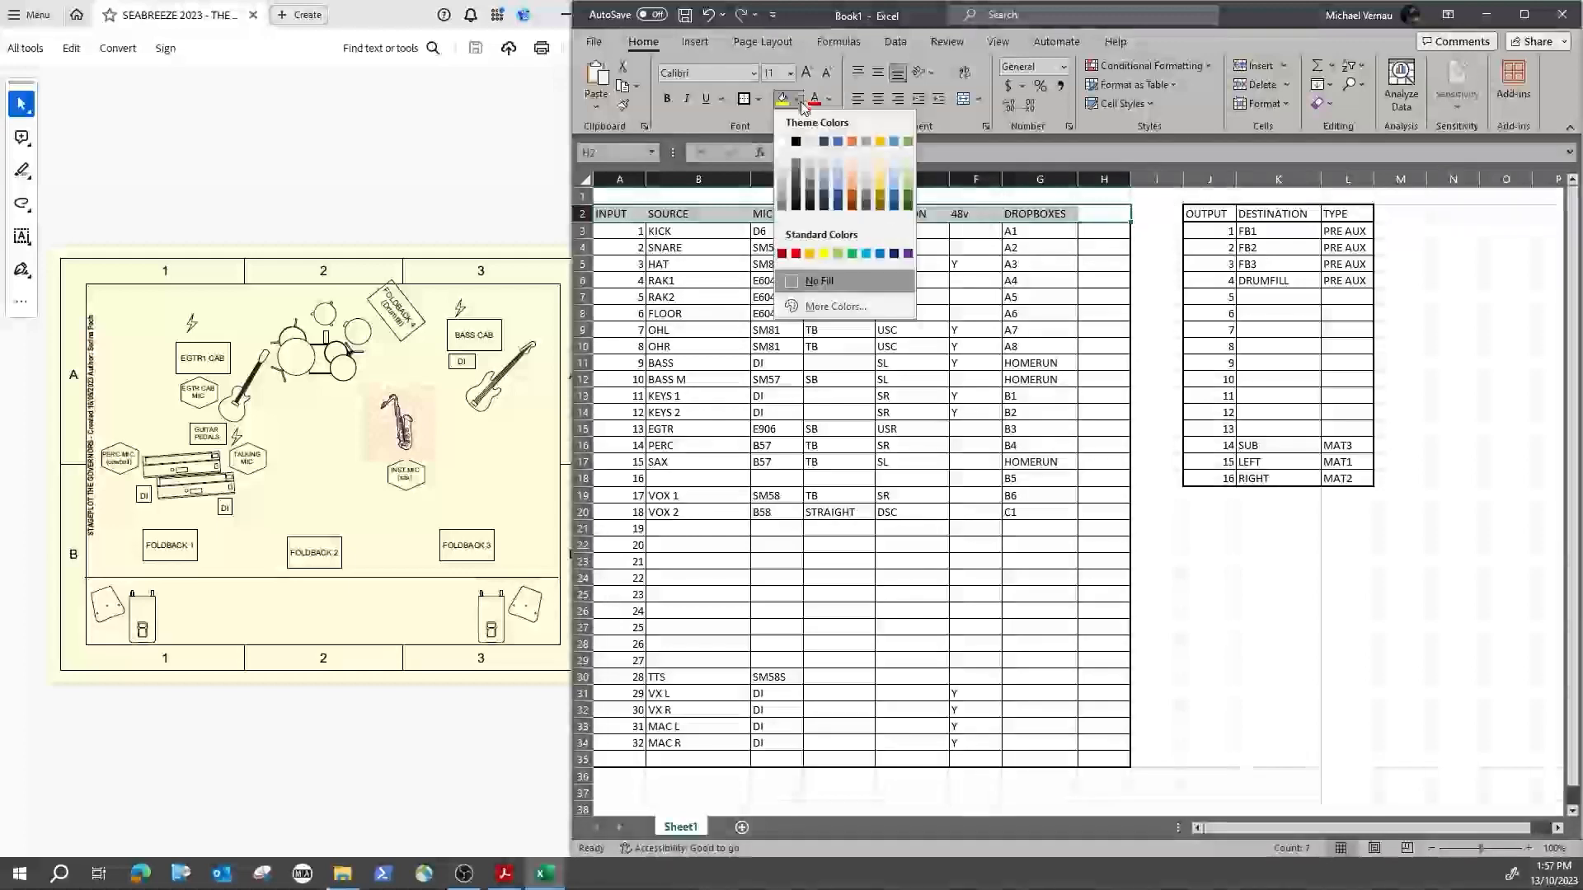
pyautogui.click(838, 161)
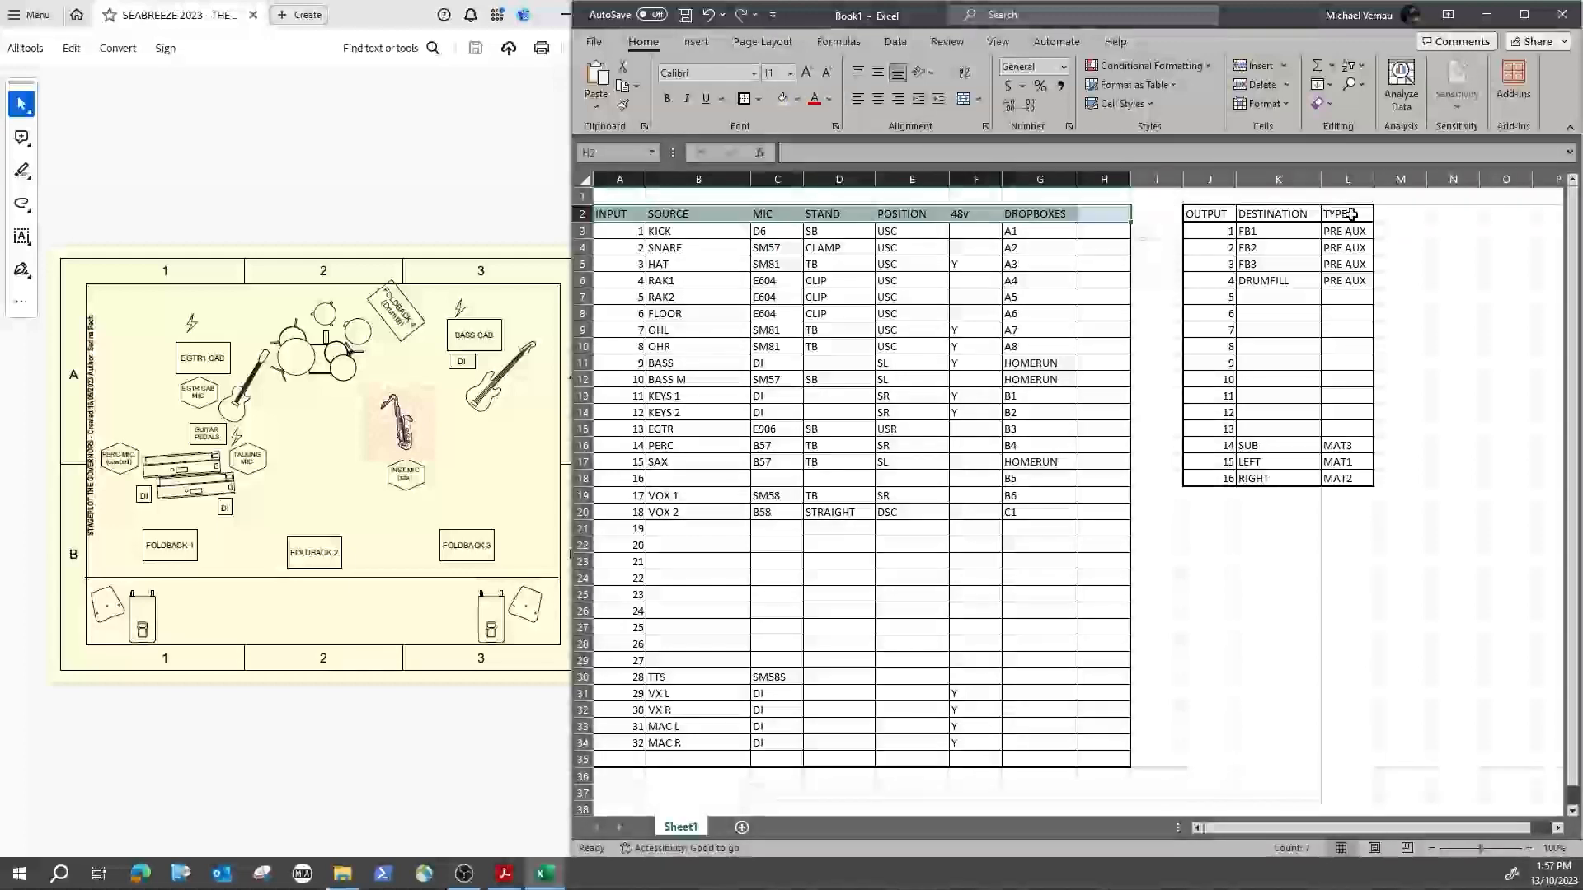
# Step: Fill the output table's header row, J2 to L2, with a light orange theme colour
pyautogui.moveTo(1348, 215); pyautogui.dragTo(1214, 214)
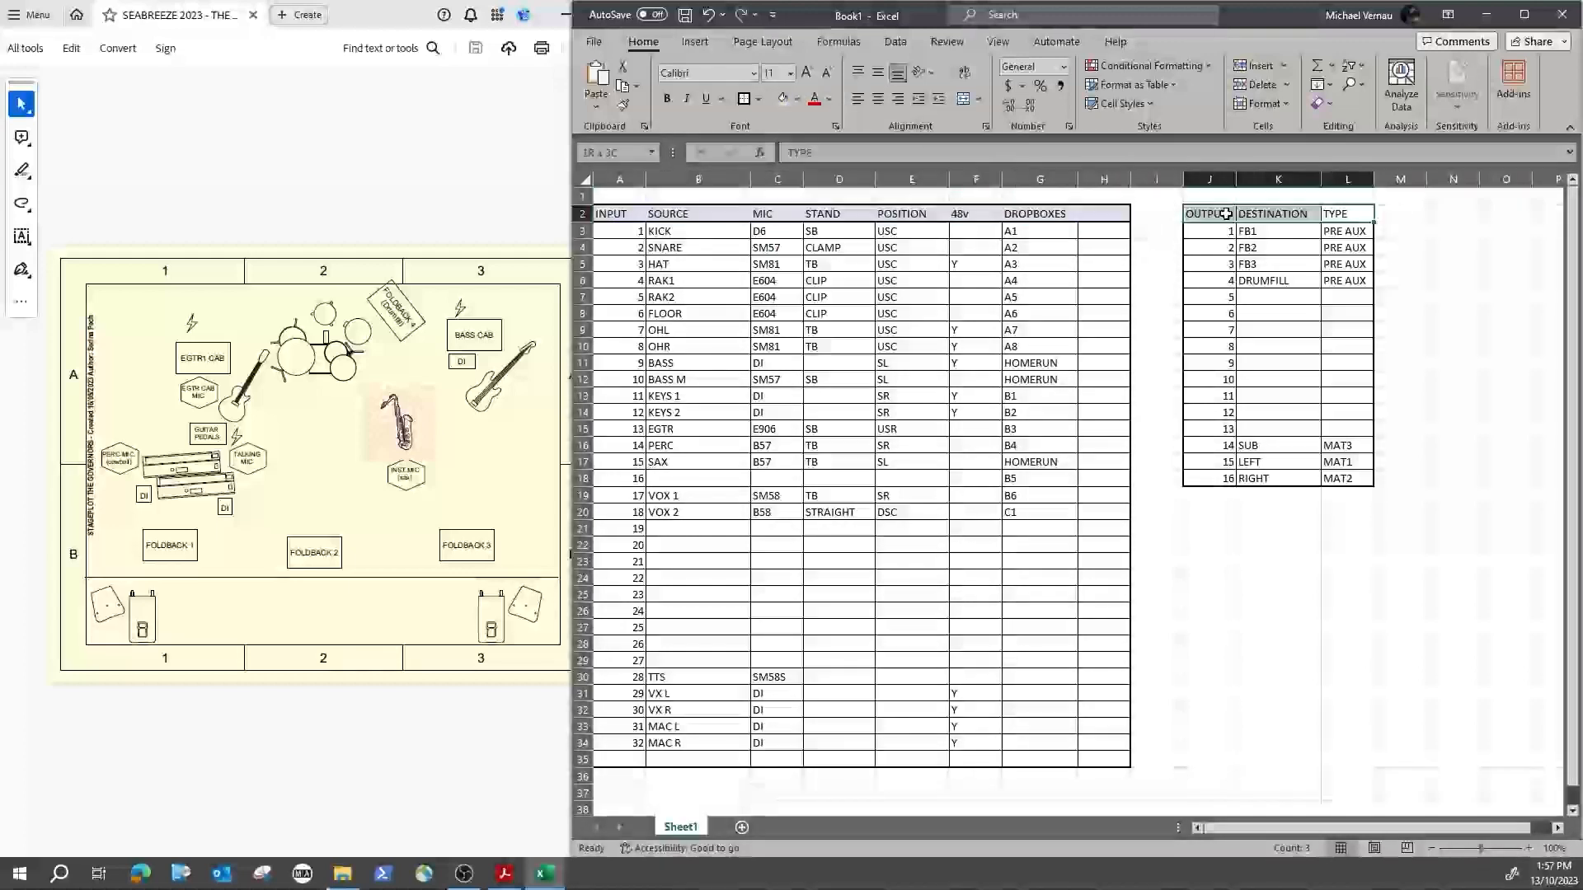
pyautogui.click(798, 99)
pyautogui.click(853, 183)
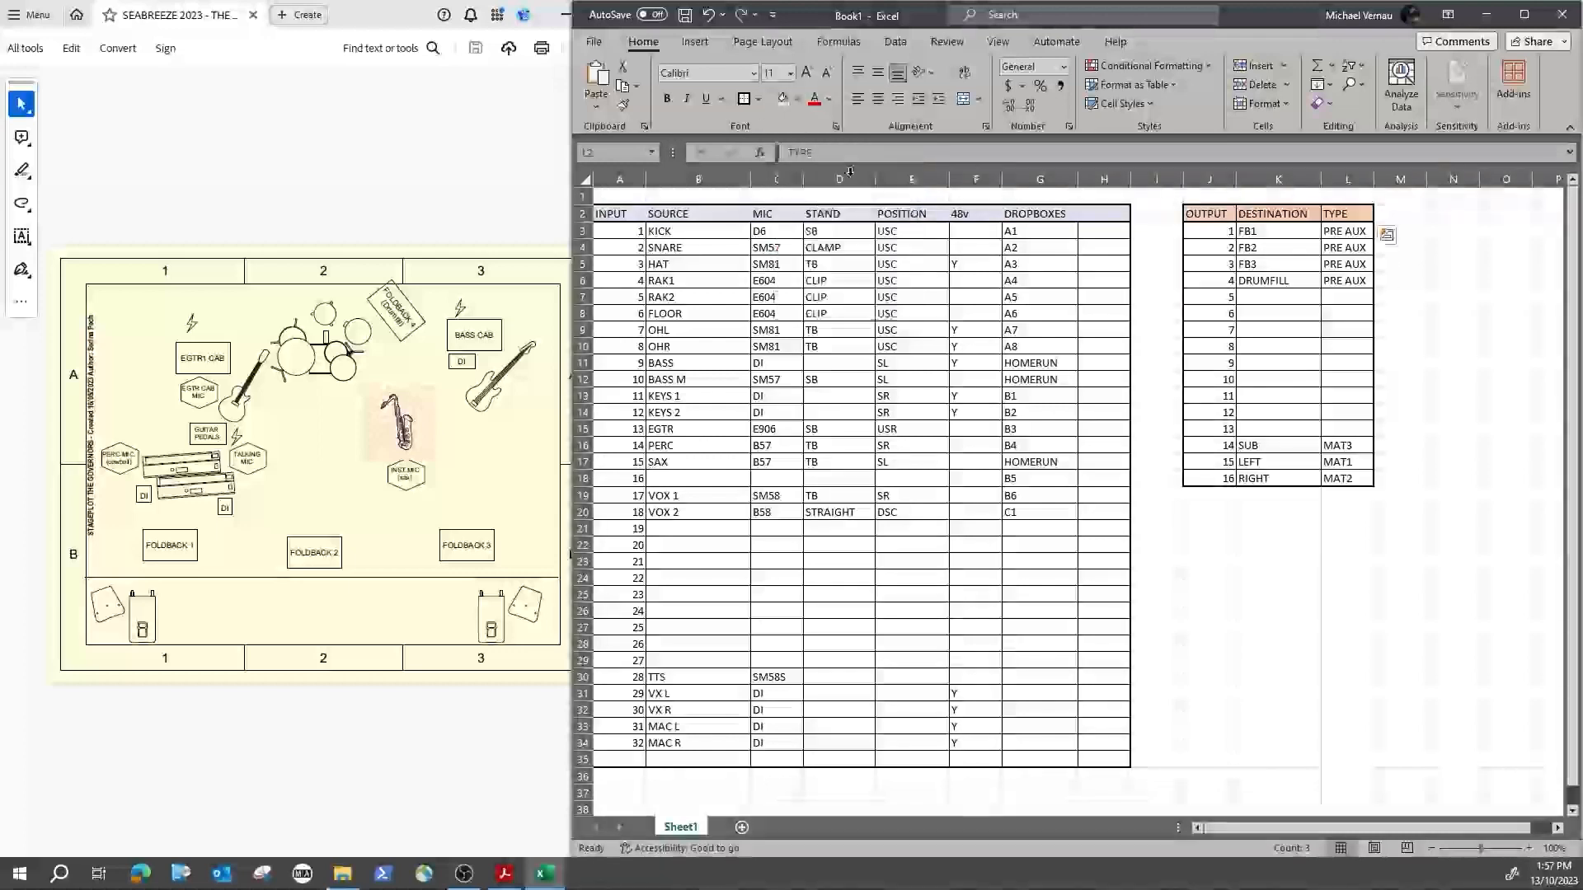
pyautogui.click(1286, 332)
# Step: Make the header text of both tables bold across row 2, A2 to L2
pyautogui.moveTo(1346, 217); pyautogui.dragTo(610, 215)
pyautogui.click(669, 99)
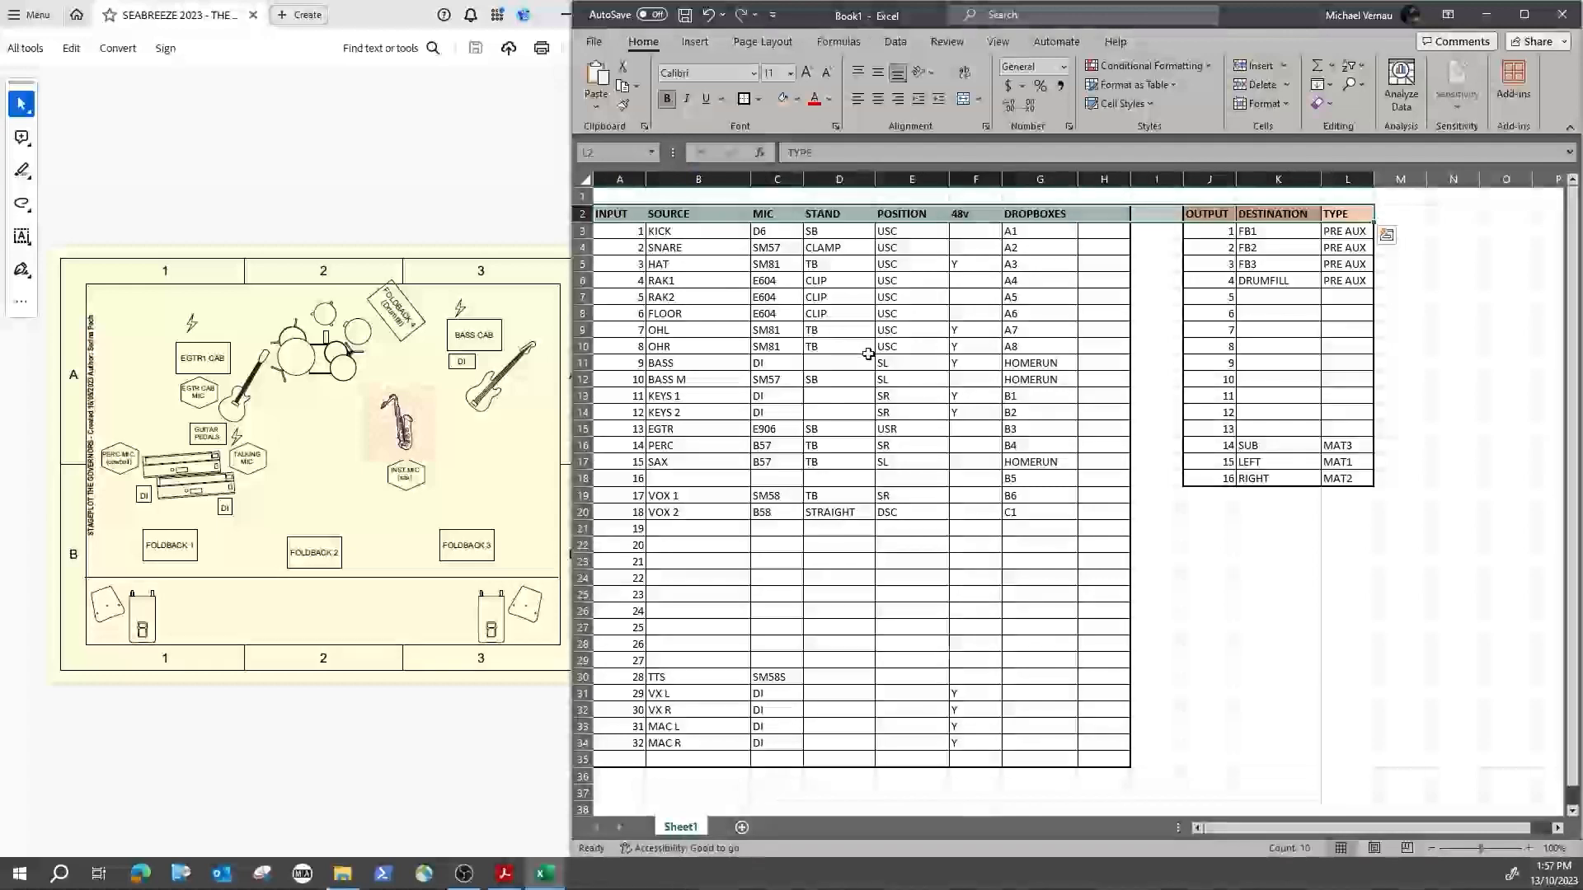
pyautogui.click(859, 348)
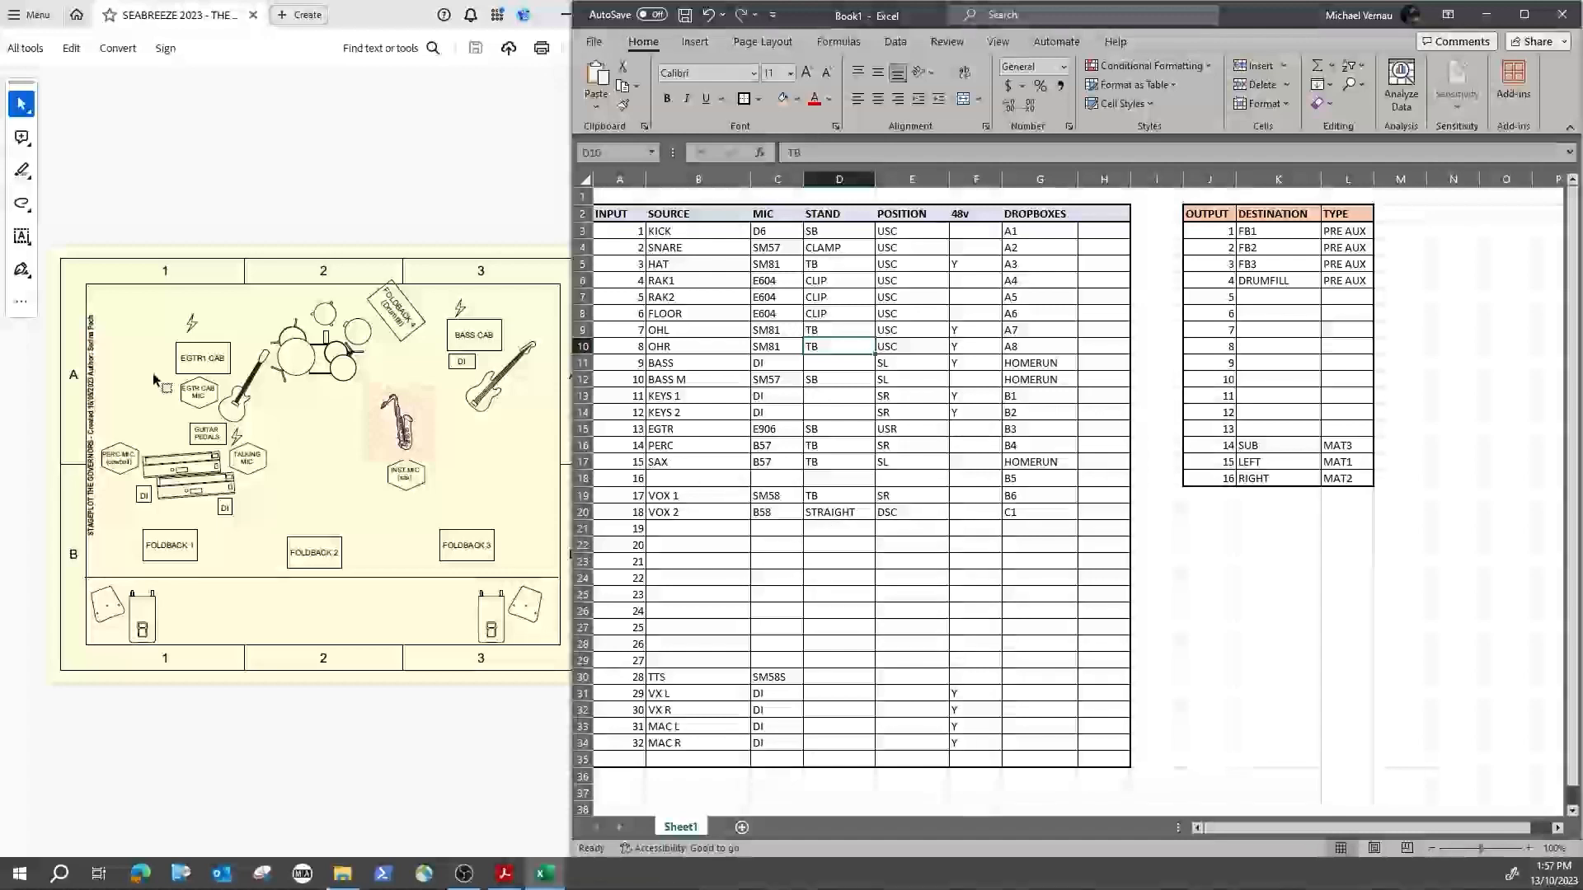
pyautogui.click(974, 398)
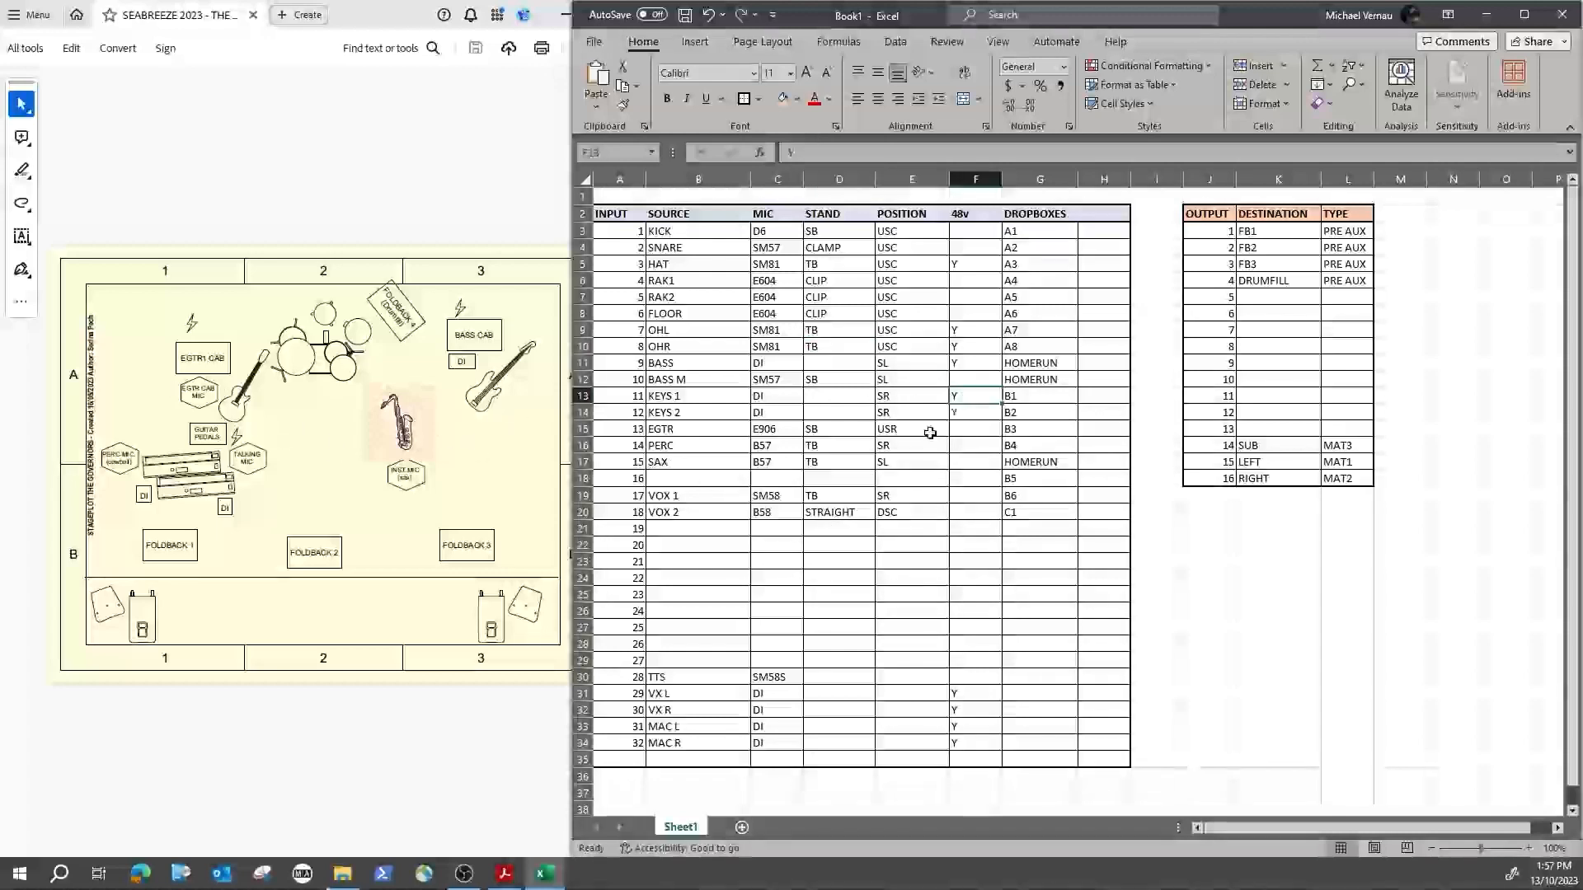